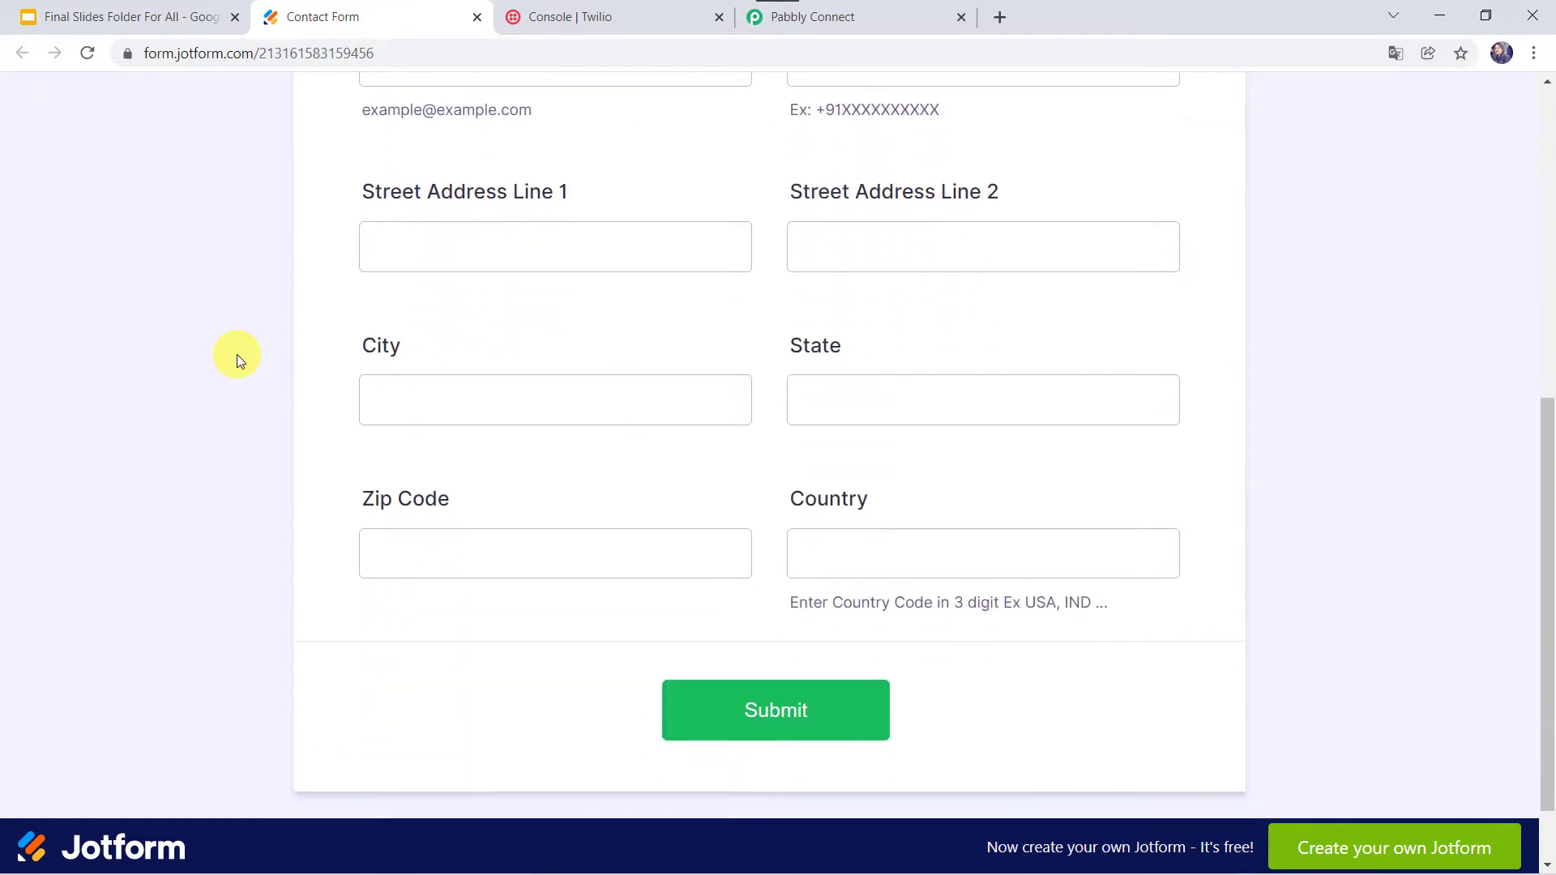
# Step: Enter the contact's first and last name, fixing a typo in the first name
pyautogui.scroll(7, 237, 353)
pyautogui.scroll(-2, 237, 353)
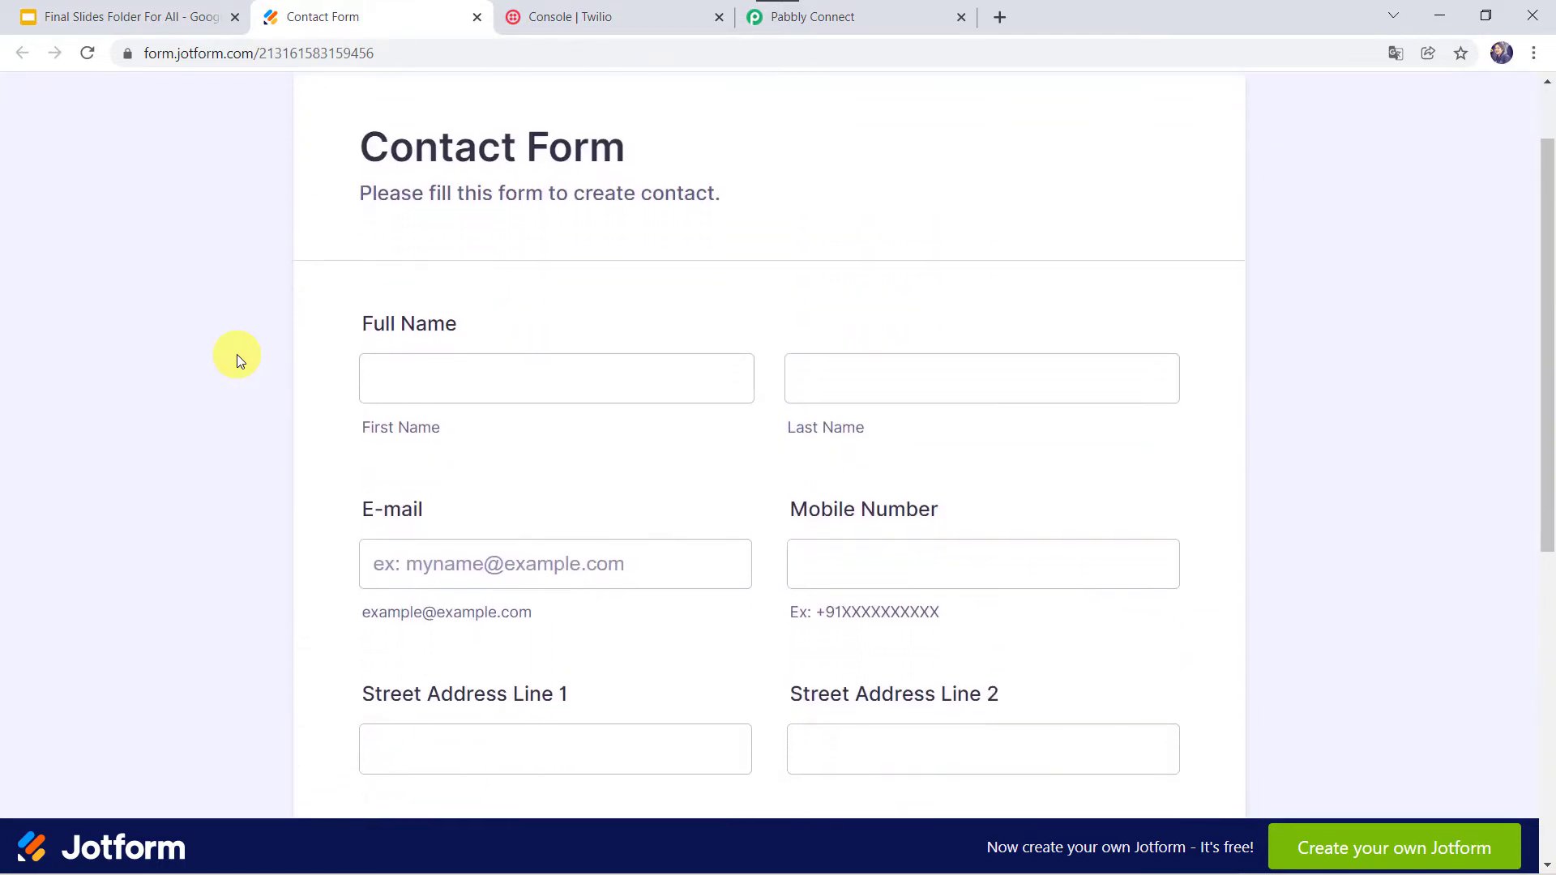
pyautogui.scroll(-2, 237, 353)
pyautogui.click(393, 216)
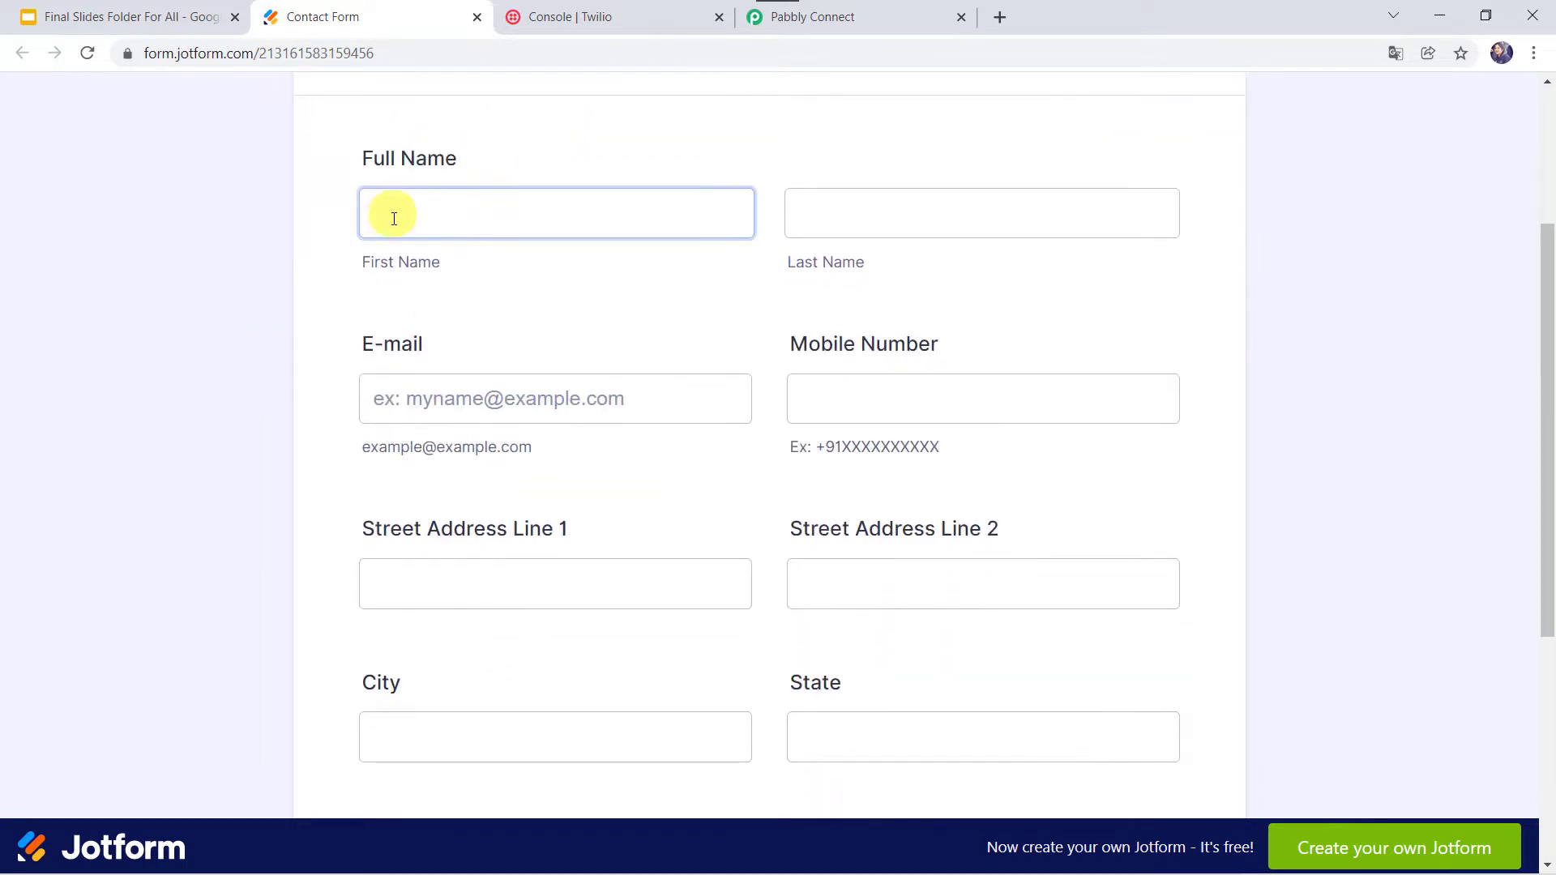
pyautogui.write('Abhay')
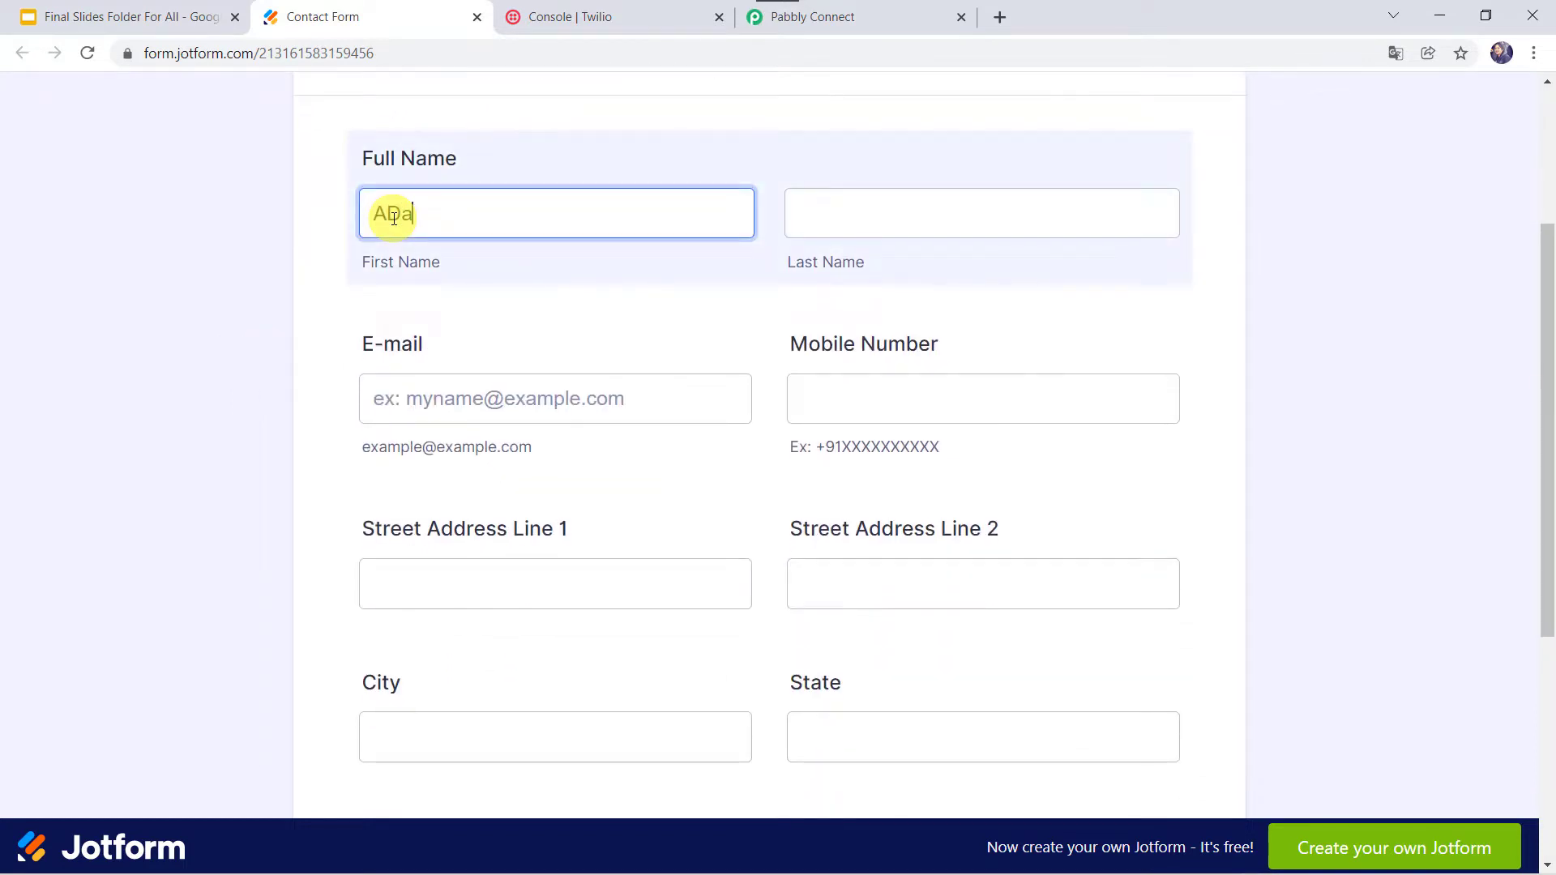
pyautogui.press('BackSpace')
pyautogui.press('BackSpace')
pyautogui.press('BackSpace')
pyautogui.press('BackSpace')
pyautogui.write('dam')
pyautogui.press('Tab')
pyautogui.write('Smith')
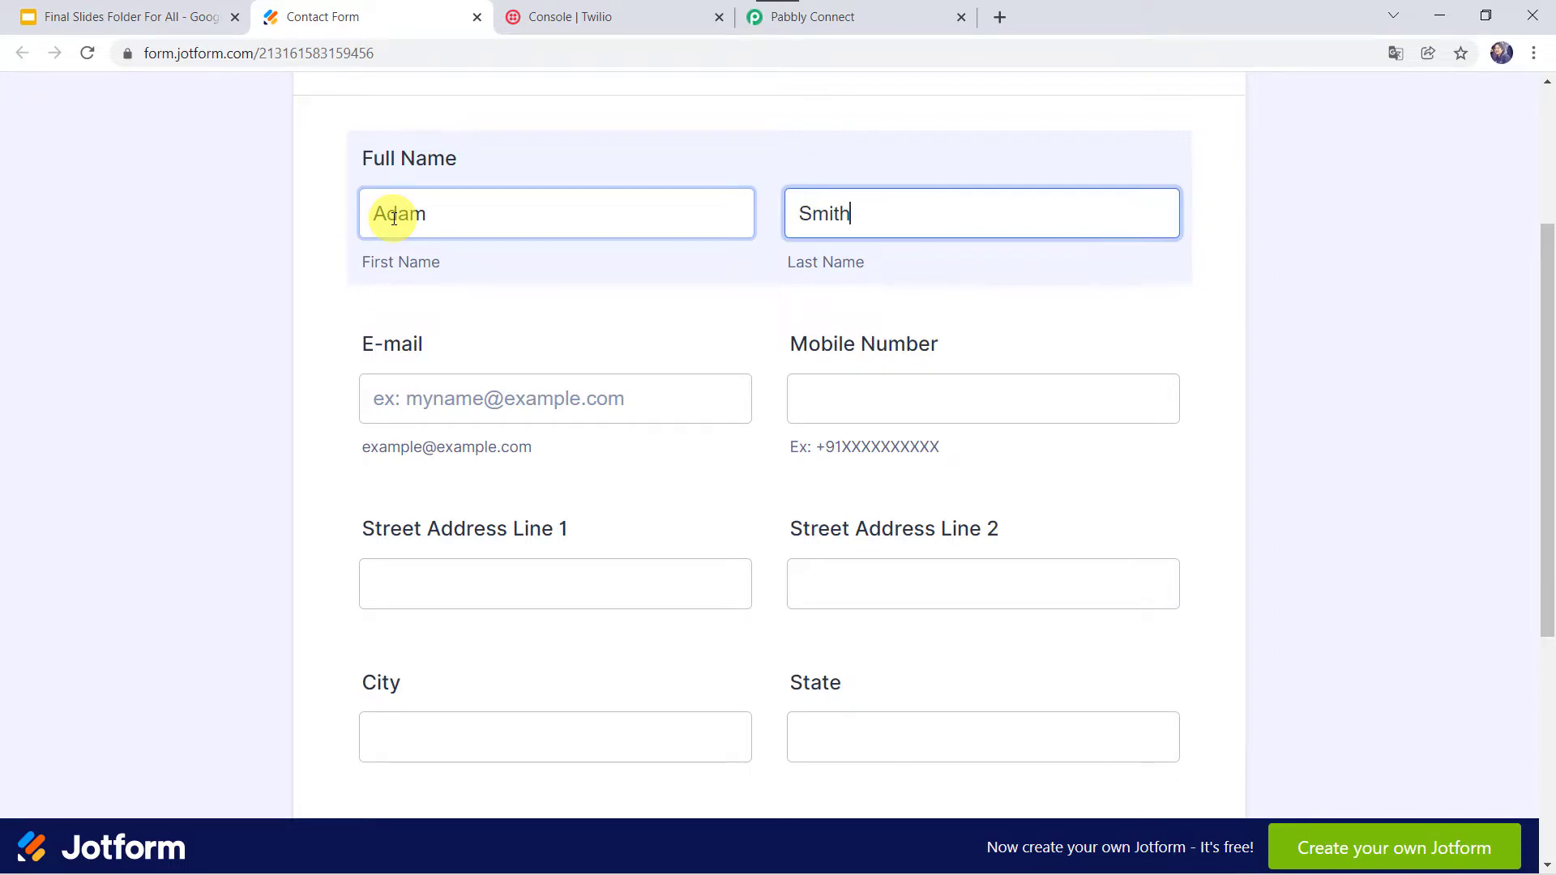
# Step: Fill in the contact's e-mail address and mobile number
pyautogui.press('Tab')
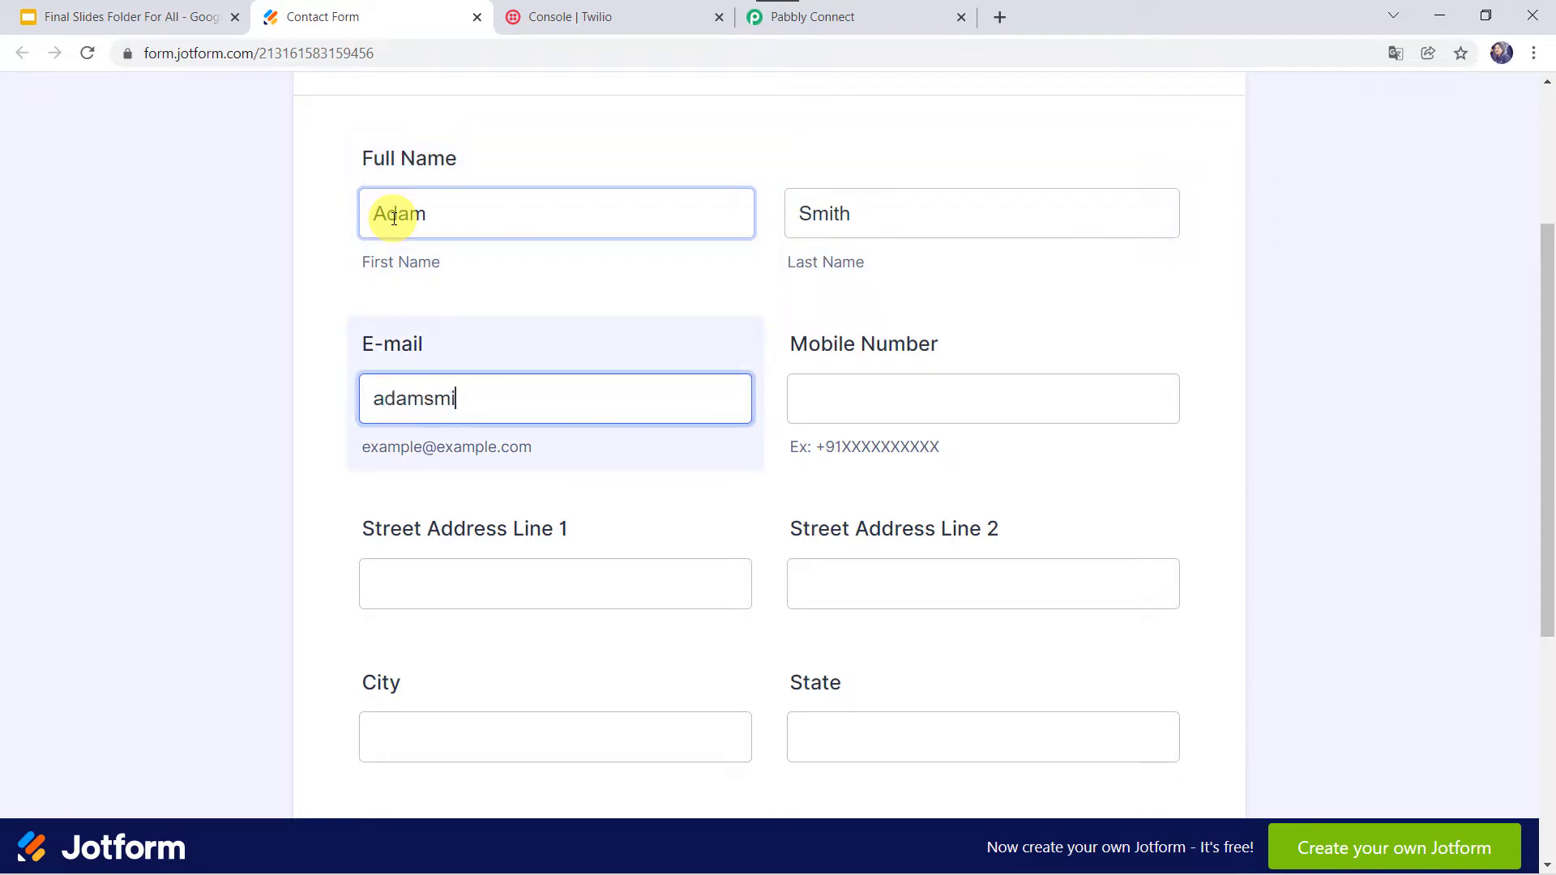
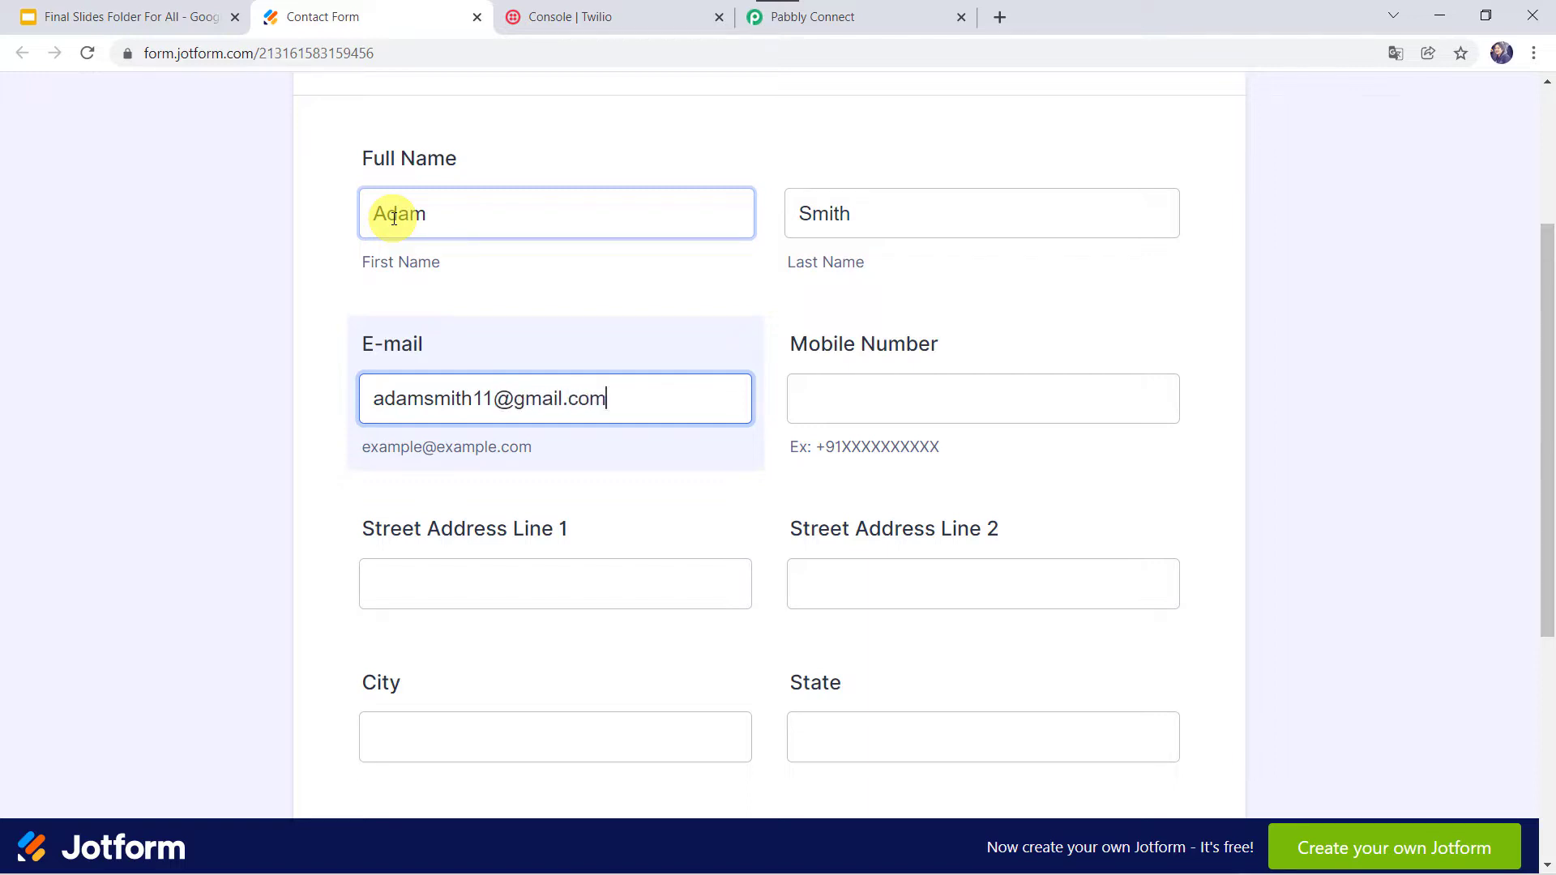
pyautogui.press('Tab')
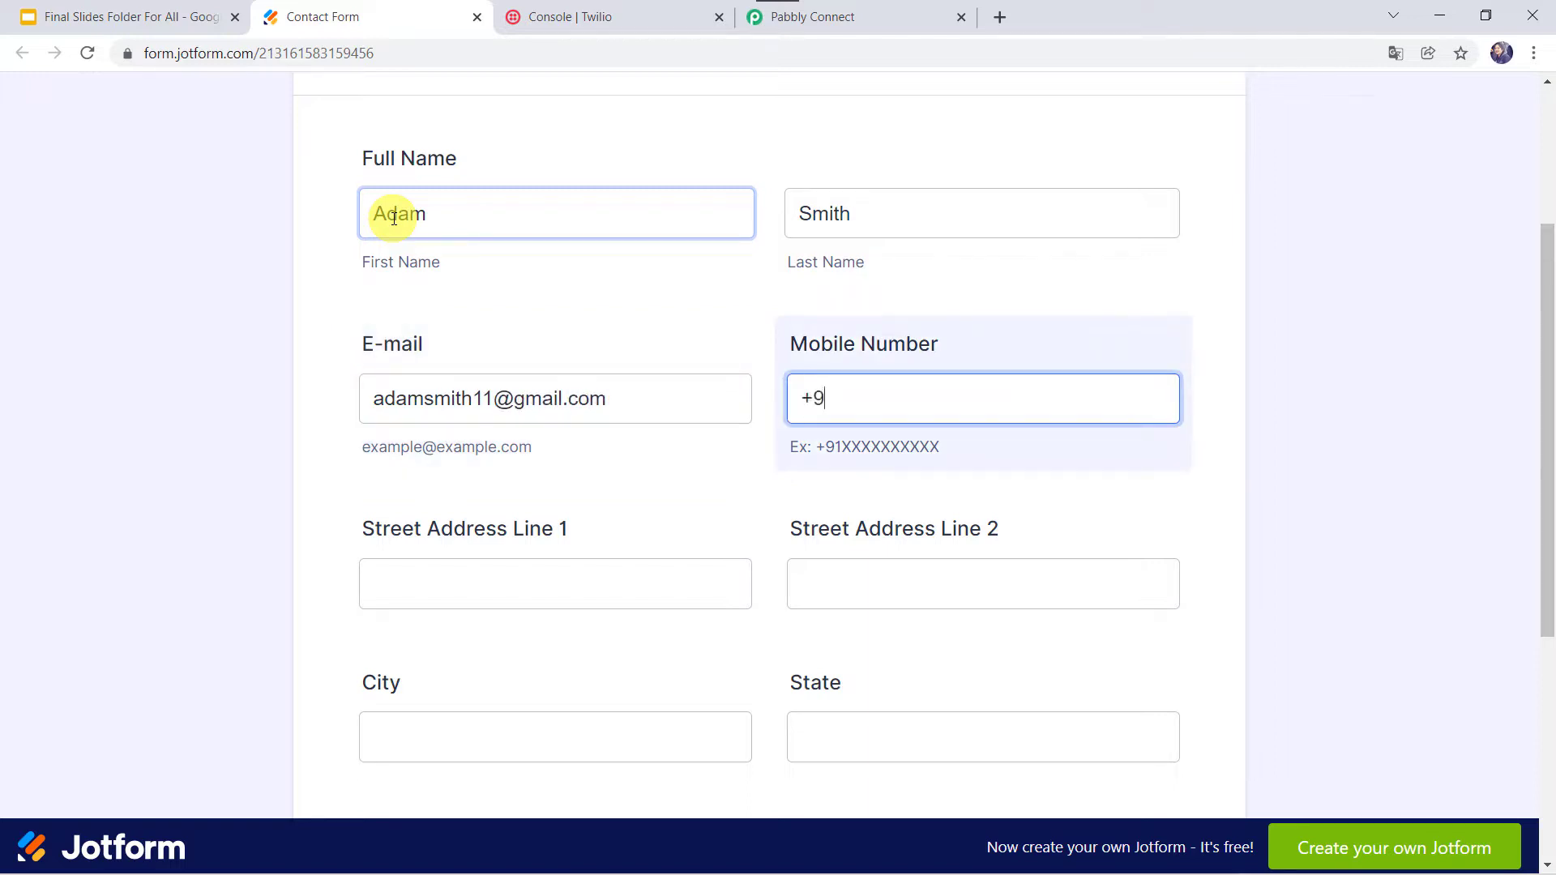
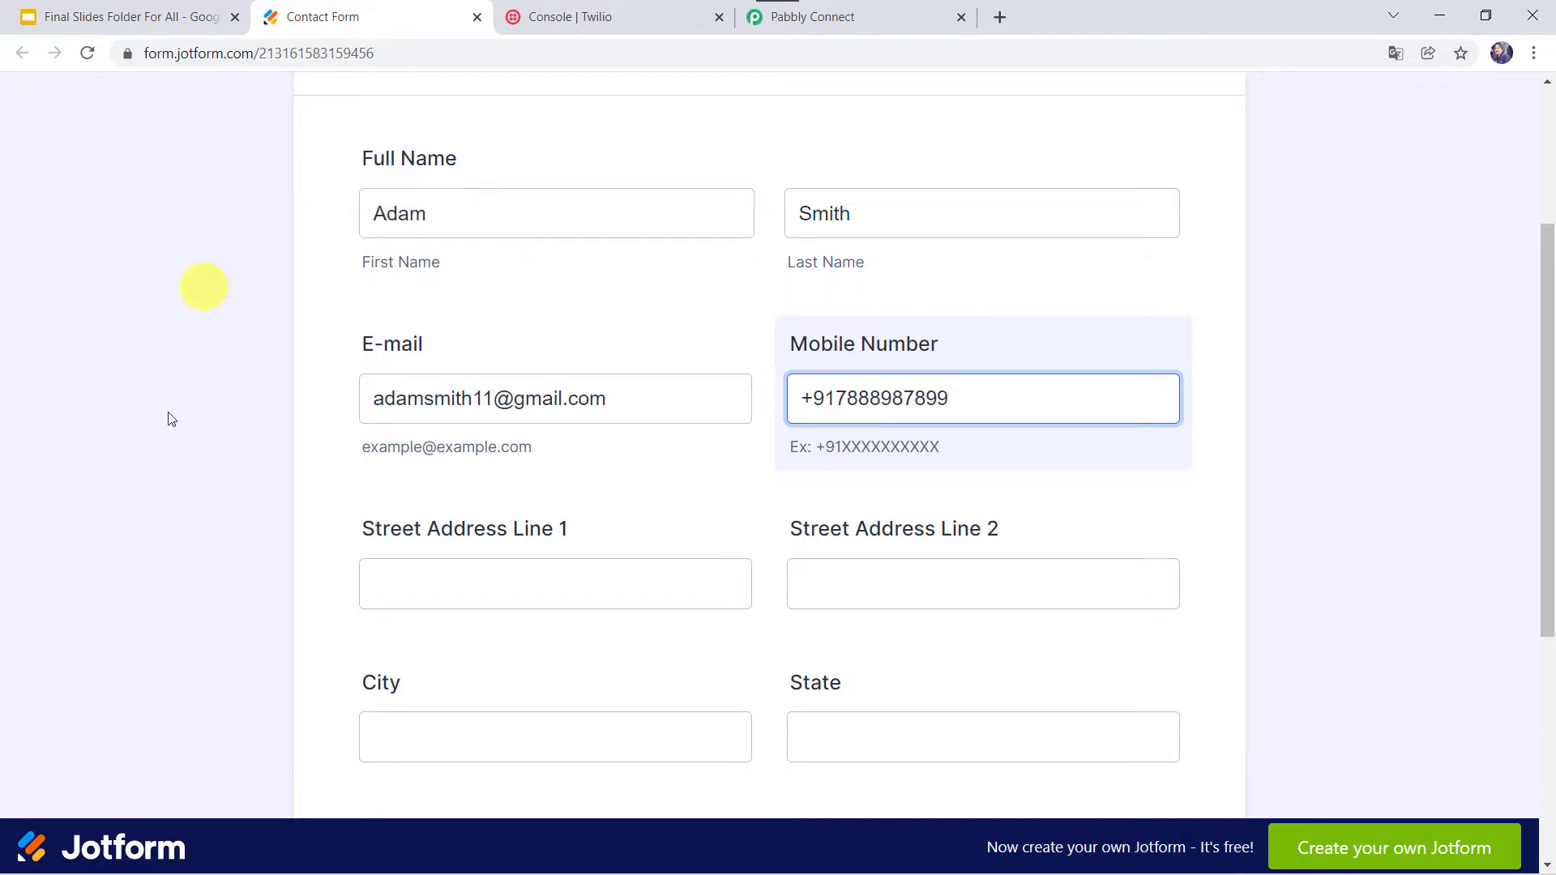
pyautogui.click(428, 573)
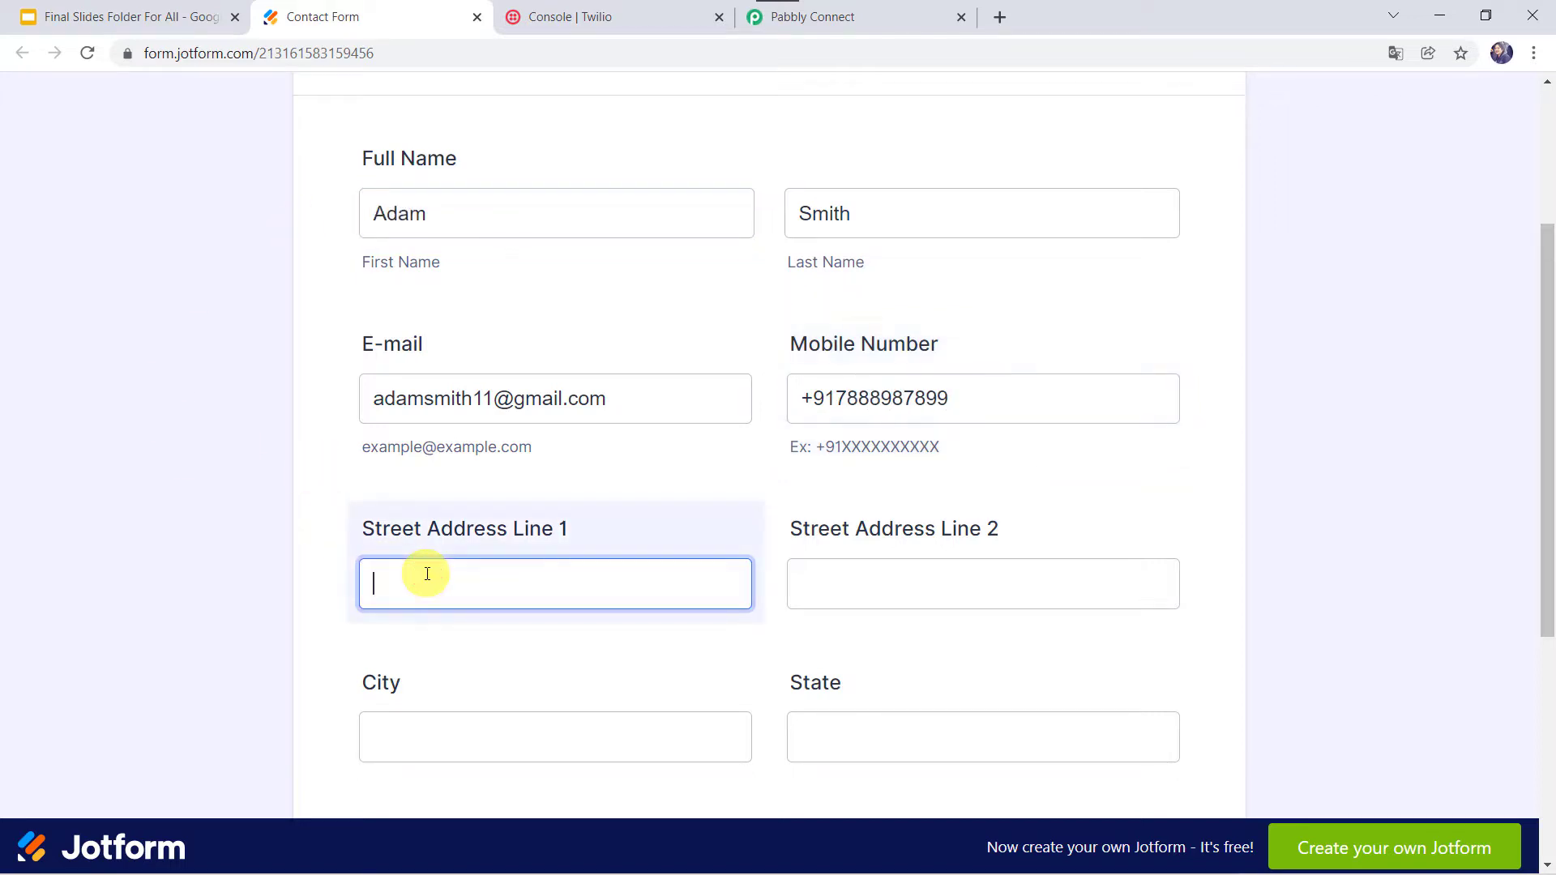
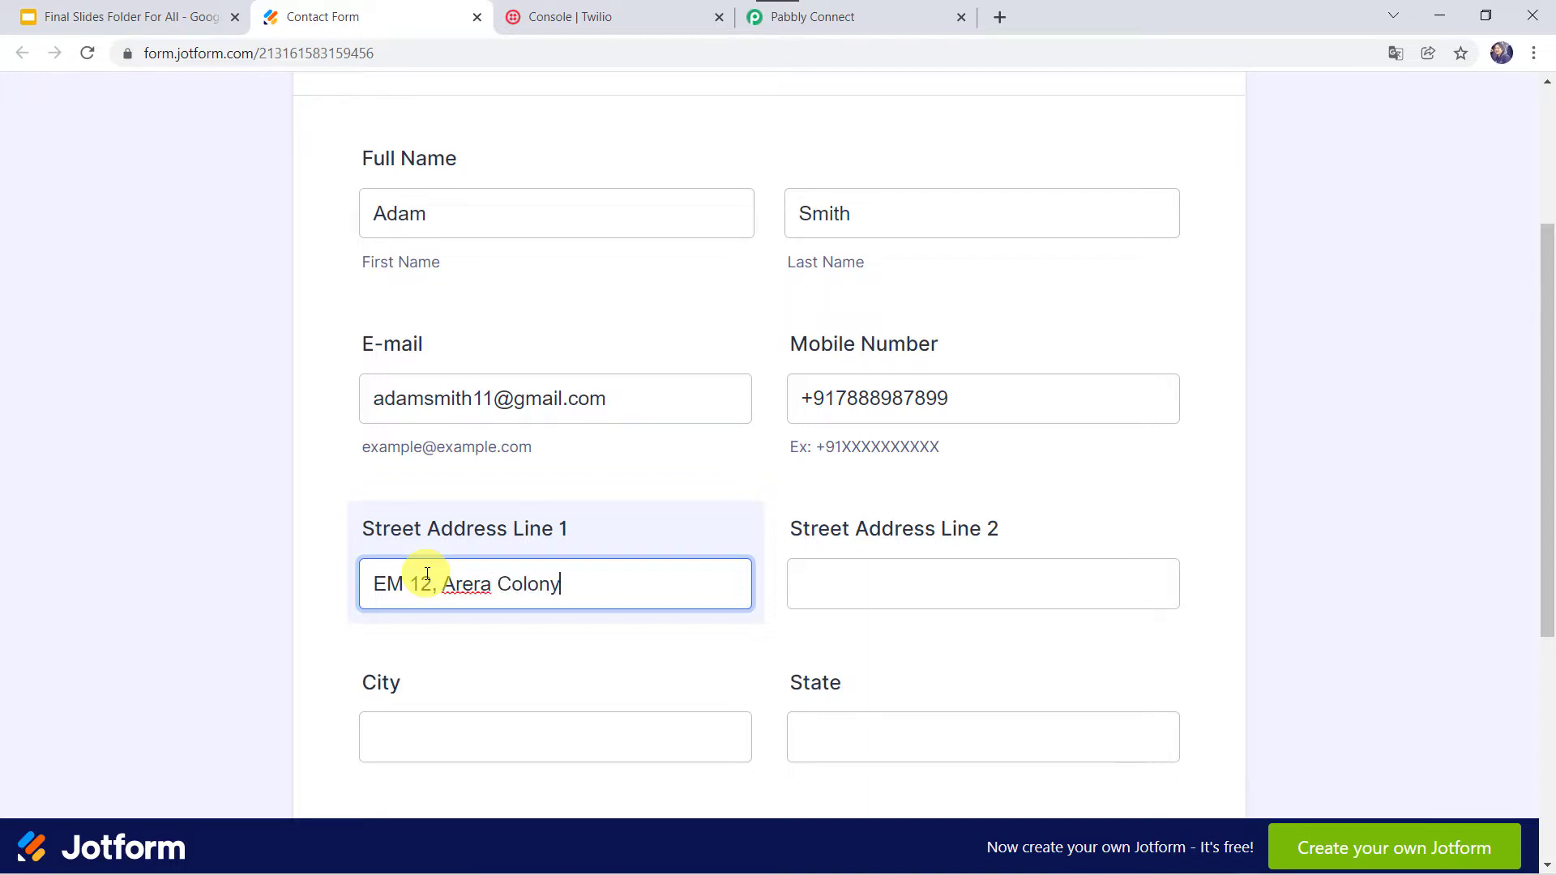
# Step: Enter the contact's two street address lines, city and state
pyautogui.press('Tab')
pyautogui.write('New ')
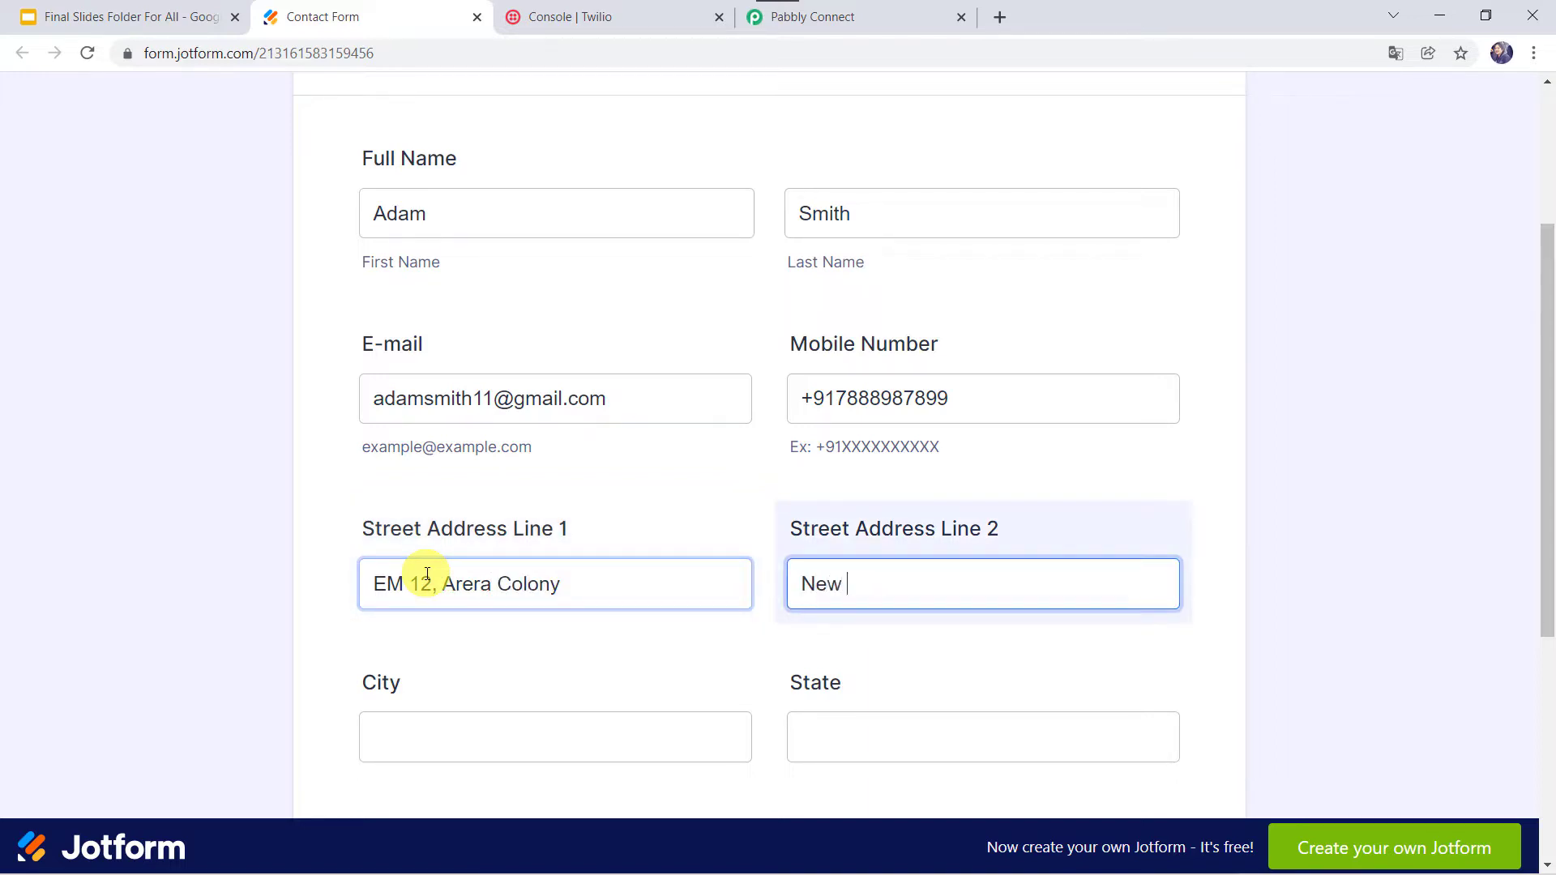
pyautogui.write('Market')
pyautogui.press('Tab')
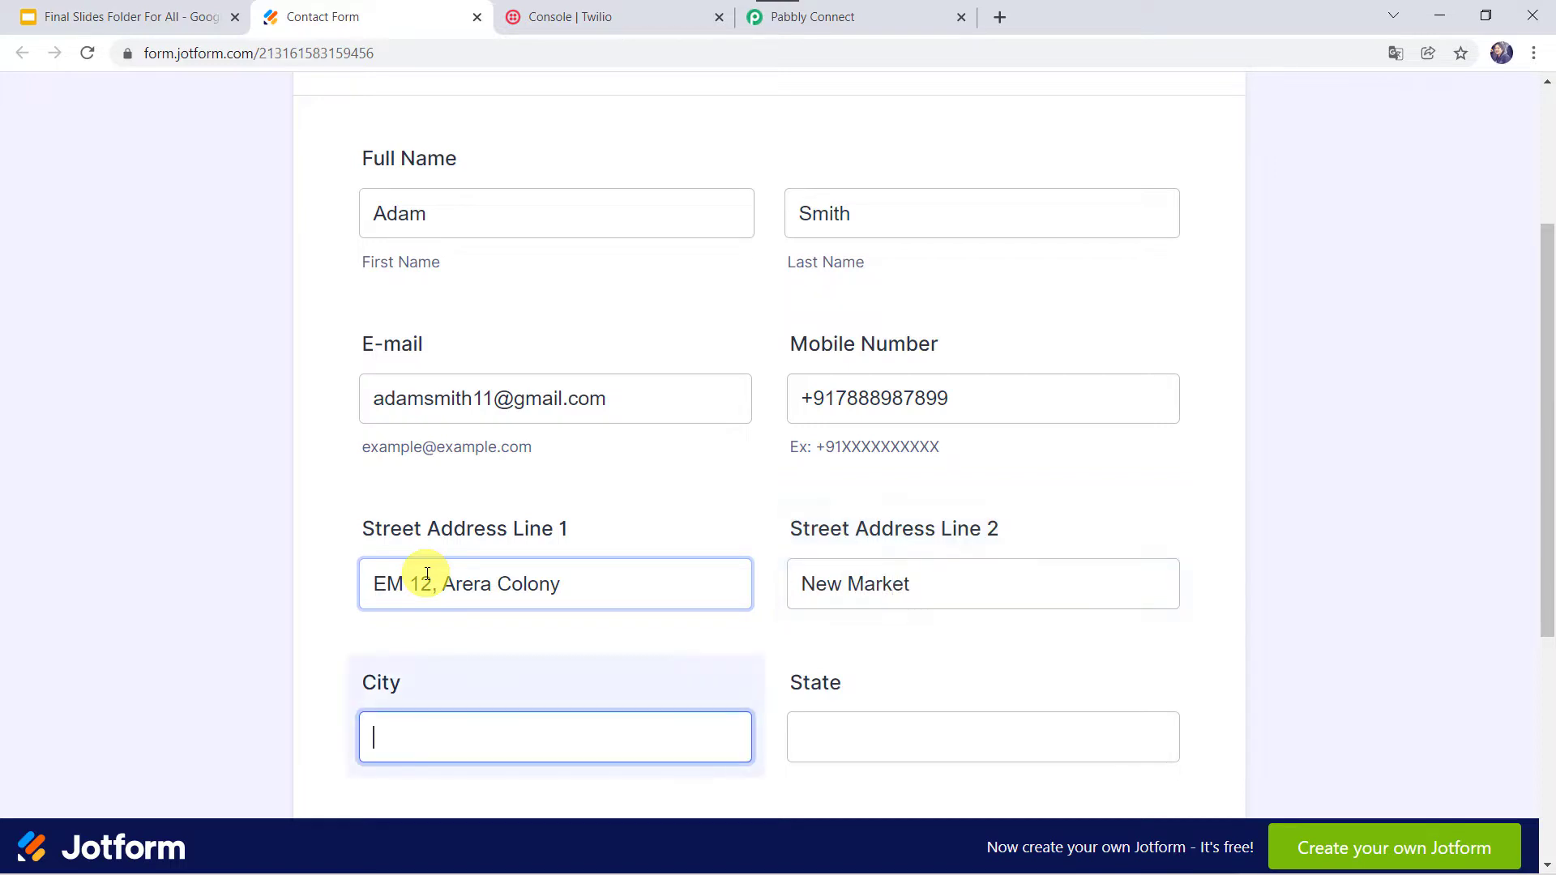
pyautogui.write('Bhopal')
pyautogui.press('Tab')
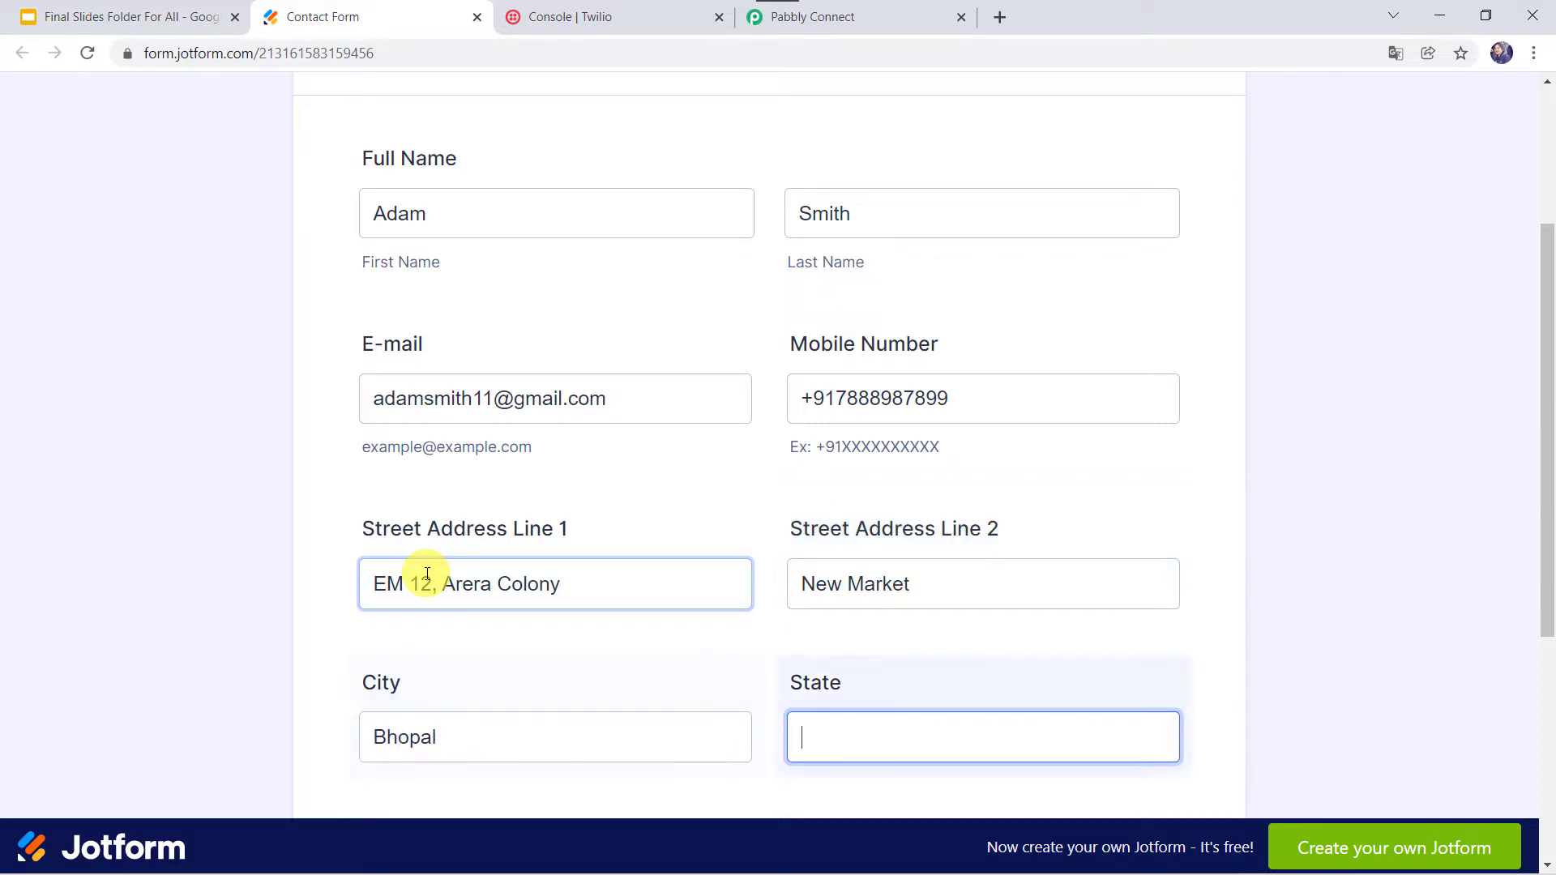
pyautogui.write('MP')
# Step: Add the zip code and three-letter country code, then submit the Contact Form
pyautogui.scroll(-3, 427, 573)
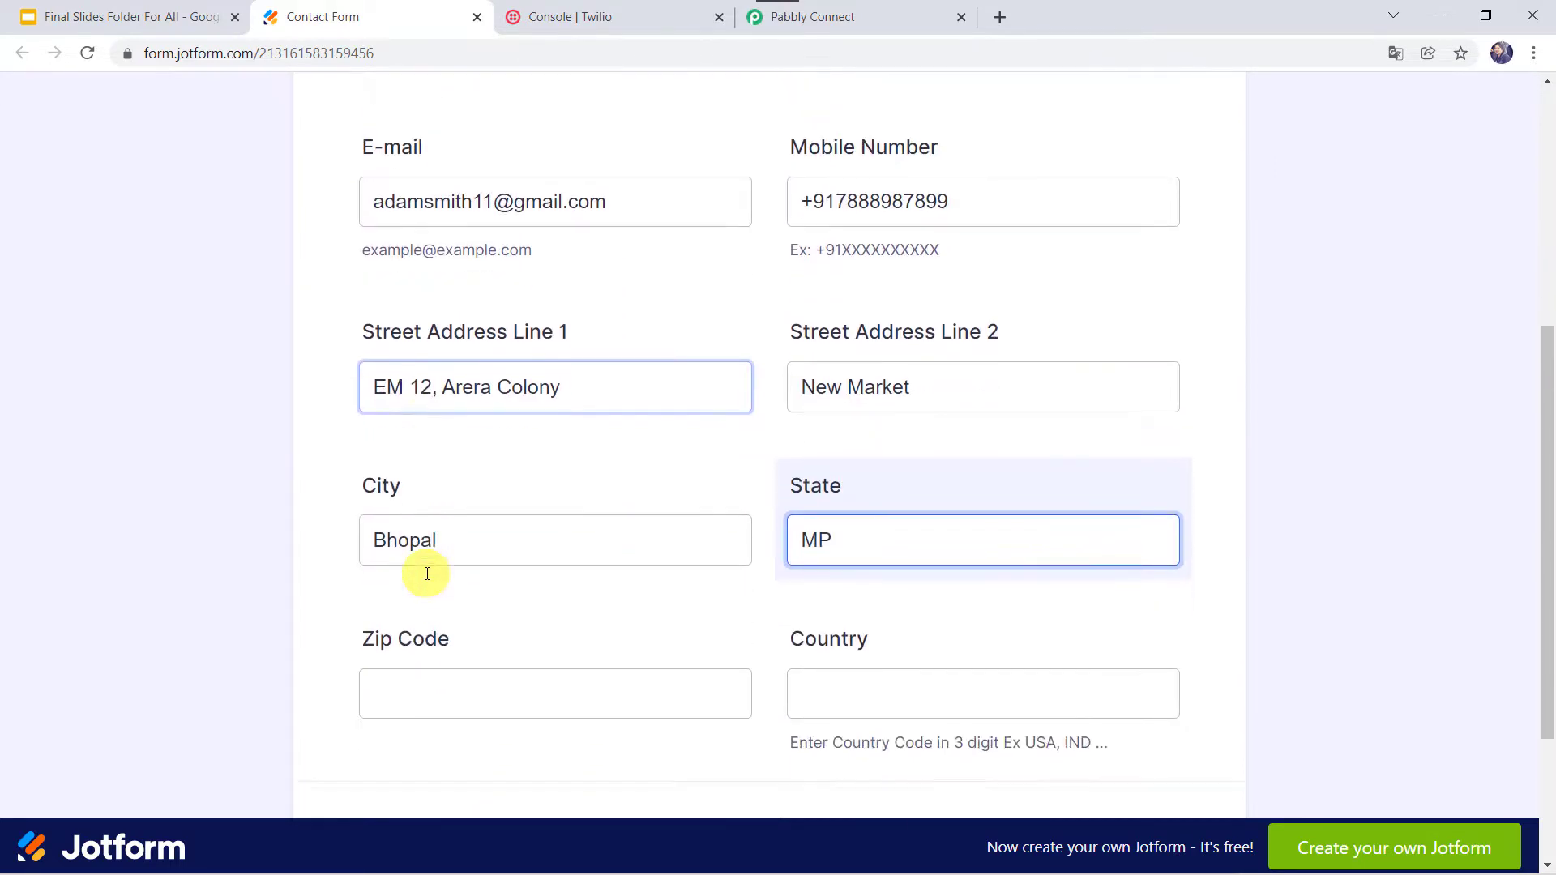
pyautogui.click(426, 591)
pyautogui.write('465256')
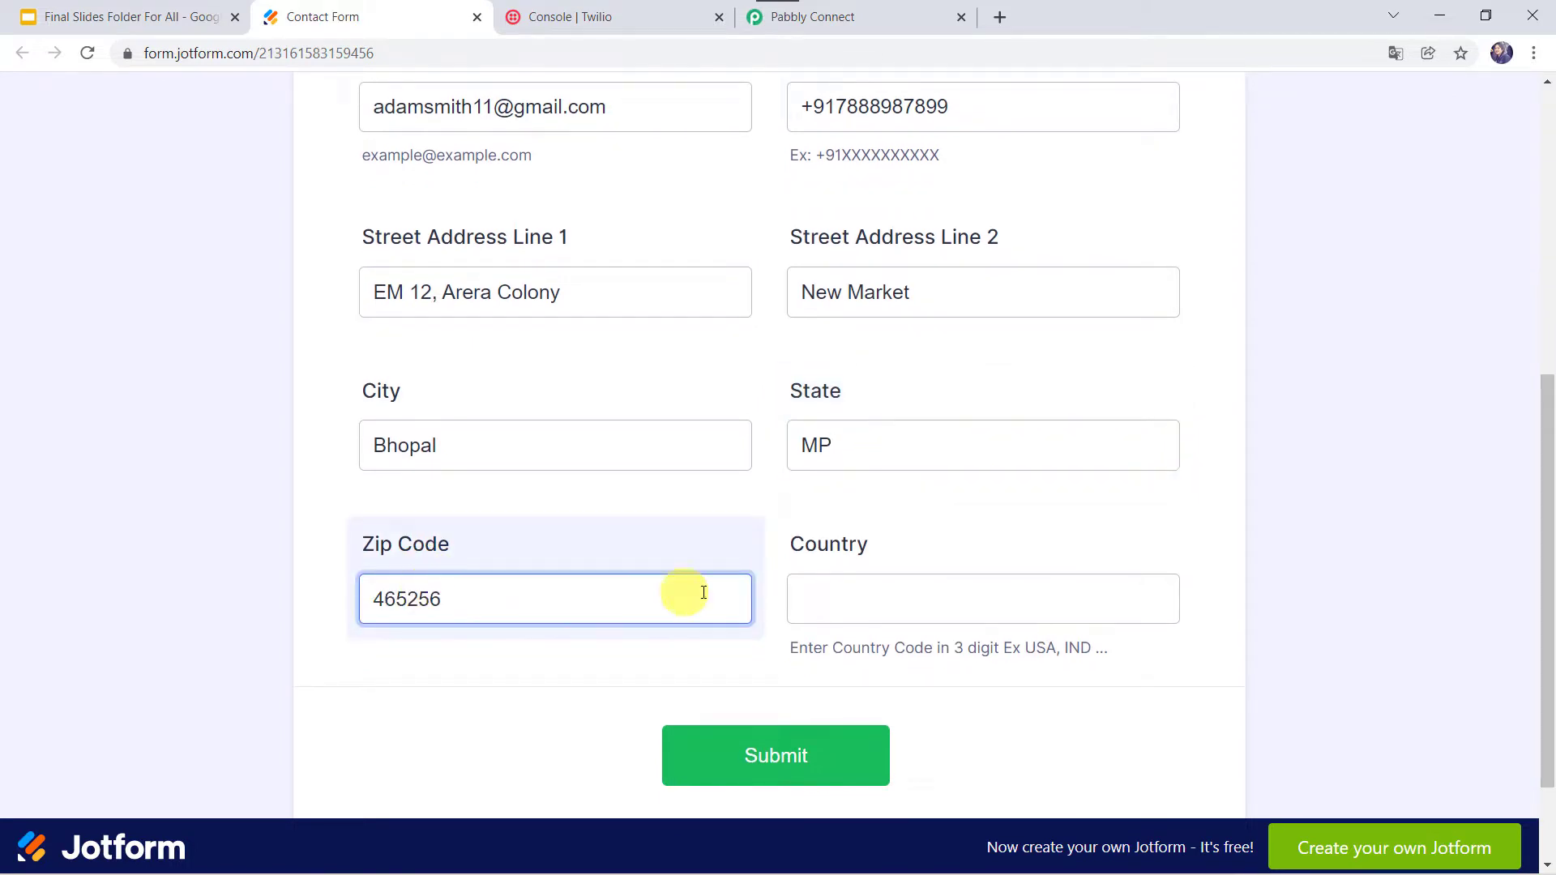
pyautogui.click(865, 591)
pyautogui.write('IND')
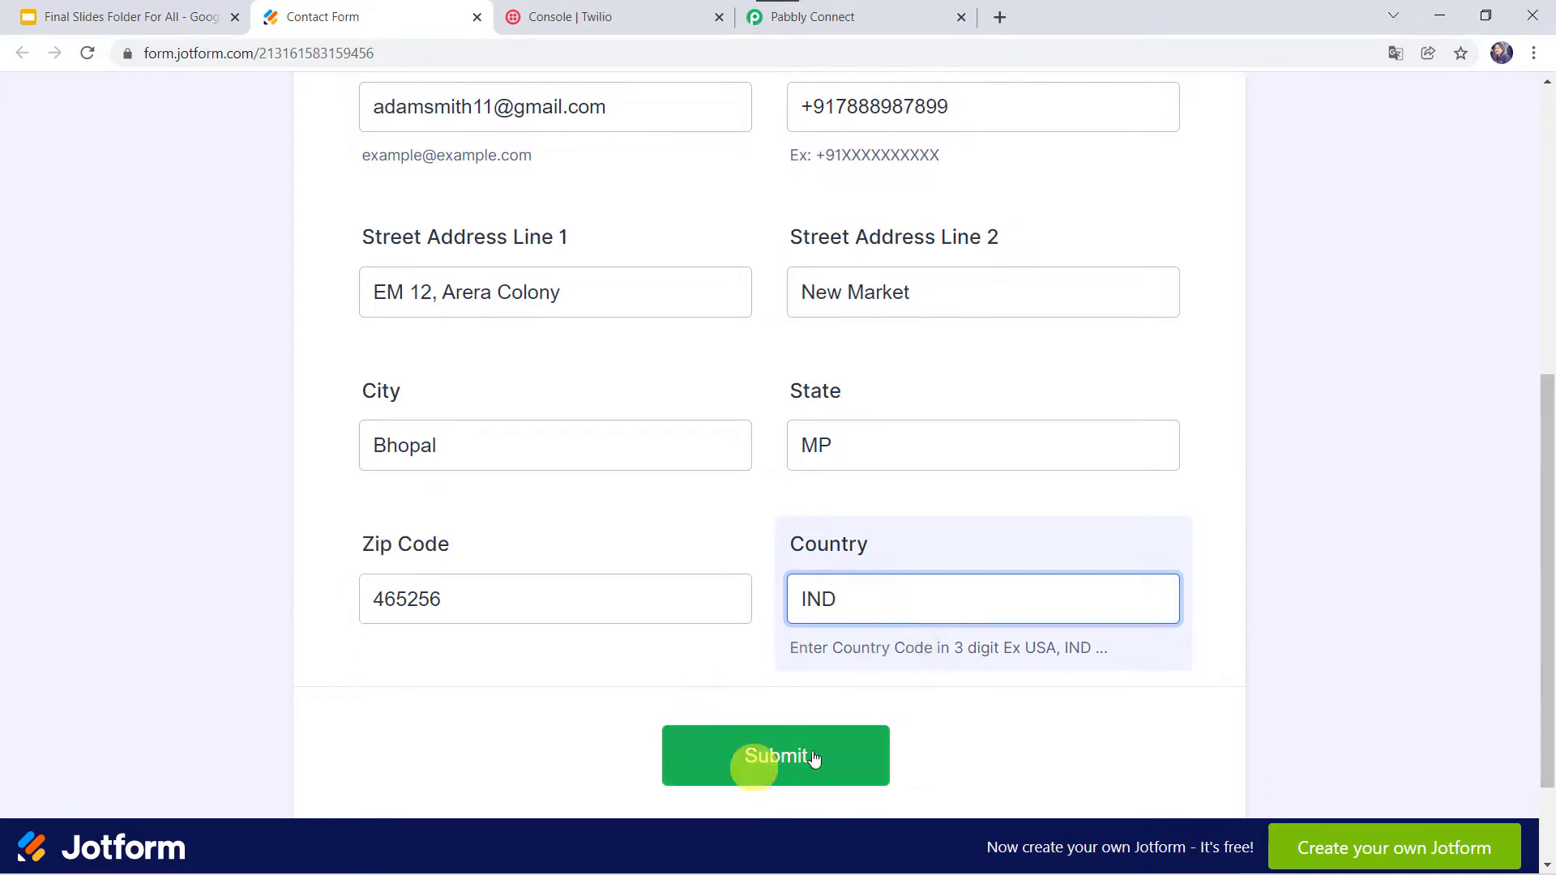
pyautogui.click(774, 762)
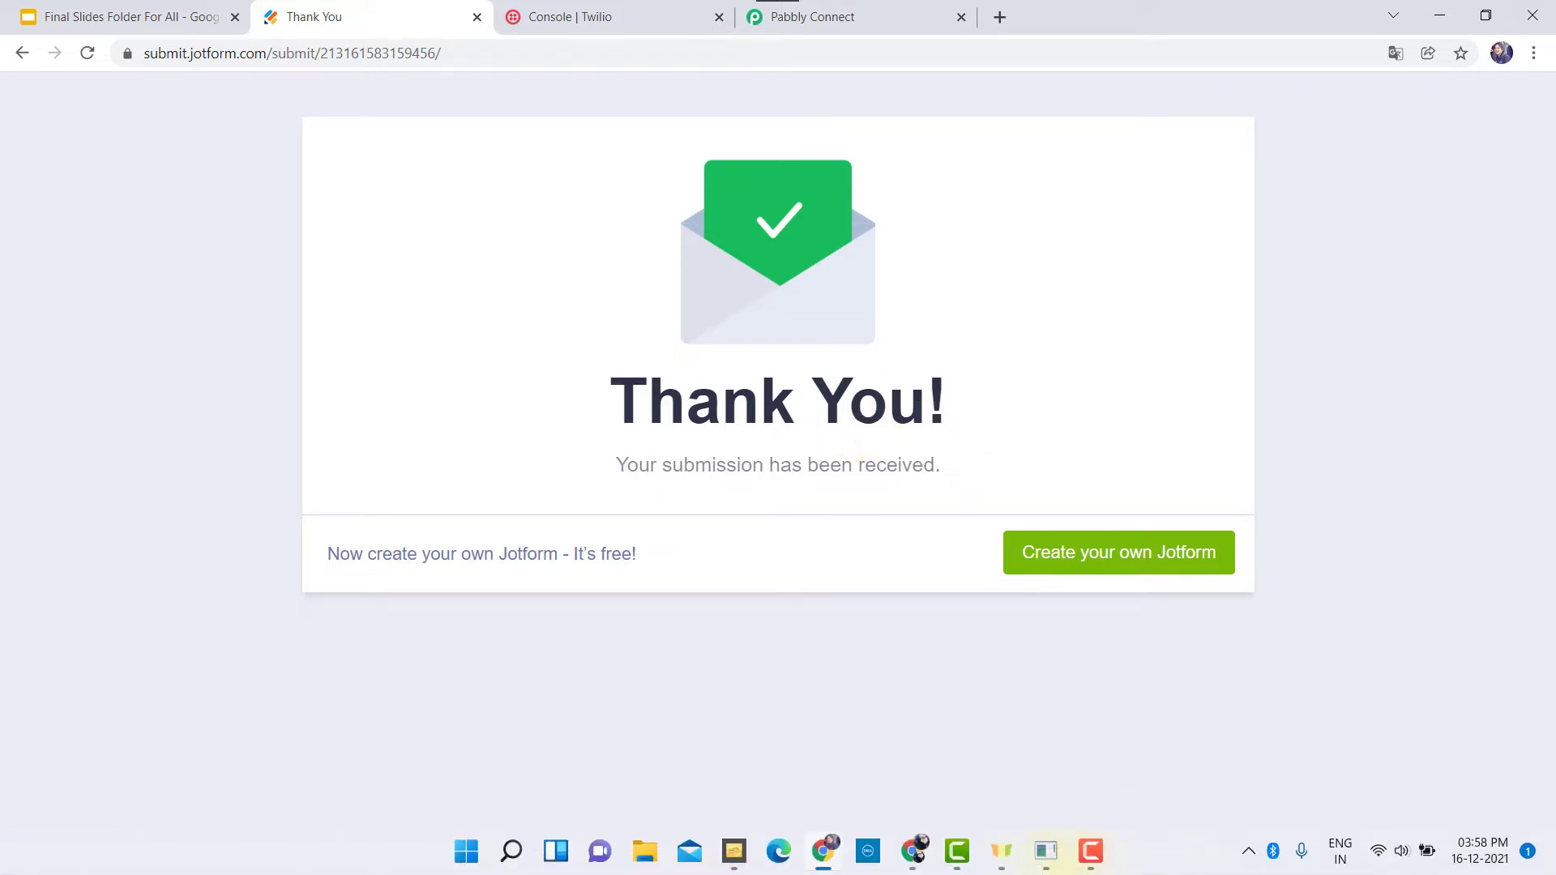
# Step: Bring the mirrored SM-M307F phone window to the front from the taskbar
pyautogui.moveTo(1046, 851)
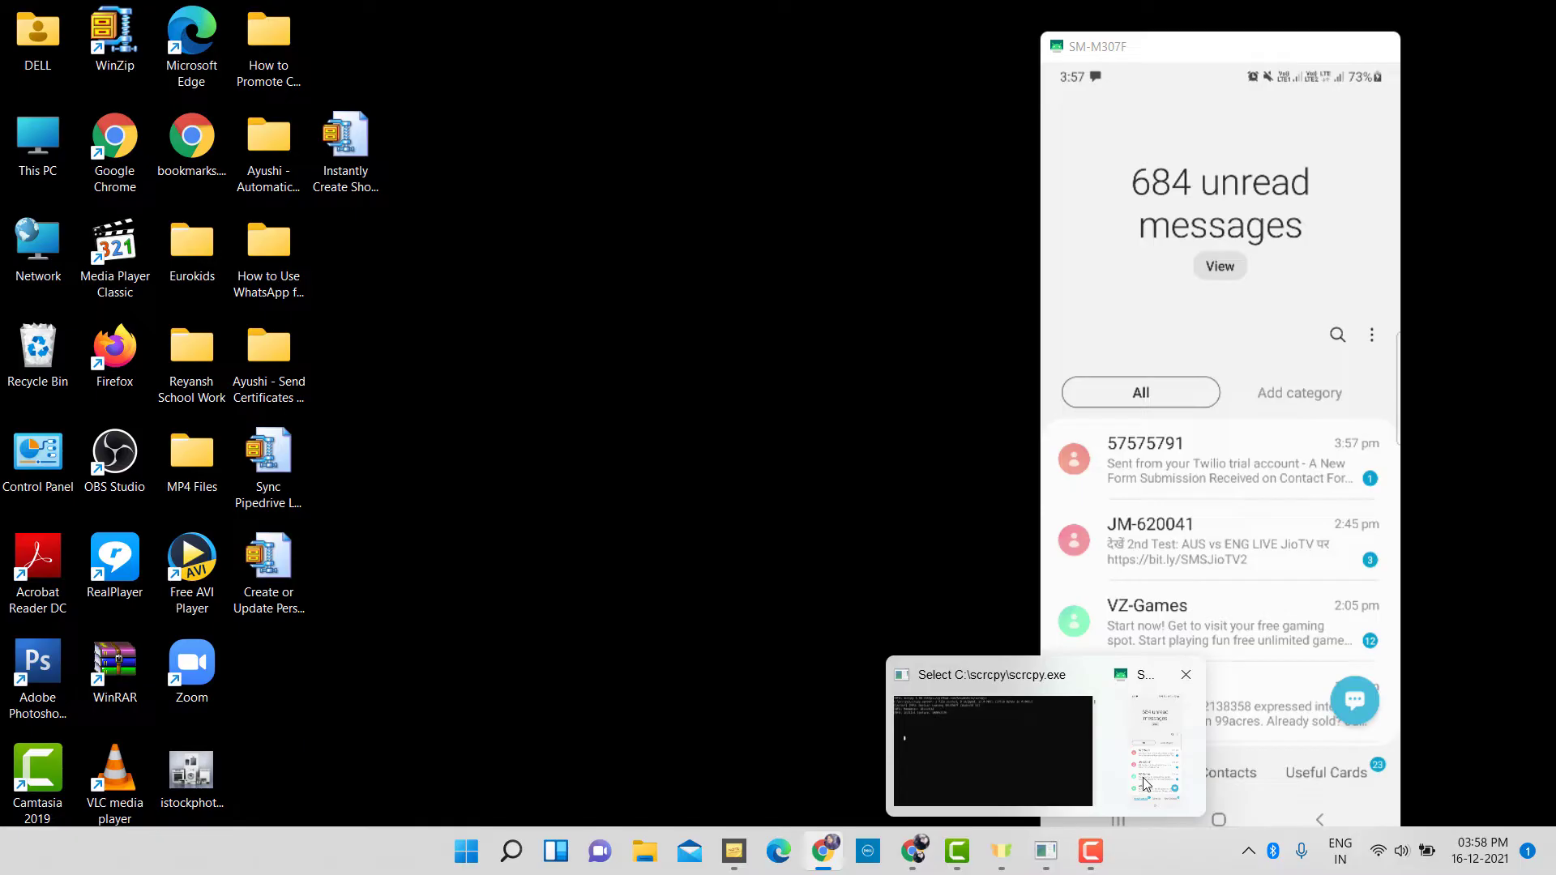
pyautogui.click(1137, 780)
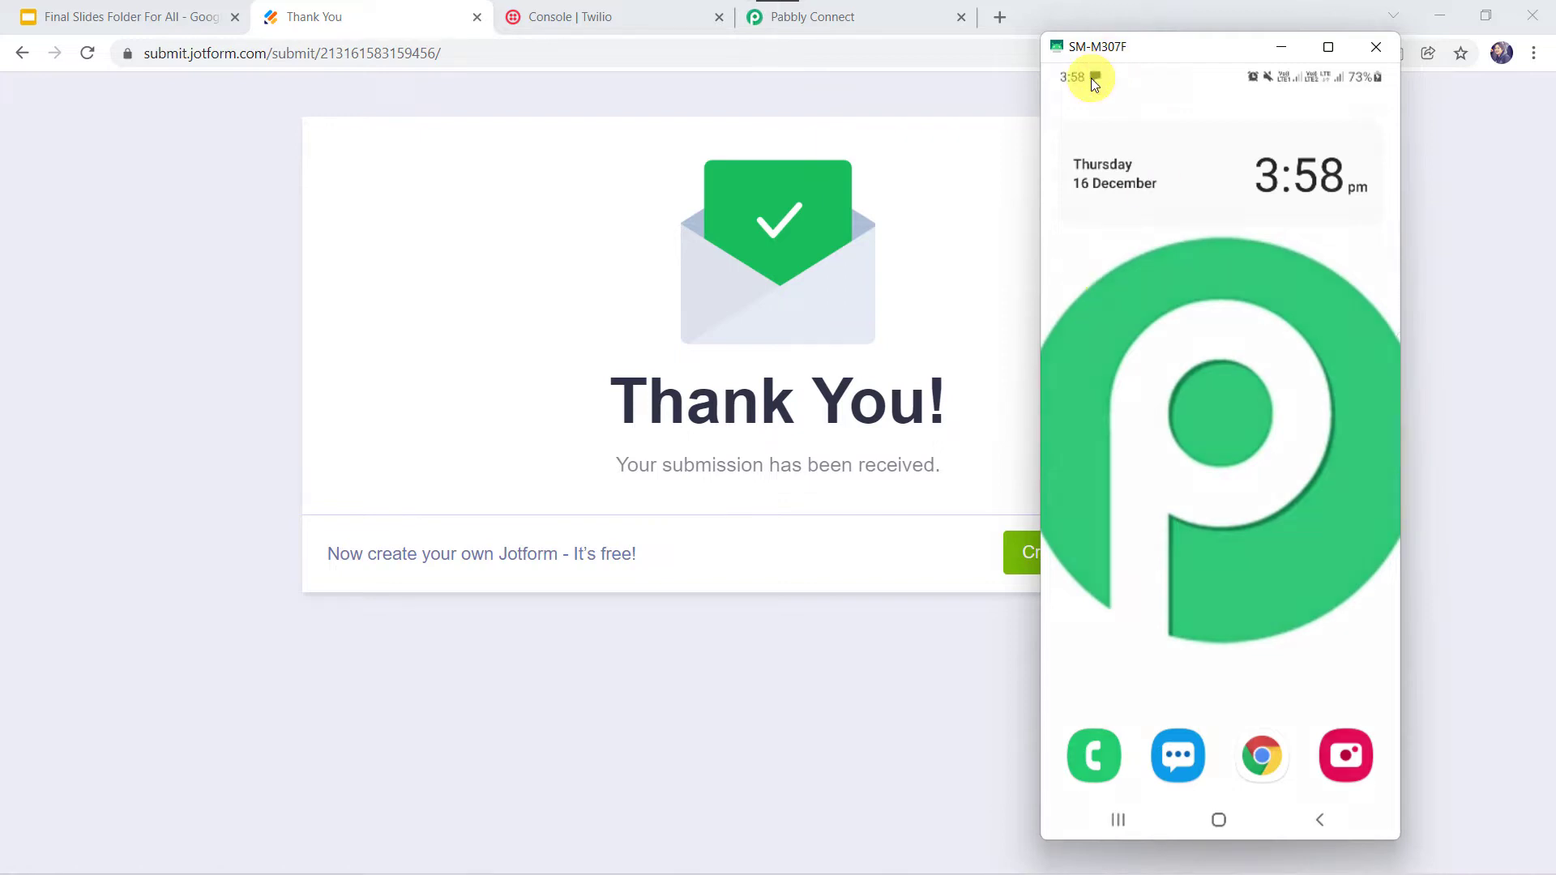
# Step: Open the incoming Twilio SMS about the new Contact Form submission from the notification shade
pyautogui.hotkey('alt', 'n')
pyautogui.hotkey('alt', 'shift', 'n')
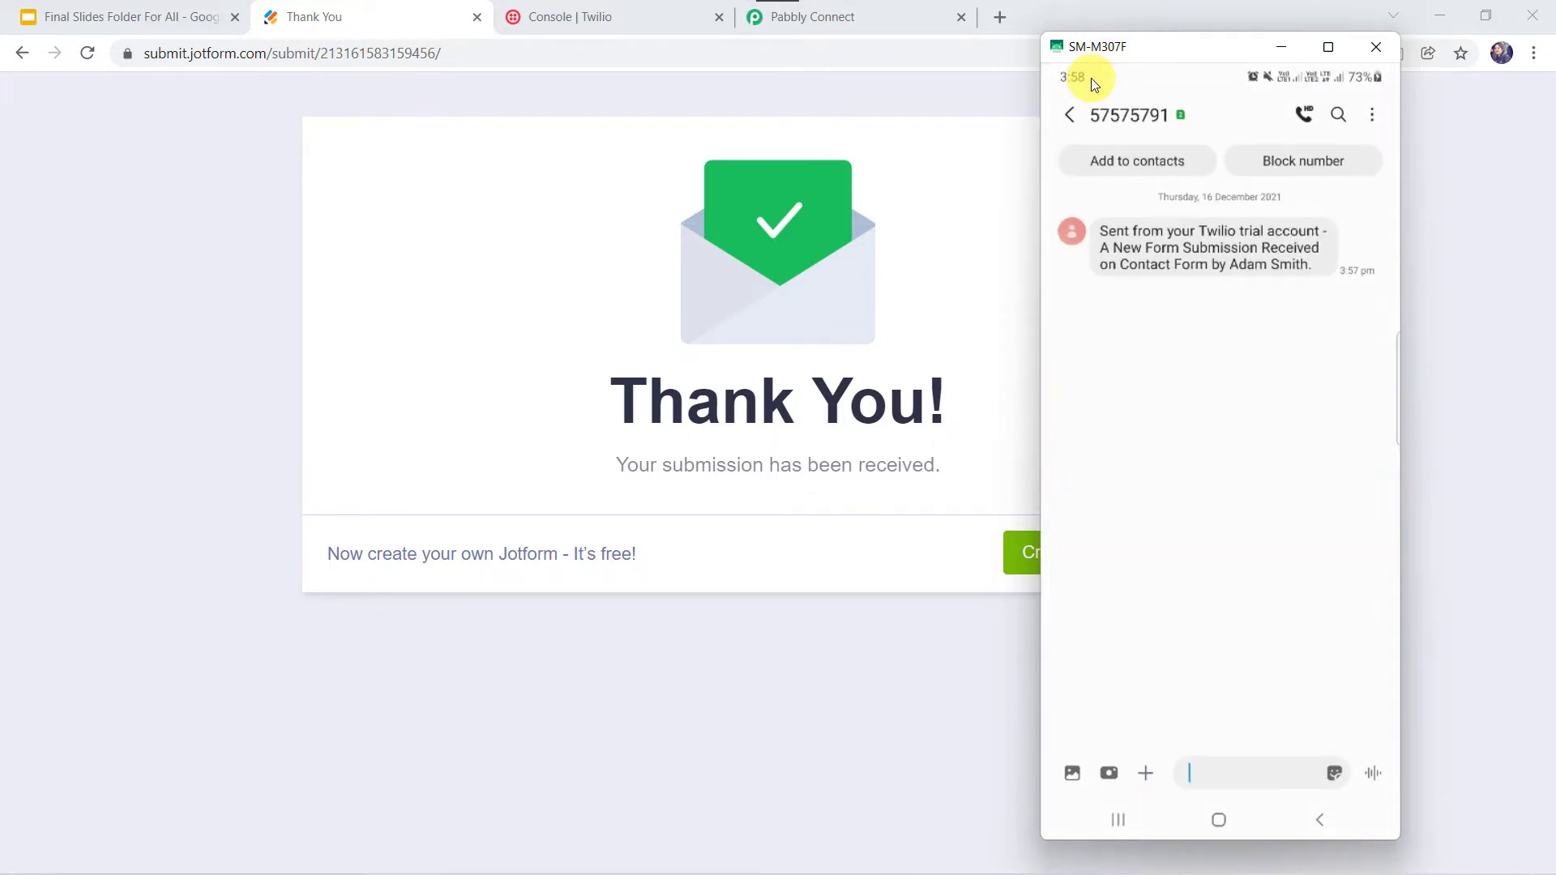
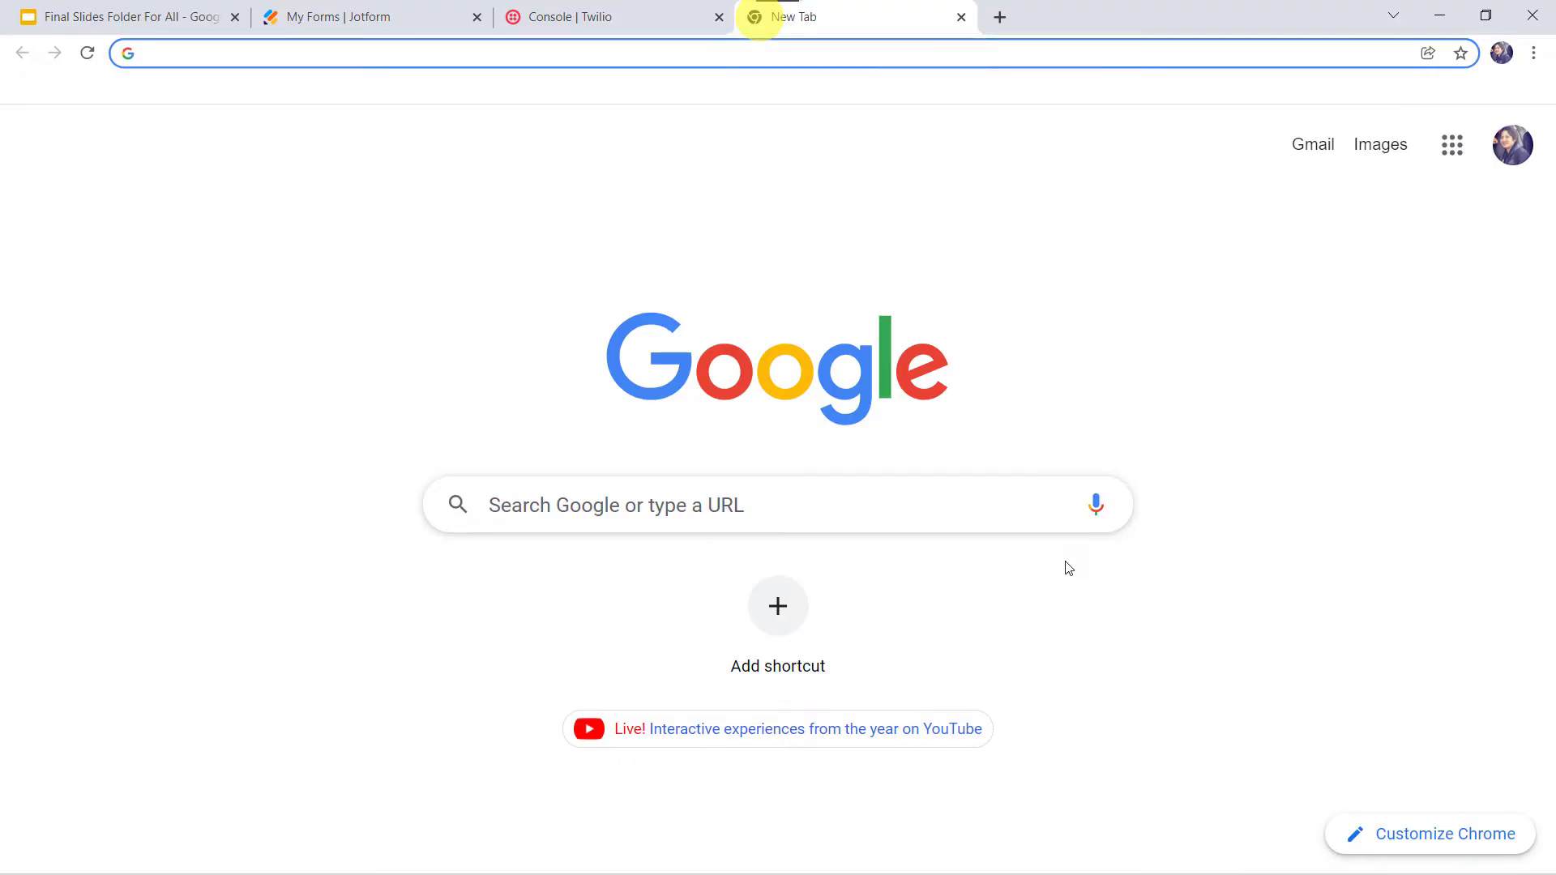
# Step: Go to the Pabbly website and open the Pabbly Connect product page
pyautogui.write('pabbly.com')
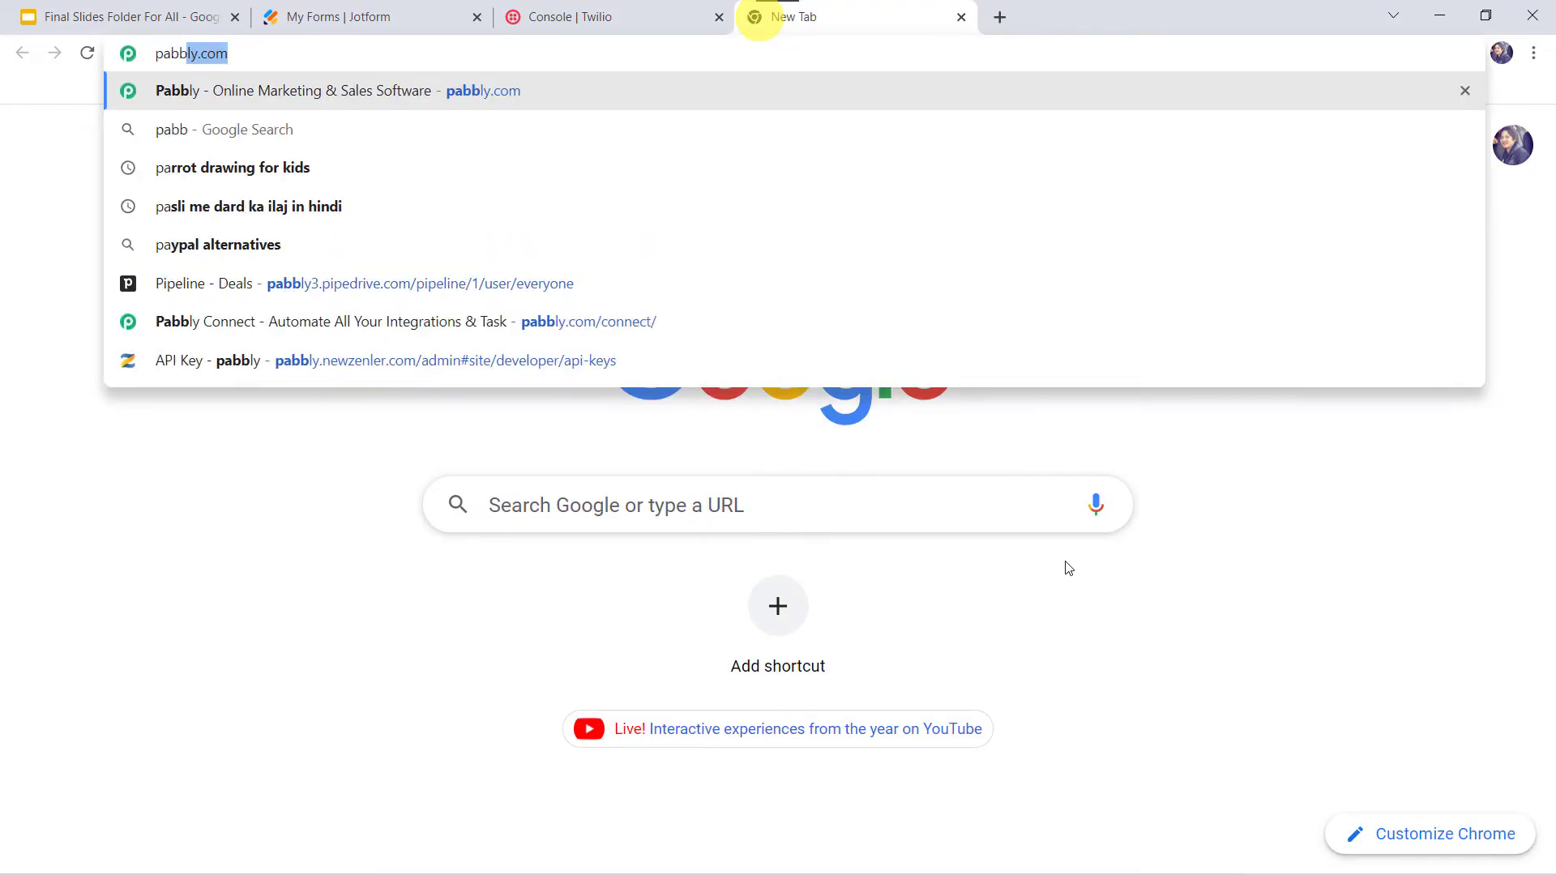
pyautogui.press('Return')
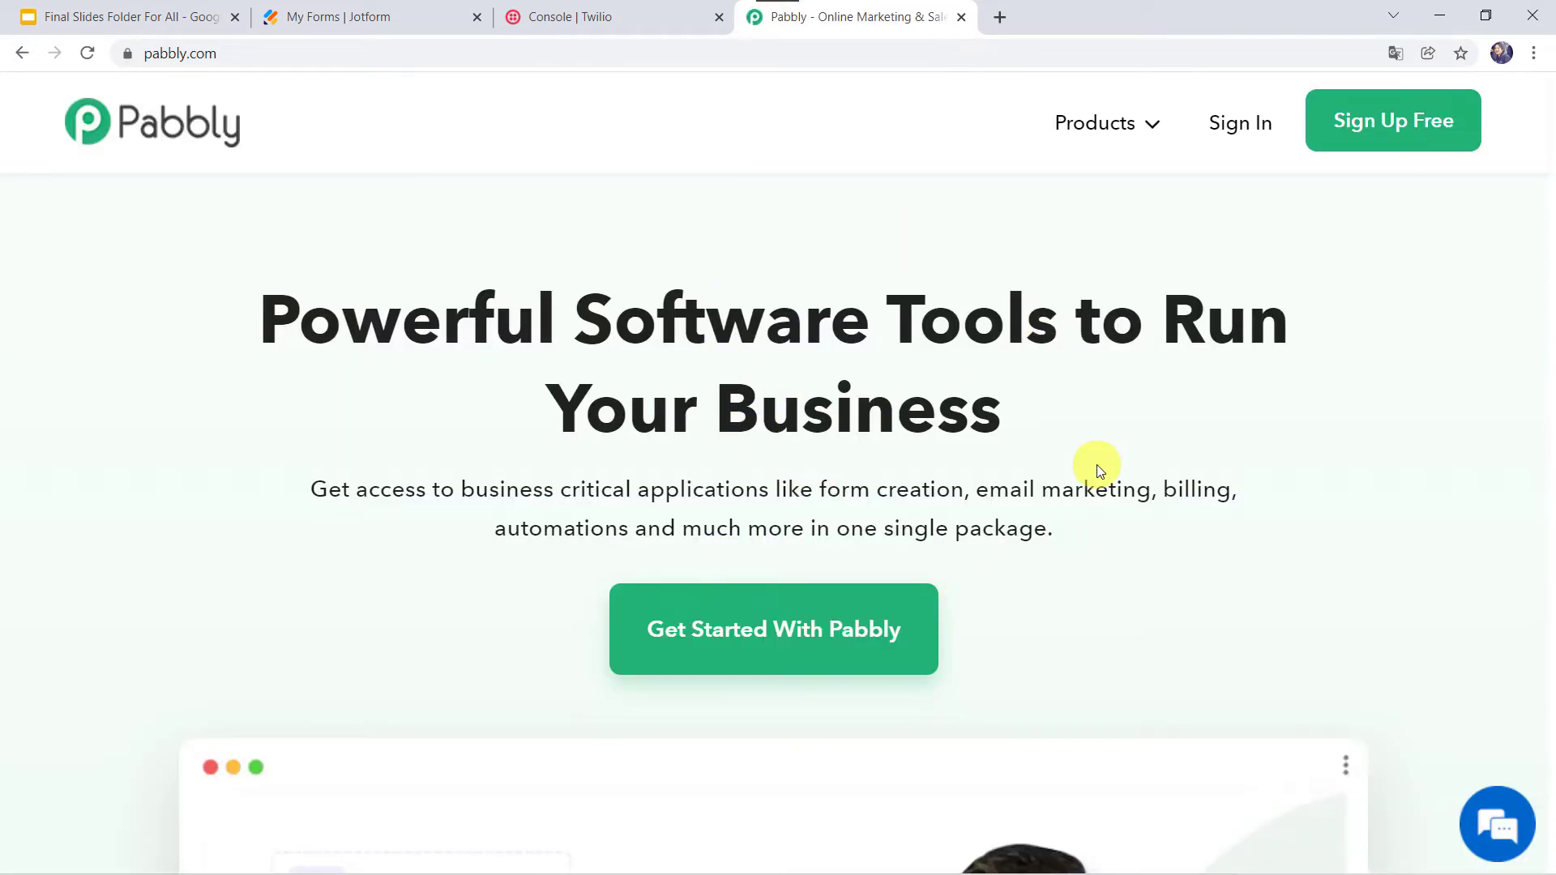
pyautogui.moveTo(1121, 129)
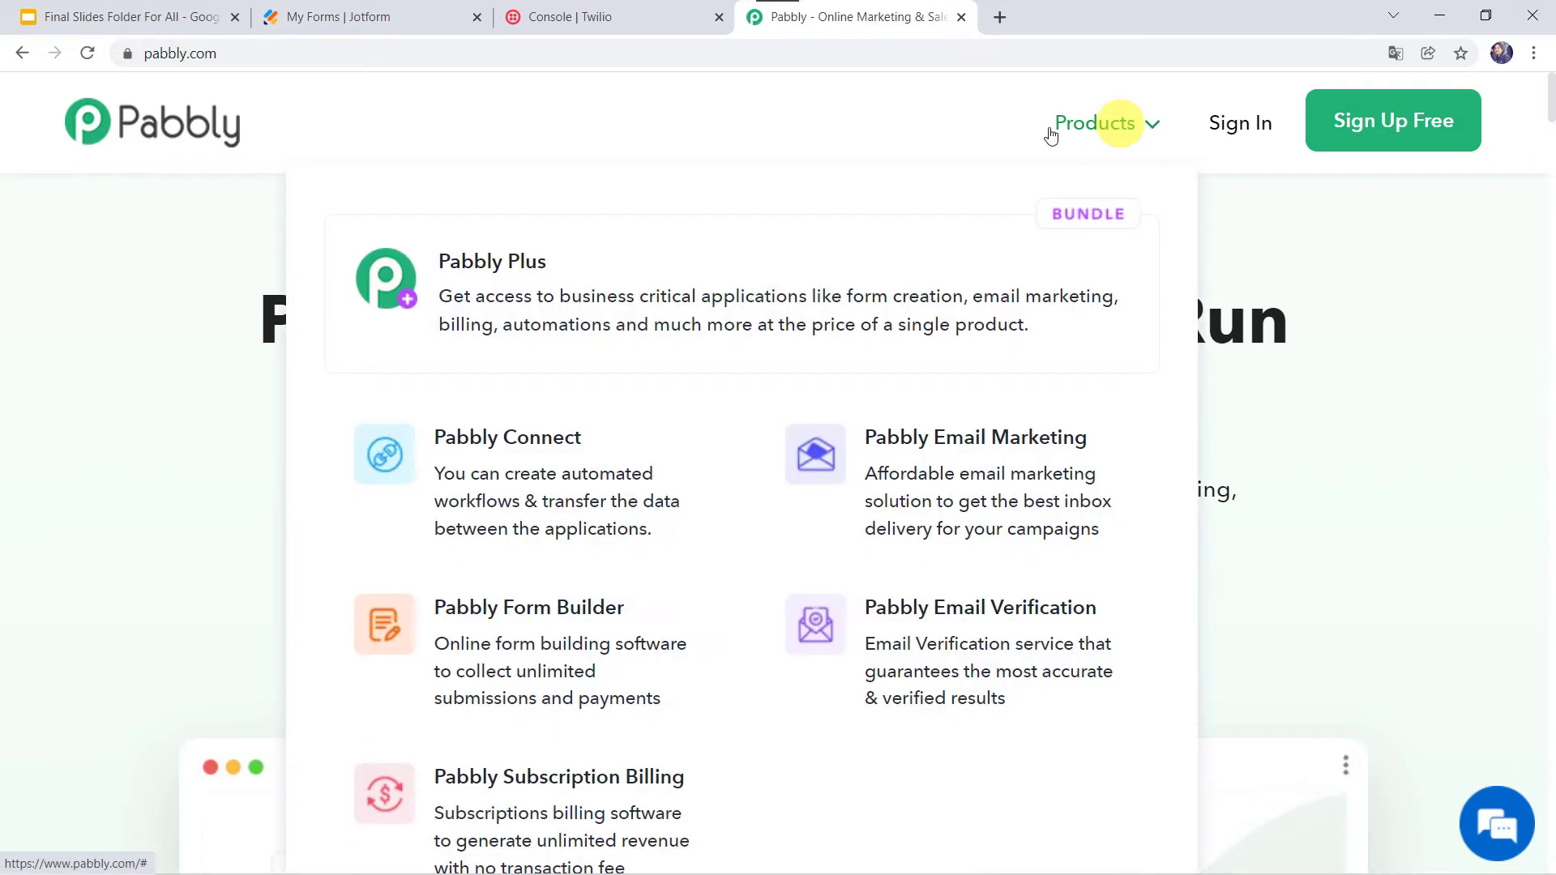
pyautogui.click(570, 477)
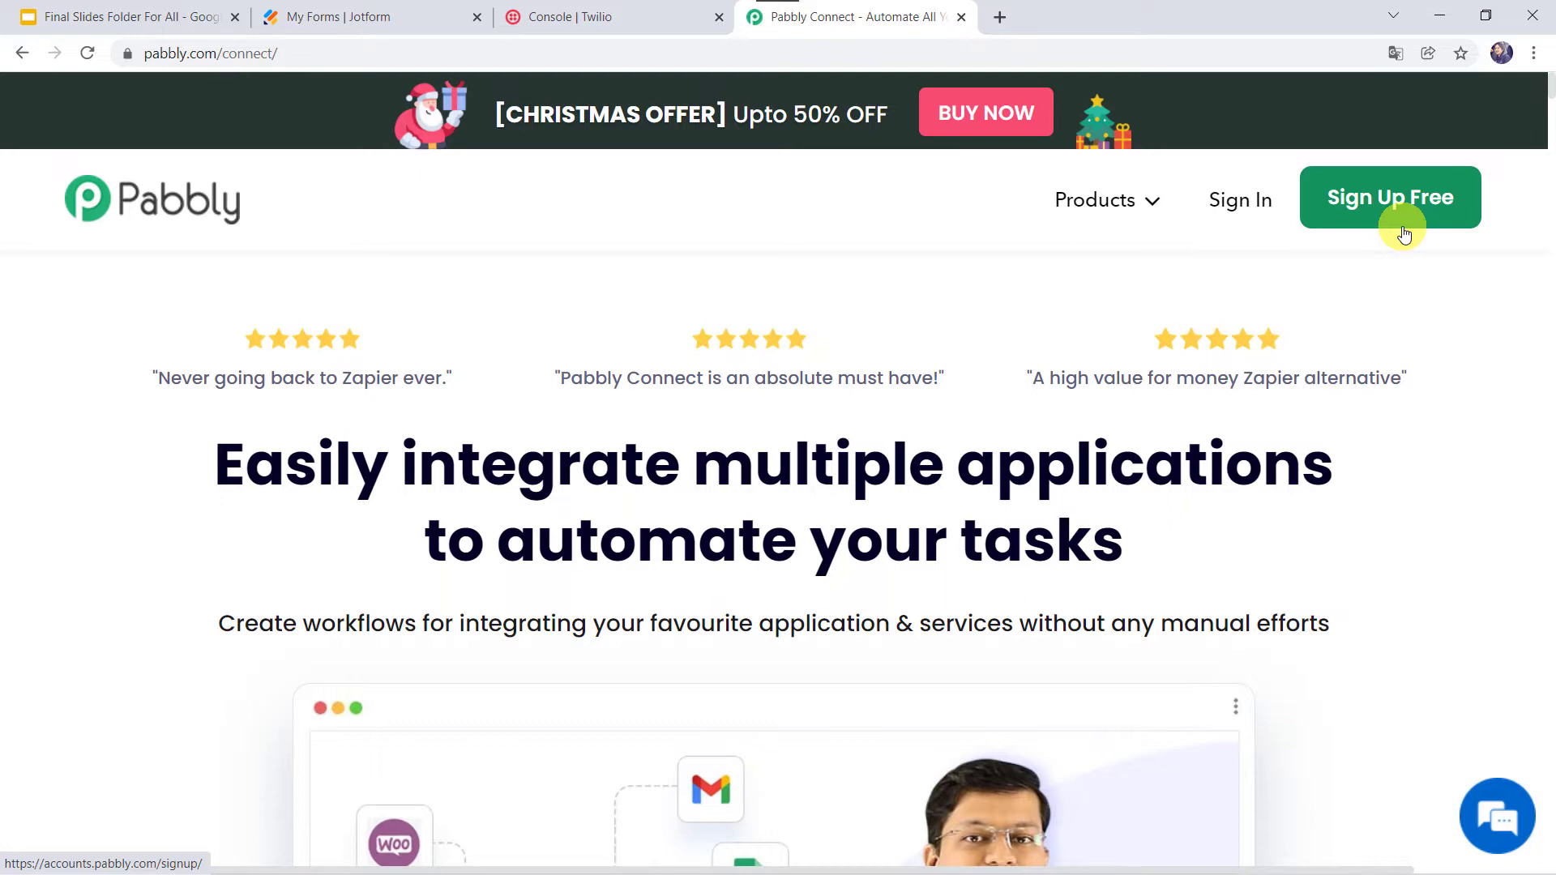
# Step: Sign in and launch Pabbly Connect to reach its workflow dashboard
pyautogui.click(1229, 208)
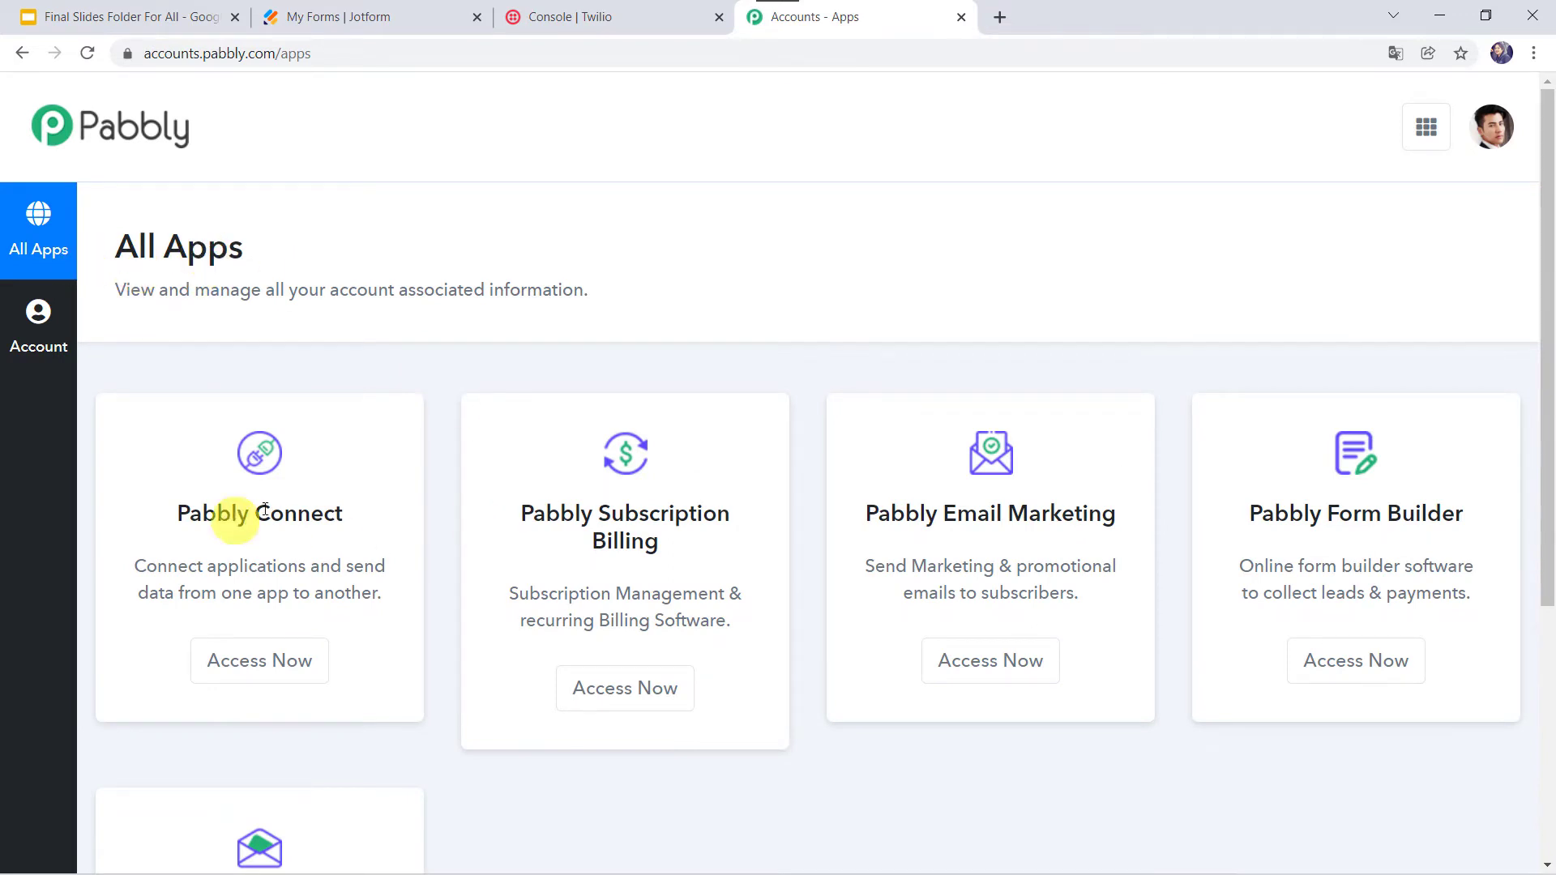
pyautogui.click(277, 664)
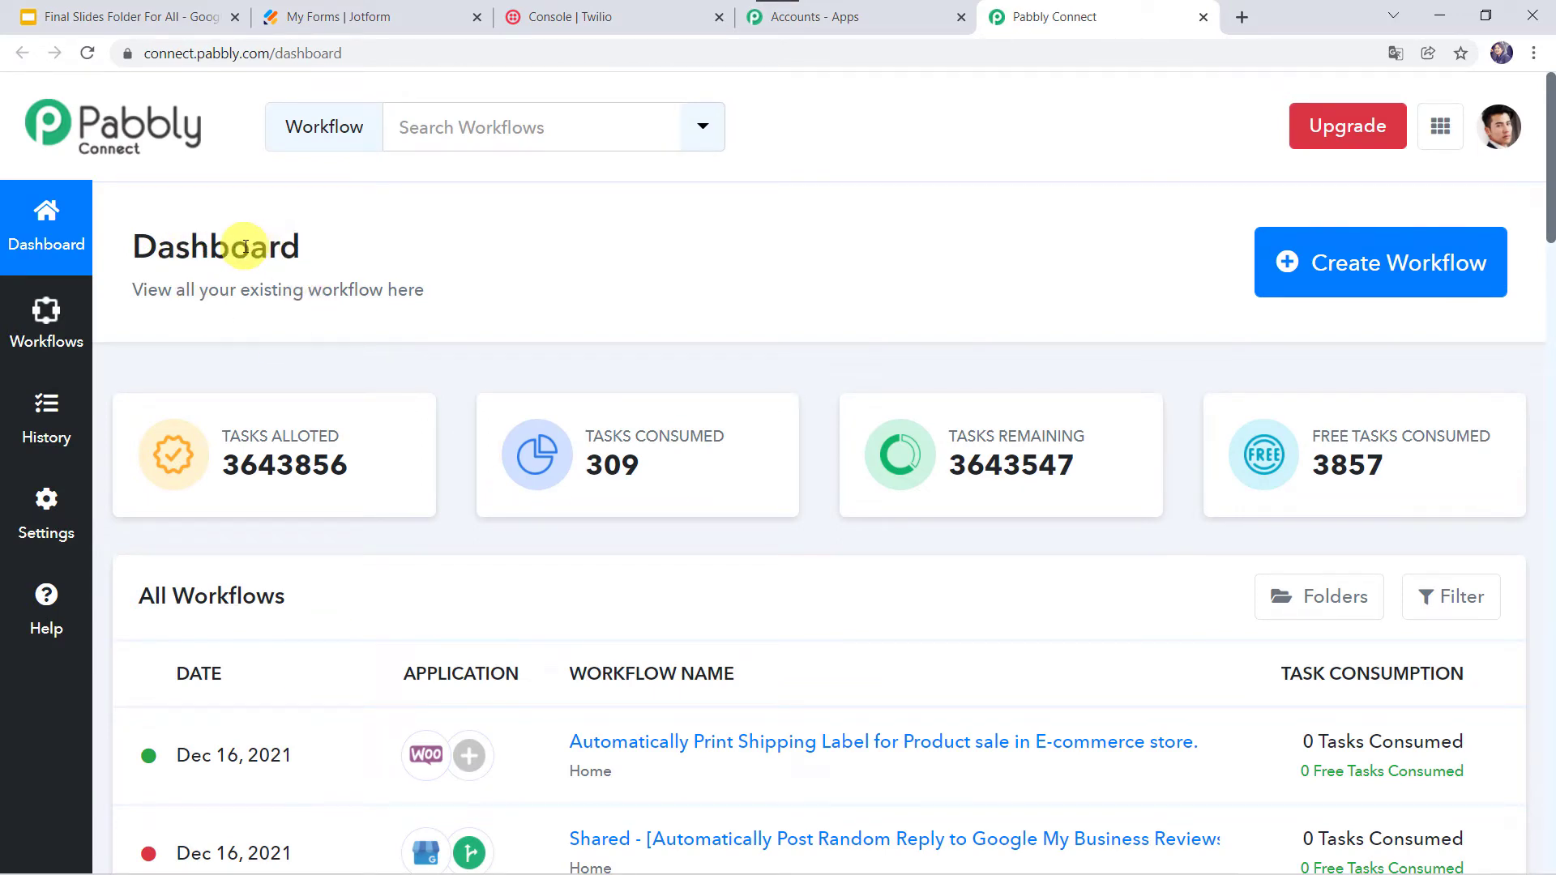
pyautogui.scroll(-6, 738, 688)
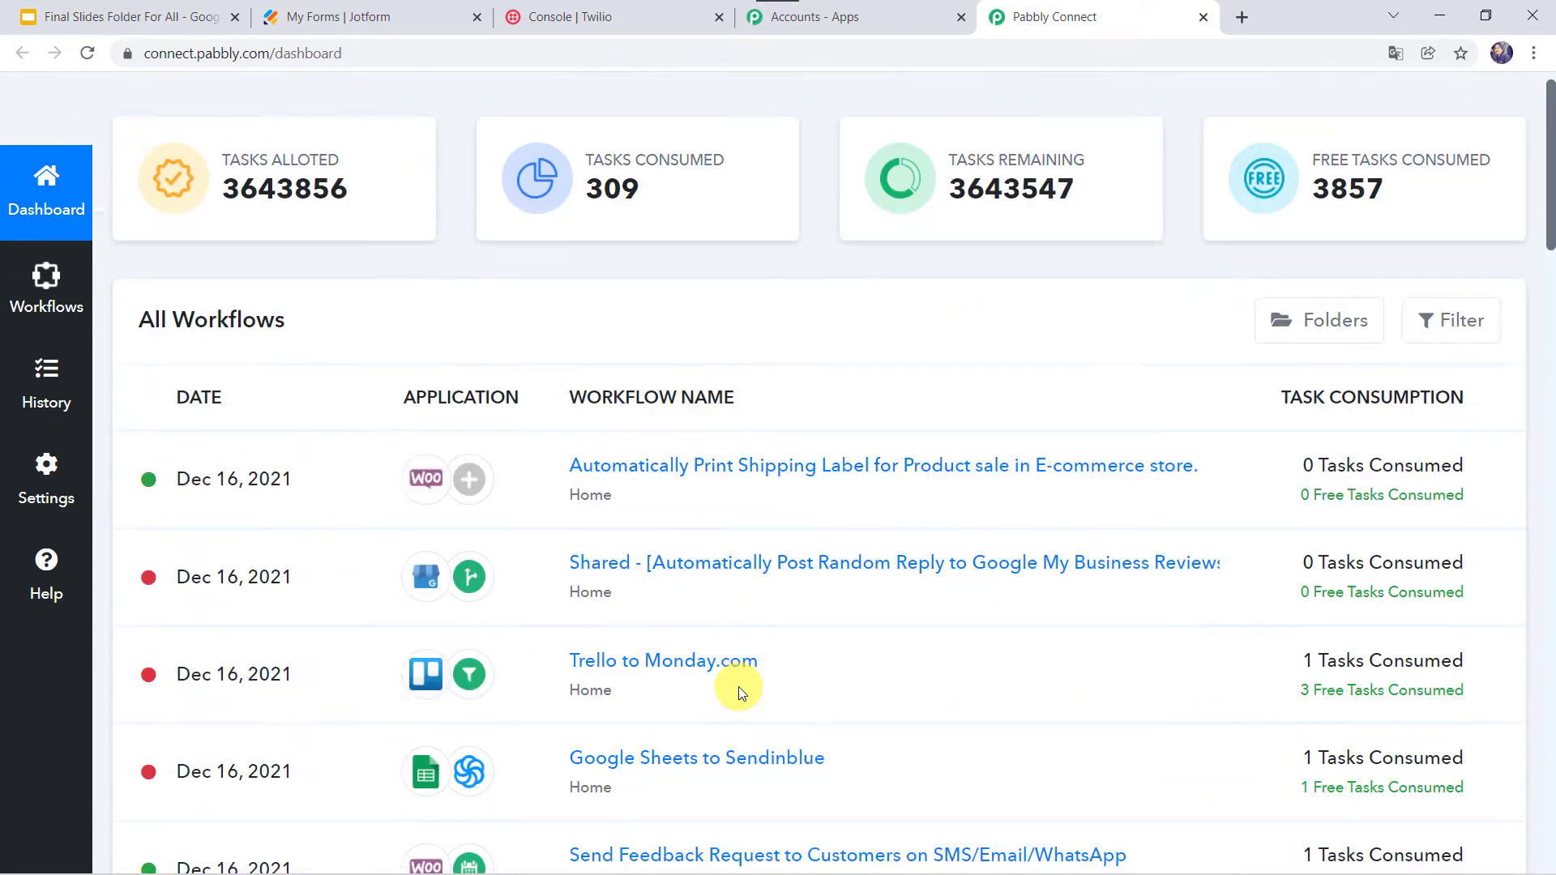
pyautogui.scroll(3, 737, 687)
pyautogui.scroll(3, 738, 687)
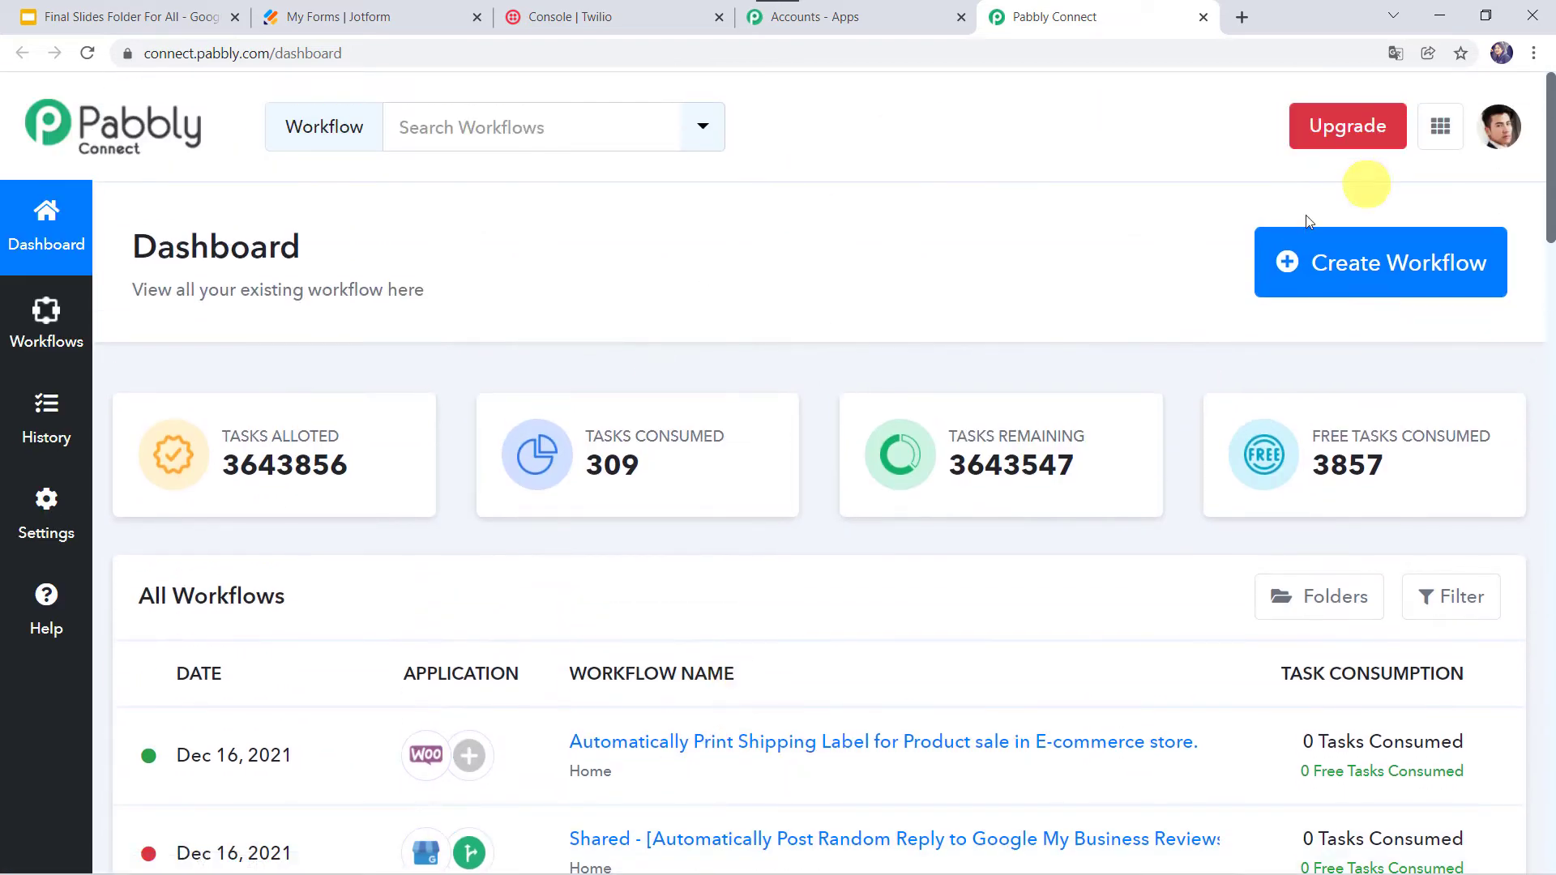
# Step: Create a workflow named 'JotForm to Twilio' and view its empty trigger and action steps
pyautogui.click(1382, 274)
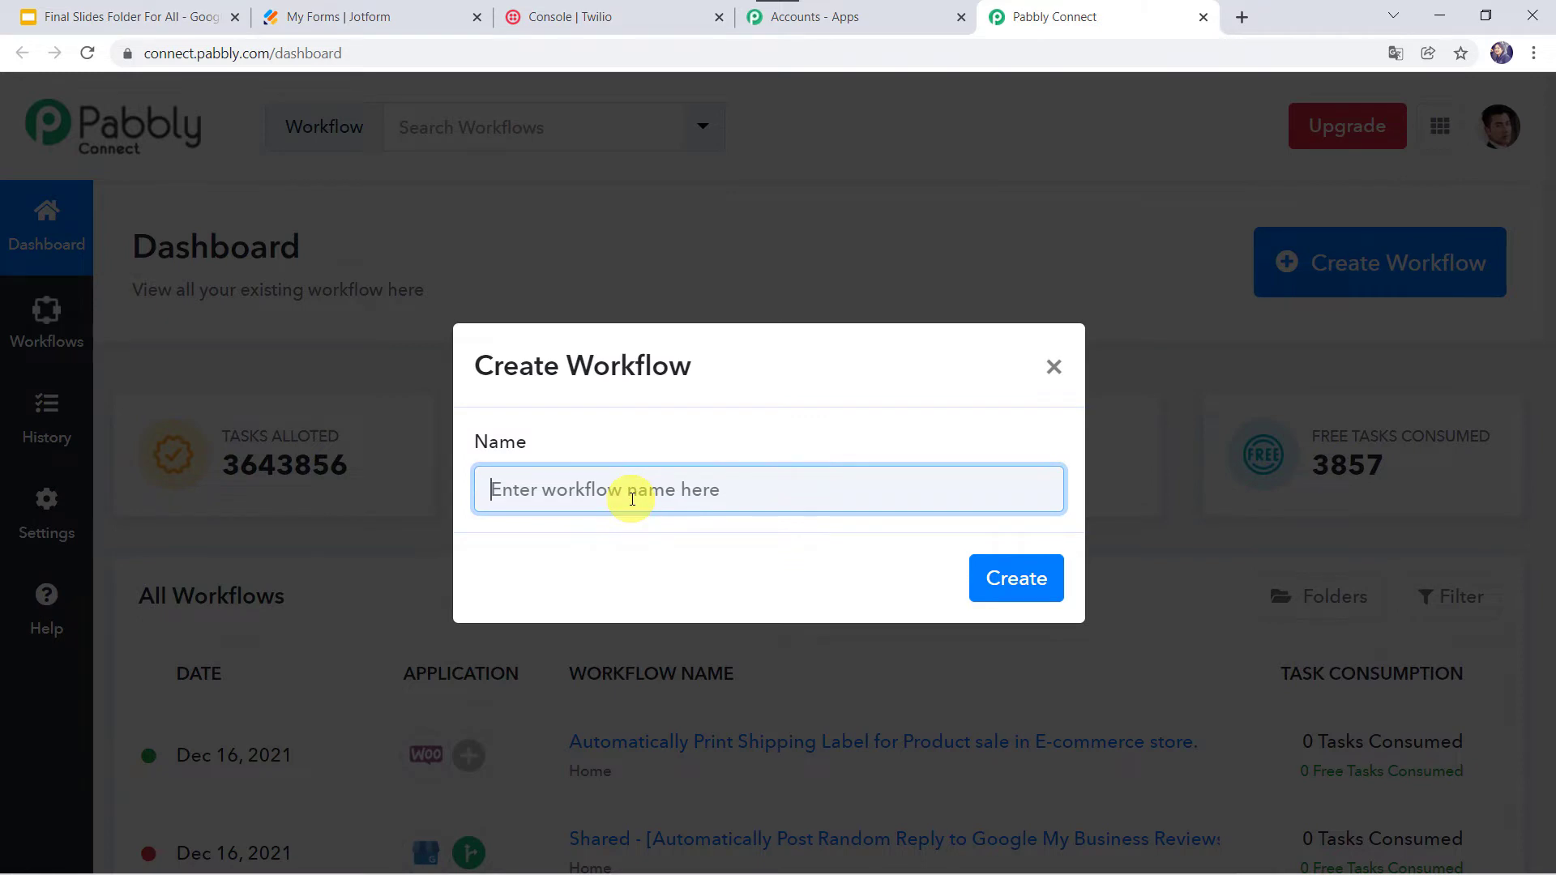
pyautogui.write('JotForm to Twilio')
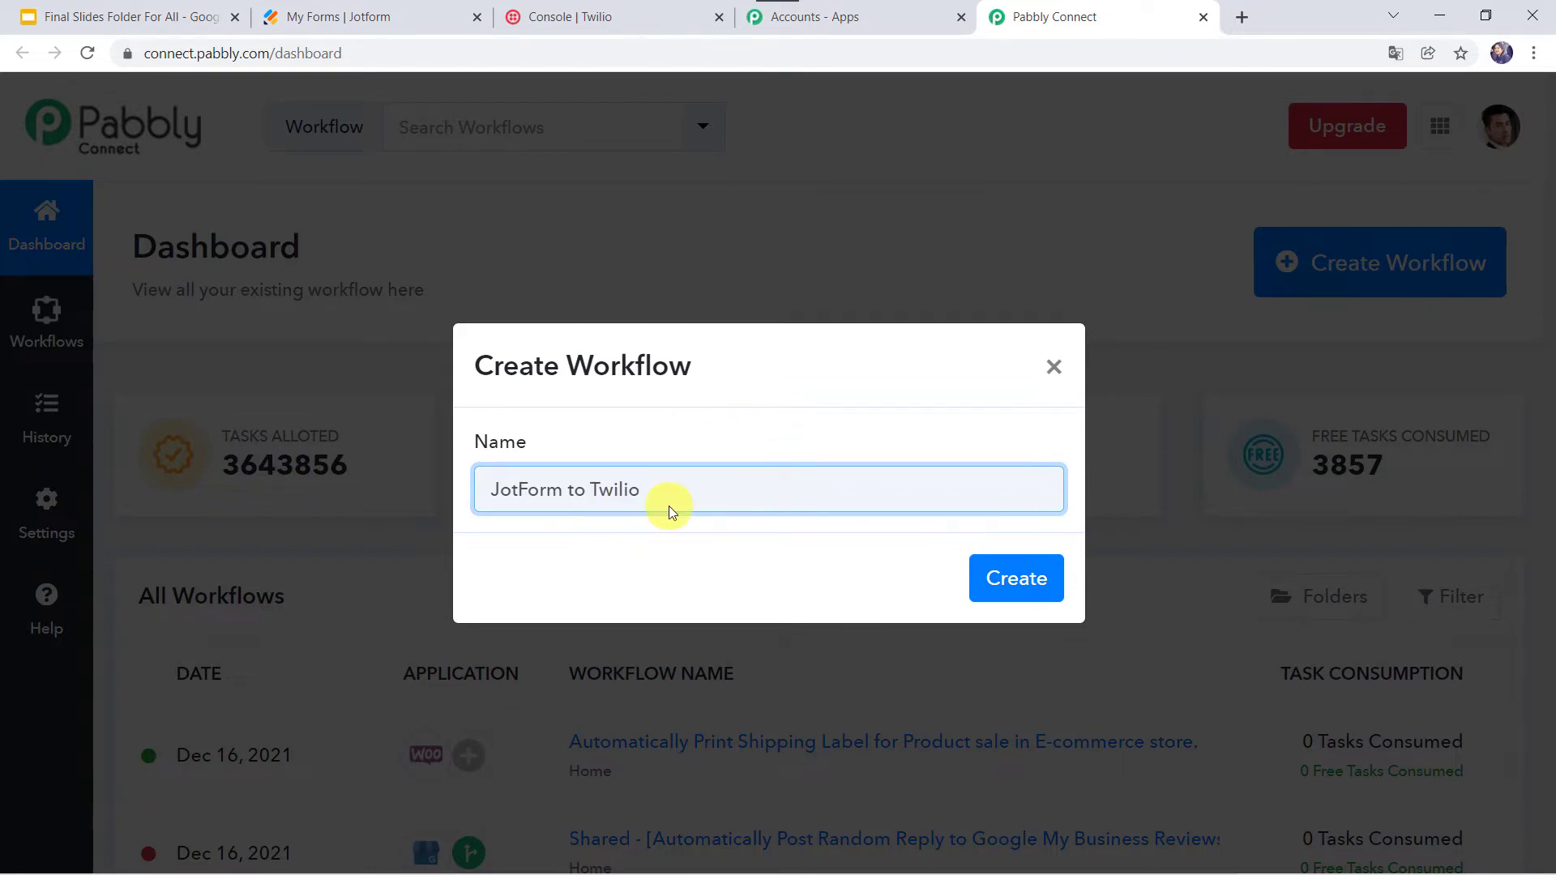
pyautogui.click(1023, 579)
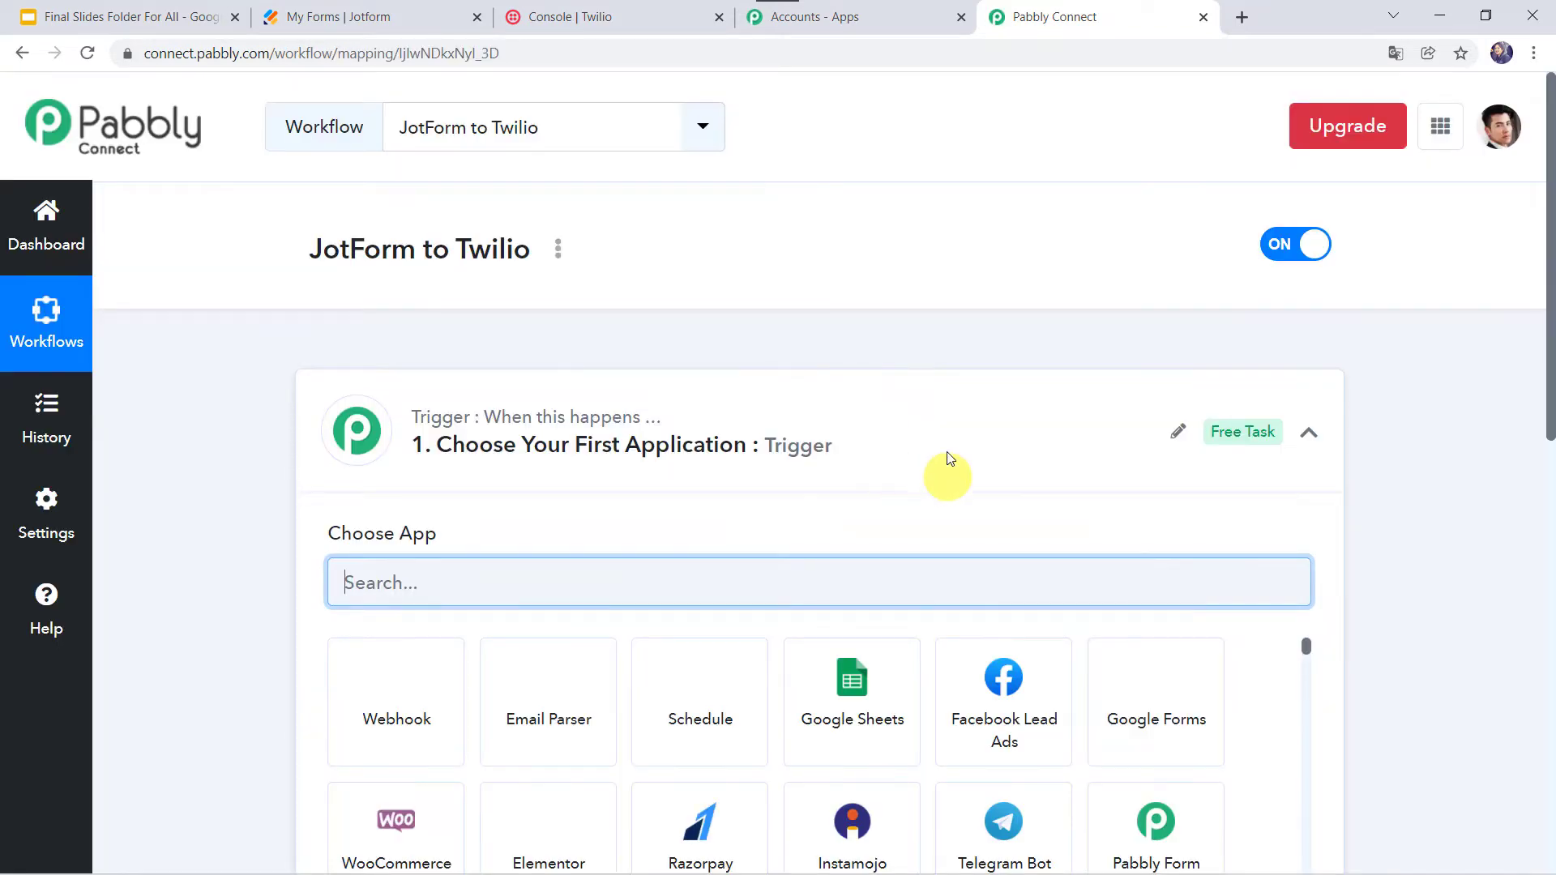
pyautogui.click(868, 435)
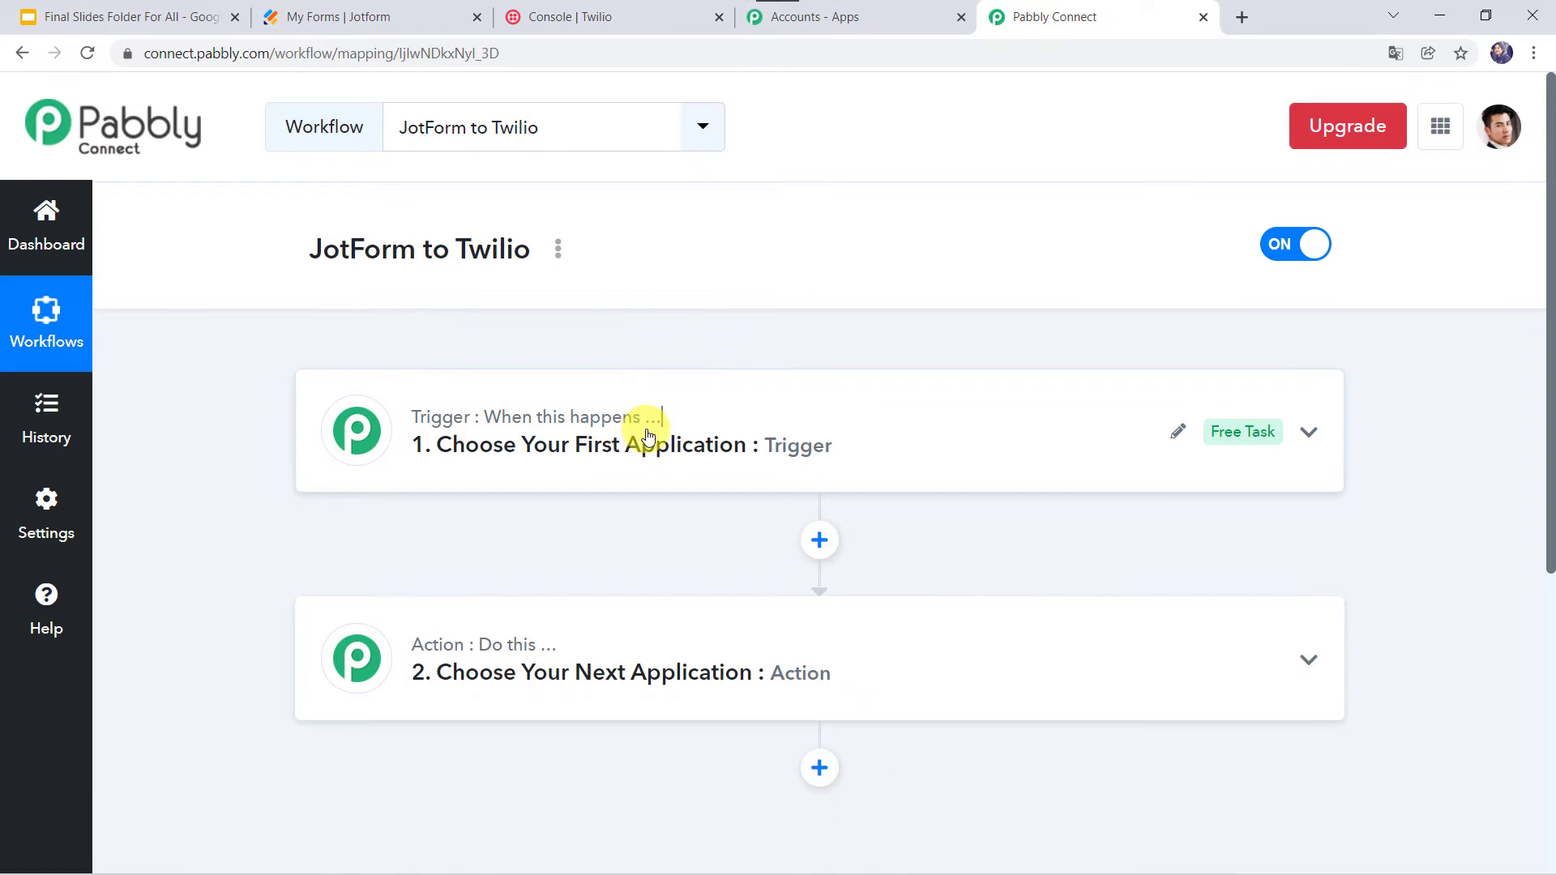
pyautogui.moveTo(434, 648)
pyautogui.click(847, 435)
# Step: Set the trigger to JotForm with the New Response event to get a webhook URL
pyautogui.click(449, 587)
pyautogui.write('Jot')
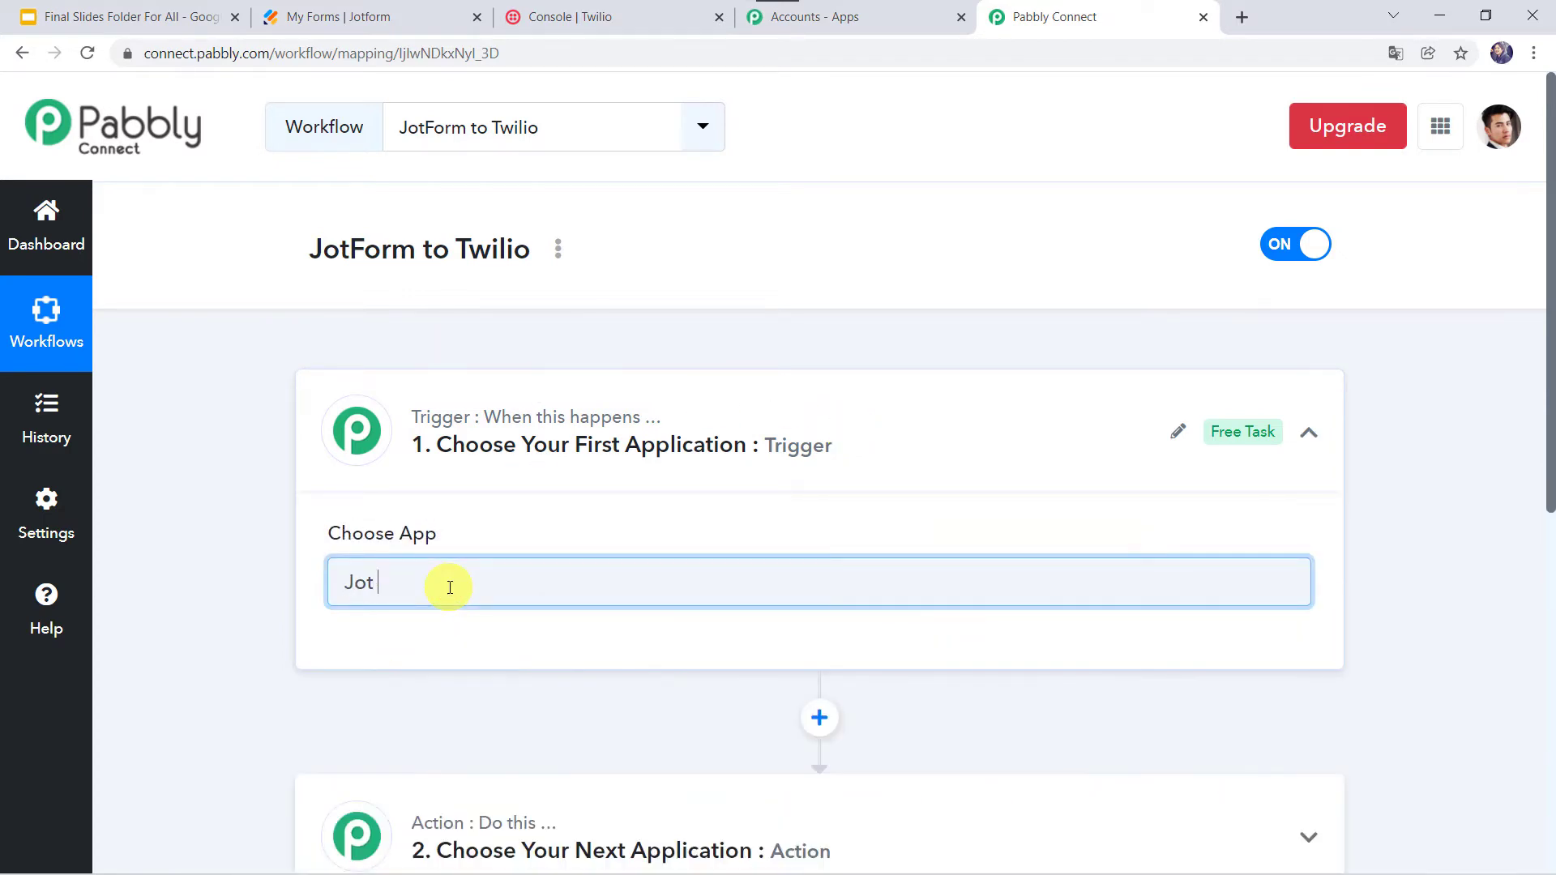
pyautogui.write('f')
pyautogui.click(431, 671)
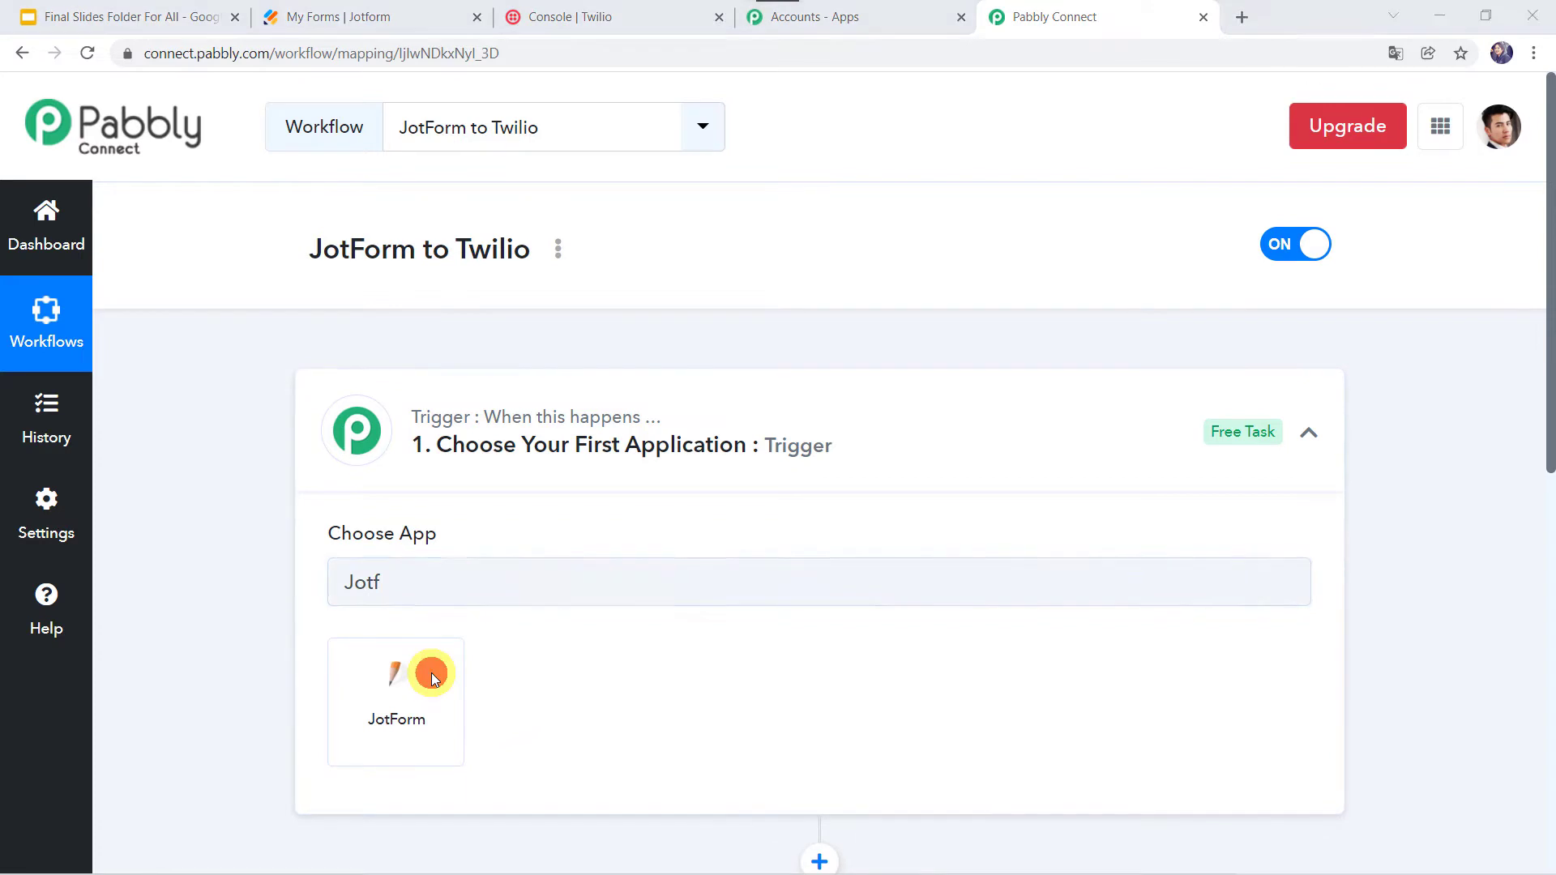
pyautogui.scroll(-4, 249, 698)
pyautogui.click(427, 402)
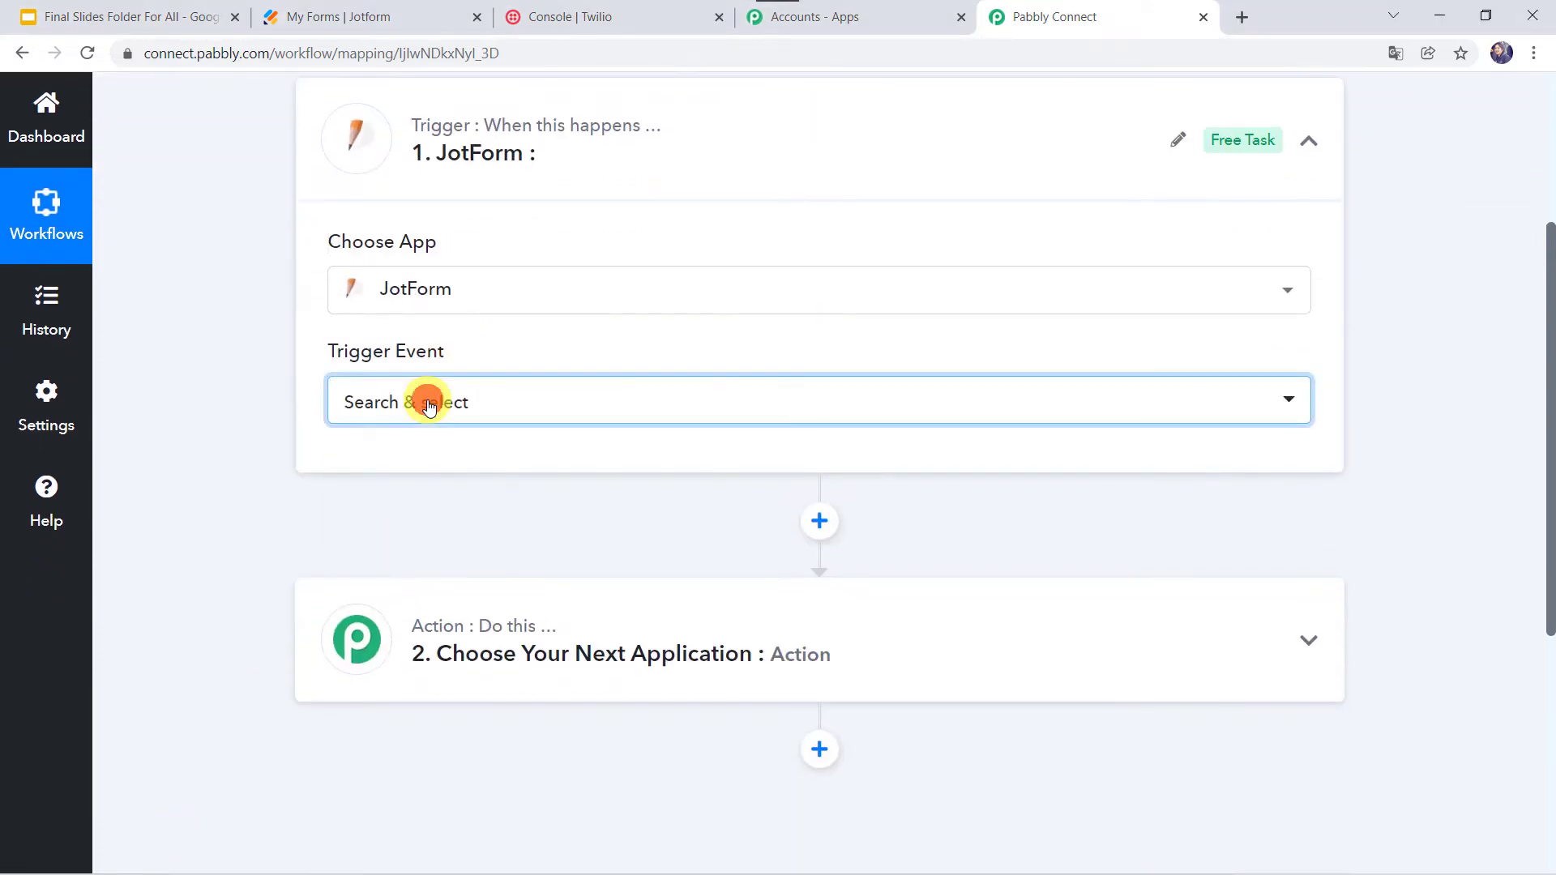
pyautogui.click(423, 533)
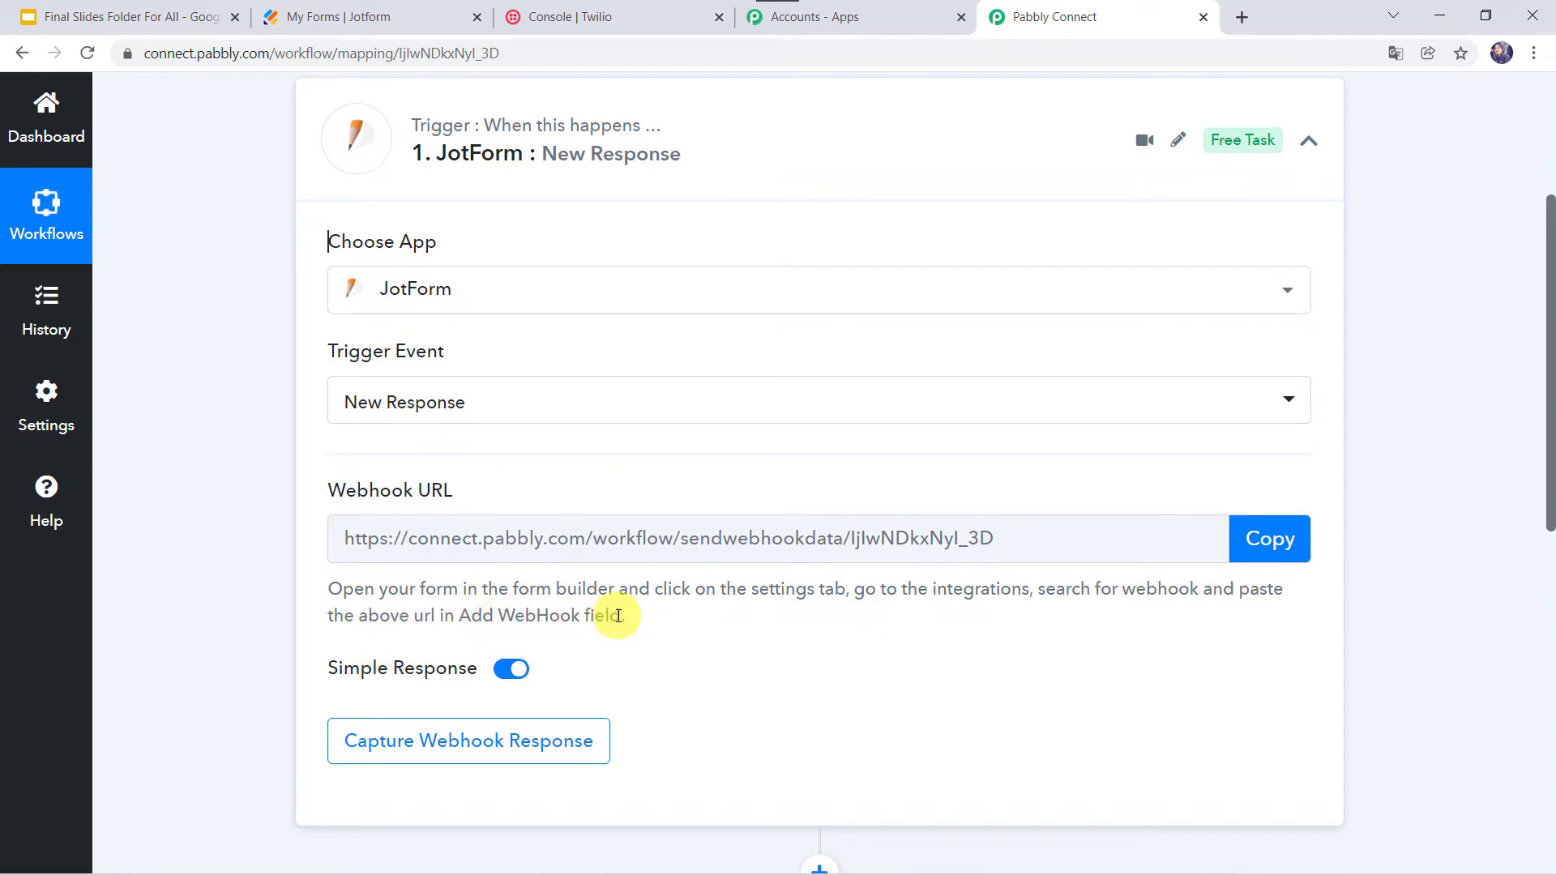
pyautogui.click(307, 10)
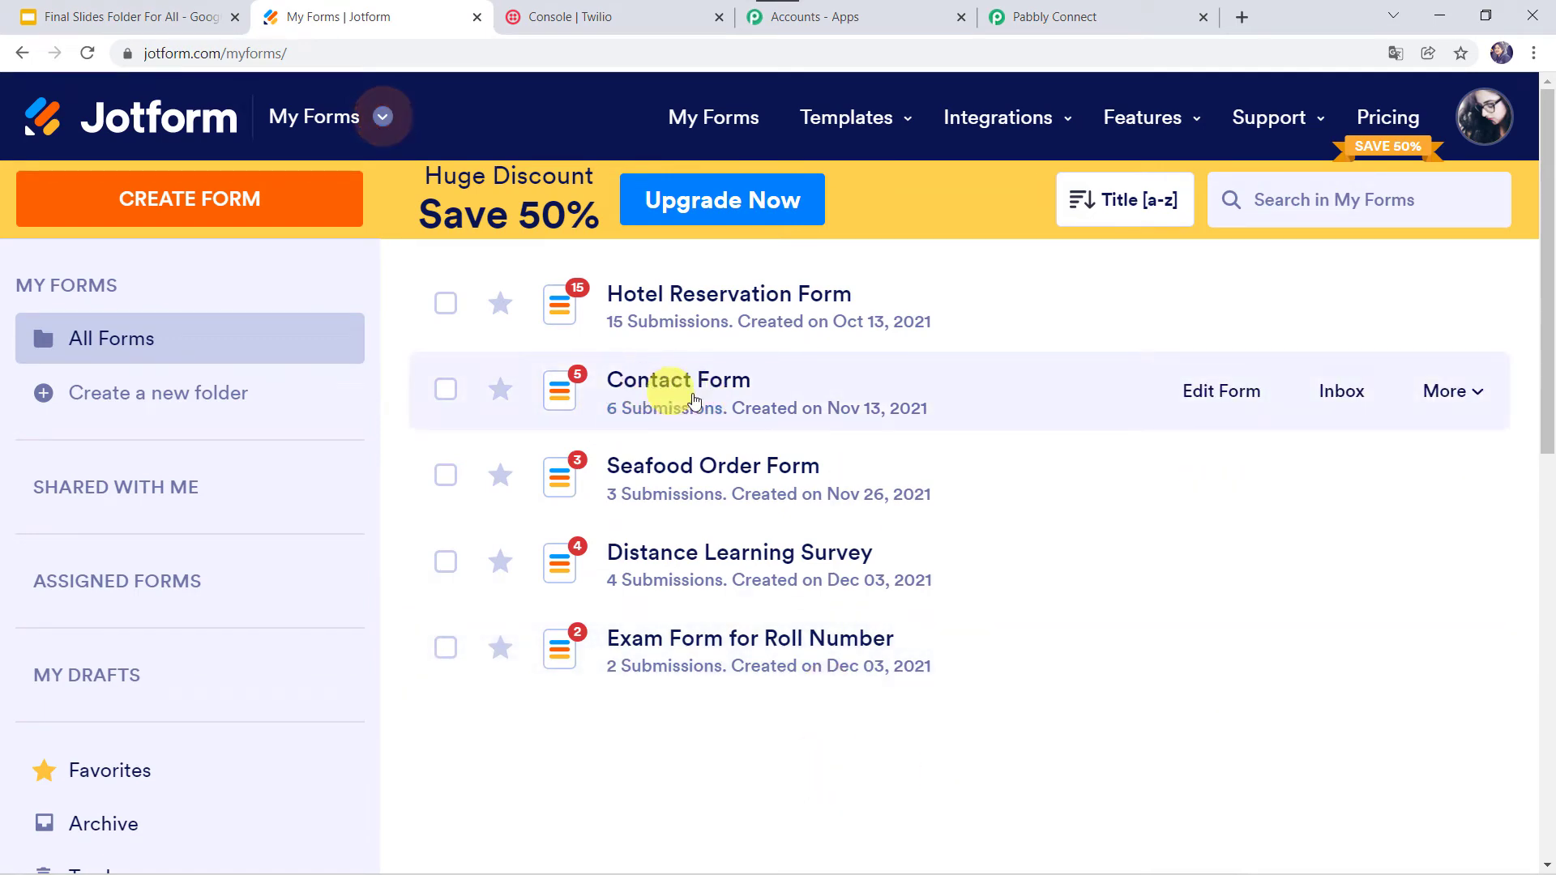
# Step: Open the Jotform Contact Form in the form builder
pyautogui.click(1224, 393)
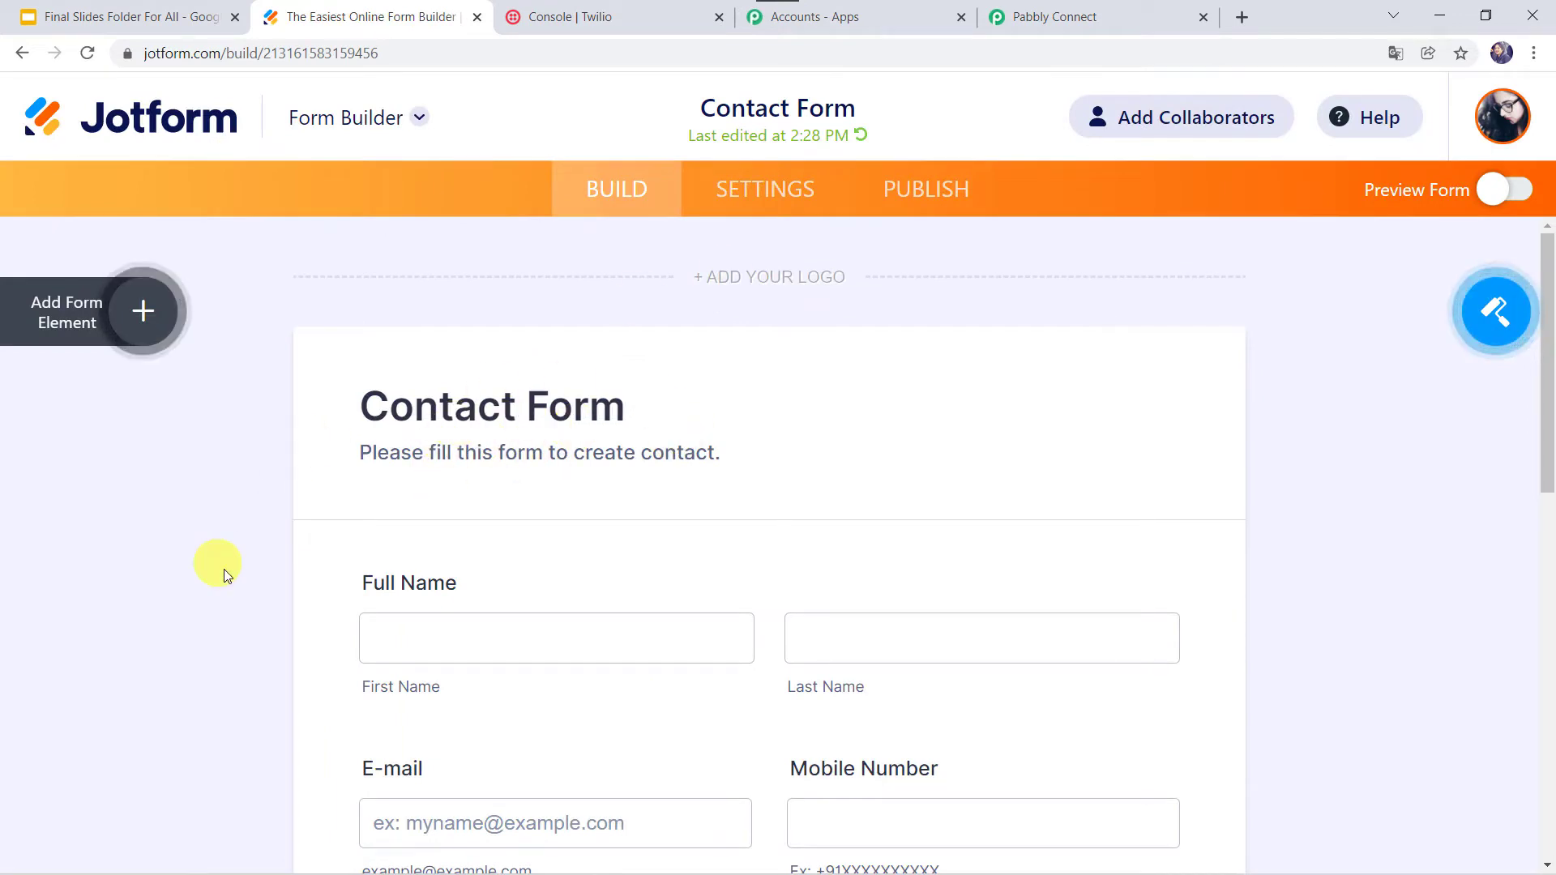
pyautogui.scroll(-2, 224, 569)
pyautogui.scroll(-1, 223, 569)
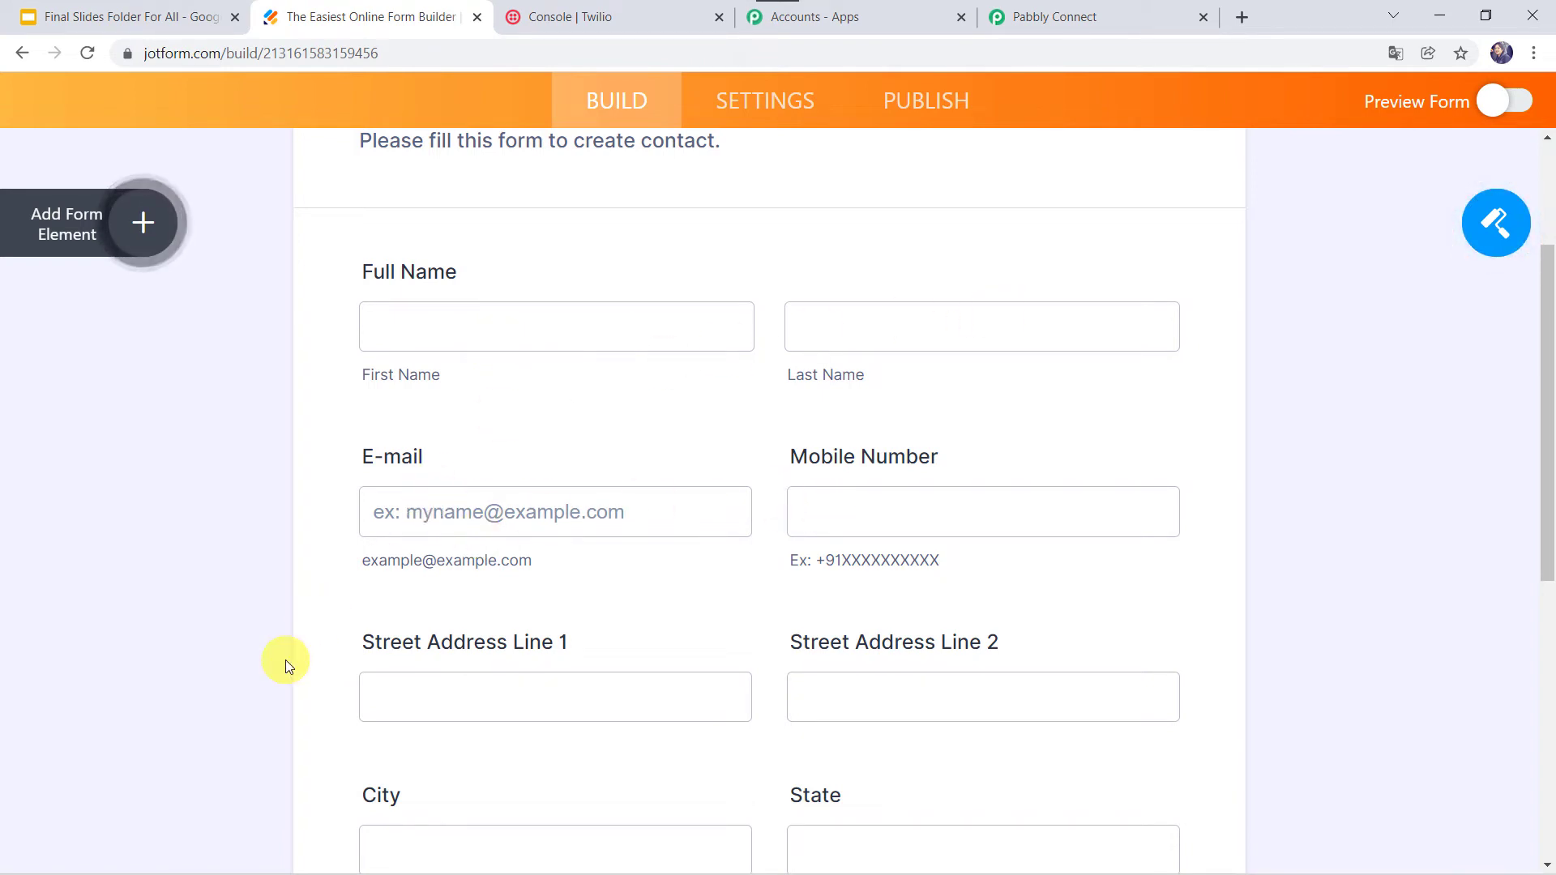
pyautogui.scroll(-4, 285, 660)
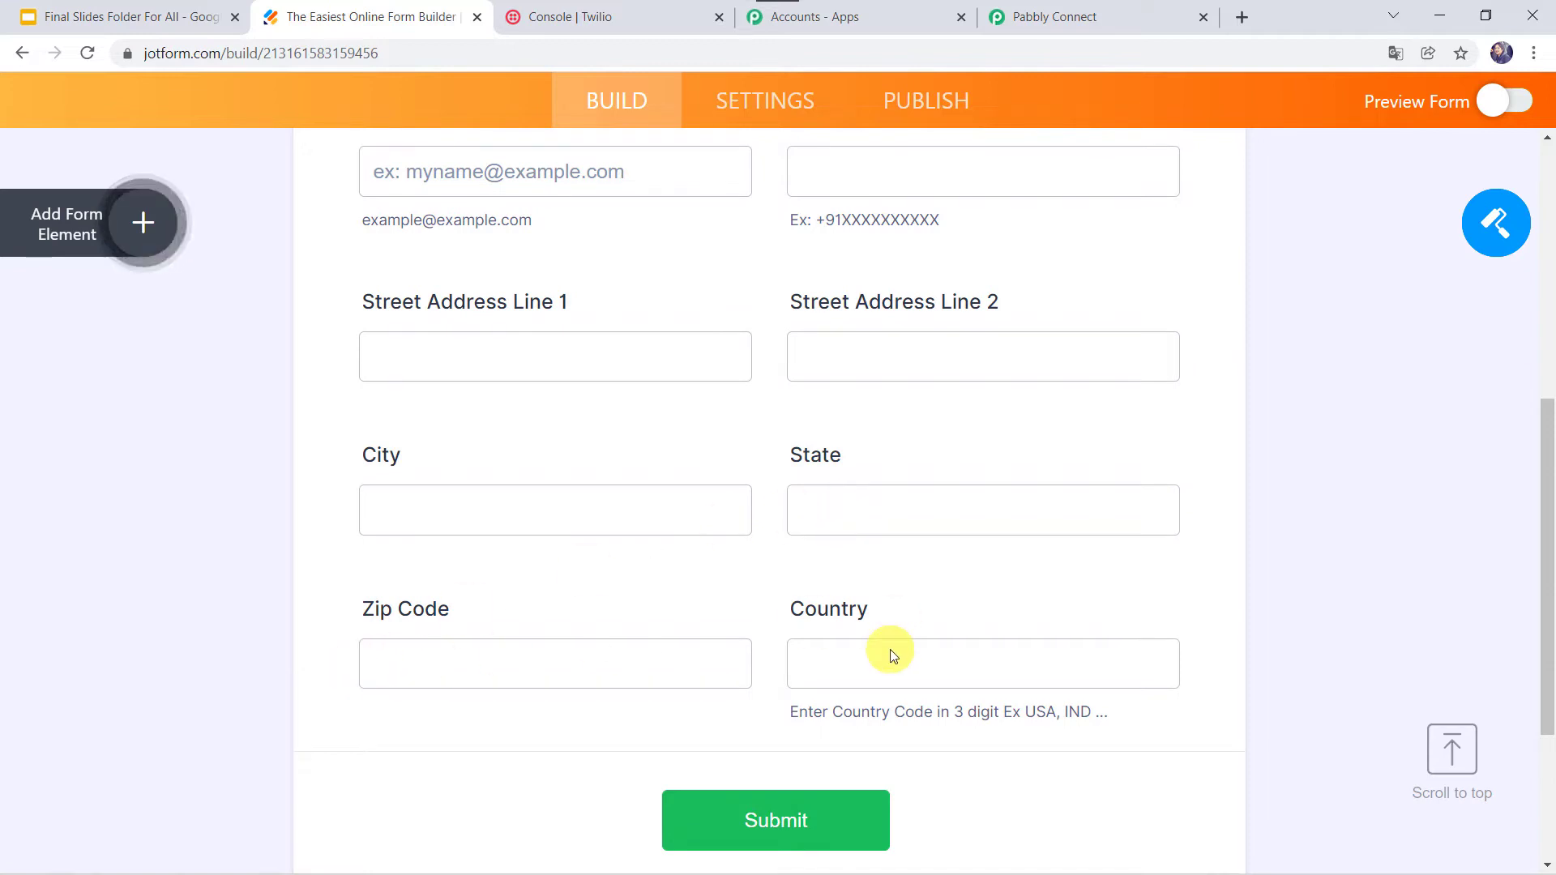
pyautogui.scroll(4, 314, 417)
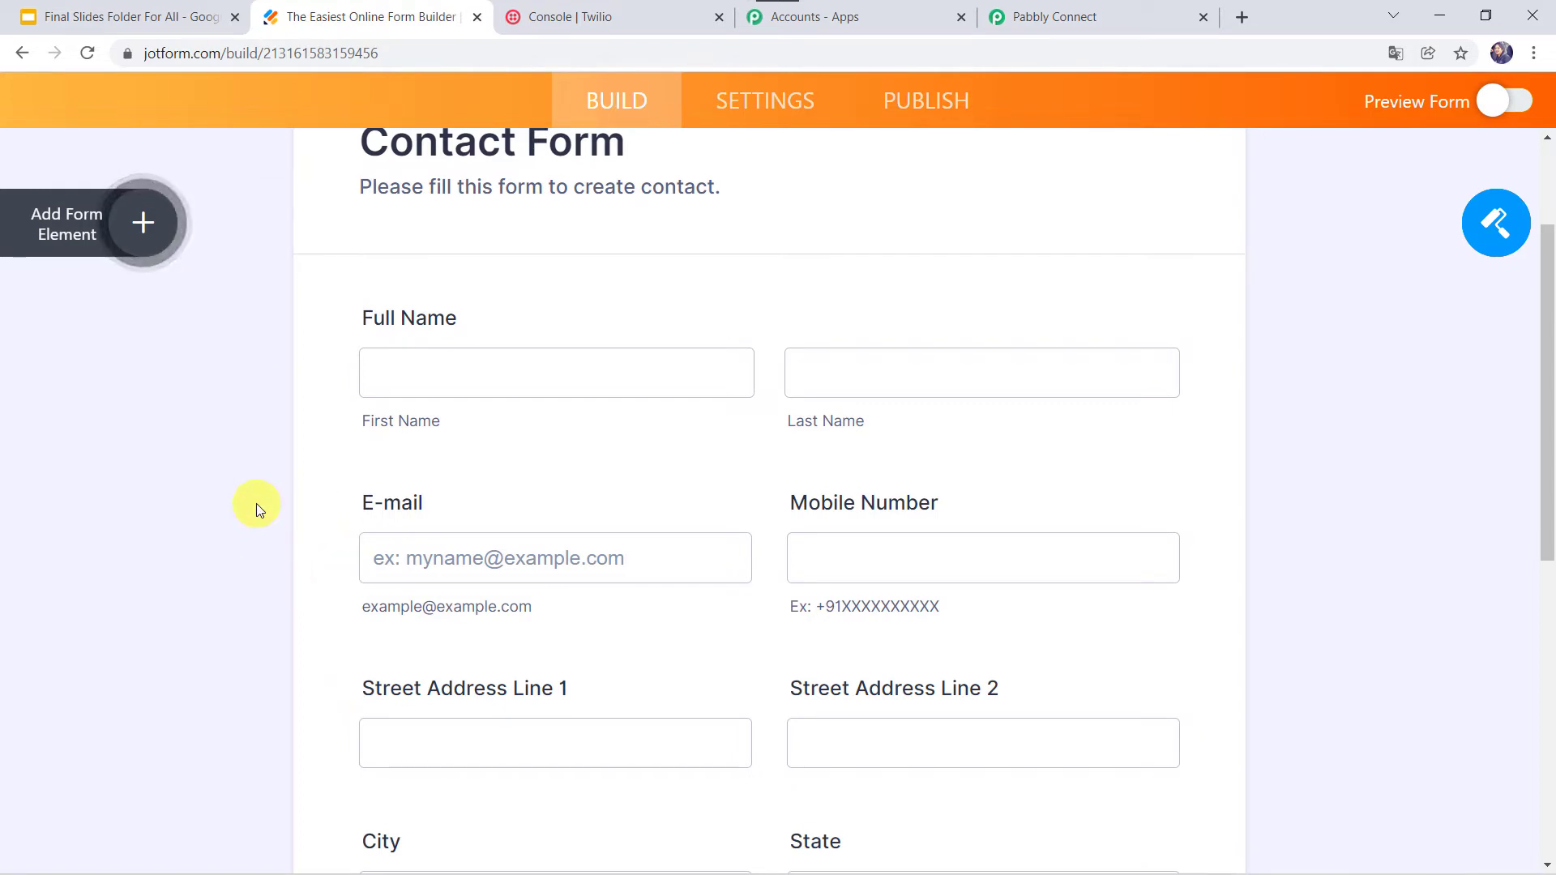
# Step: Open the WebHooks integration from the Contact Form's Settings > Integrations
pyautogui.click(772, 106)
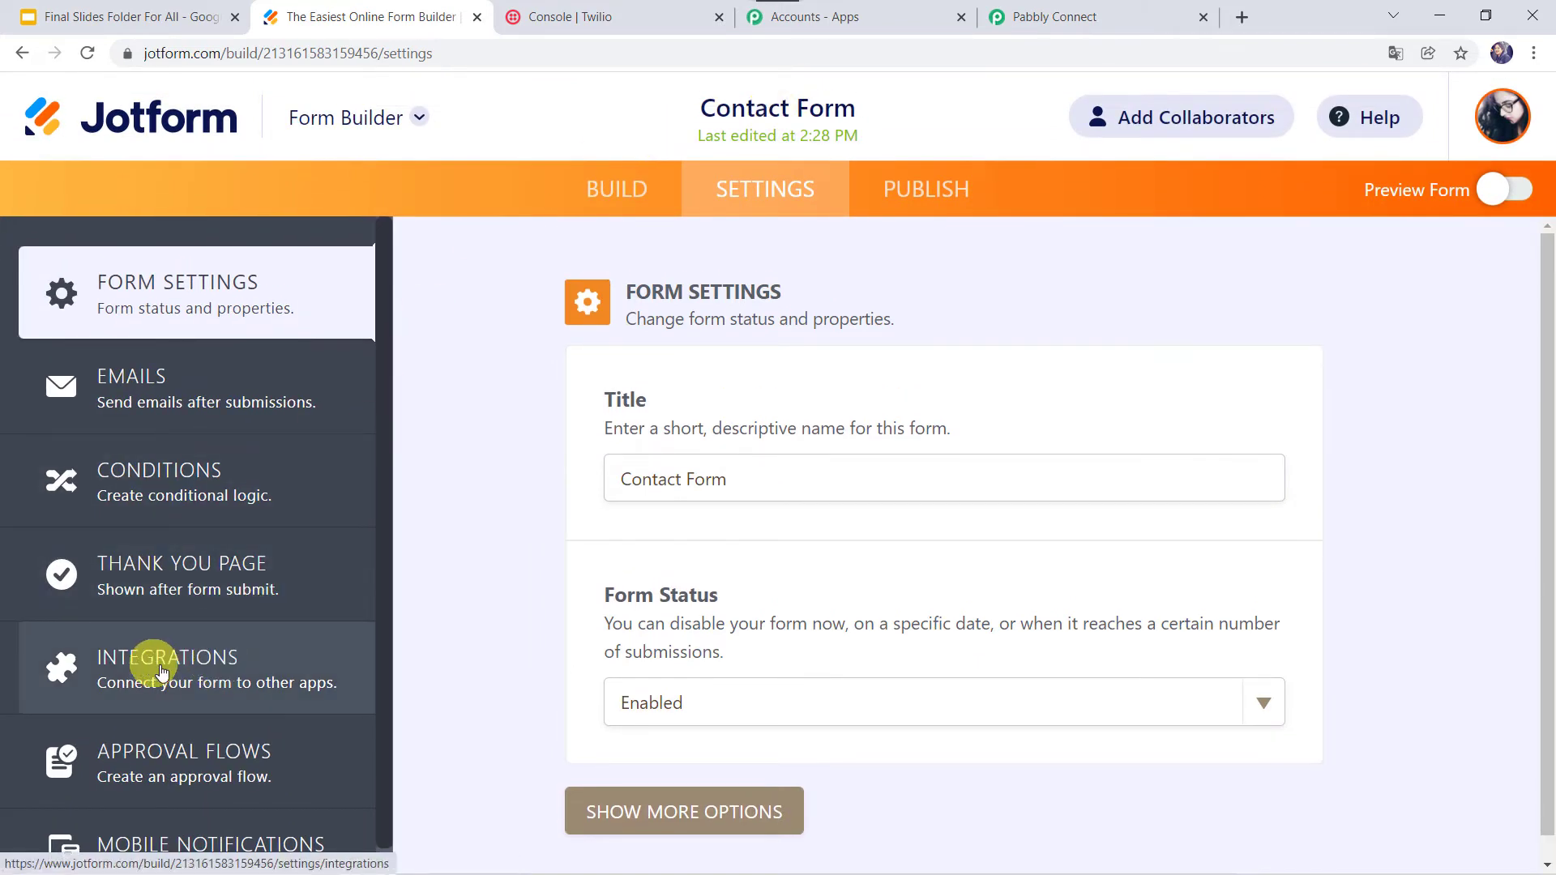
pyautogui.click(188, 673)
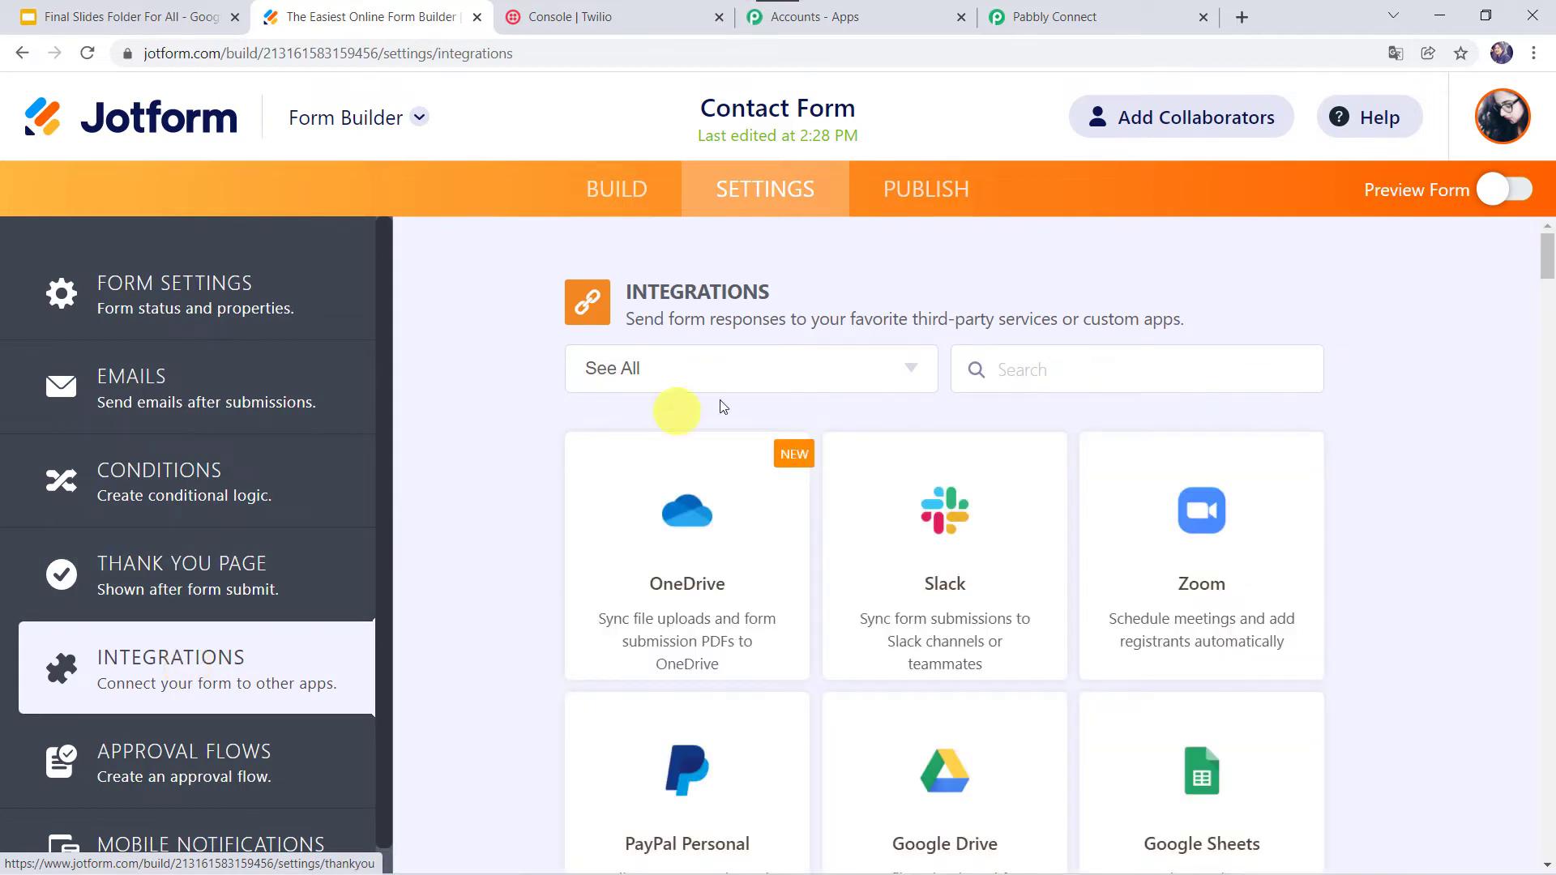
pyautogui.click(1005, 363)
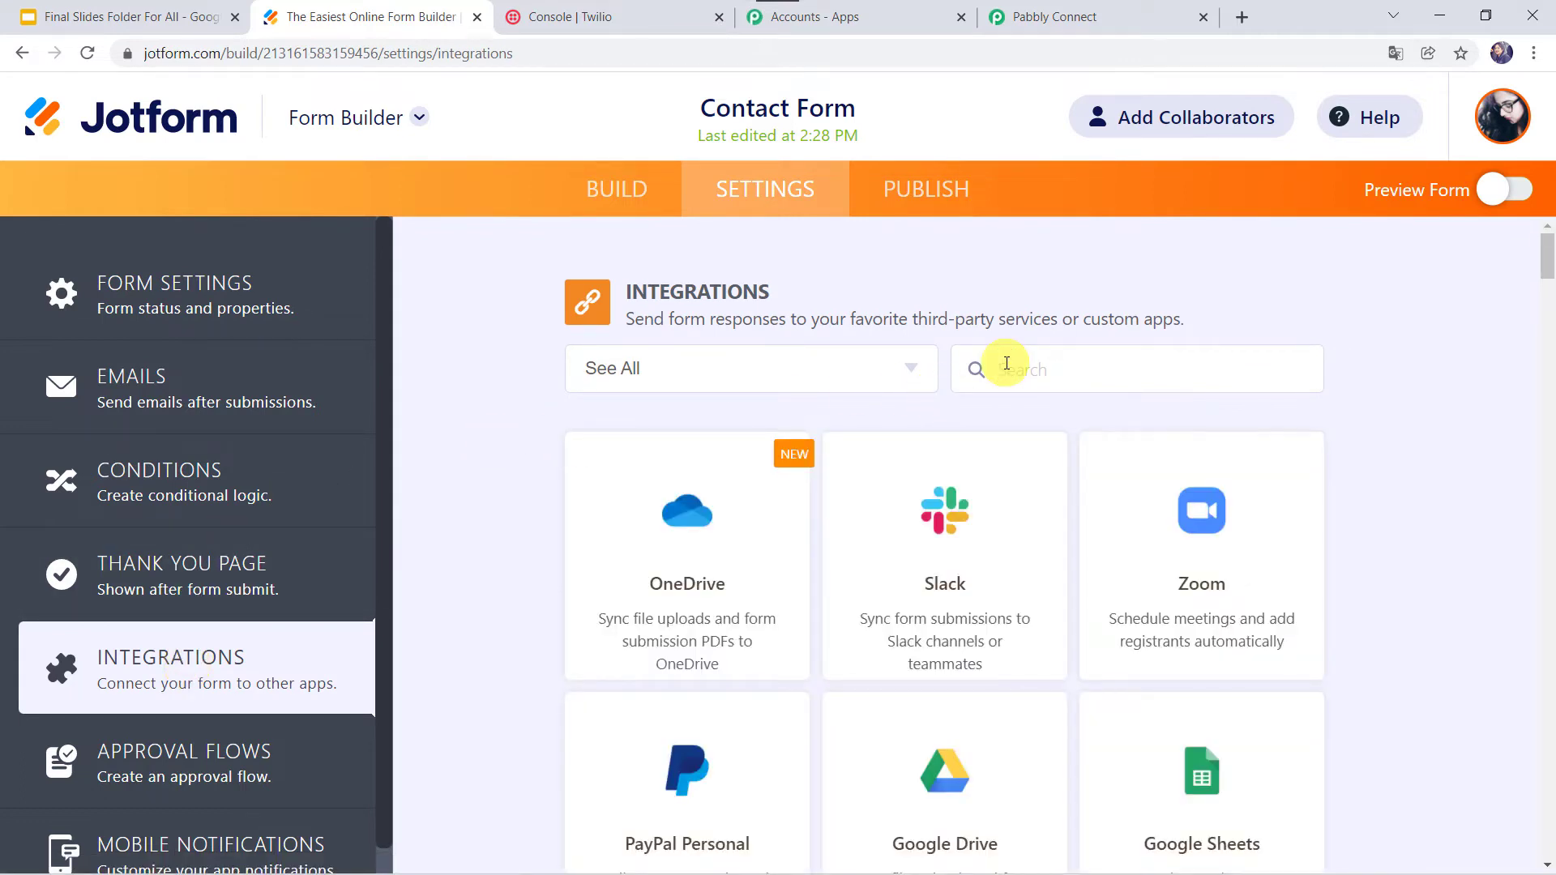
pyautogui.write('Web')
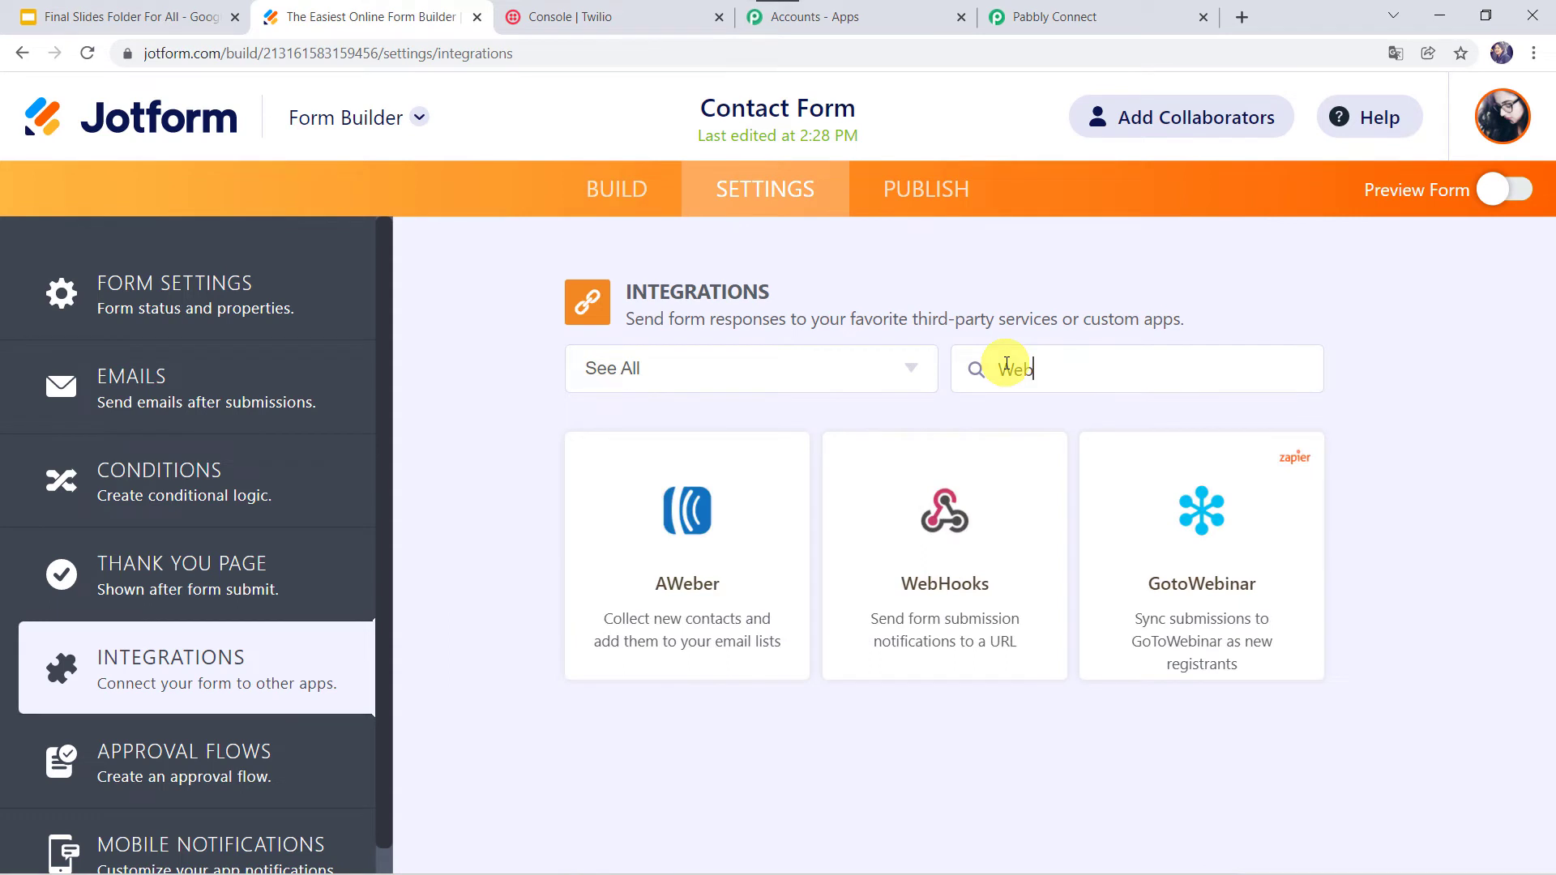
pyautogui.click(923, 590)
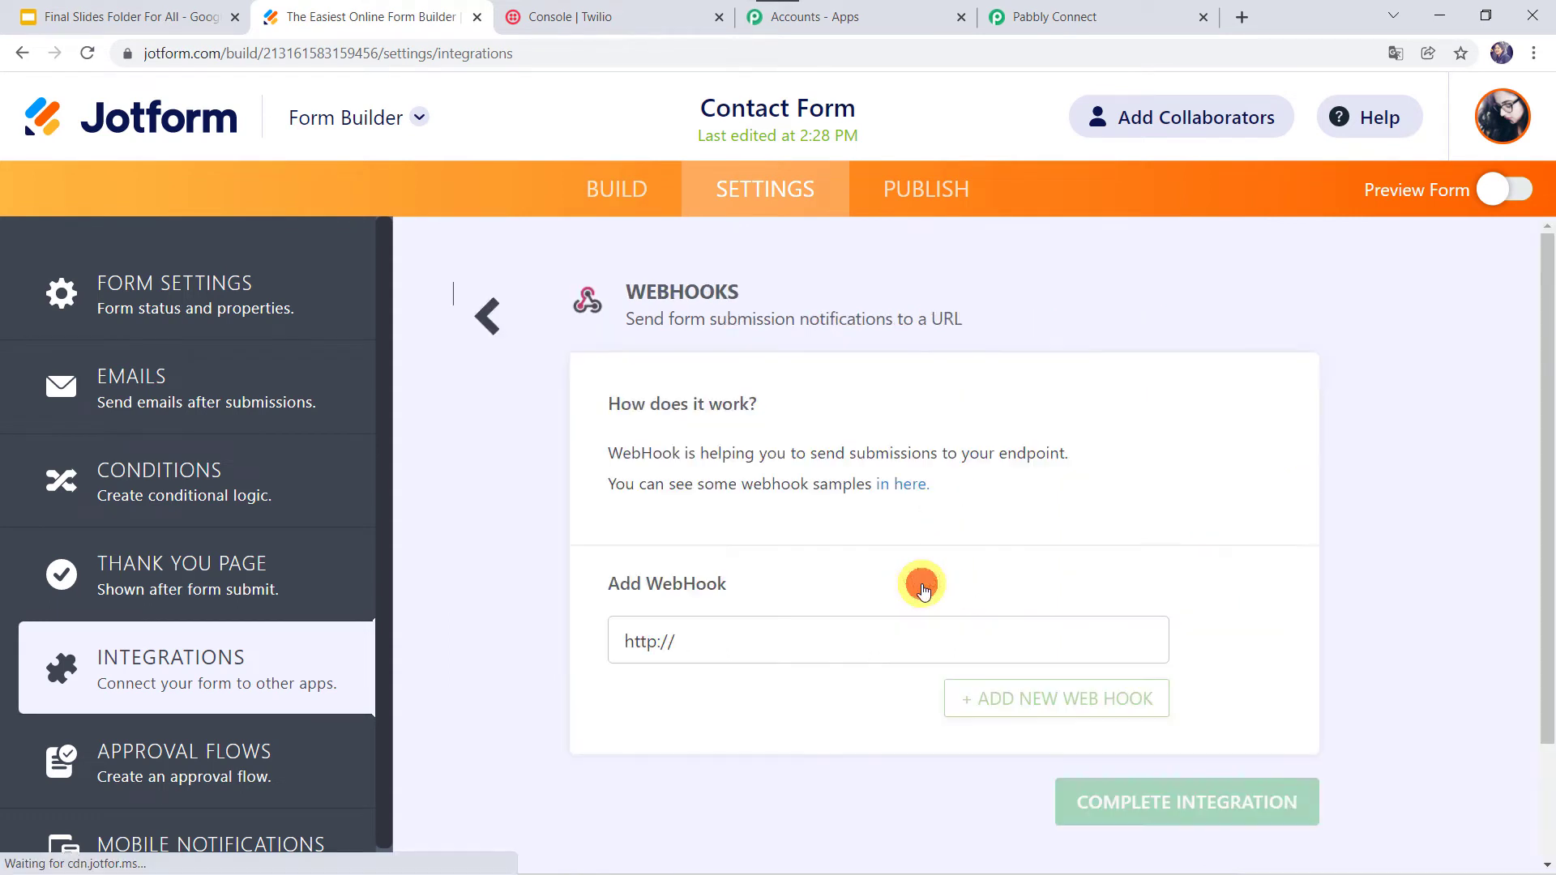
pyautogui.scroll(-2, 923, 589)
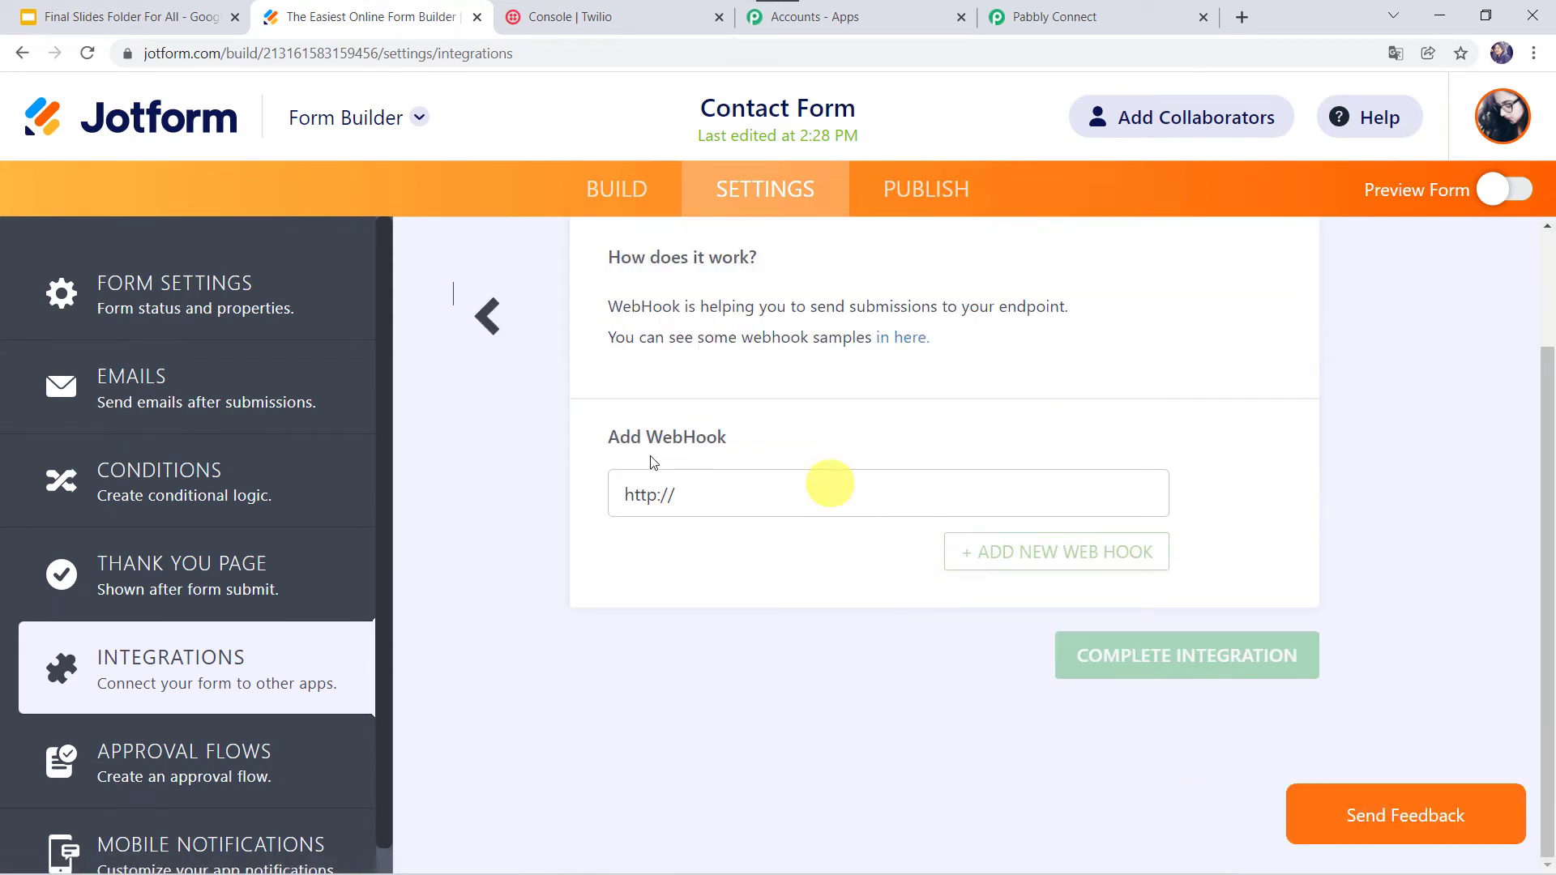
pyautogui.click(1078, 15)
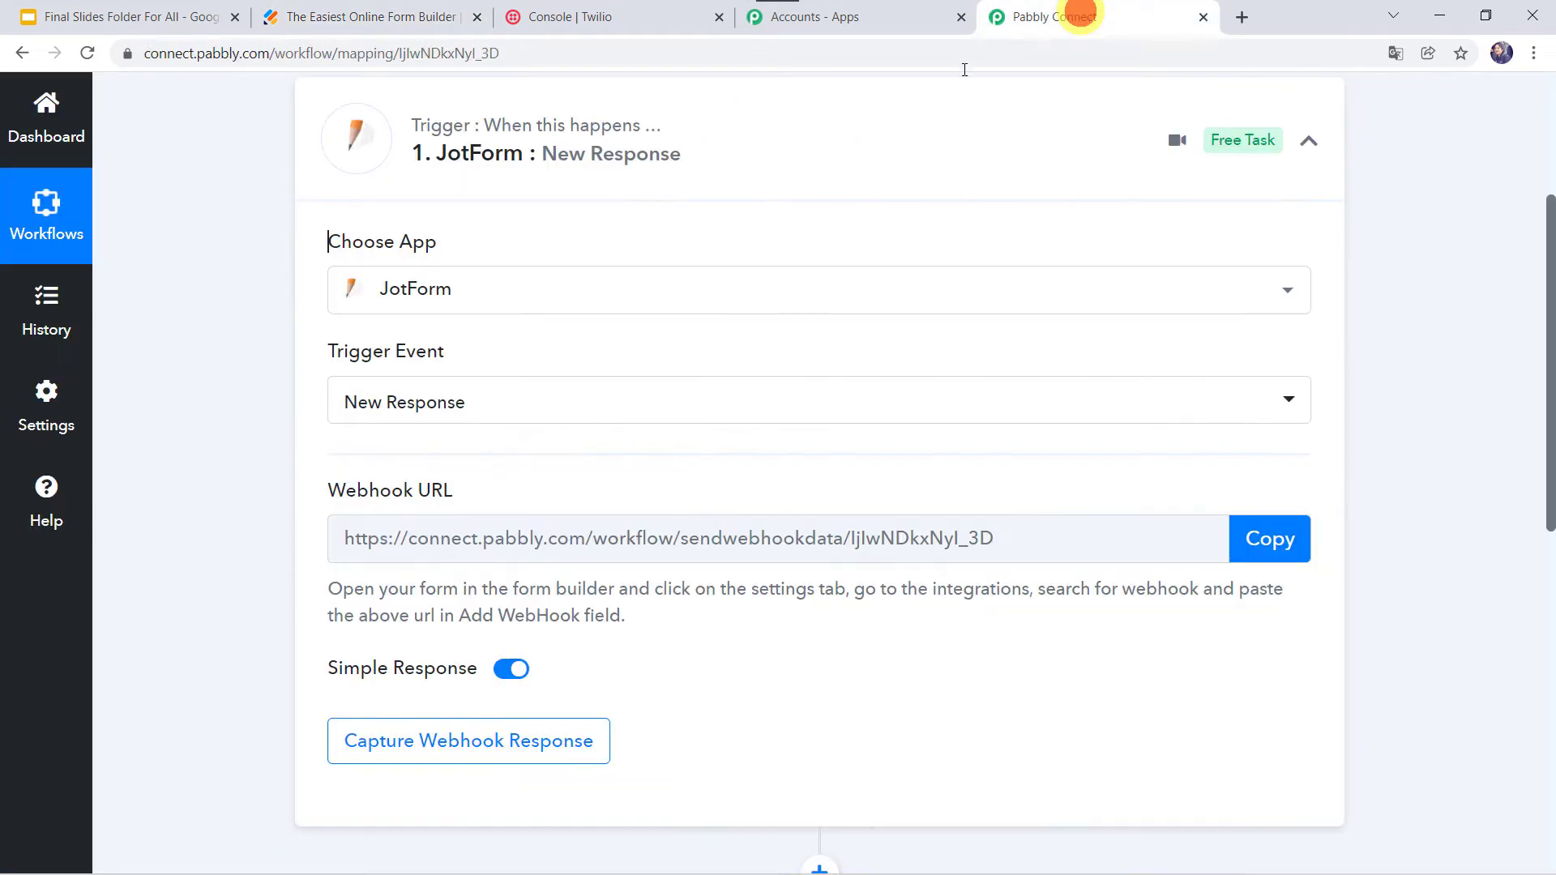
# Step: Paste the Pabbly webhook URL into Jotform's WebHooks field and complete the integration
pyautogui.click(1280, 542)
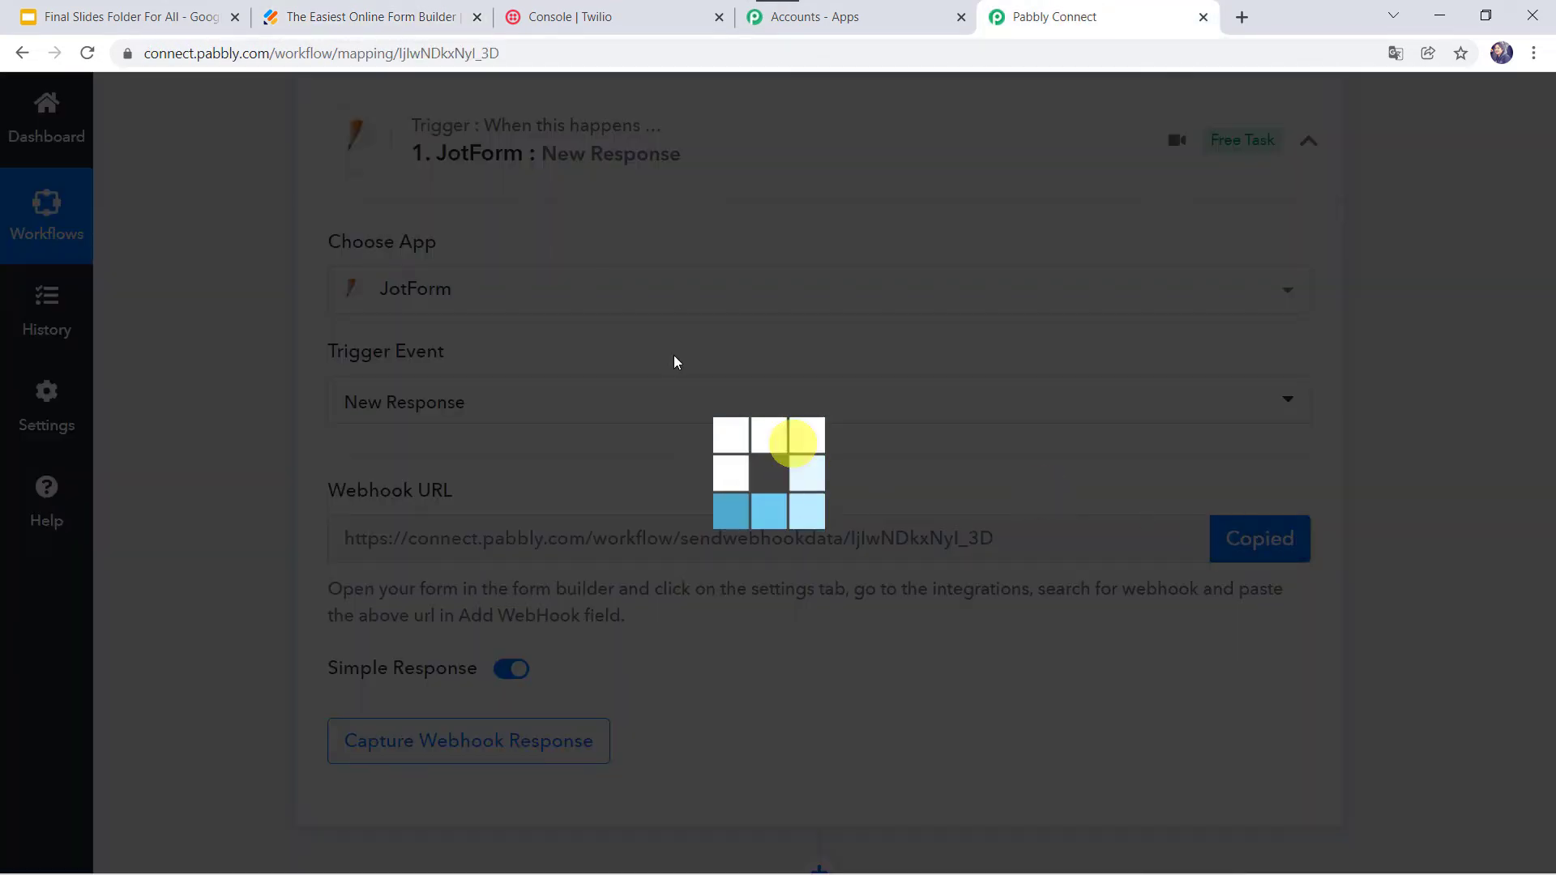
pyautogui.click(430, 18)
pyautogui.click(745, 493)
pyautogui.hotkey('ctrl', 'a')
pyautogui.press('BackSpace')
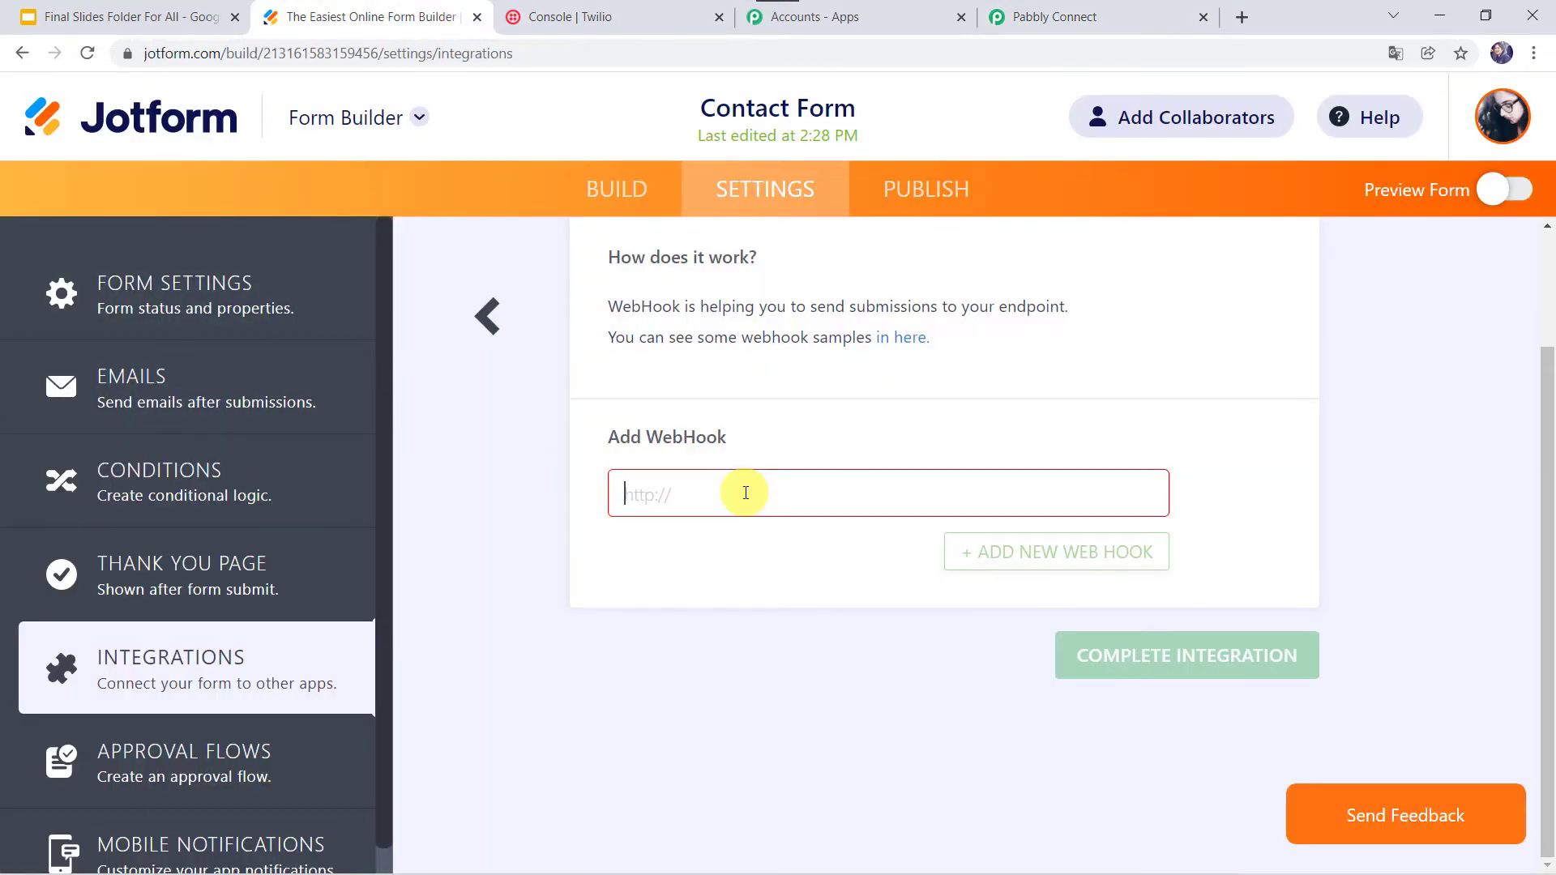
pyautogui.hotkey('ctrl', 'v')
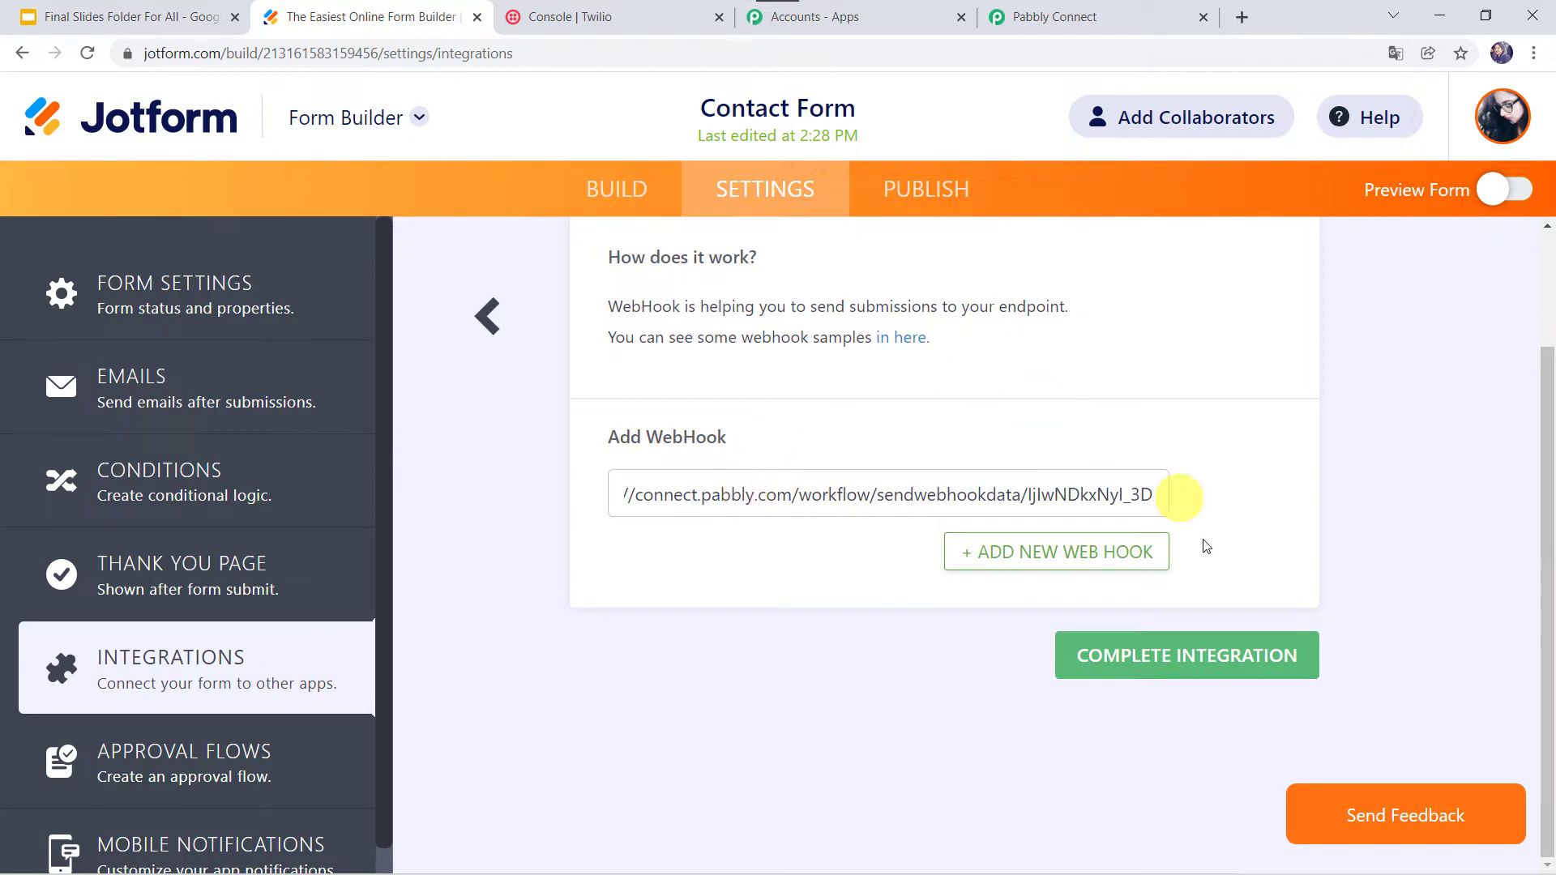
pyautogui.click(1201, 666)
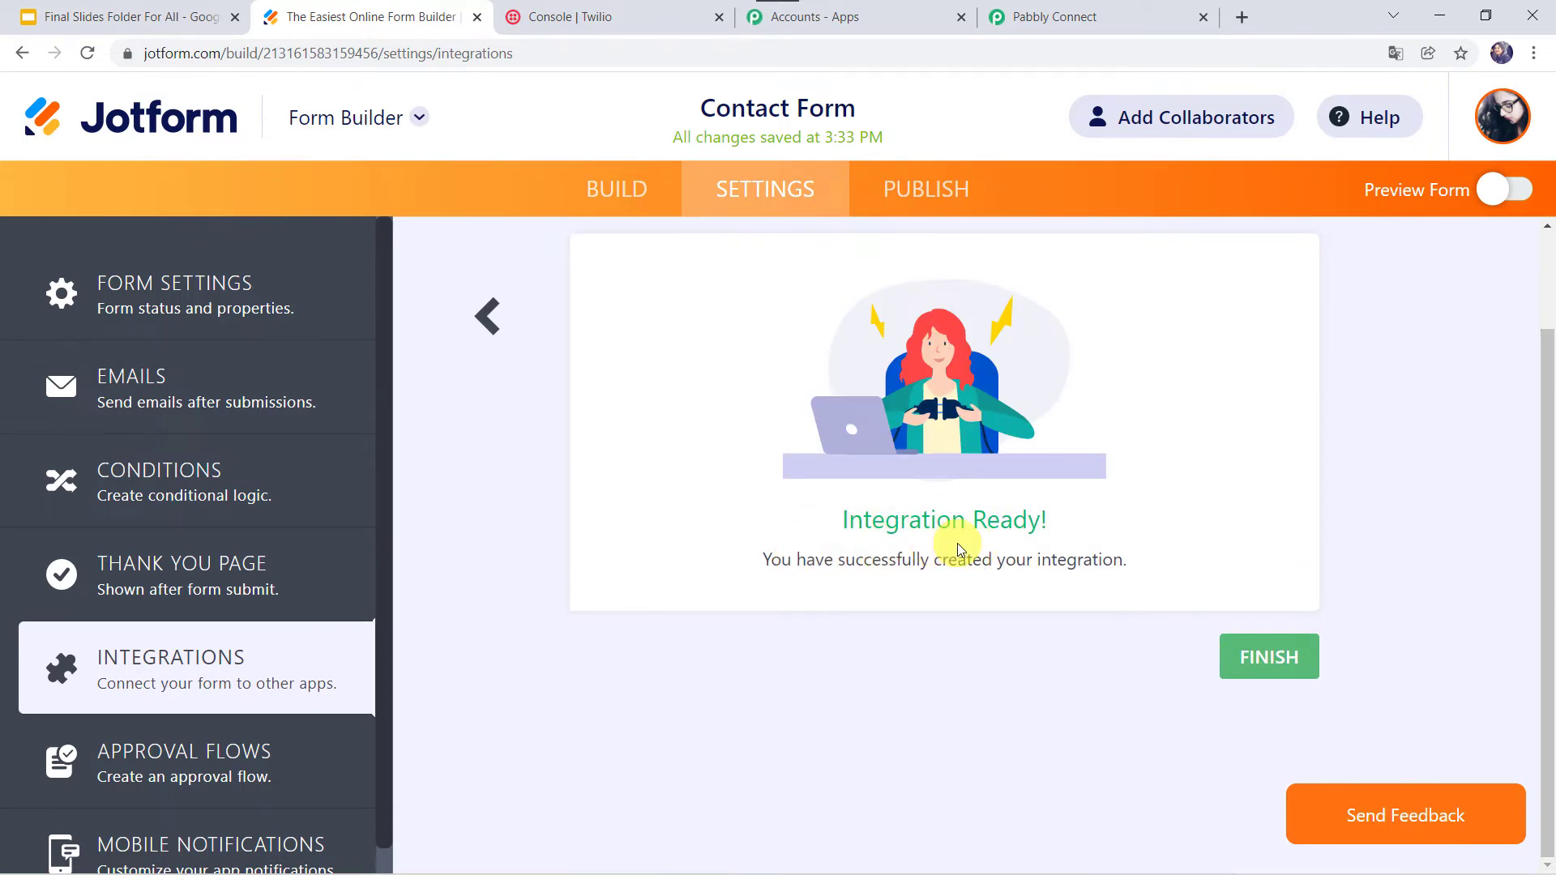
pyautogui.click(1270, 658)
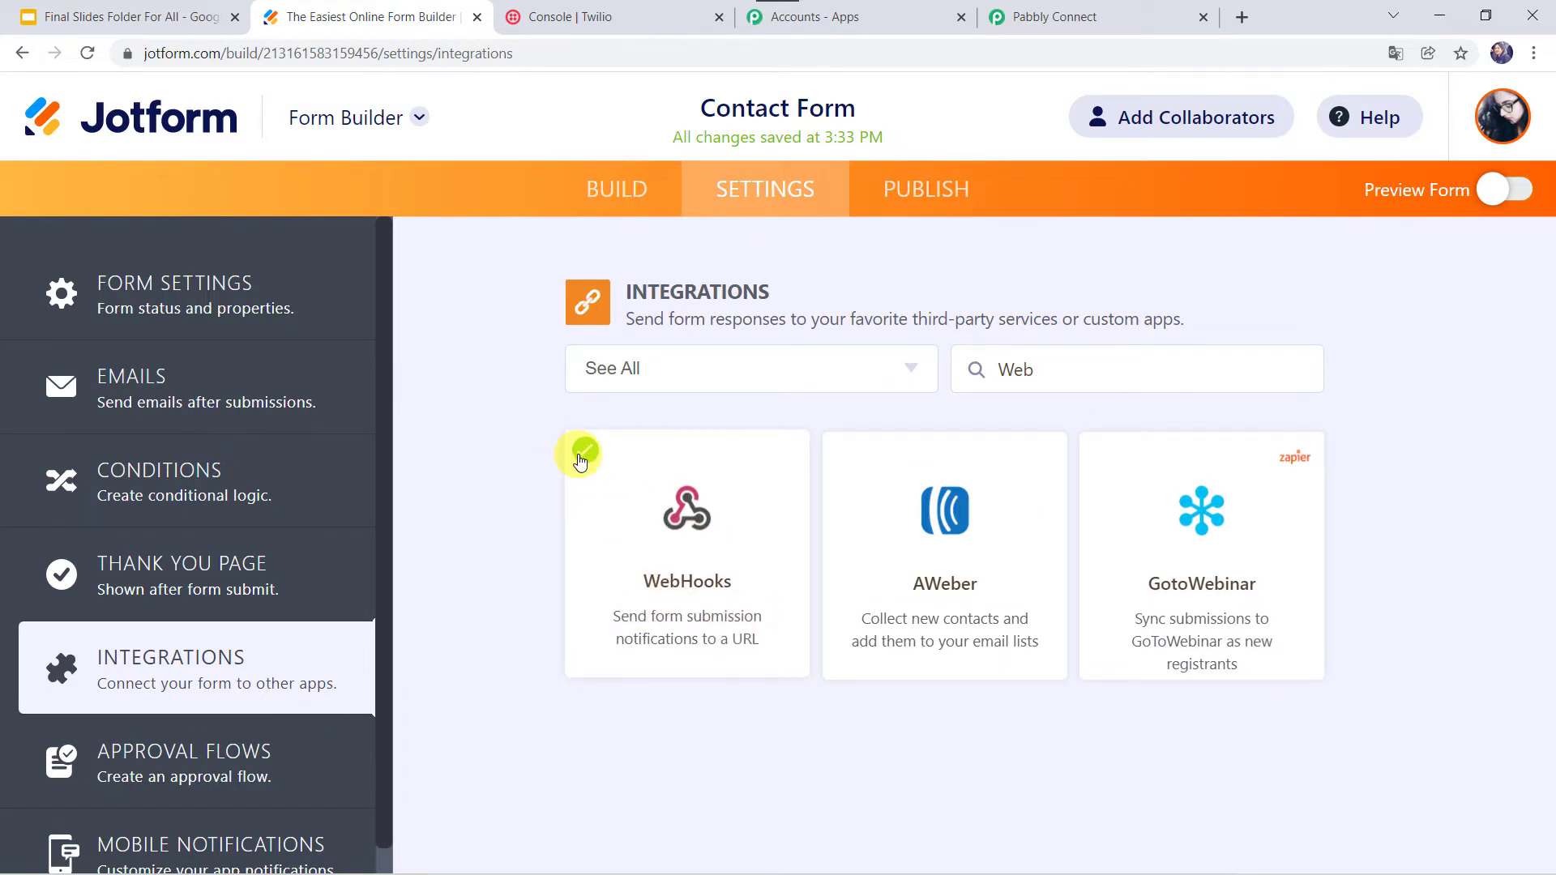
pyautogui.click(1060, 16)
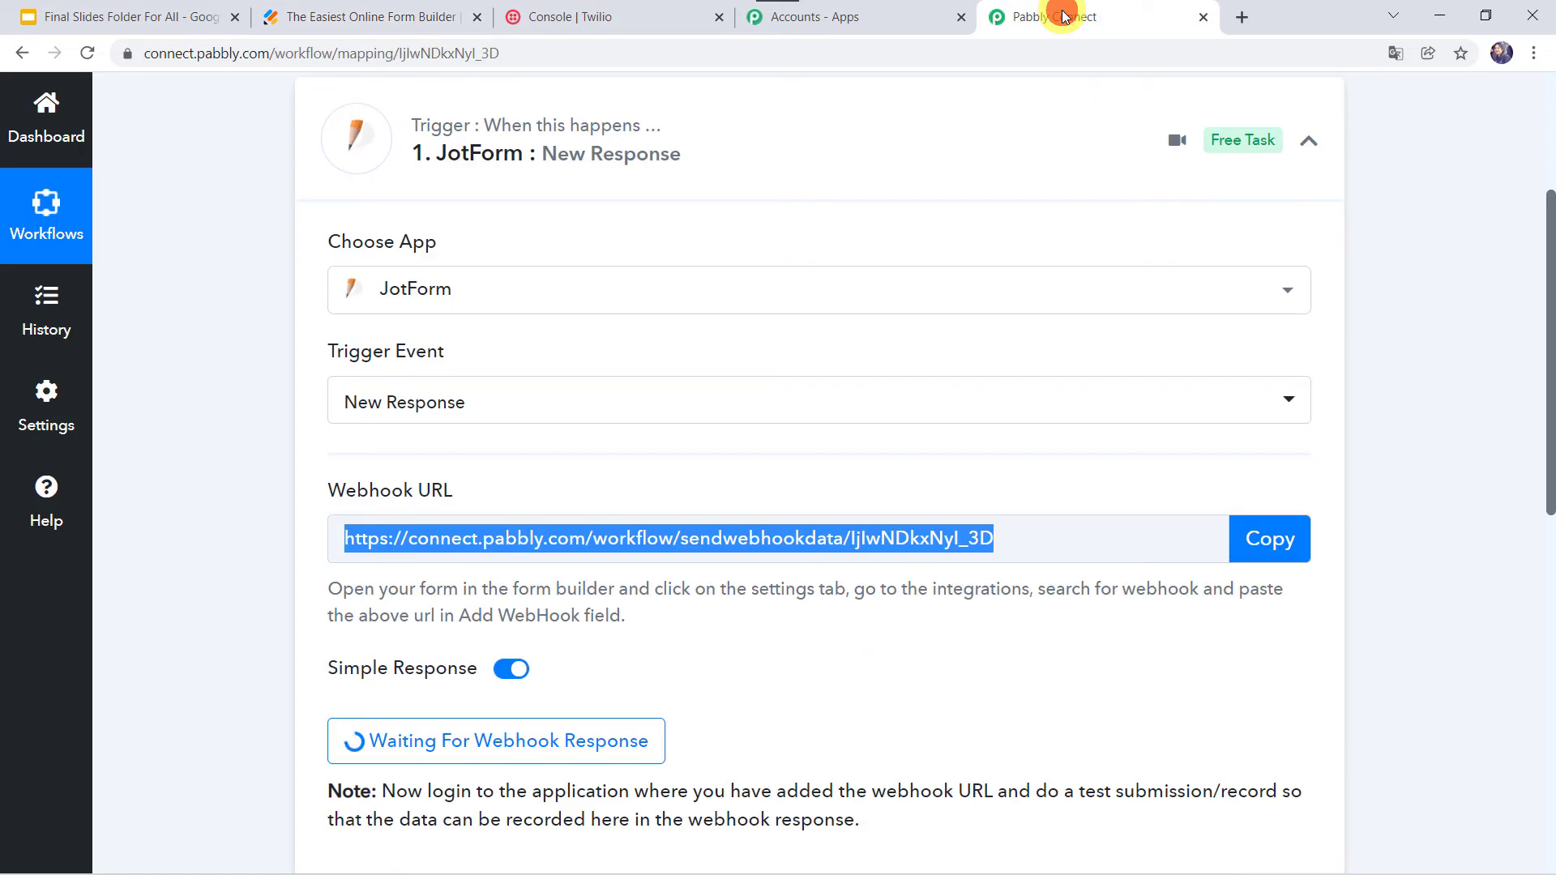
# Step: Publish the Contact Form and open its direct link in a new tab
pyautogui.scroll(-2, 258, 613)
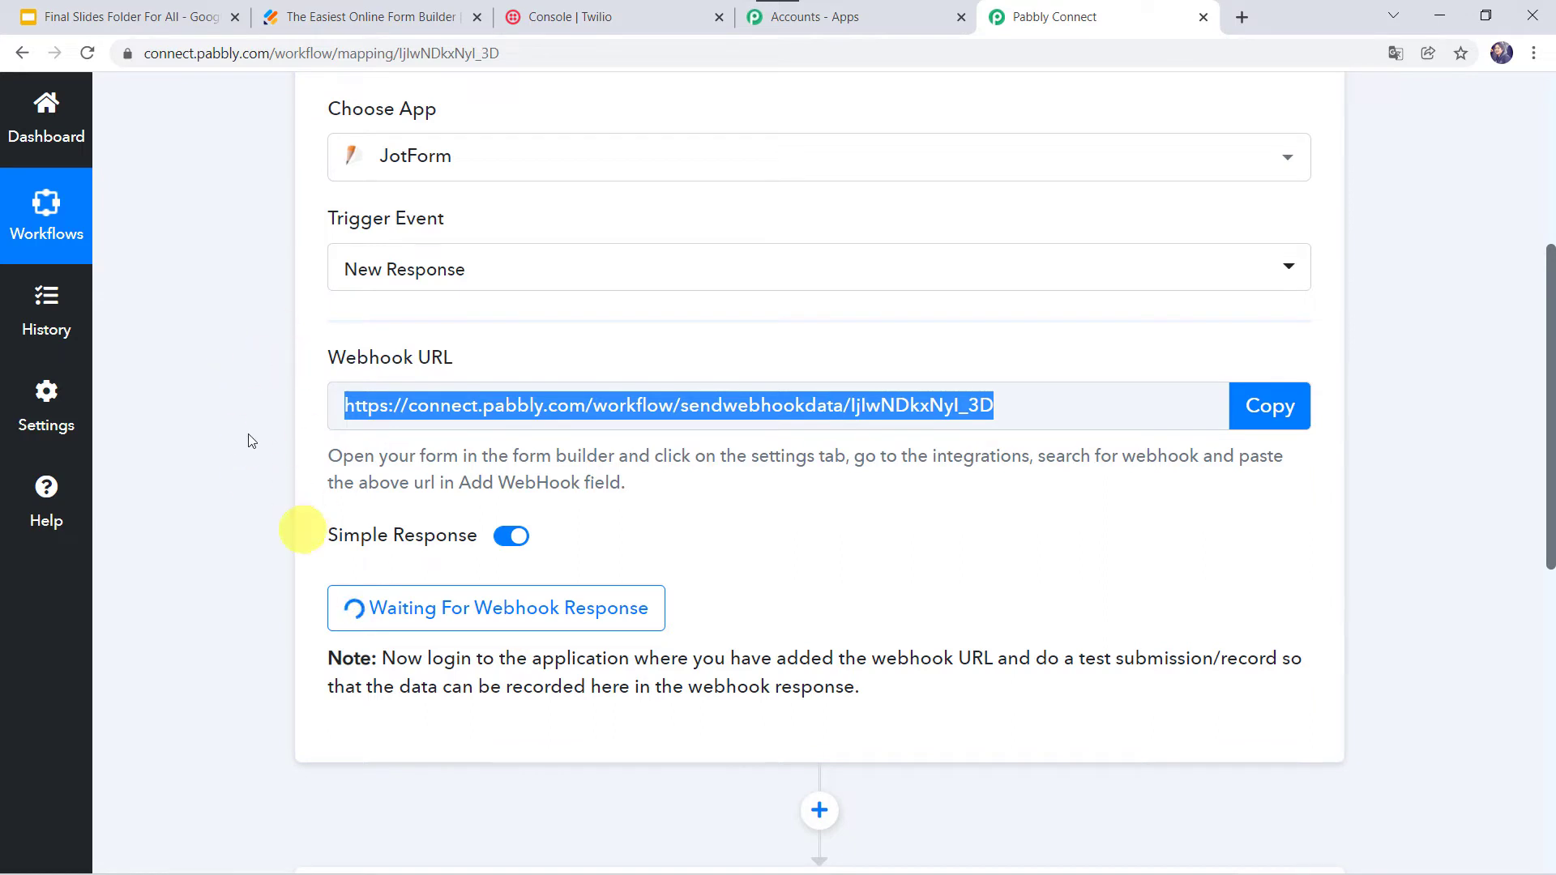
pyautogui.click(405, 16)
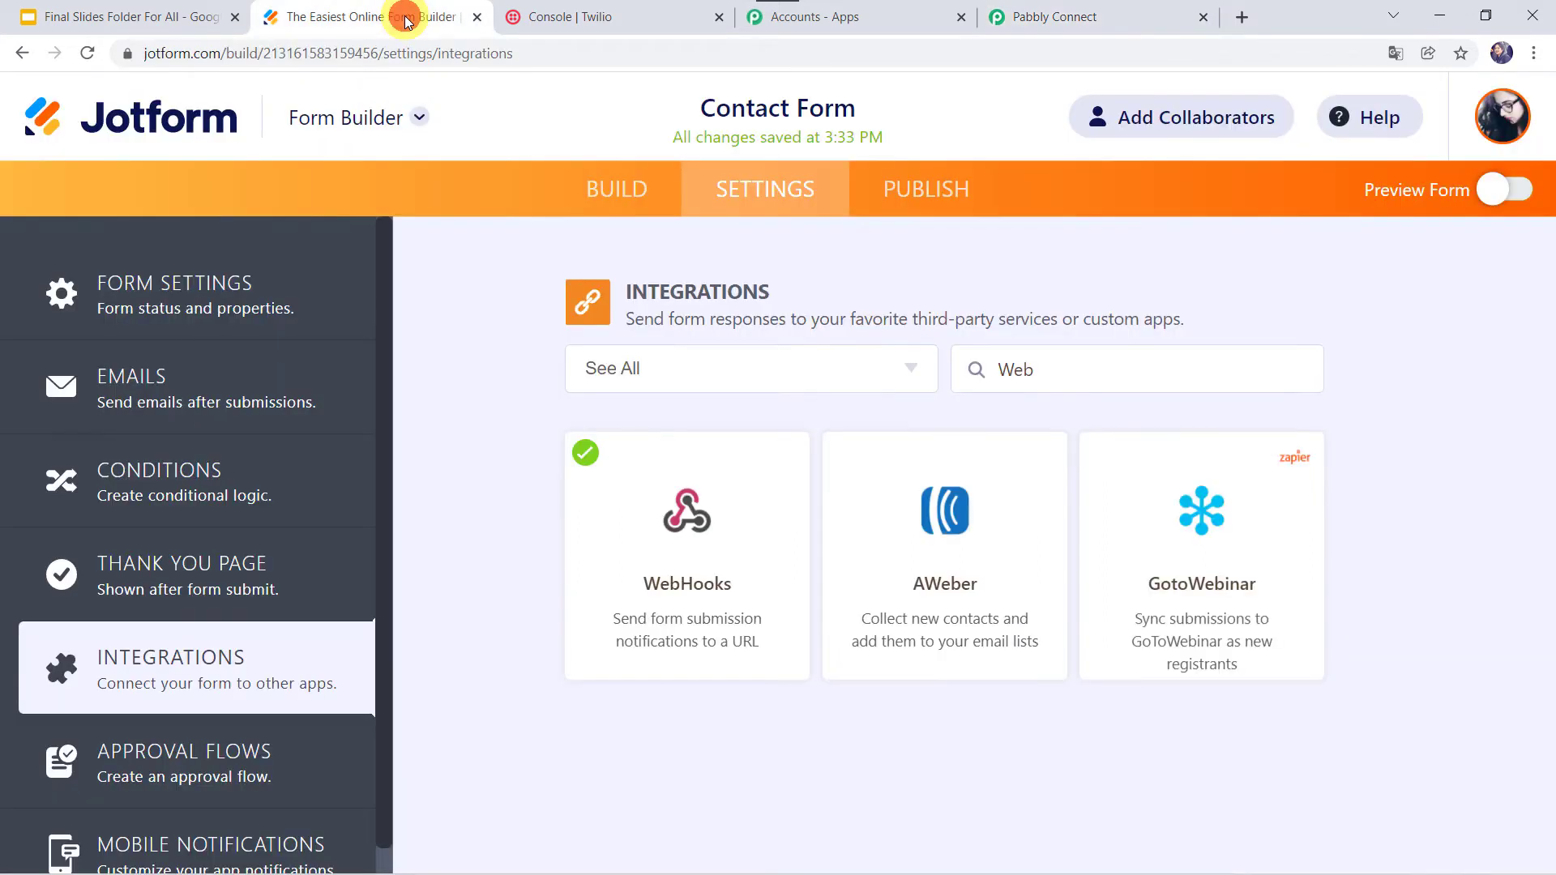
pyautogui.click(932, 204)
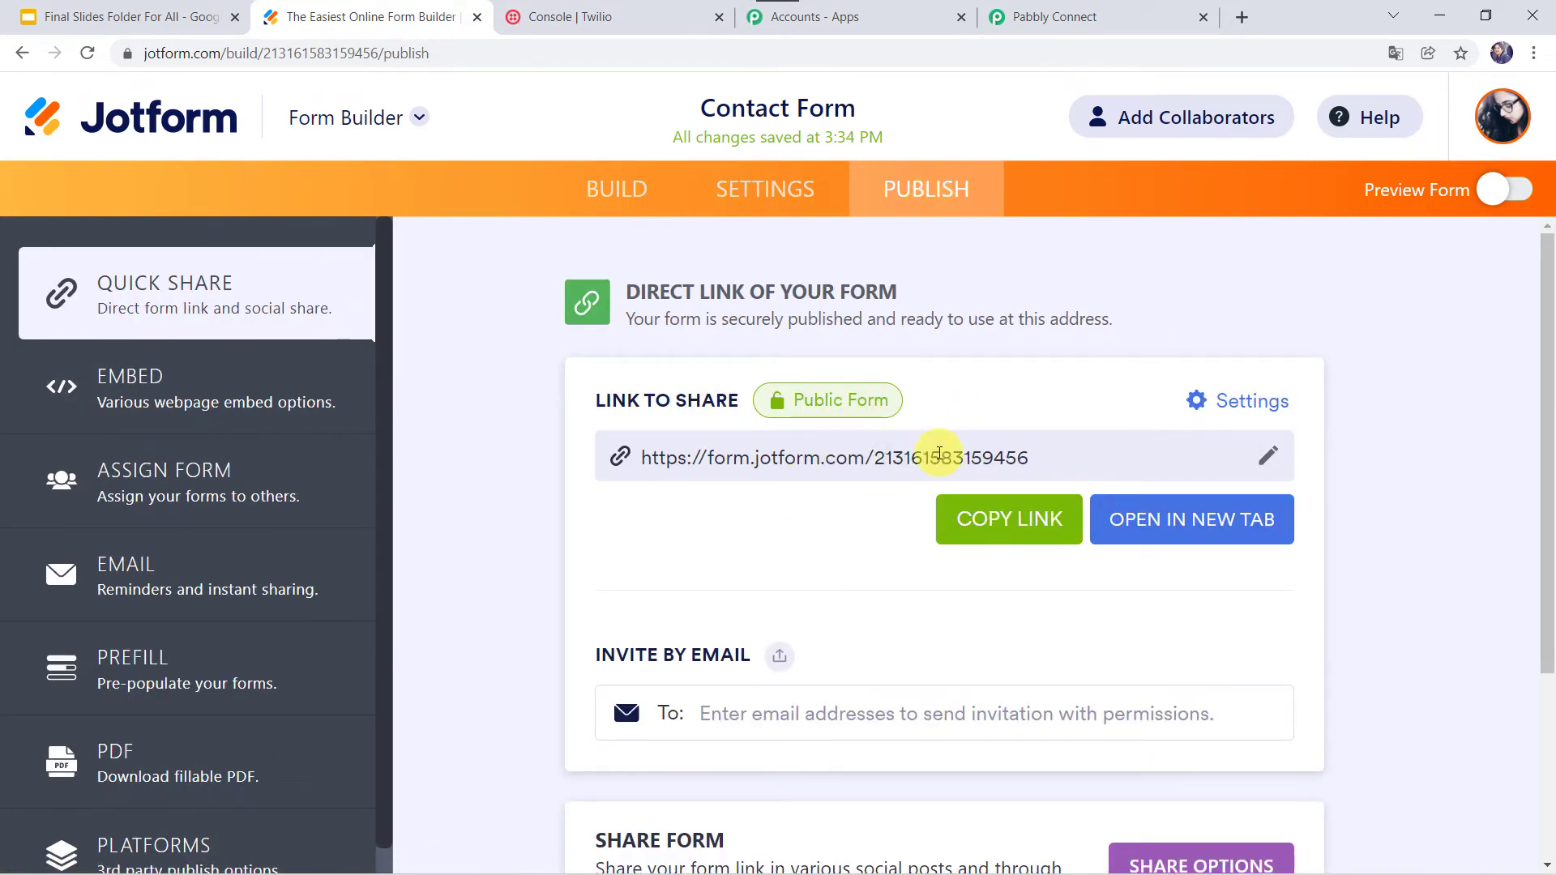
pyautogui.click(1206, 529)
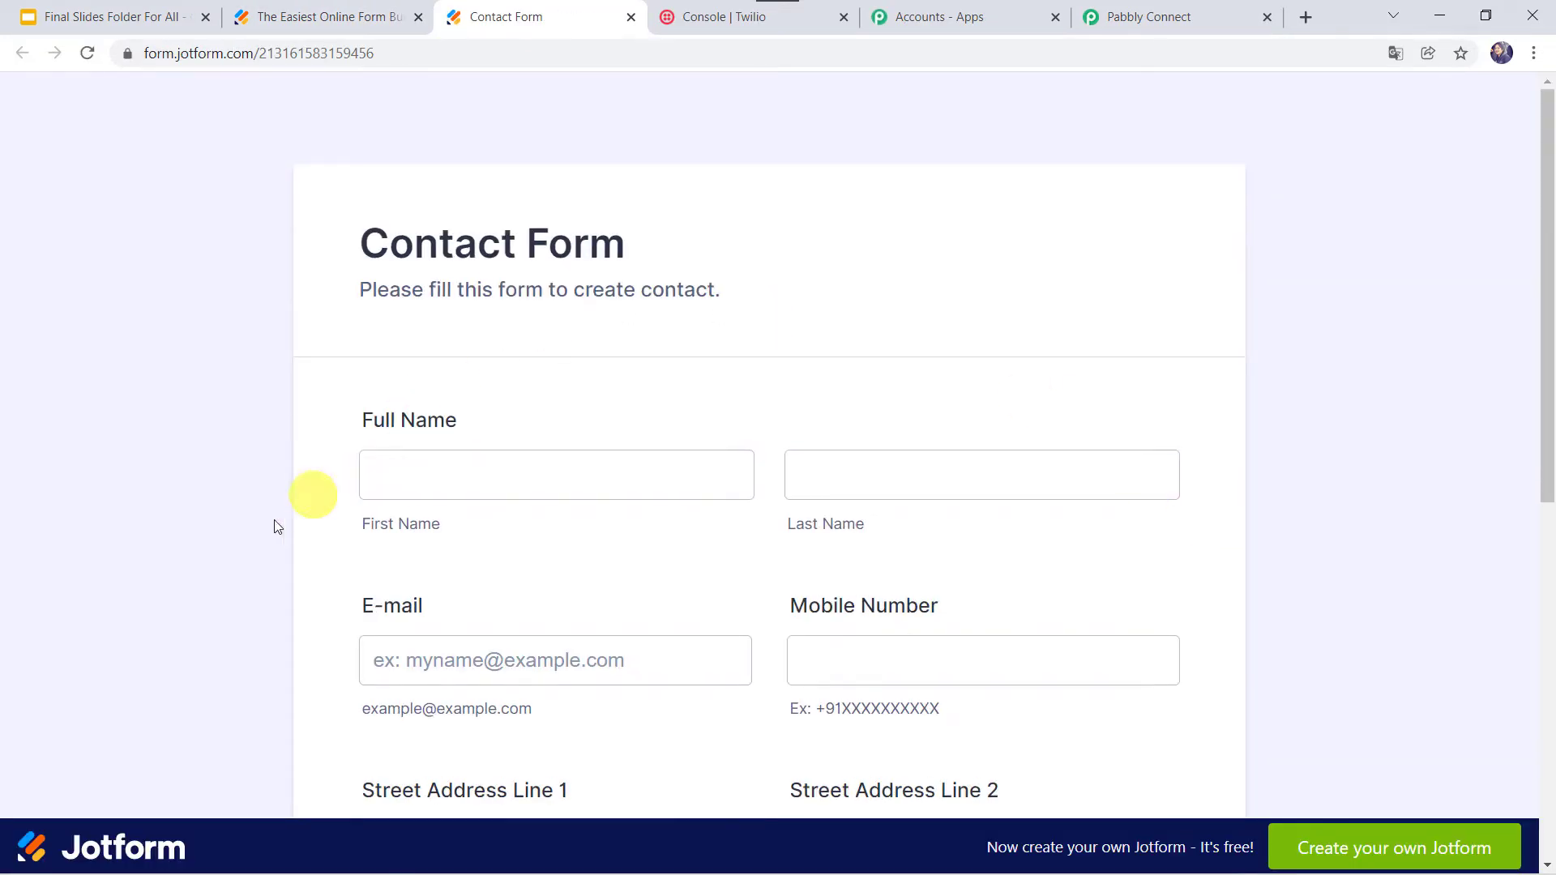
# Step: Enter the submitter's first name, e-mail address and mobile number
pyautogui.scroll(-2, 274, 523)
pyautogui.click(452, 305)
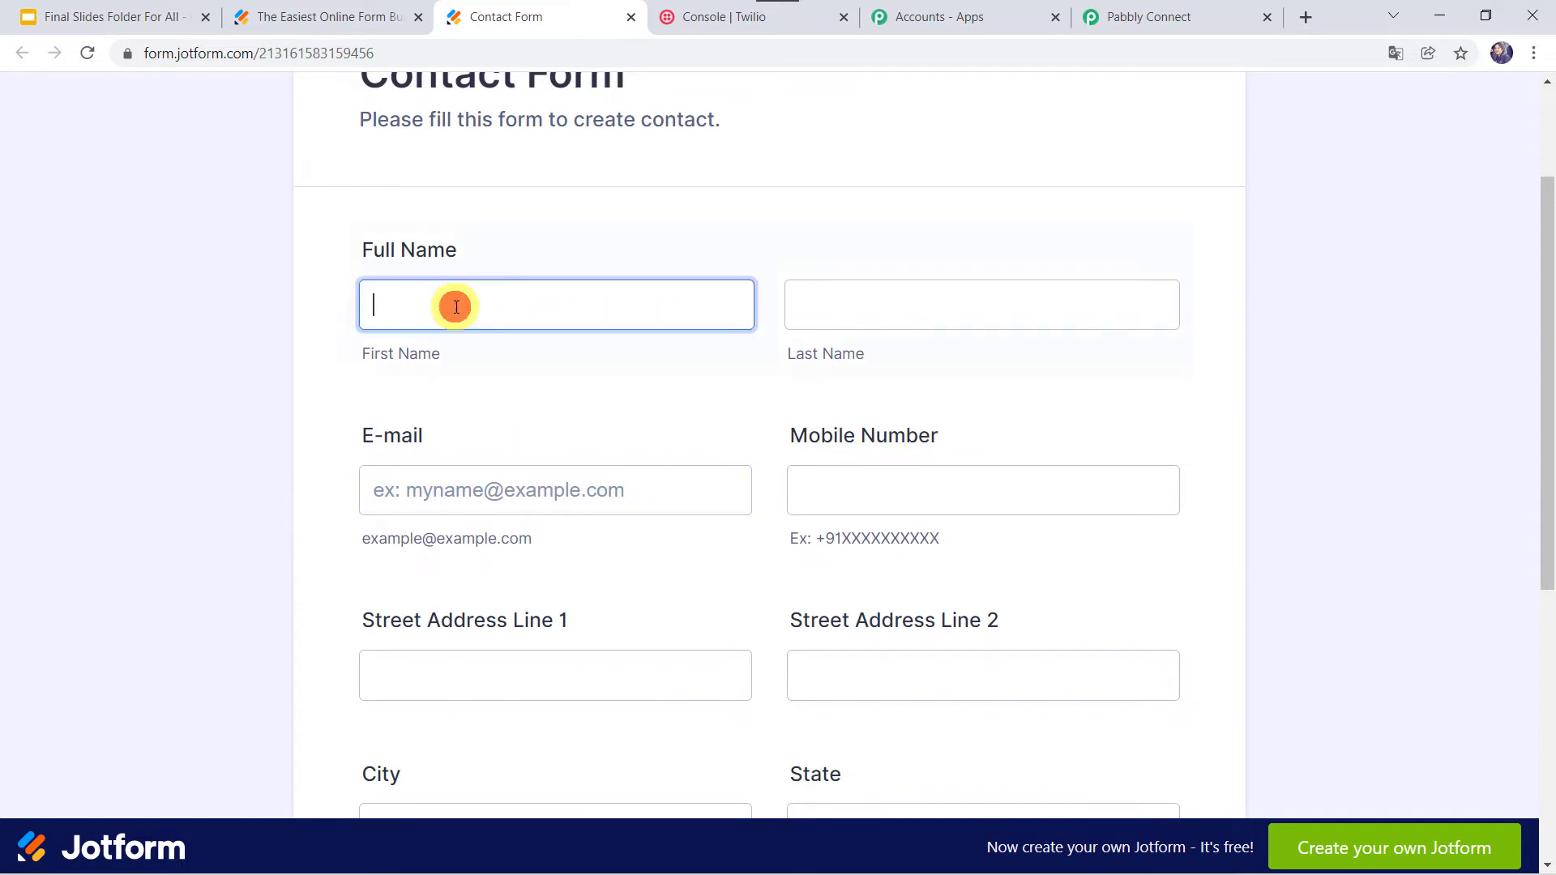
pyautogui.write('Shikha')
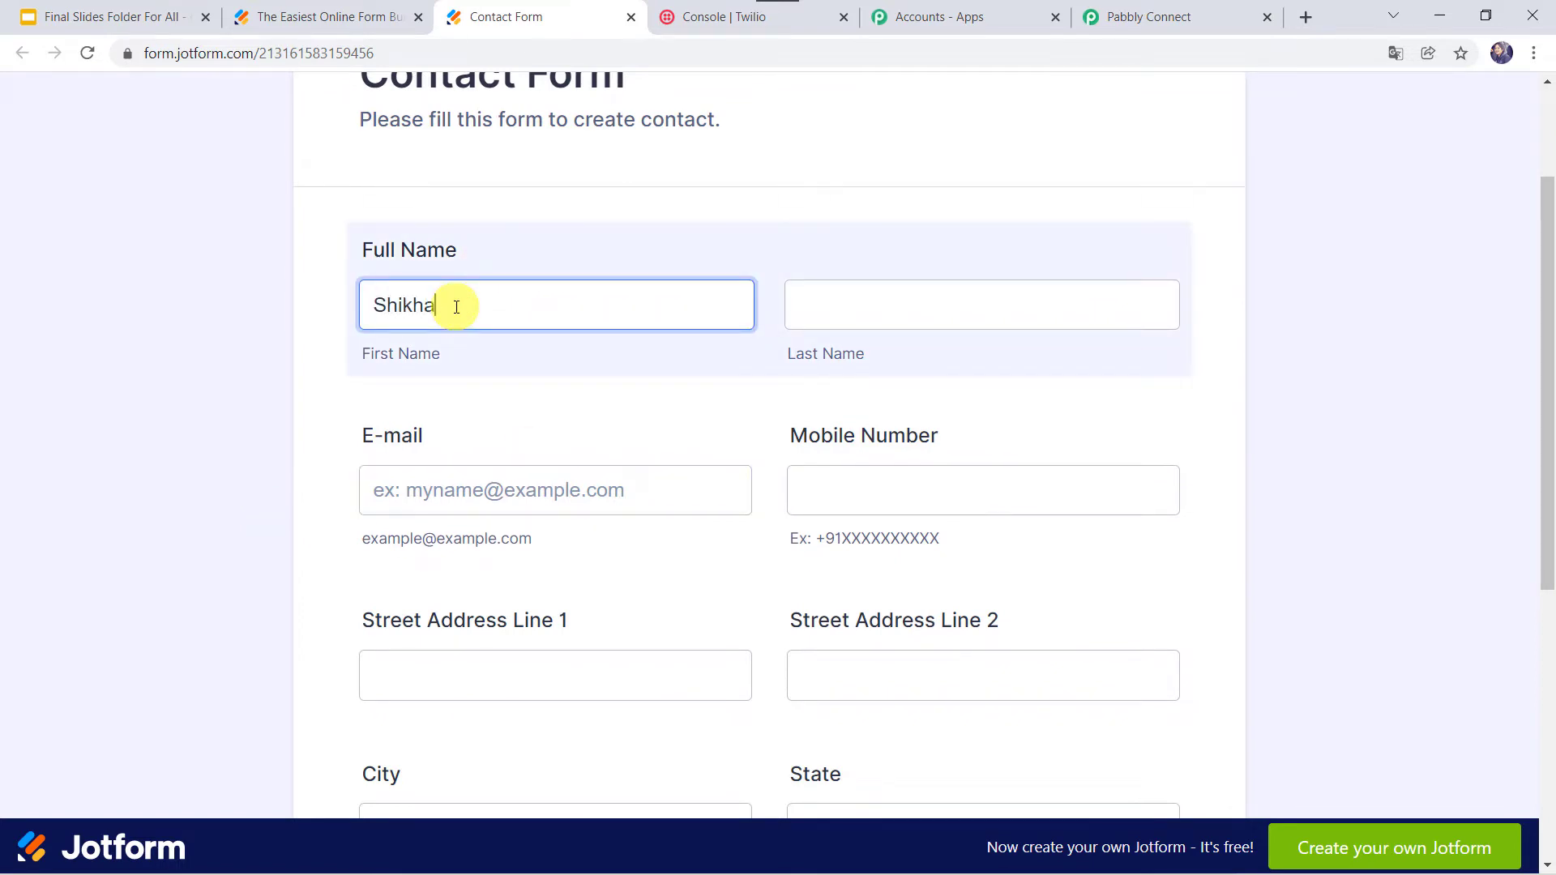
pyautogui.press('Tab')
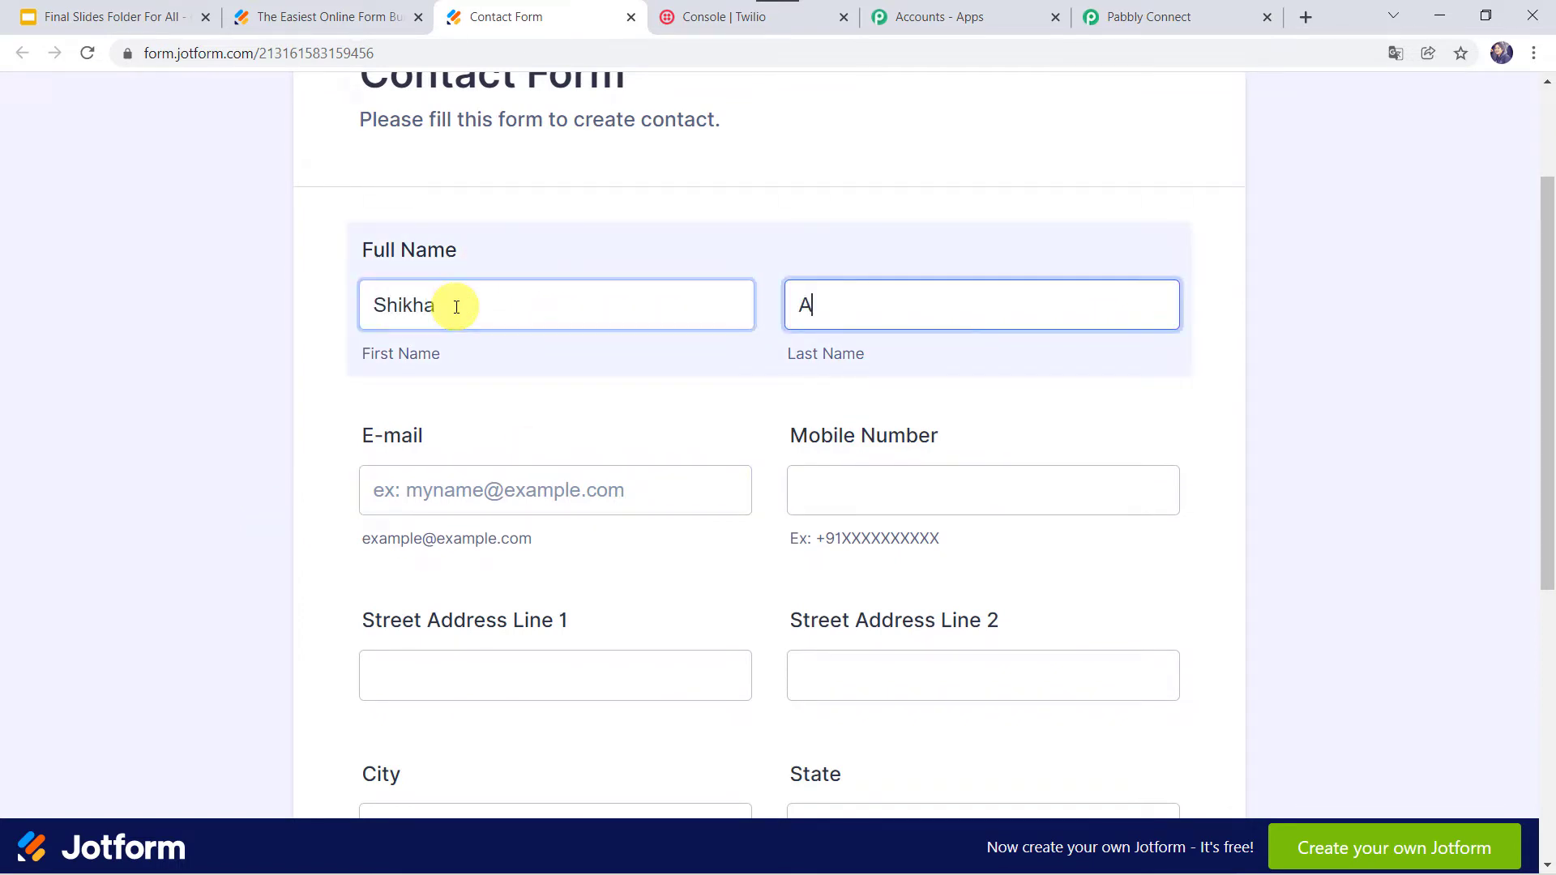
pyautogui.press('Tab')
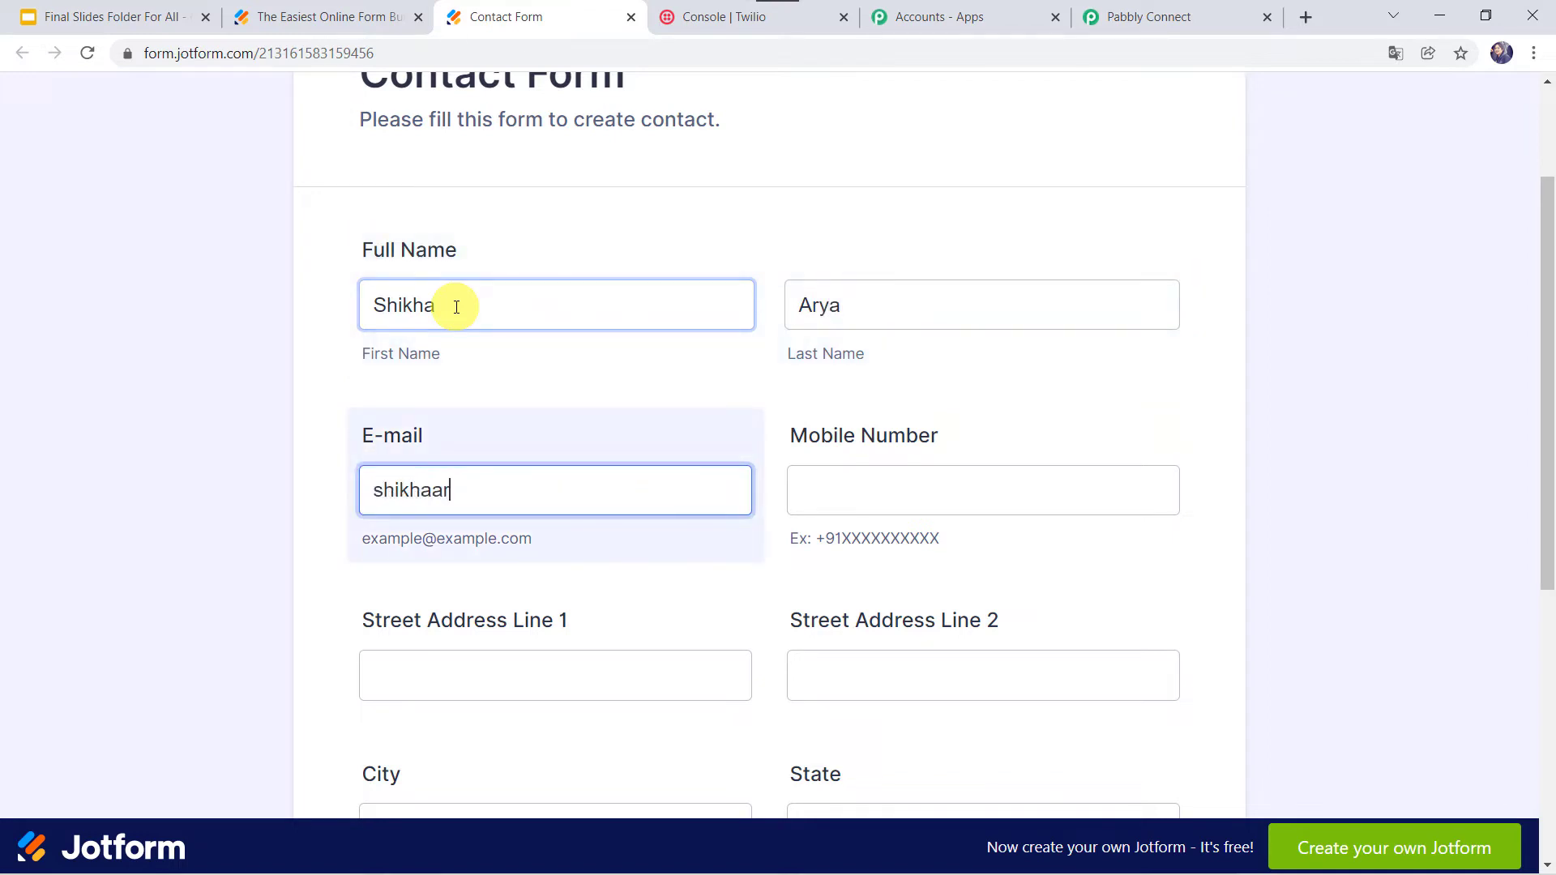
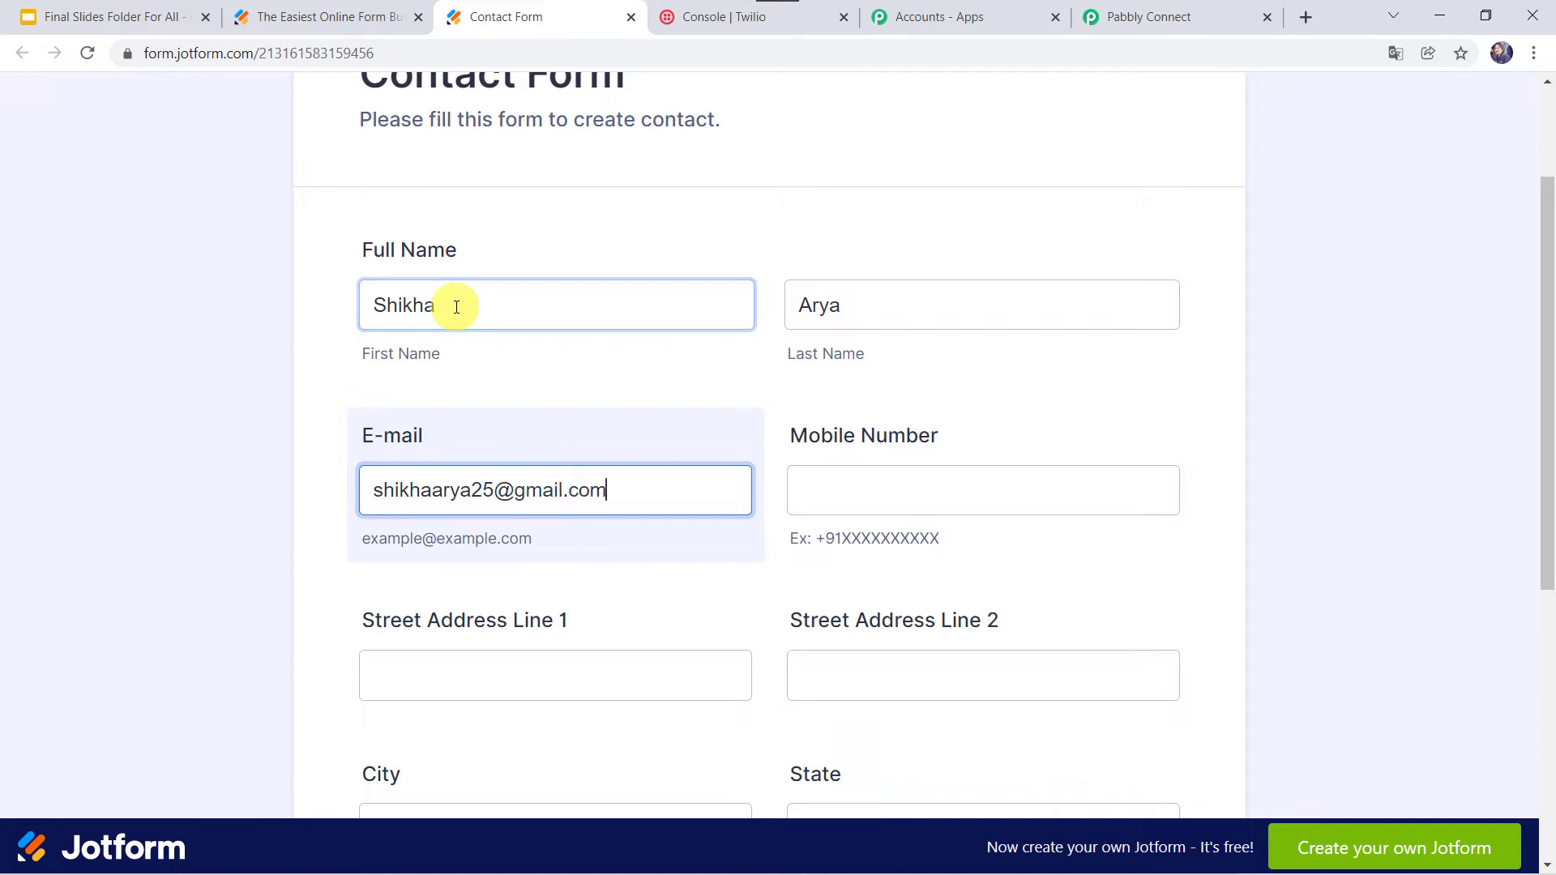
pyautogui.press('Tab')
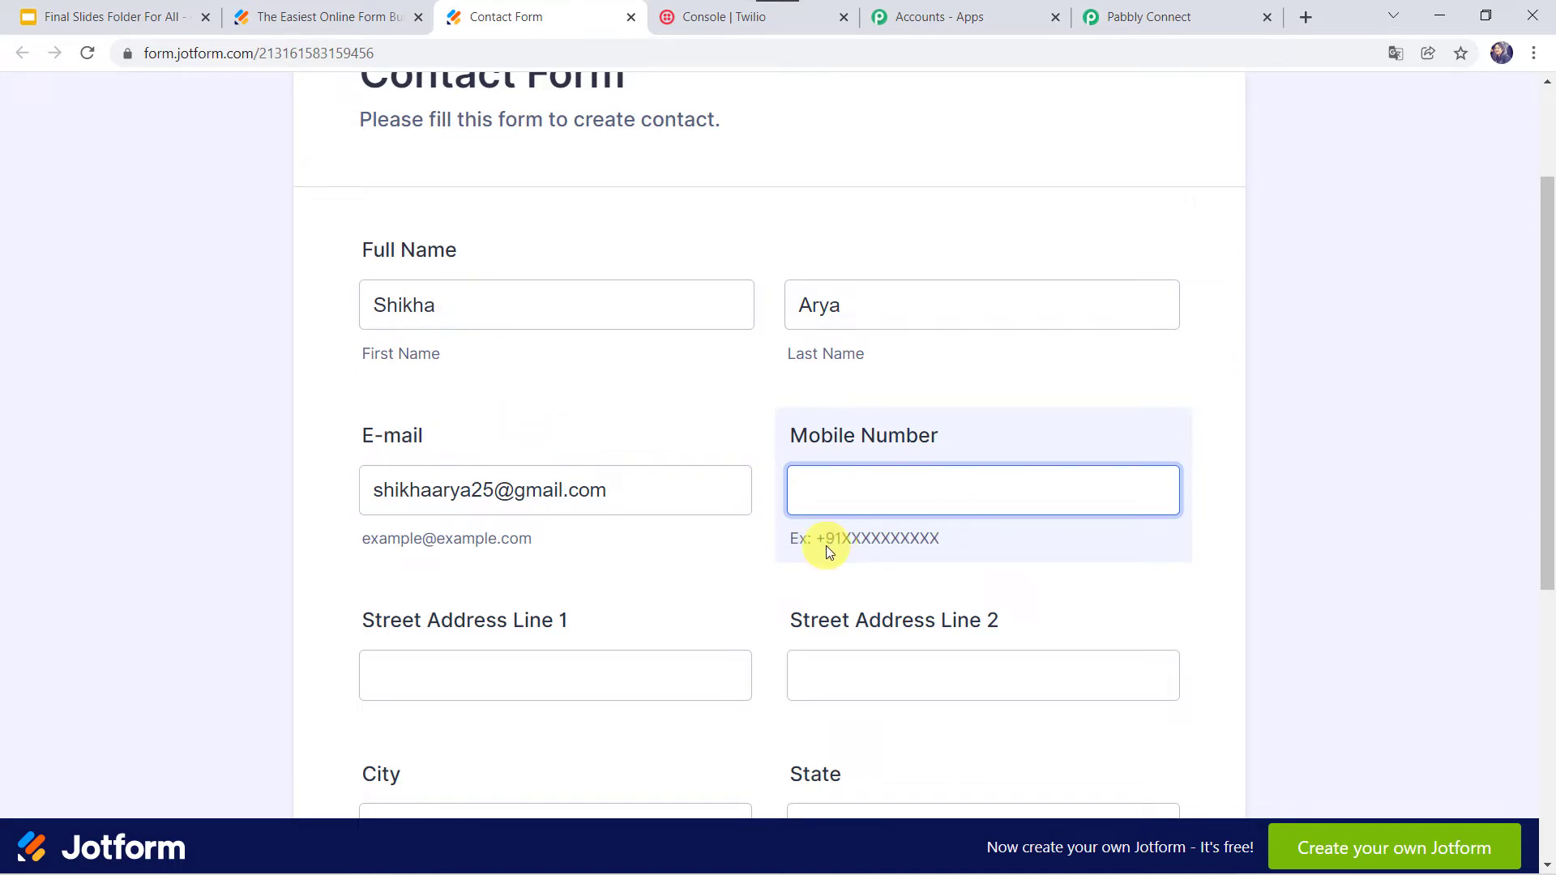
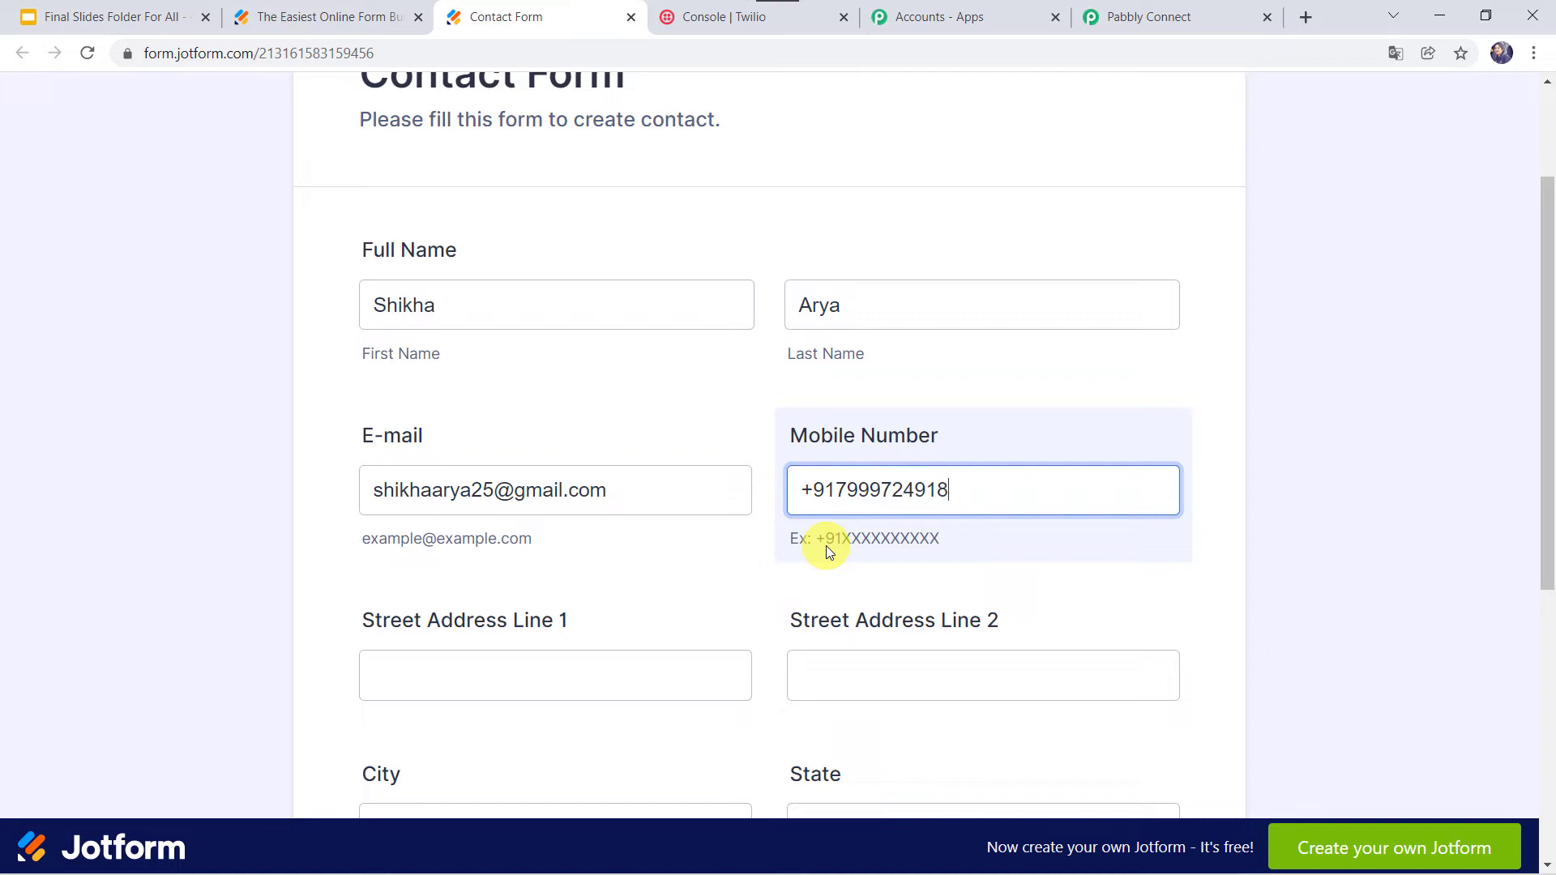
# Step: Fill in both street address lines, the city and the state
pyautogui.click(511, 670)
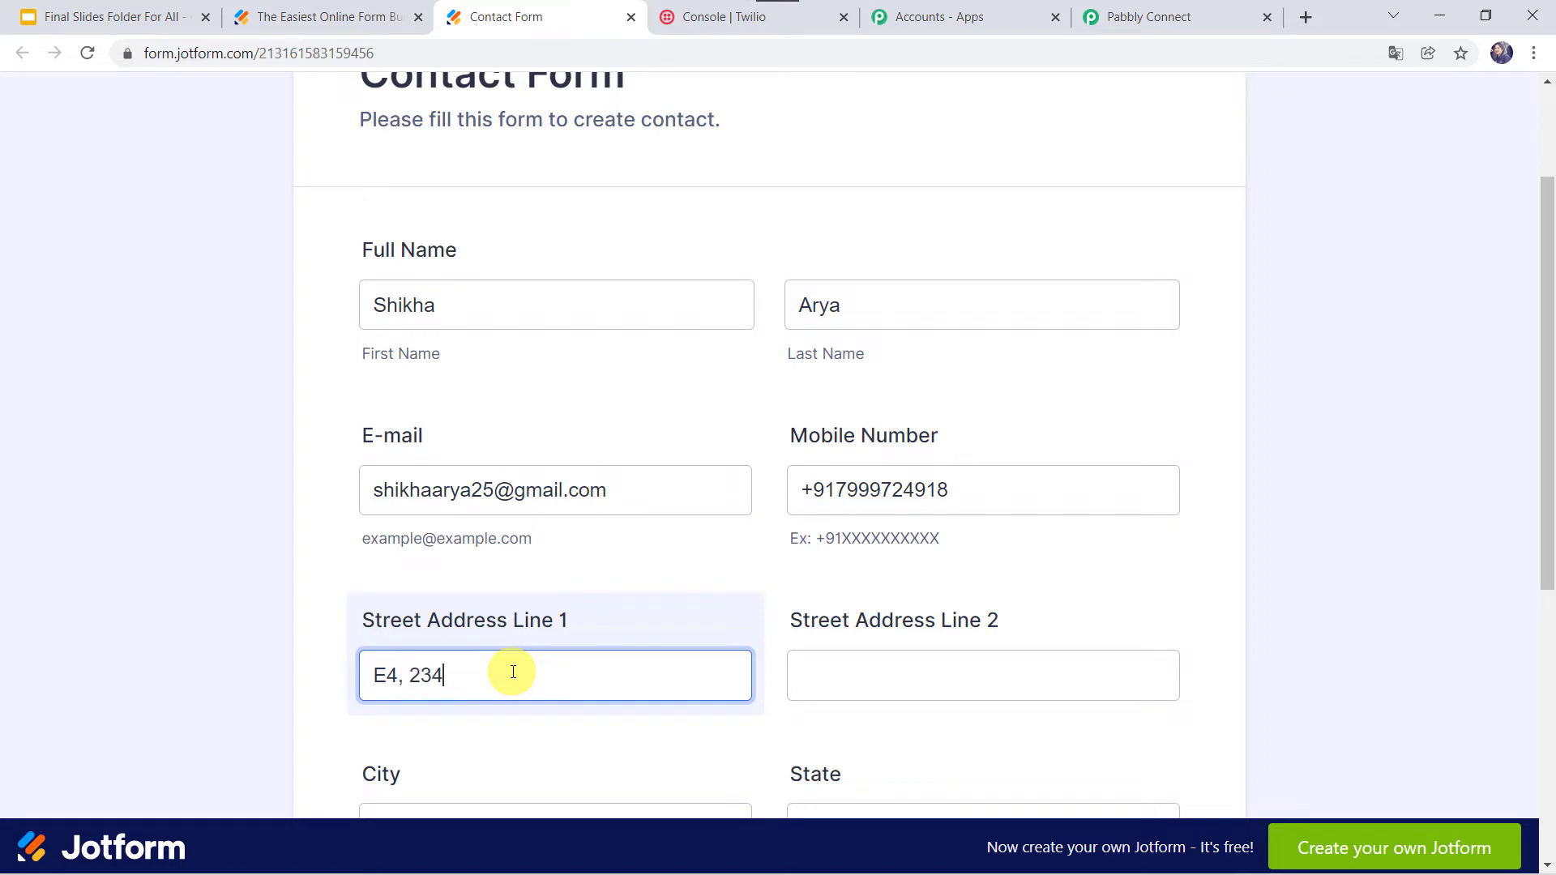
pyautogui.press('Tab')
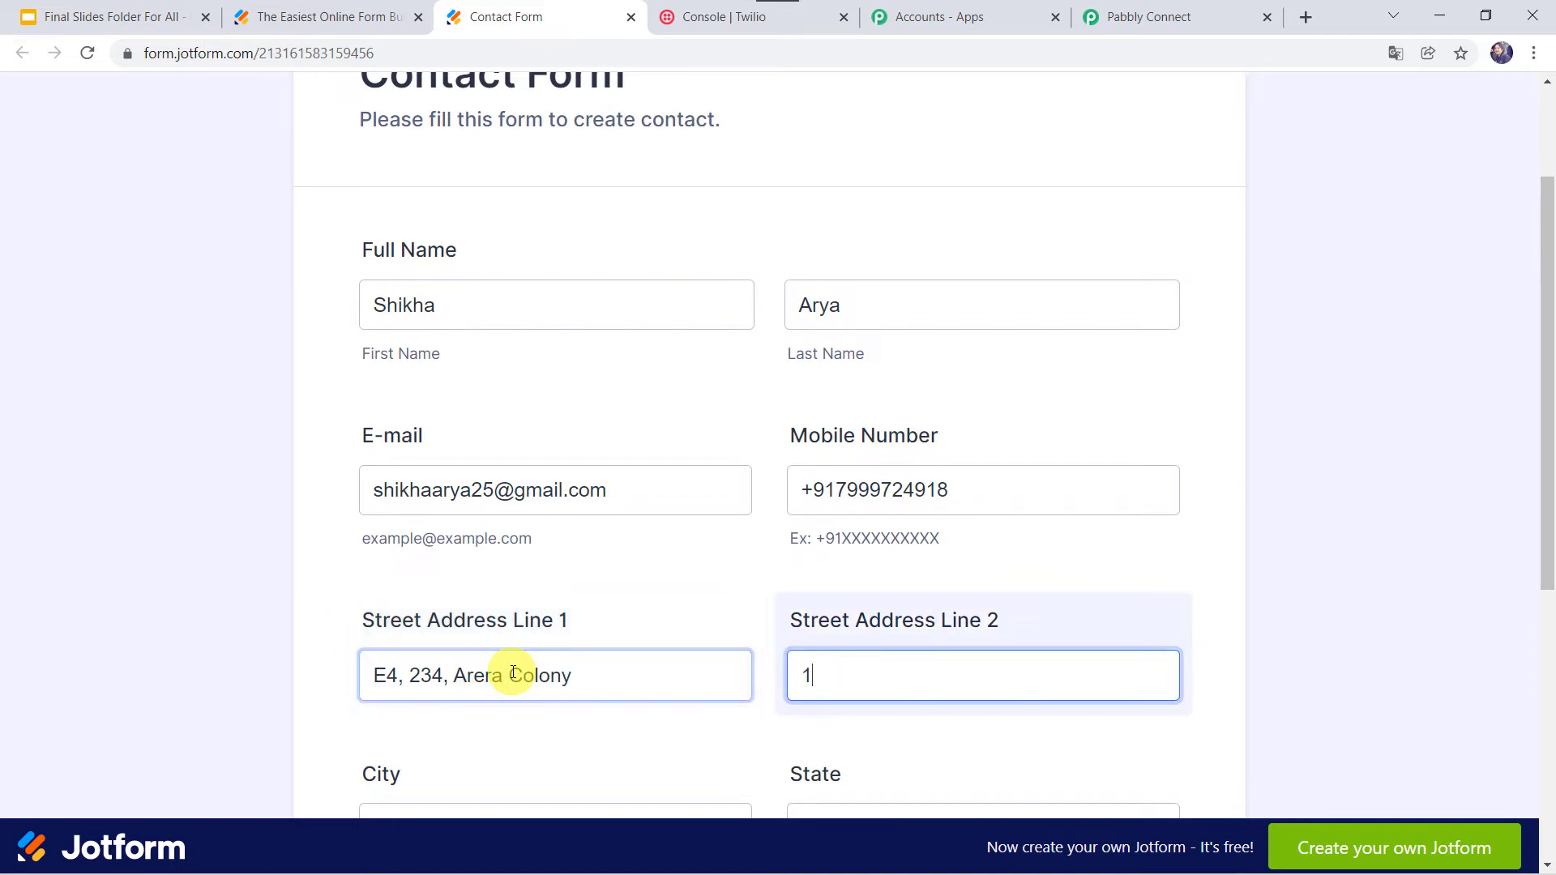
pyautogui.write('10 No Stop')
pyautogui.scroll(-3, 511, 672)
pyautogui.click(504, 624)
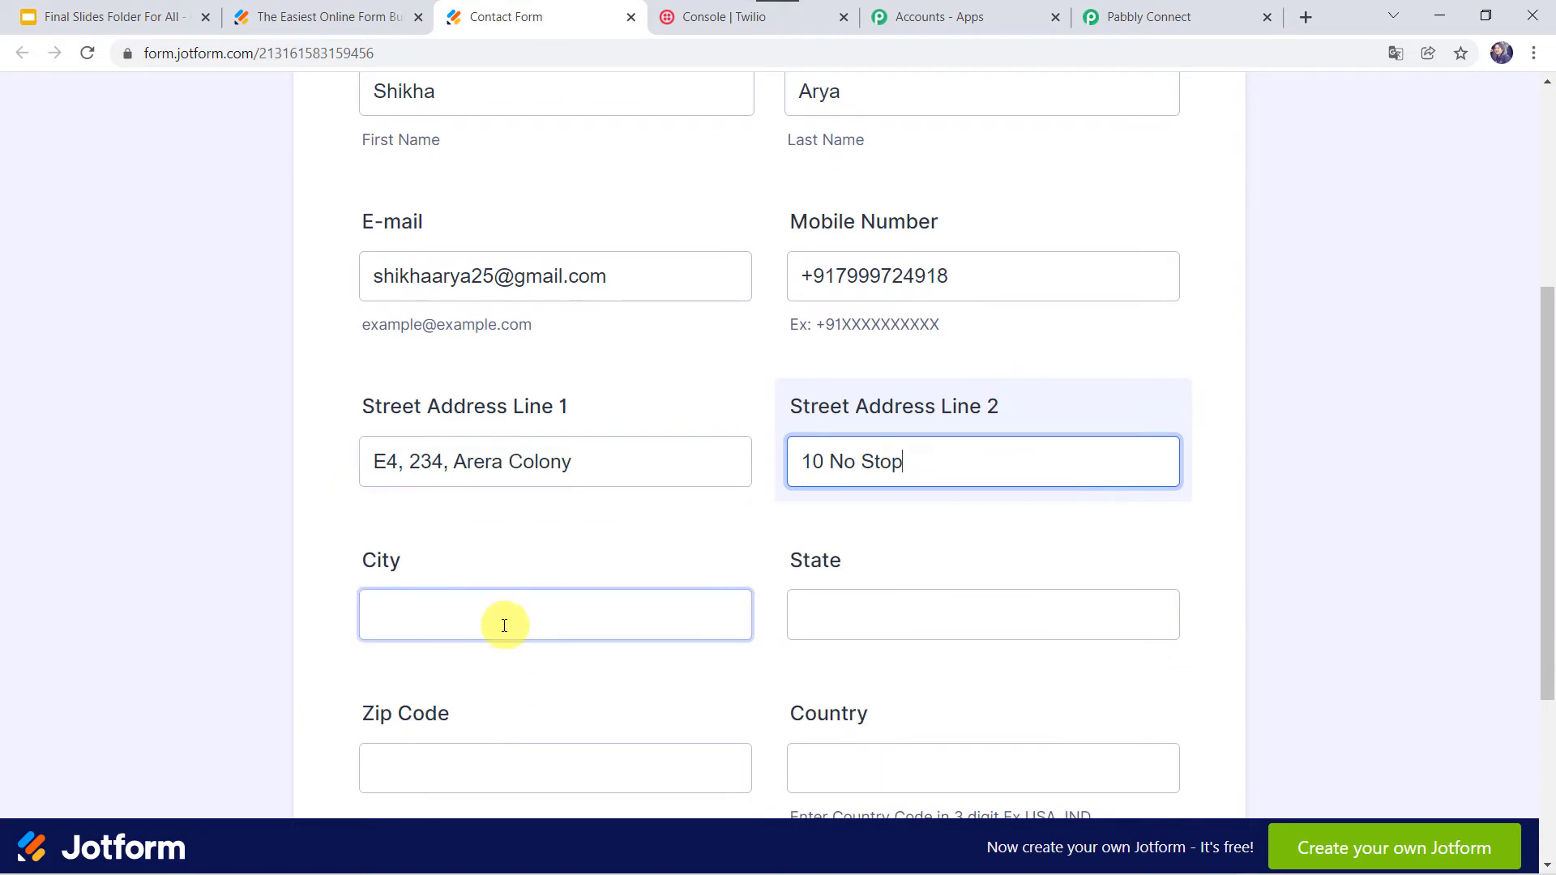
pyautogui.write('Bhopal')
pyautogui.press('Tab')
pyautogui.write('Madhya Pradesh')
# Step: Enter the zip code and country, then submit the test form entry
pyautogui.scroll(-2, 500, 625)
pyautogui.click(490, 567)
pyautogui.write('4625256')
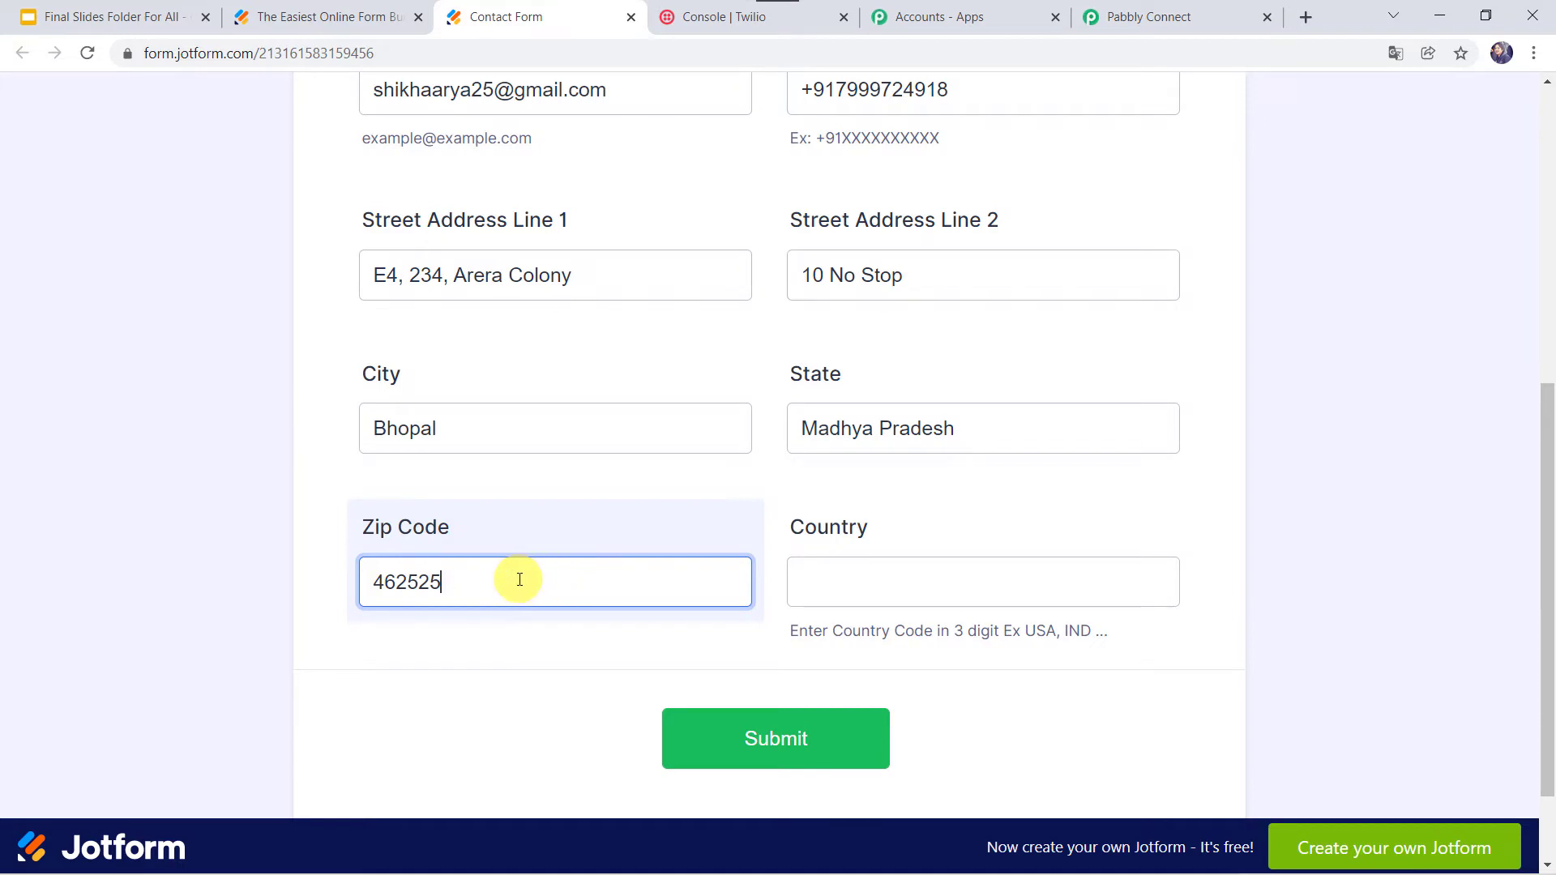
pyautogui.click(888, 594)
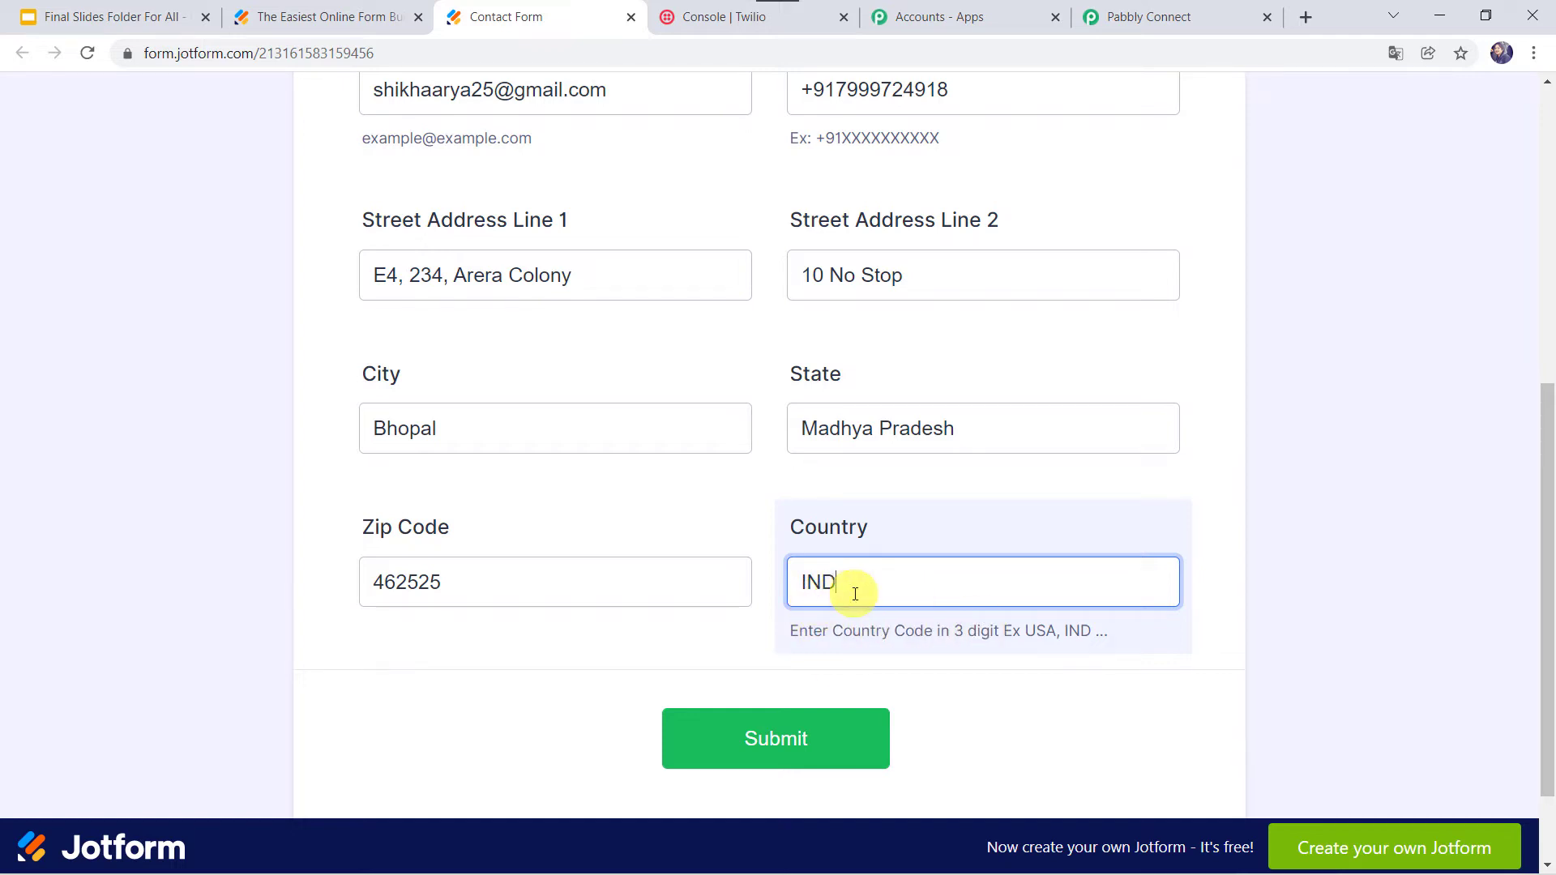
pyautogui.click(777, 747)
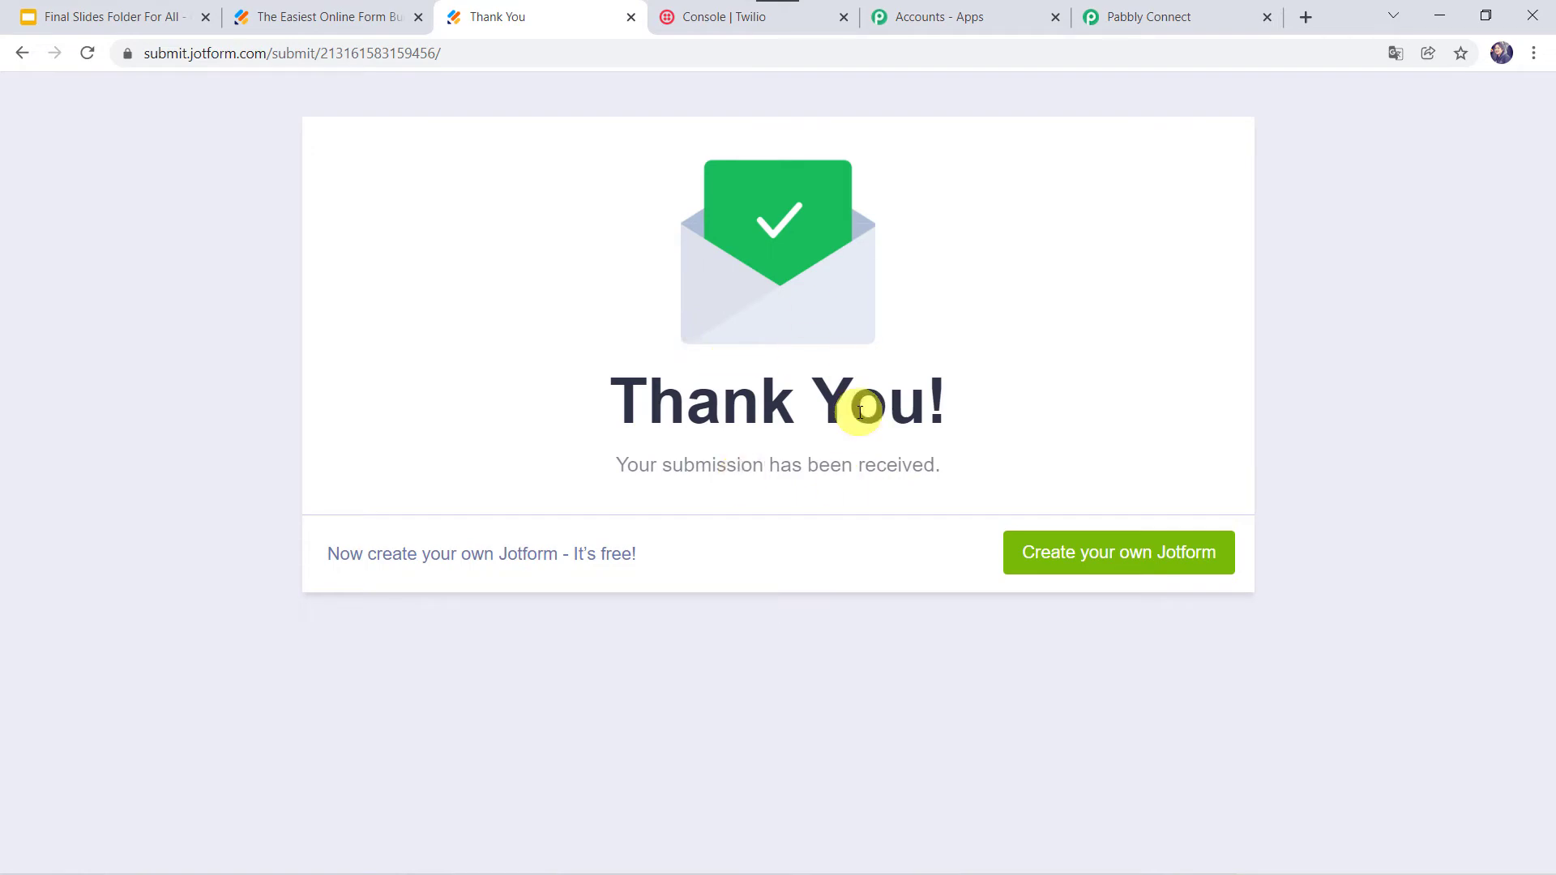
pyautogui.click(1167, 17)
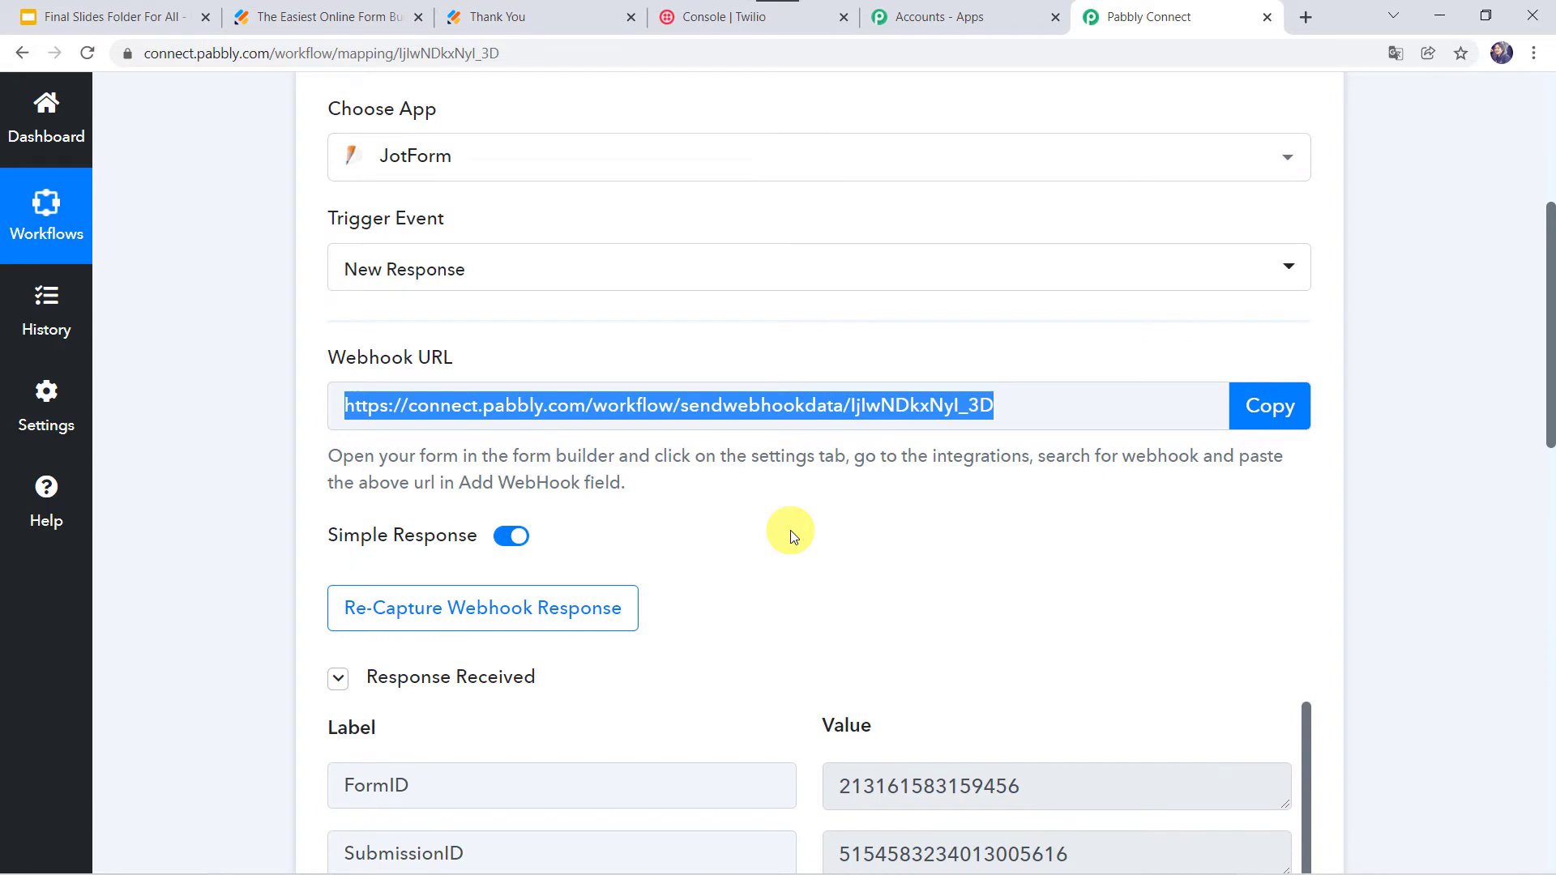
pyautogui.scroll(-6, 790, 530)
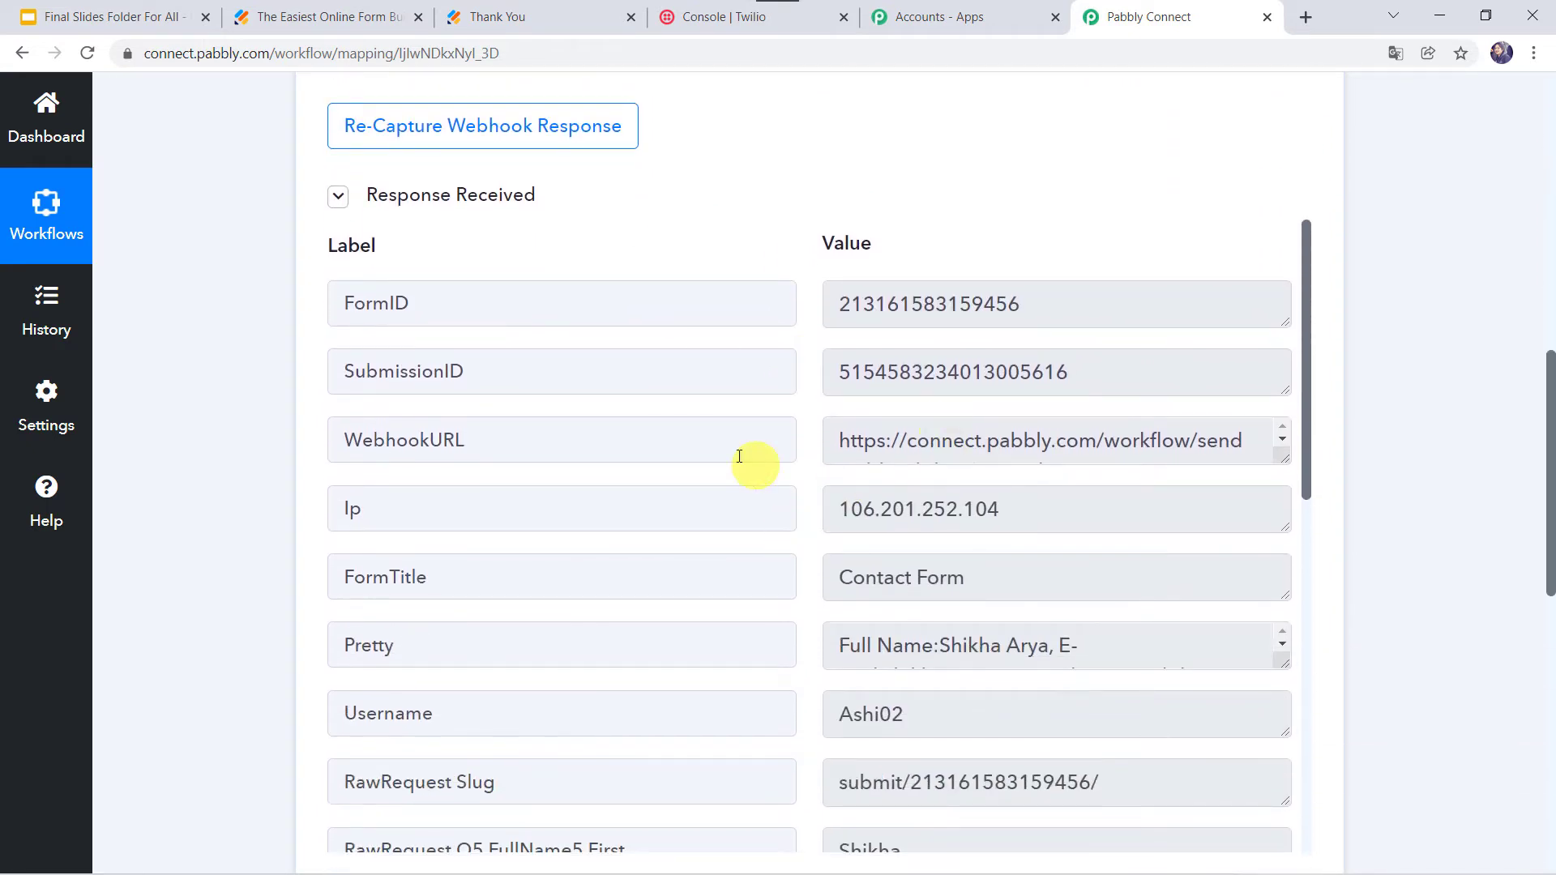
pyautogui.scroll(-2, 701, 470)
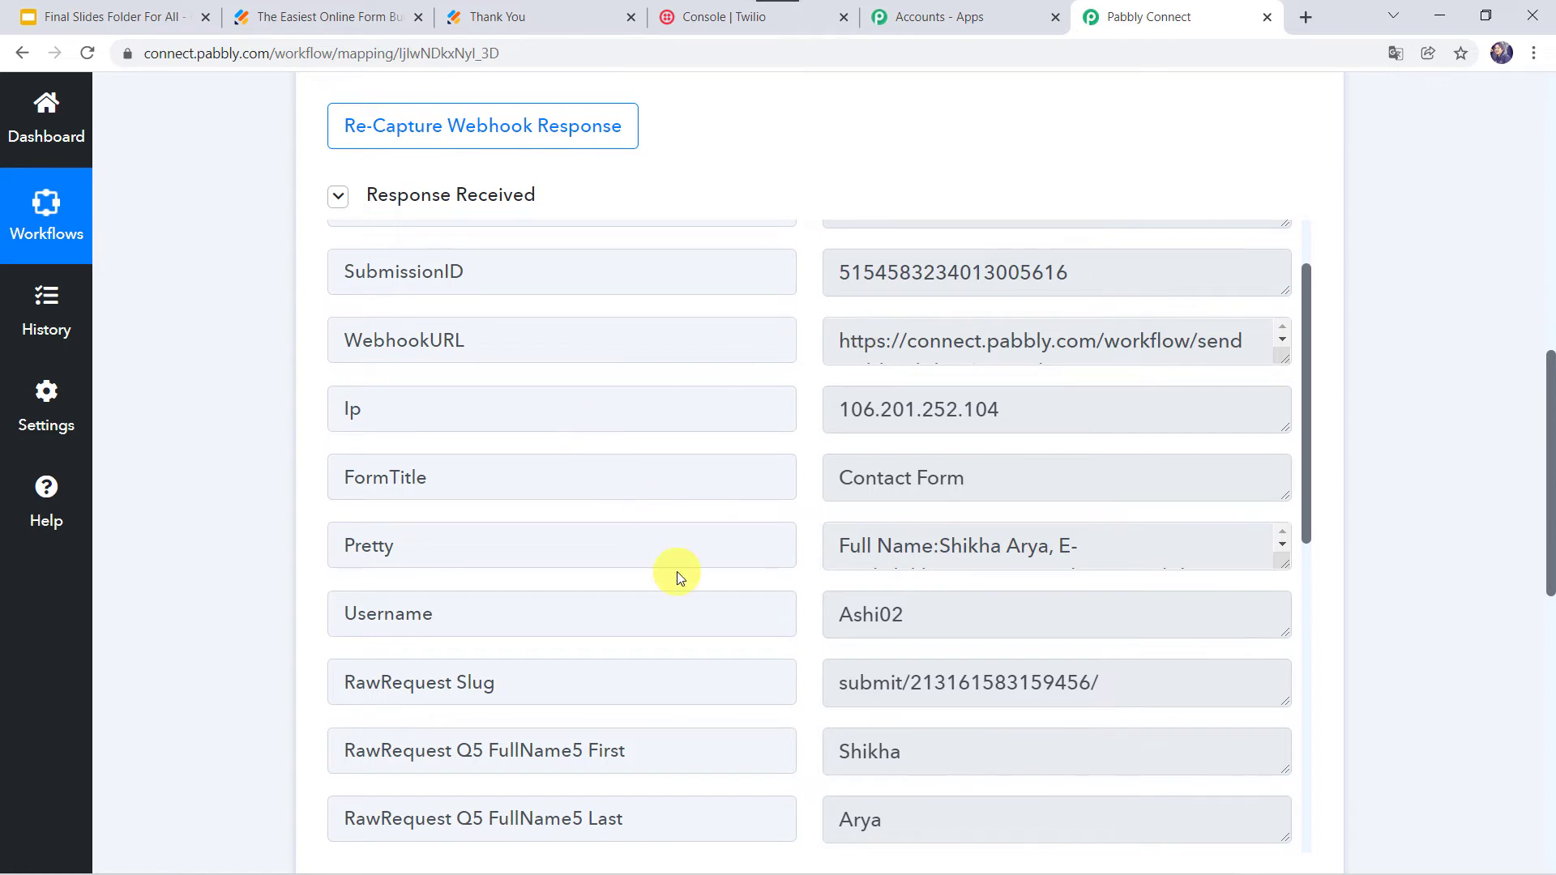
pyautogui.scroll(-4, 678, 574)
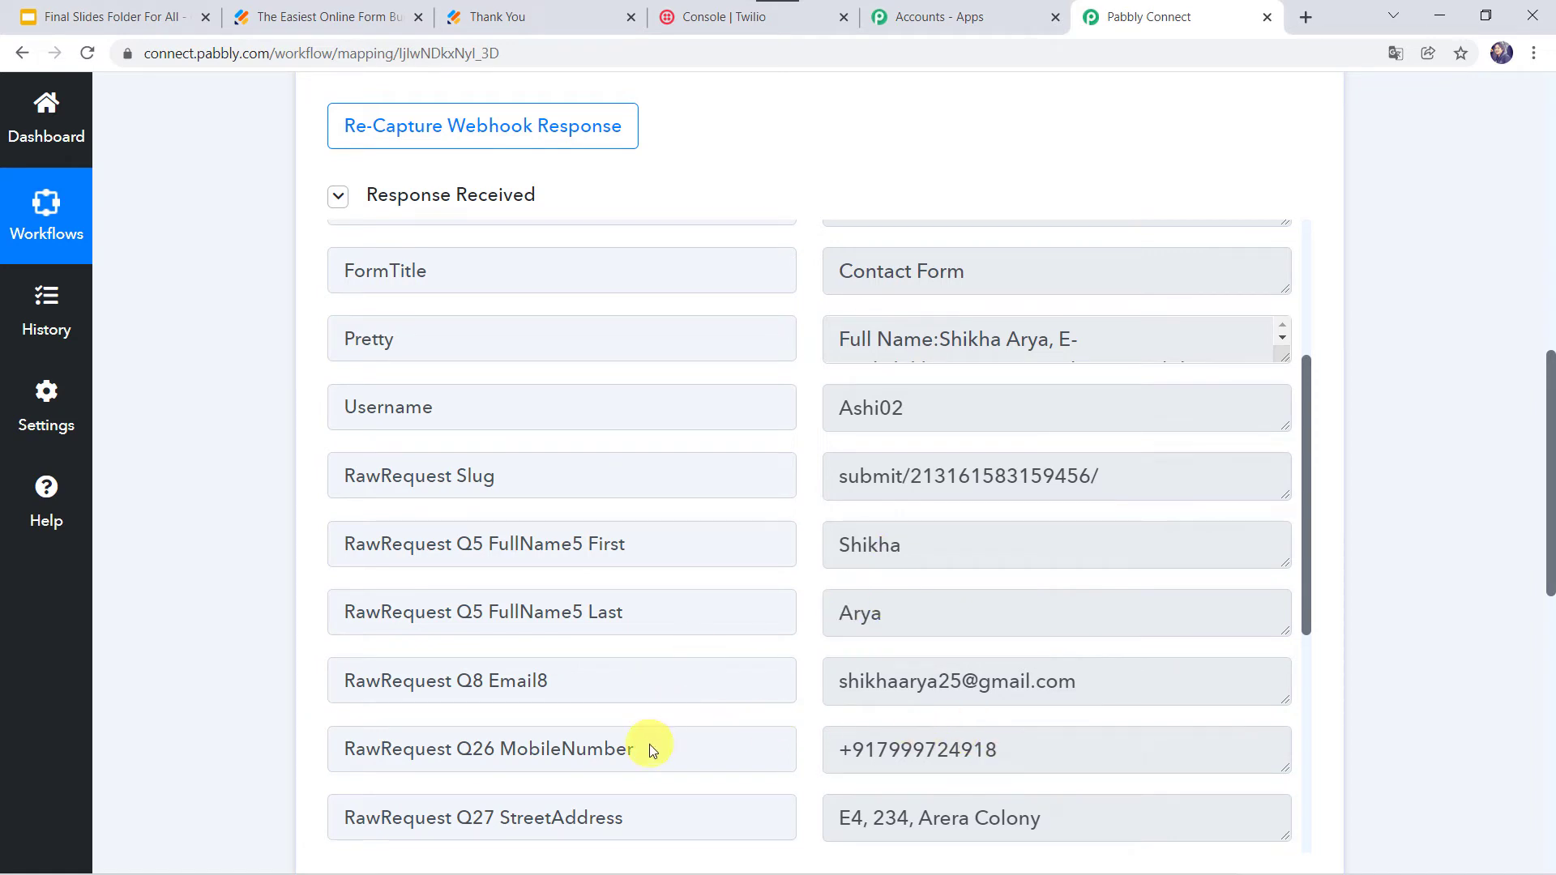
pyautogui.scroll(-4, 725, 665)
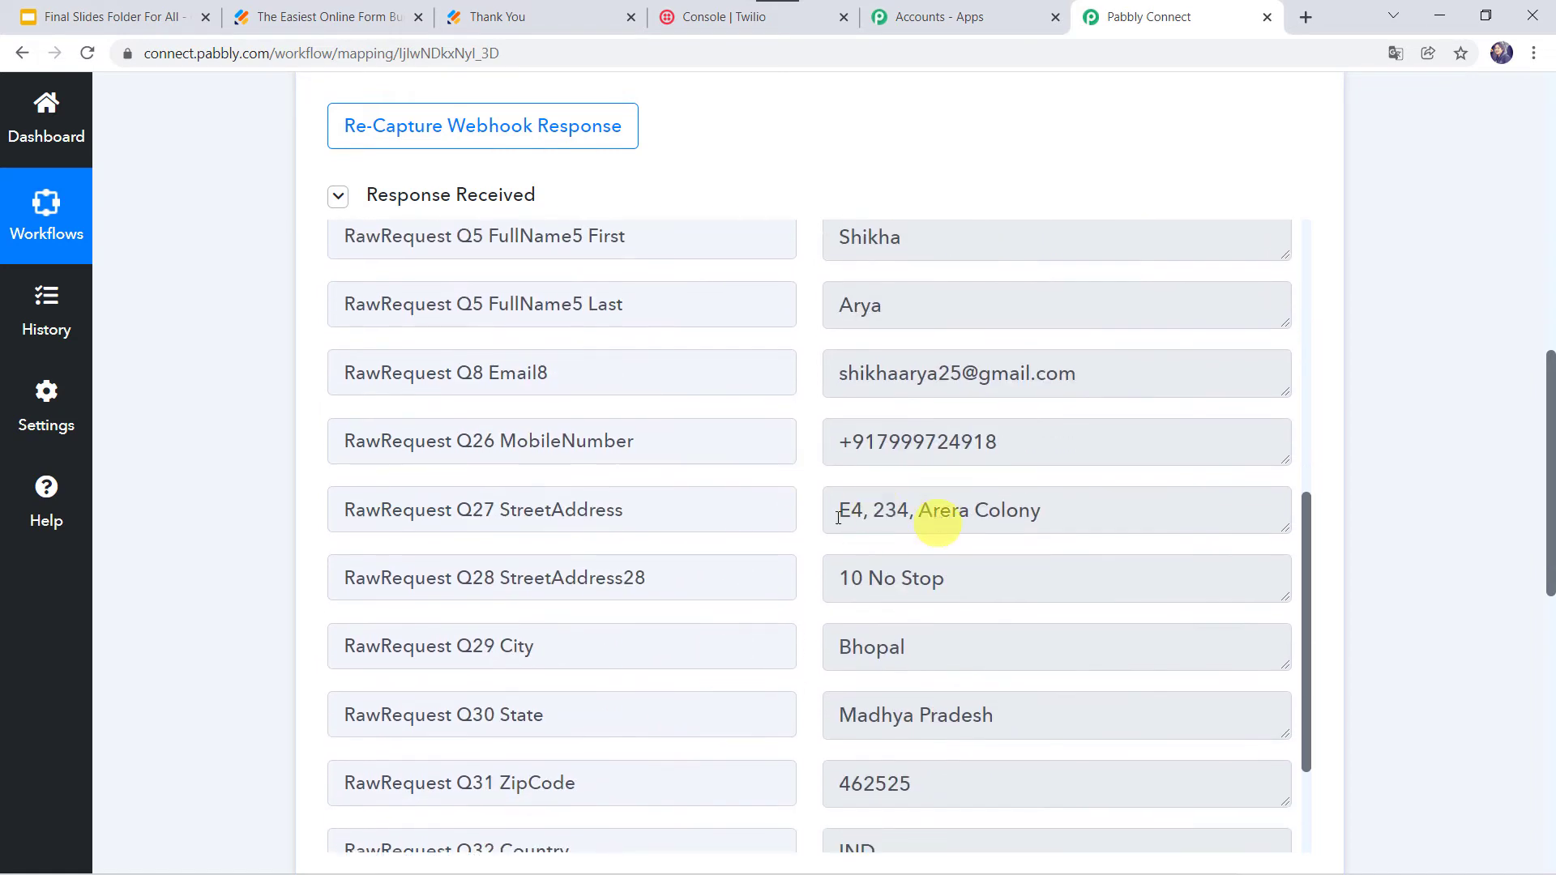
pyautogui.scroll(-3, 805, 762)
pyautogui.scroll(5, 805, 762)
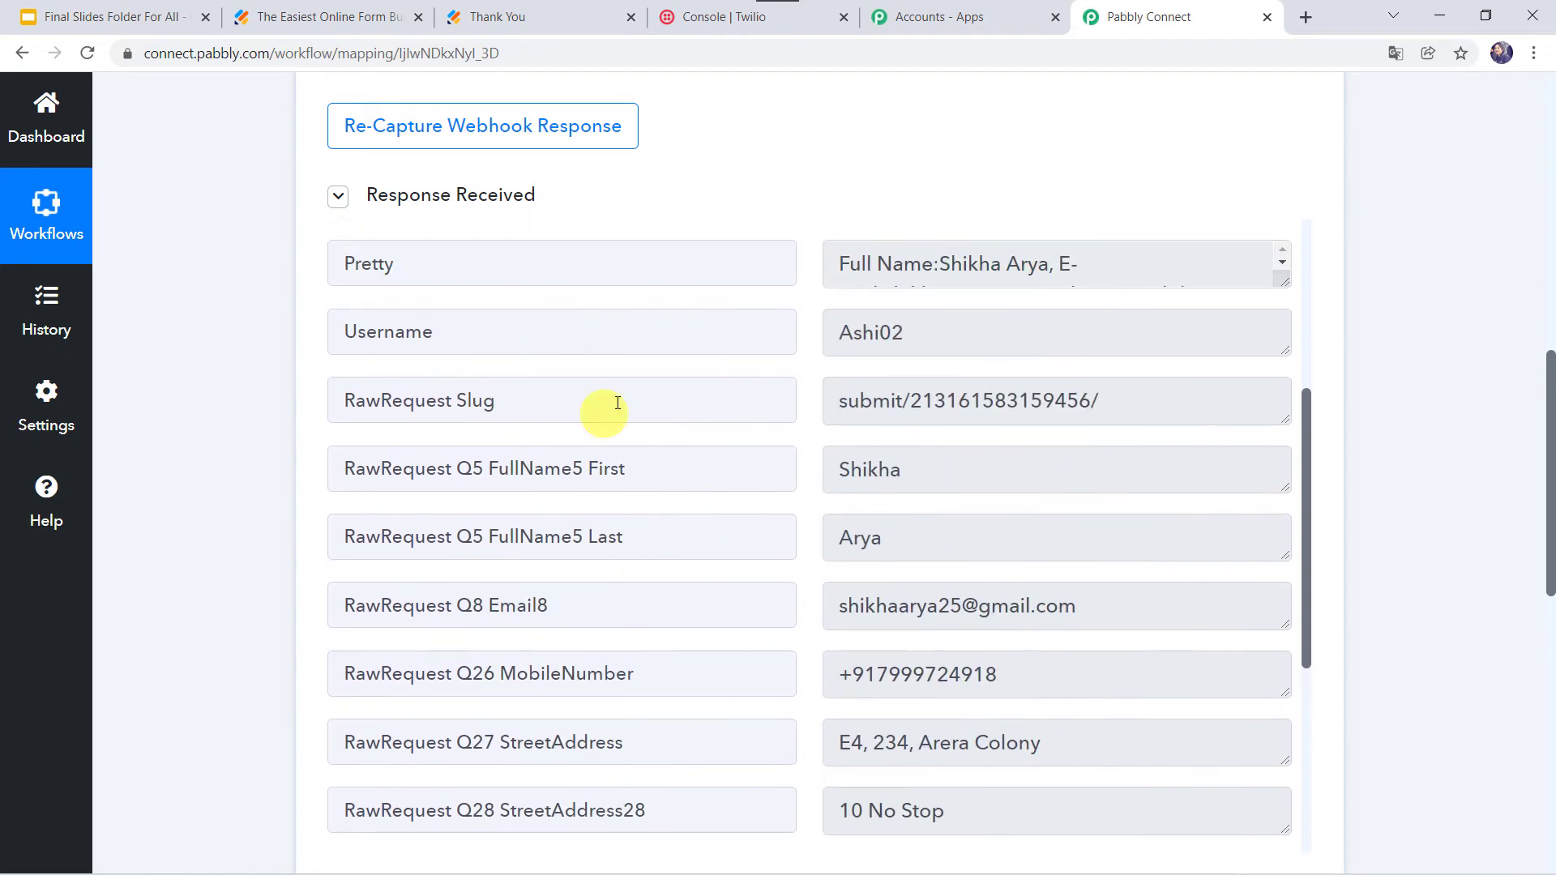
pyautogui.scroll(-4, 775, 579)
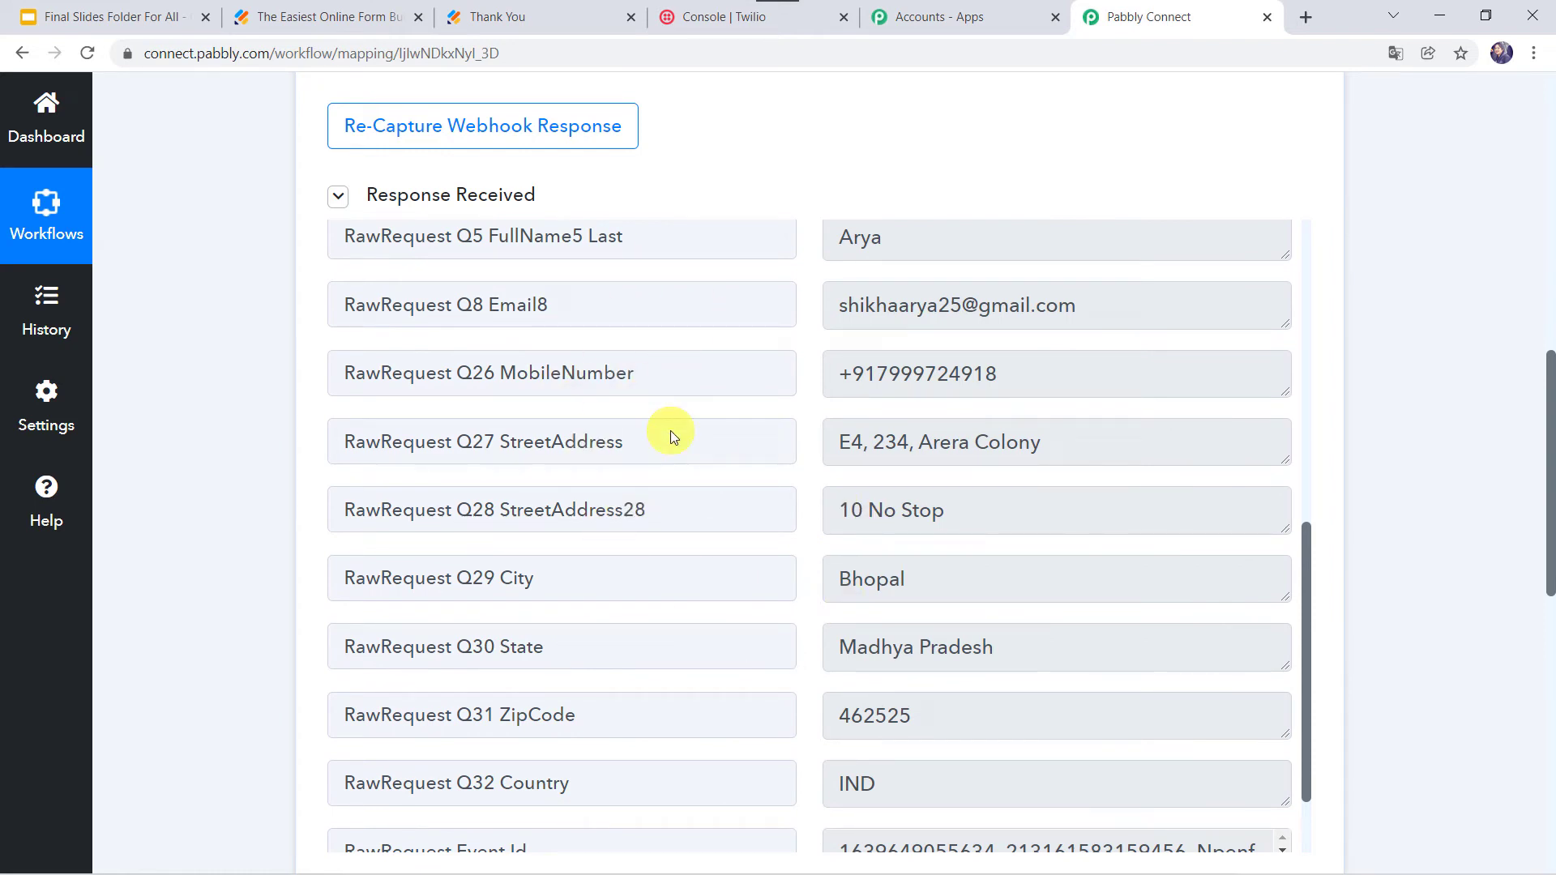
pyautogui.scroll(-1, 225, 640)
pyautogui.scroll(-5, 222, 634)
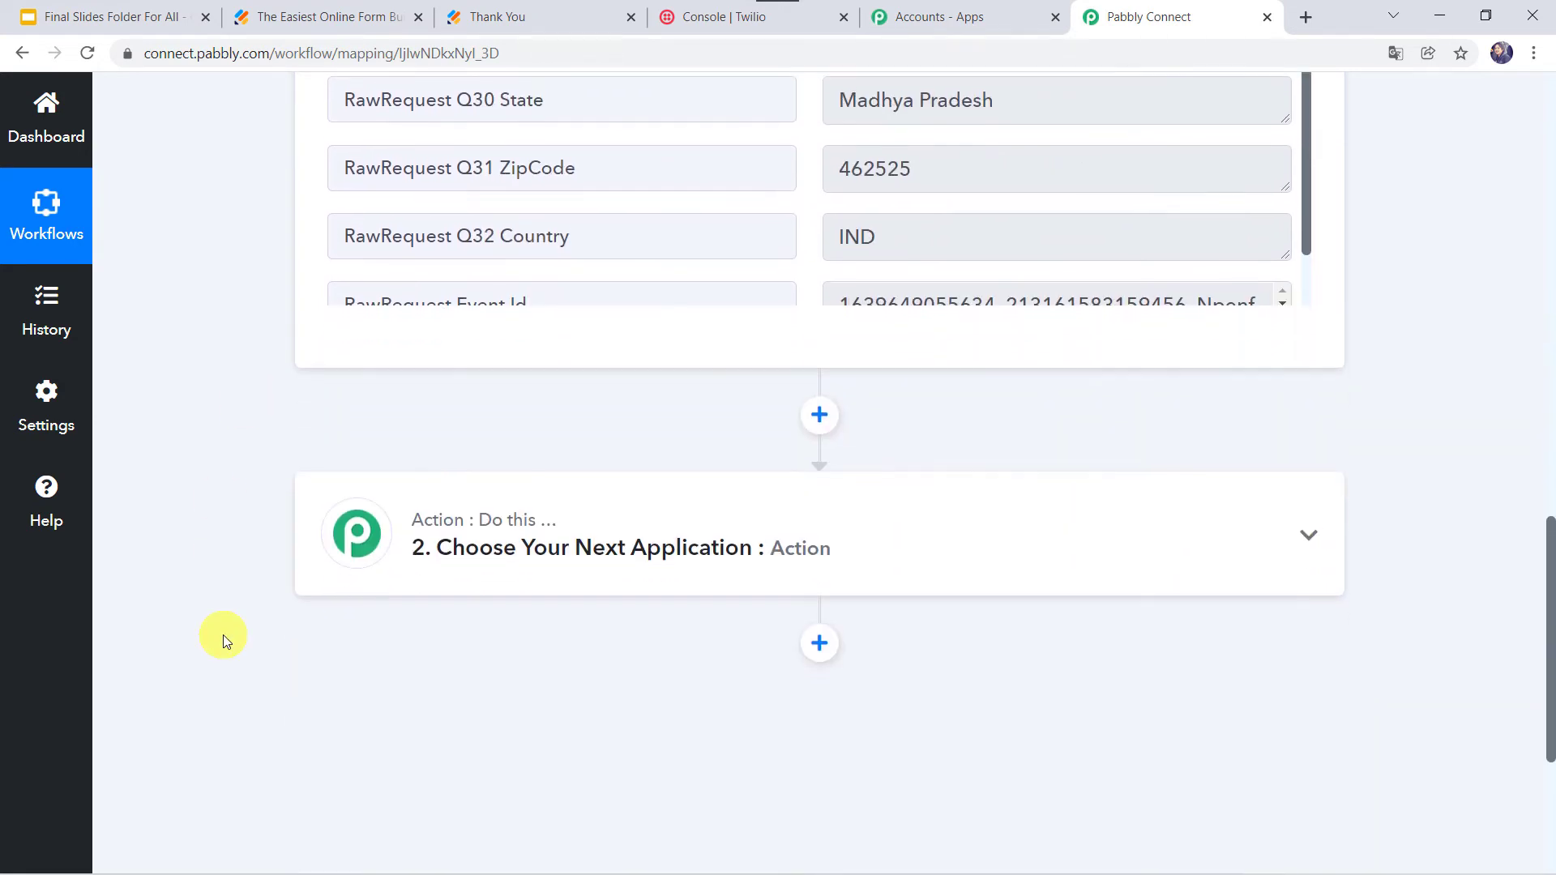
# Step: Set the action step to Twilio with the Send SMS Message event and choose Connect
pyautogui.click(802, 533)
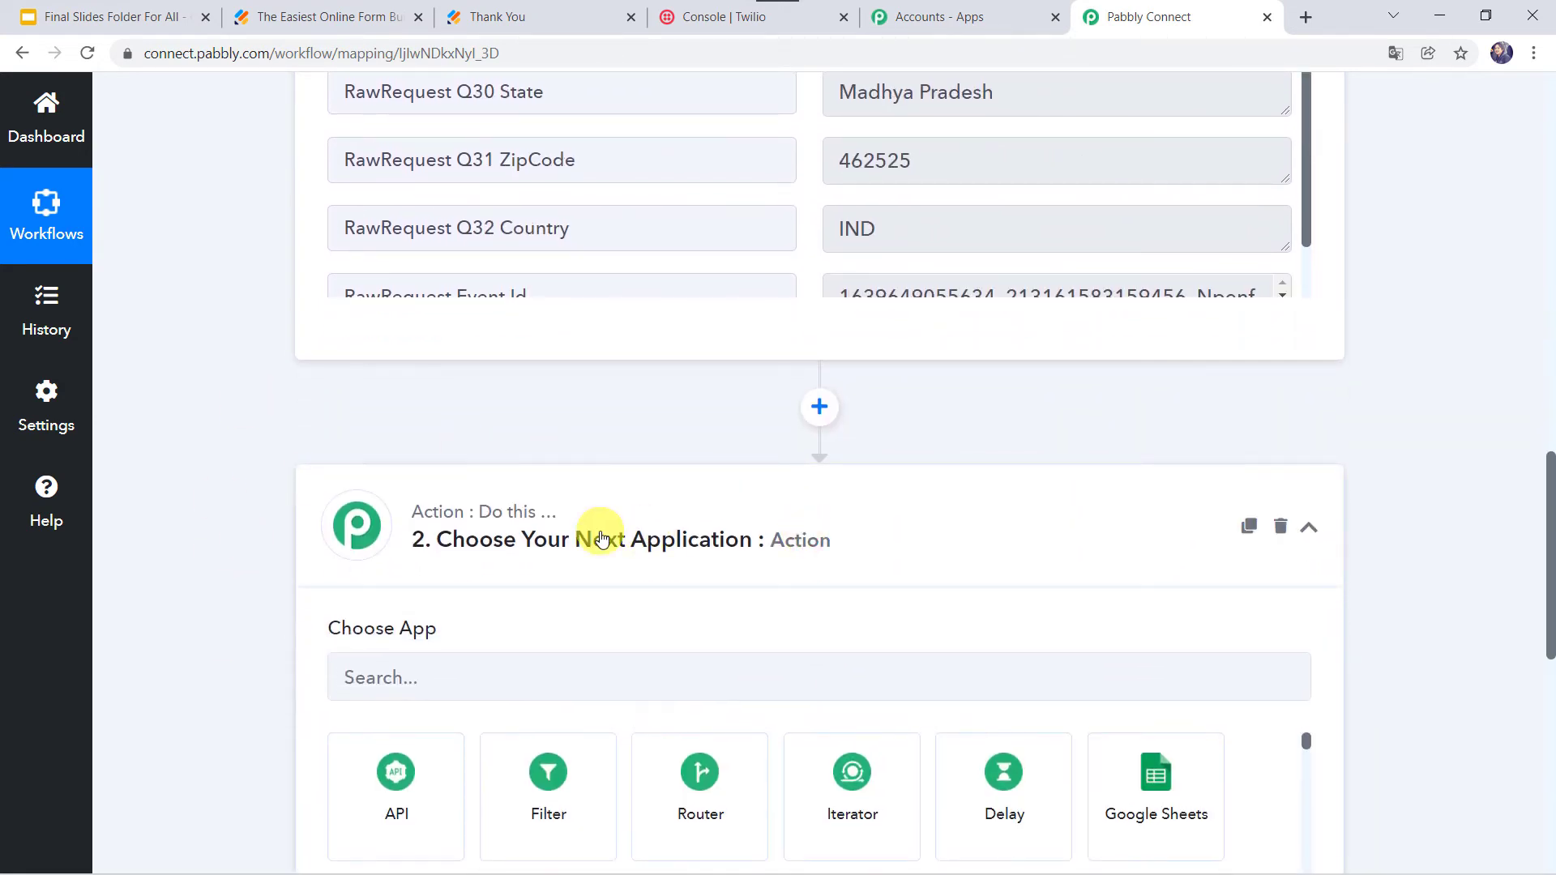
pyautogui.scroll(-3, 594, 535)
pyautogui.click(459, 425)
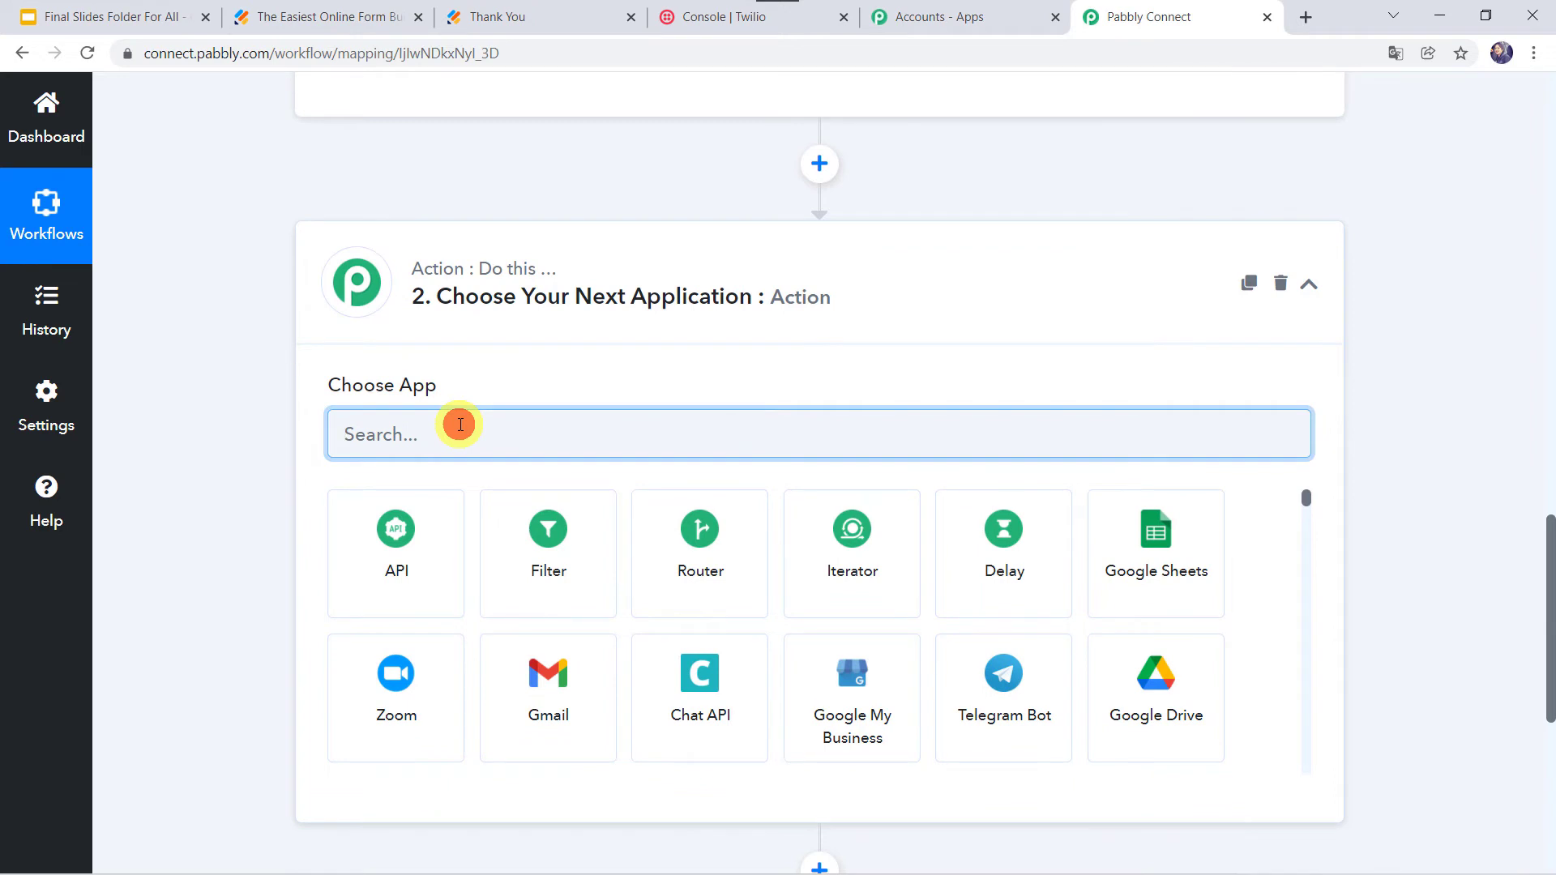
pyautogui.write('Twil')
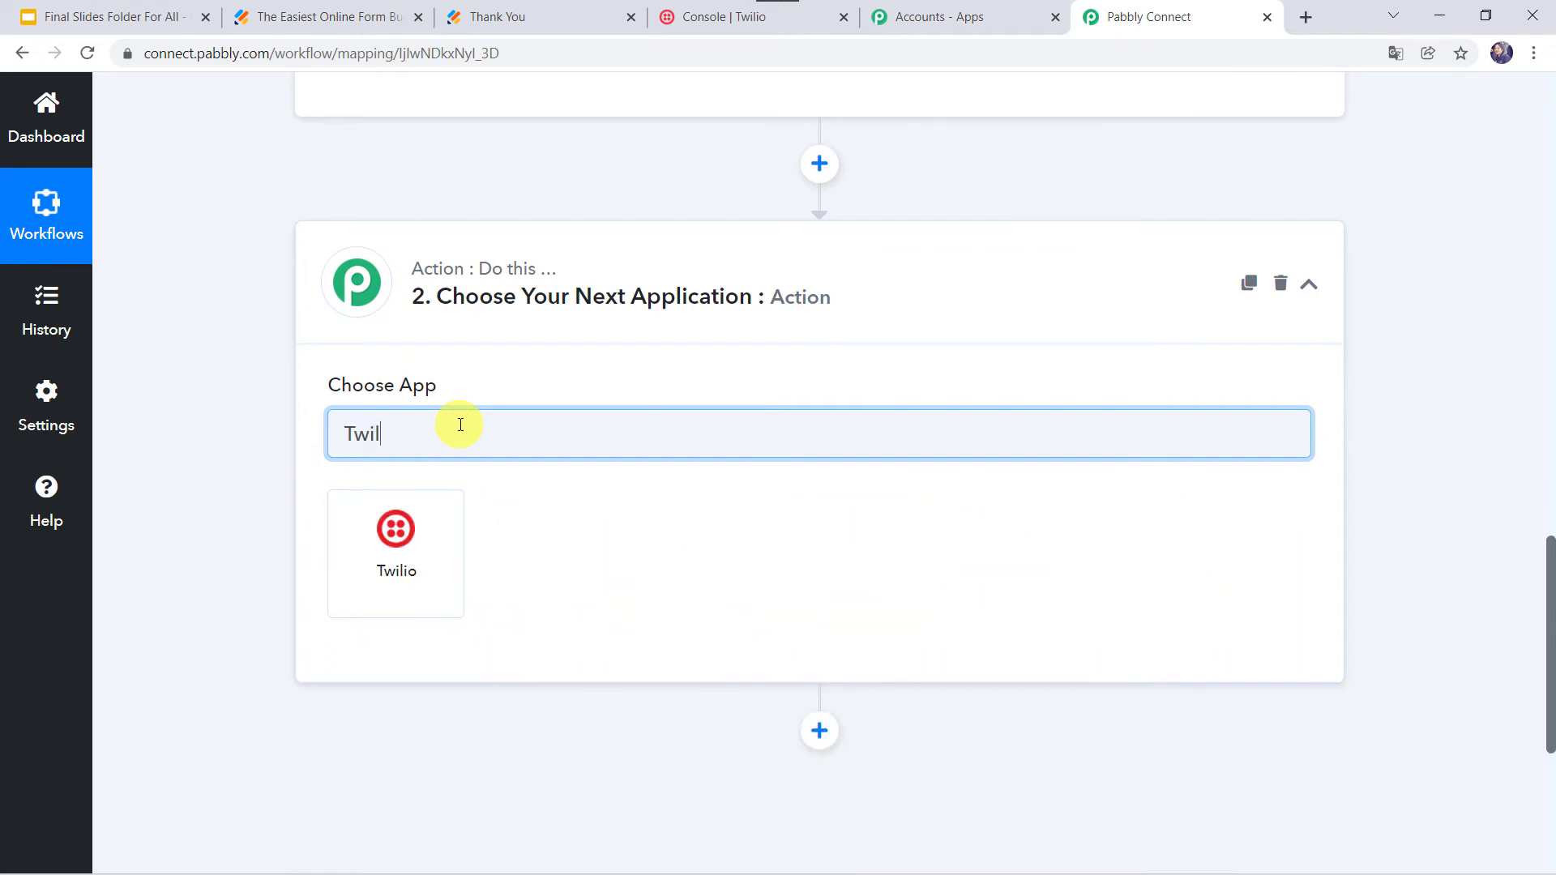
pyautogui.click(393, 567)
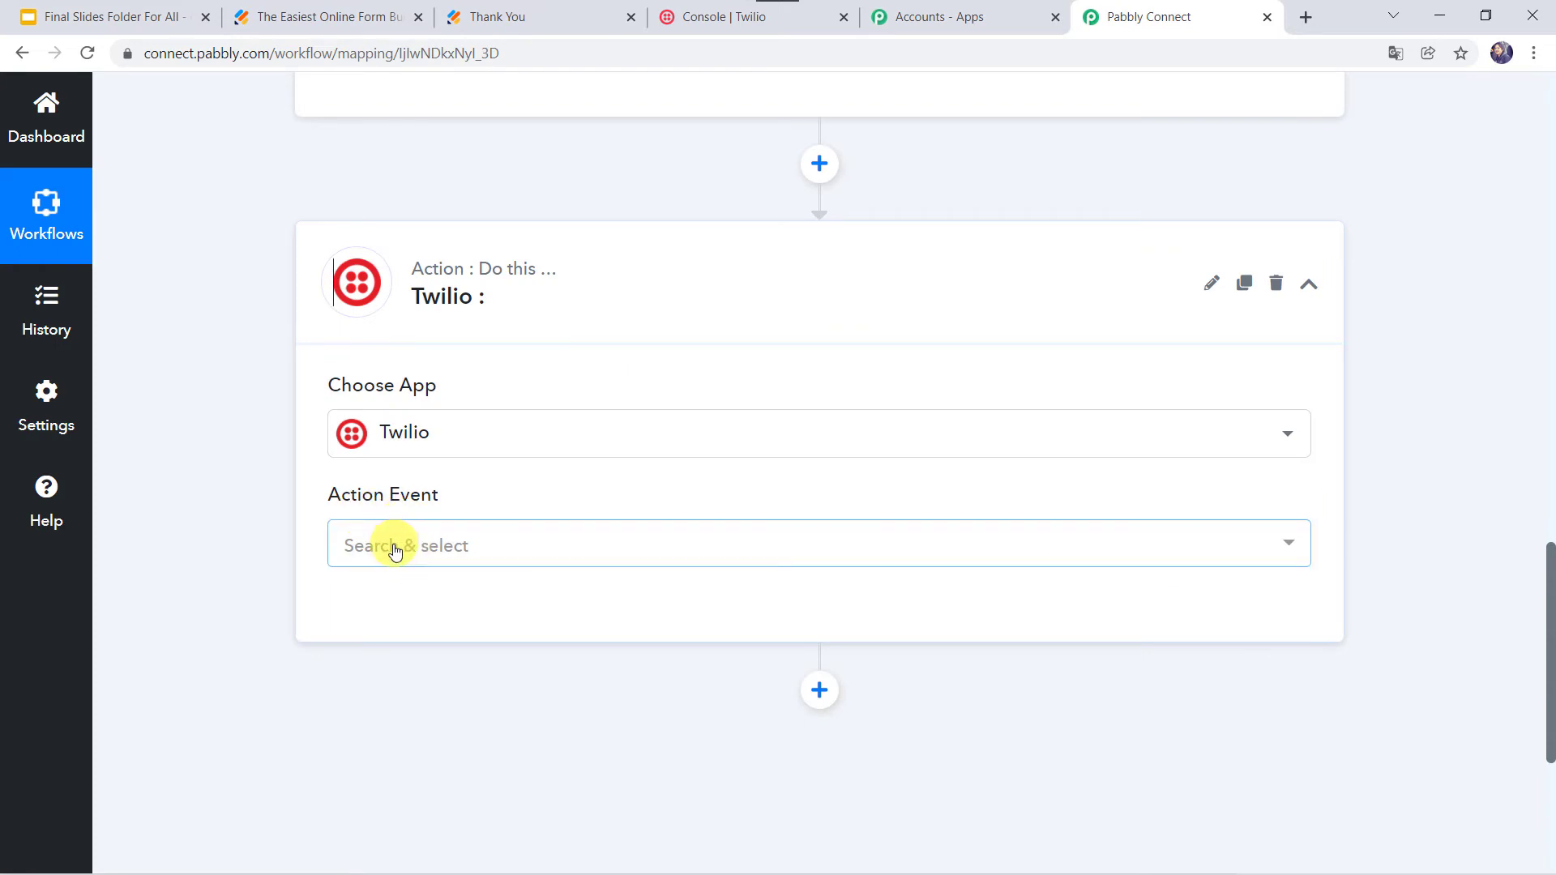
pyautogui.click(394, 551)
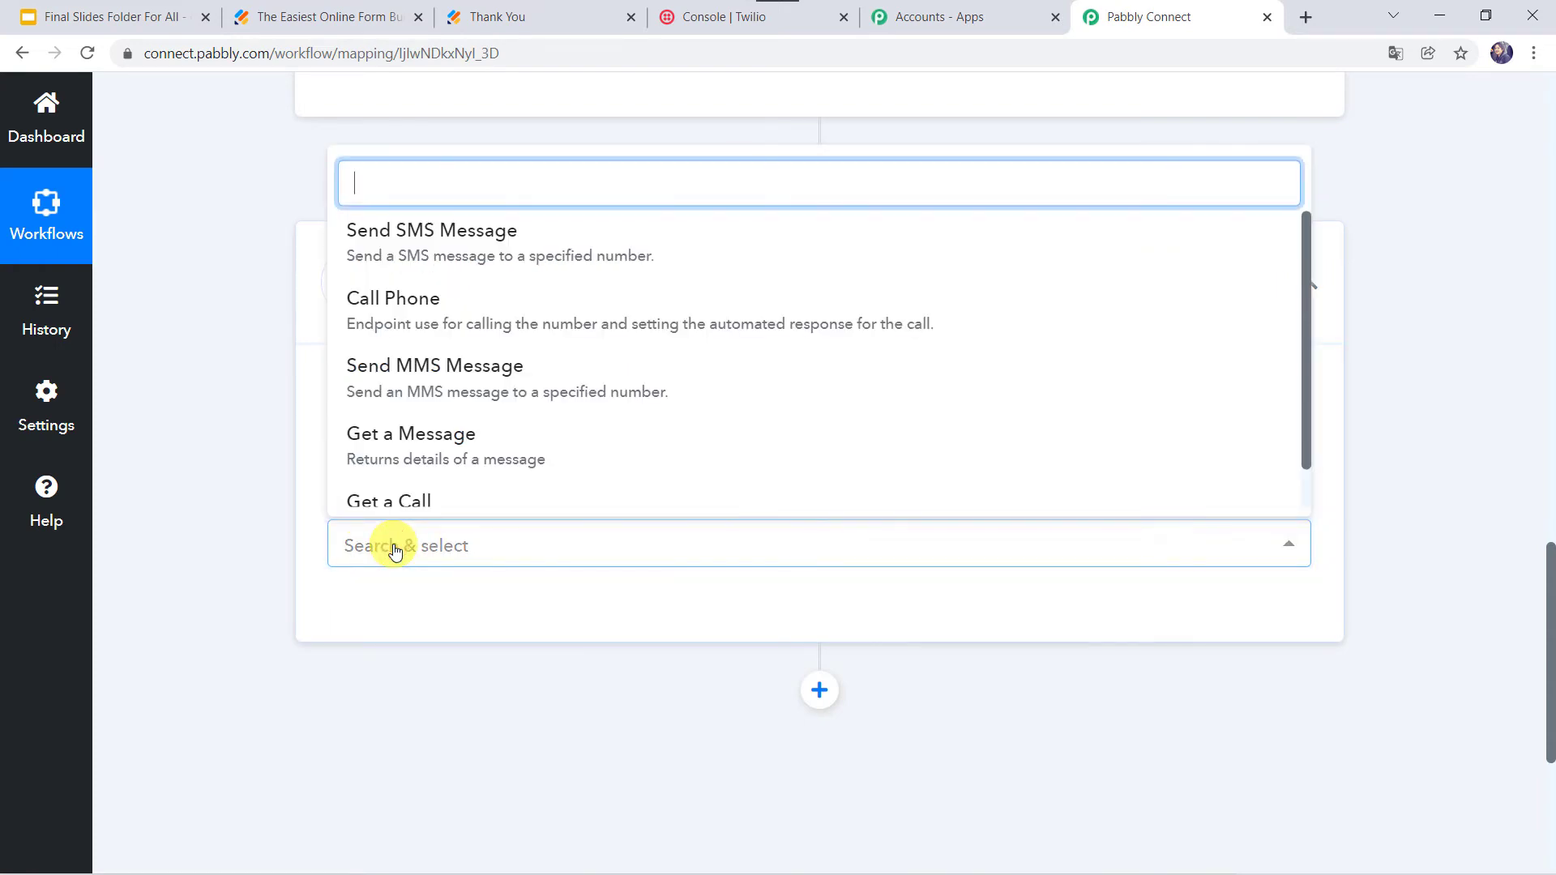
pyautogui.click(463, 257)
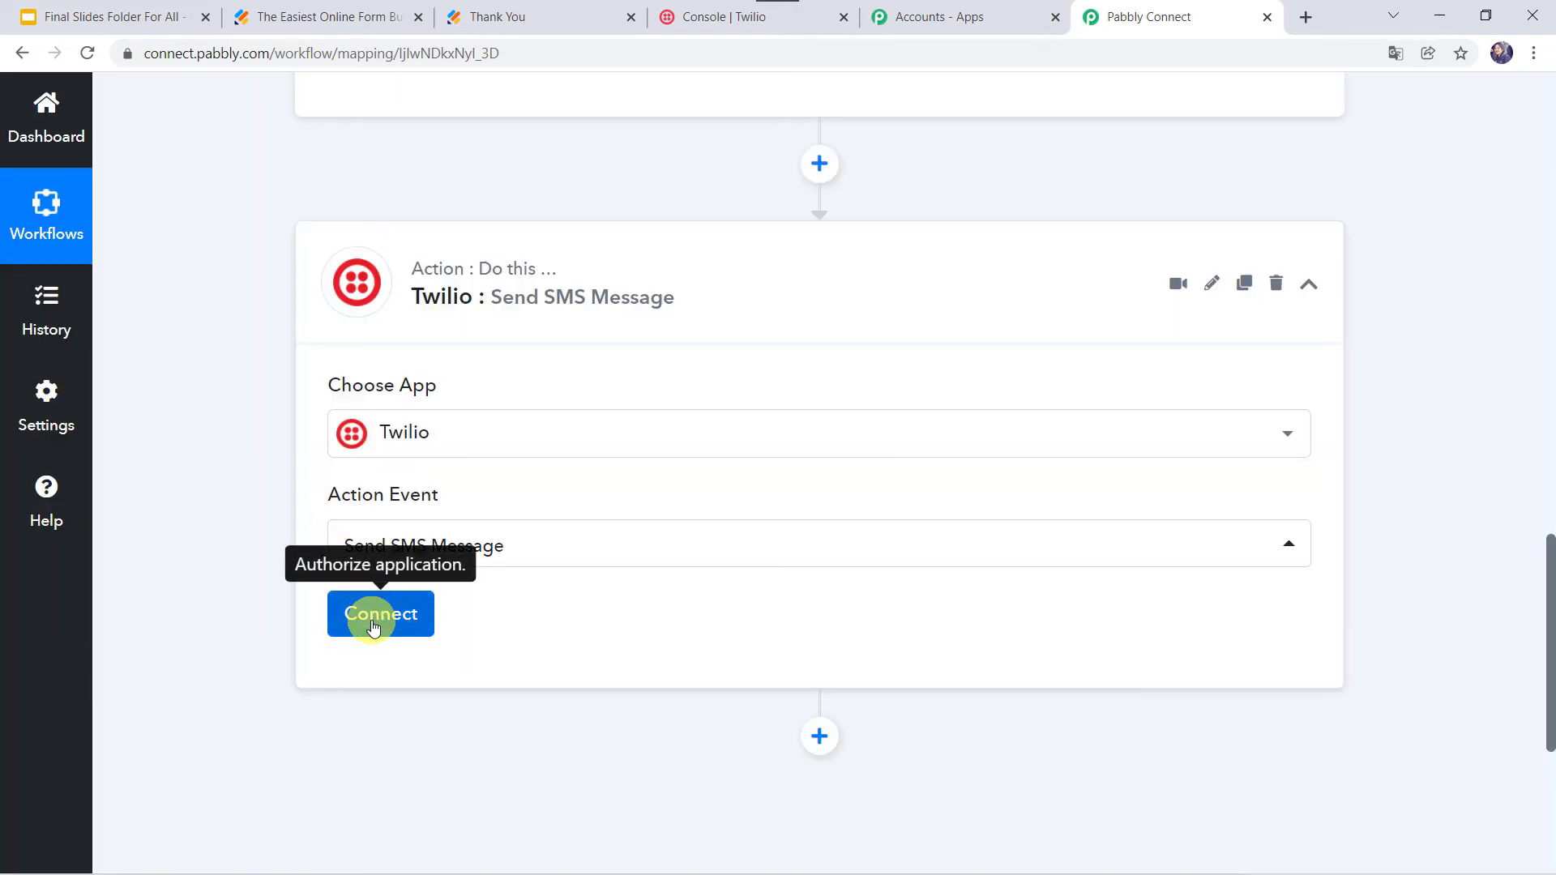
pyautogui.click(373, 623)
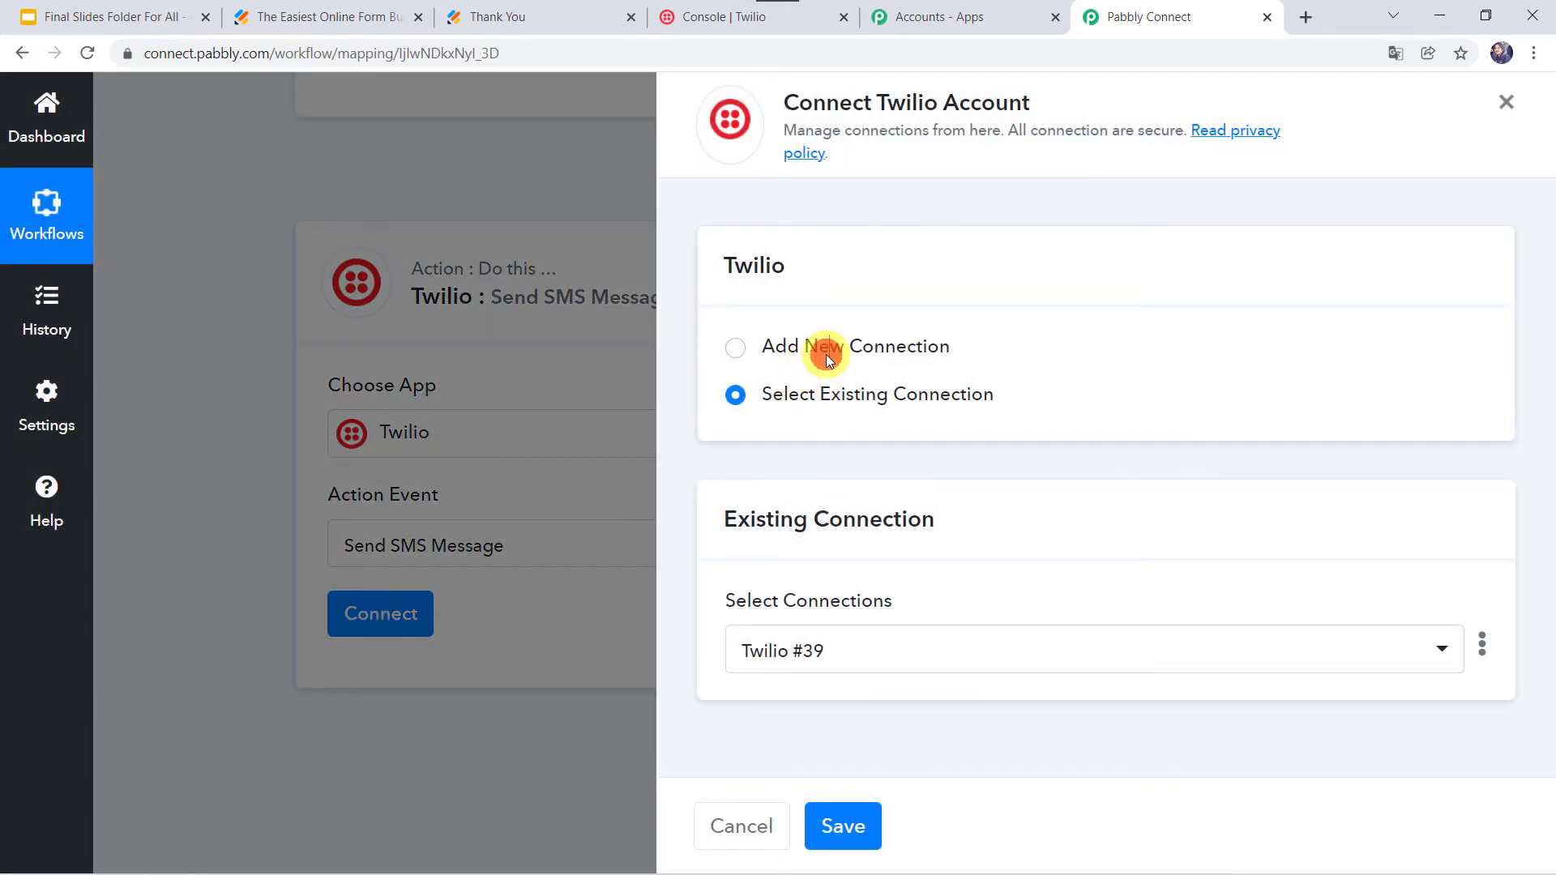
# Step: Add a new Twilio connection and paste the console's Account SID into both SID fields
pyautogui.click(825, 353)
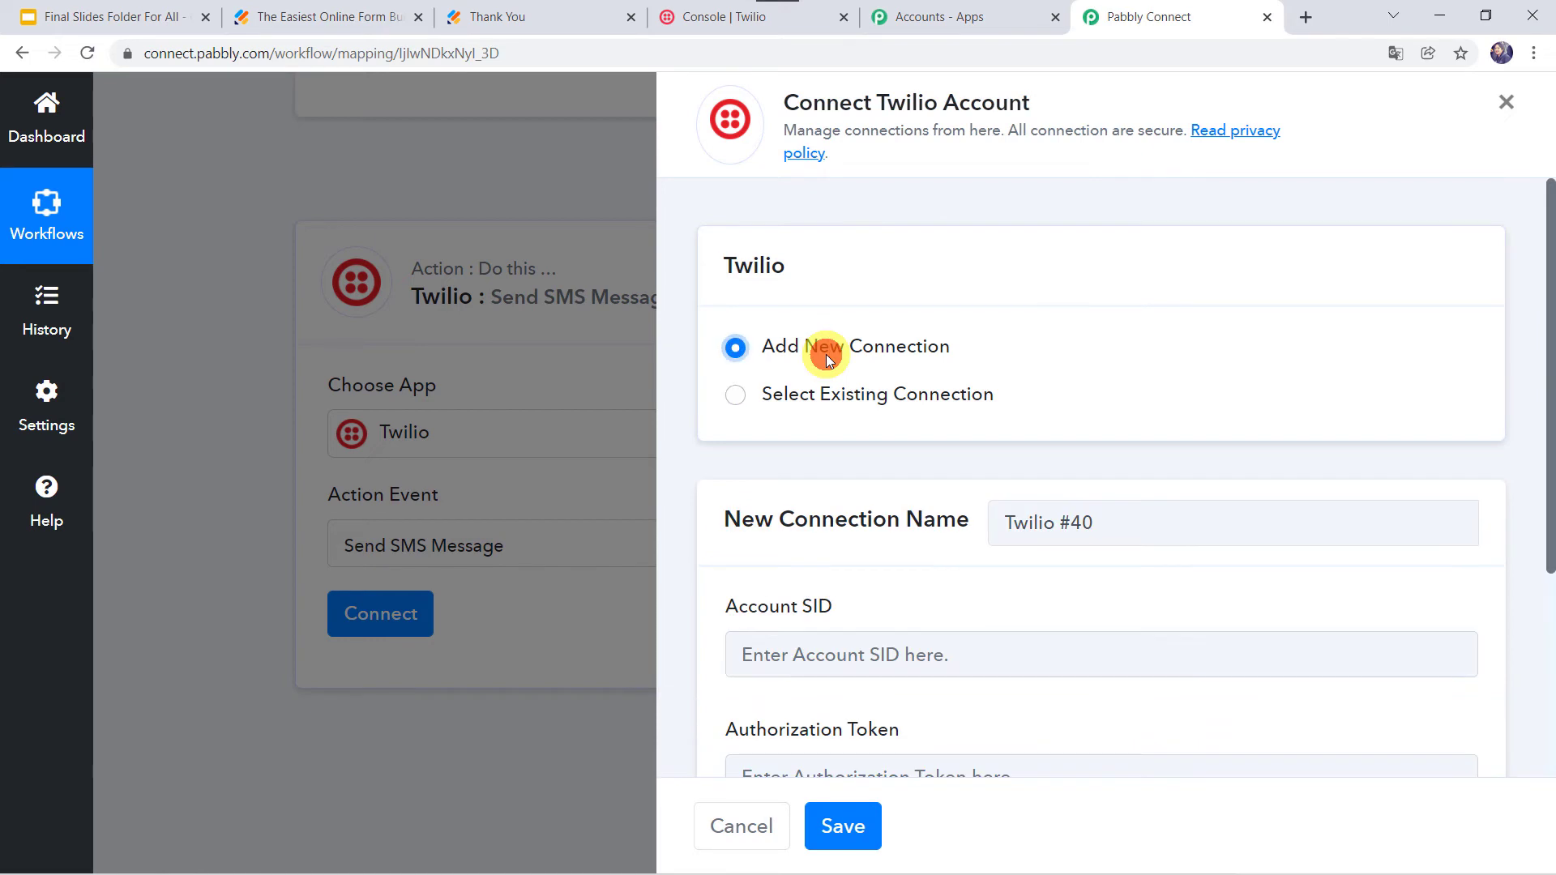
pyautogui.scroll(-3, 865, 494)
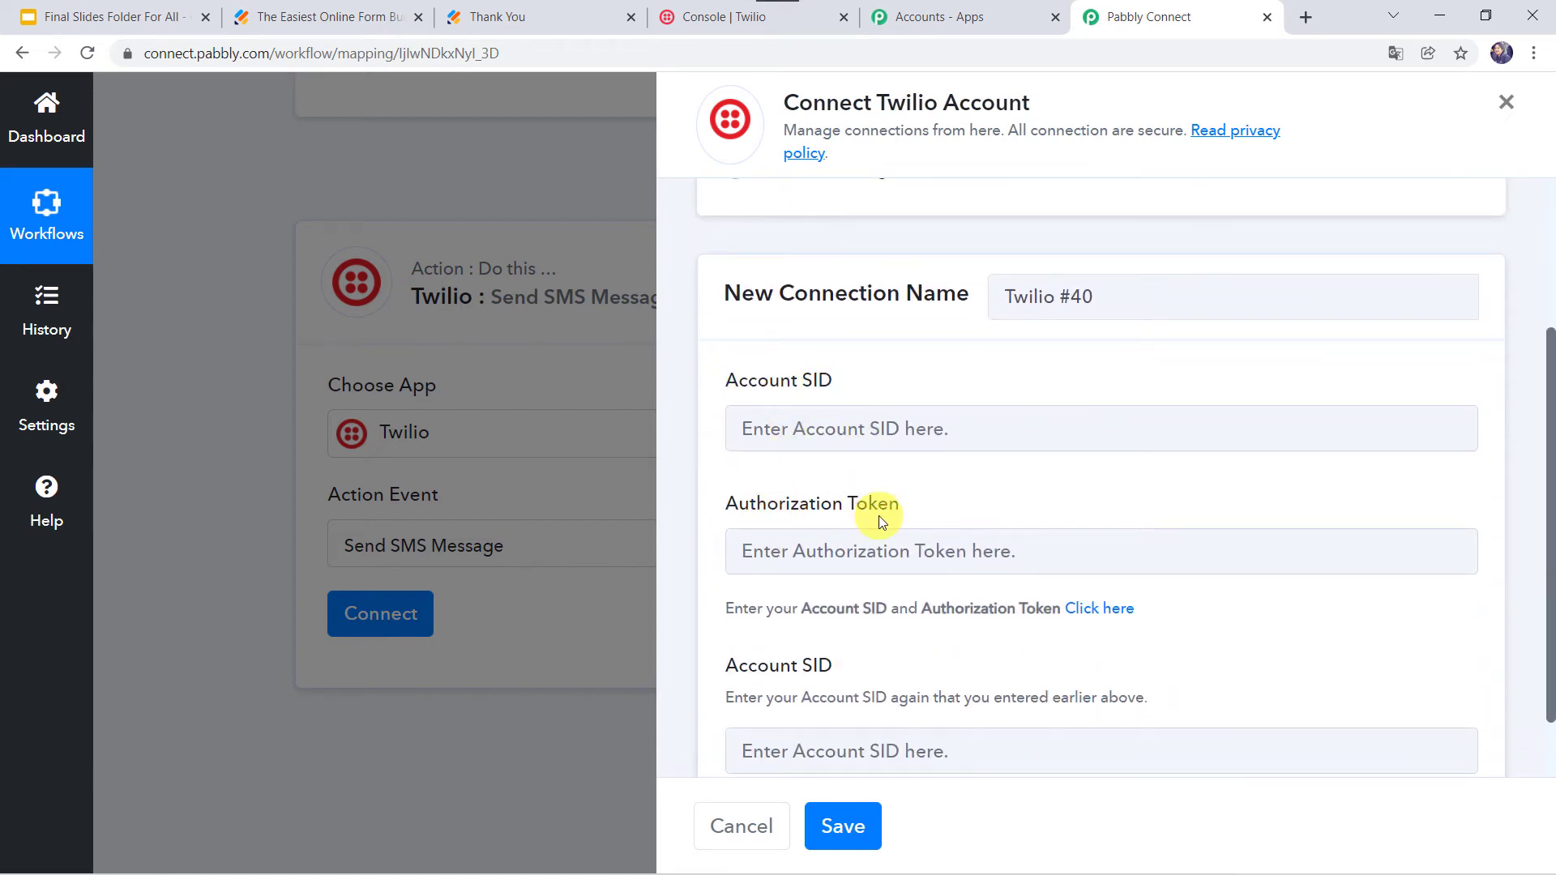
pyautogui.scroll(-1, 880, 521)
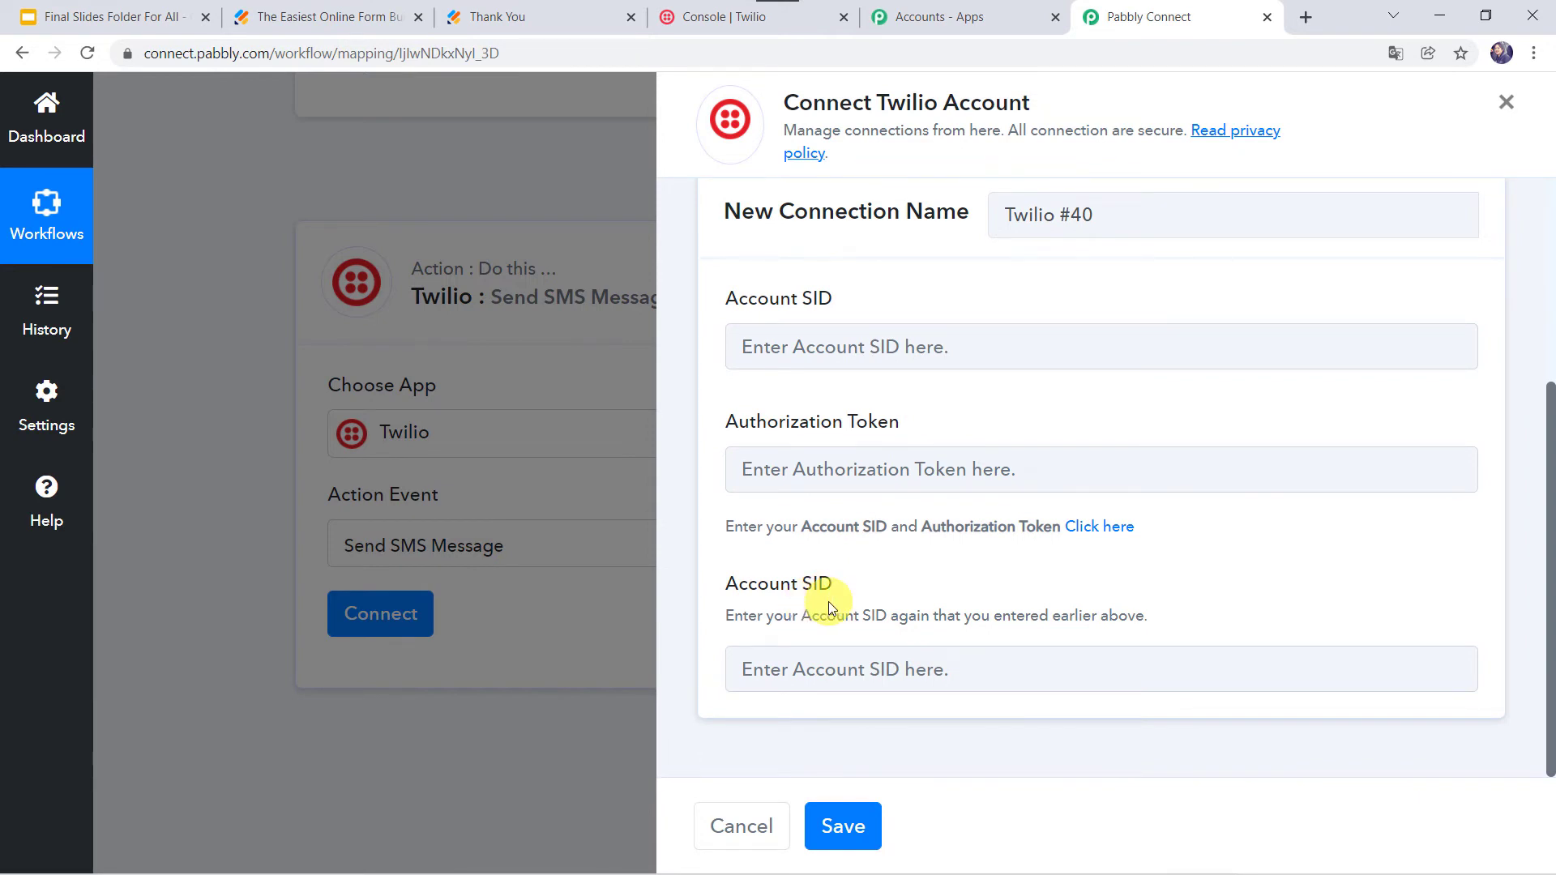
pyautogui.click(695, 16)
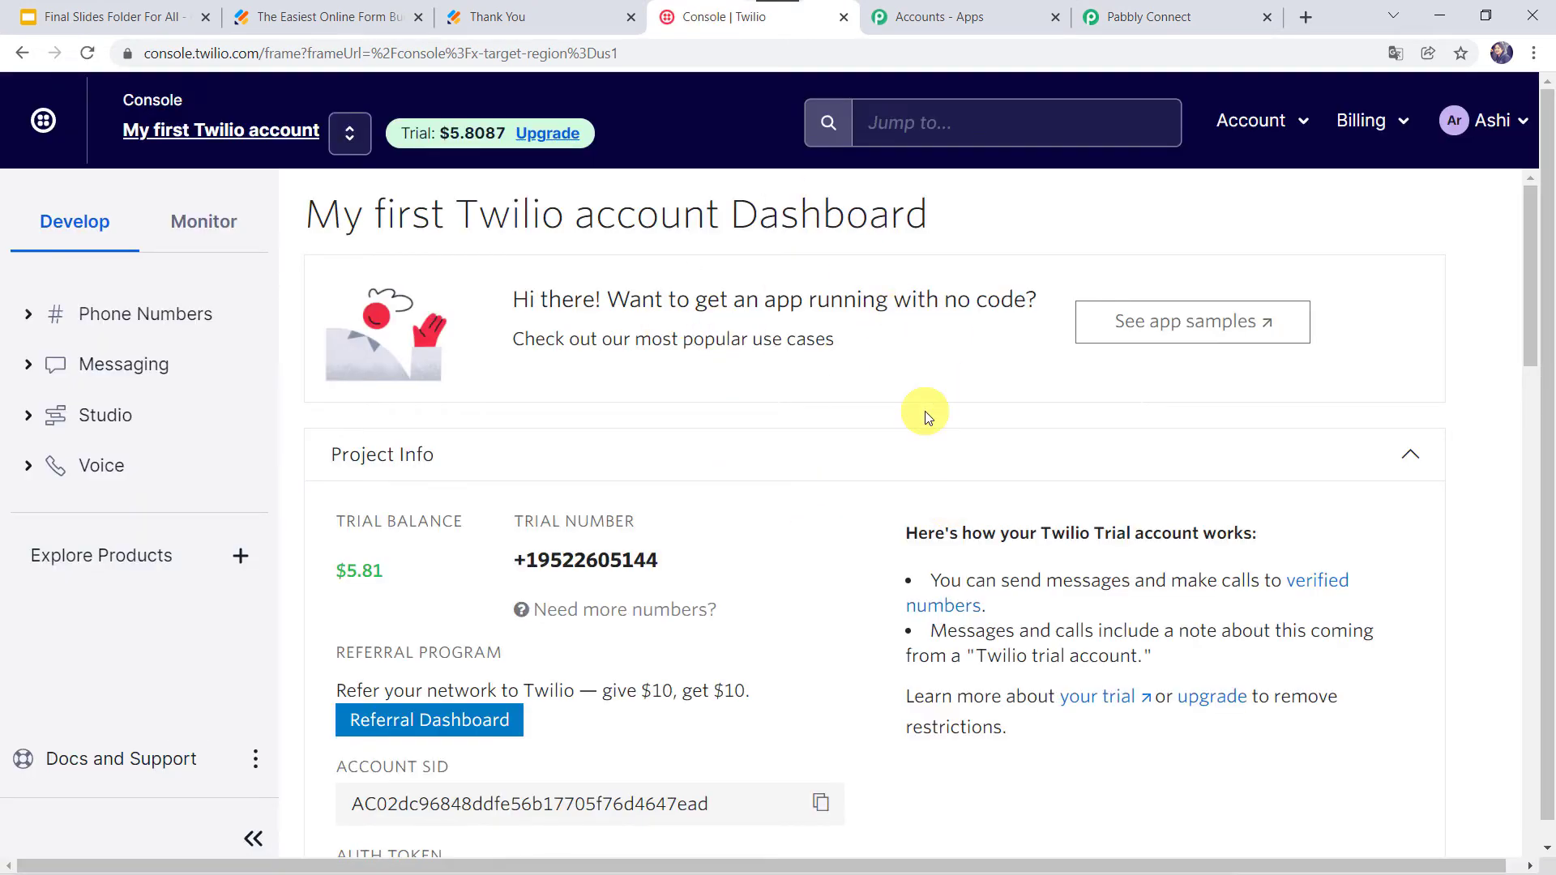
pyautogui.scroll(-5, 926, 413)
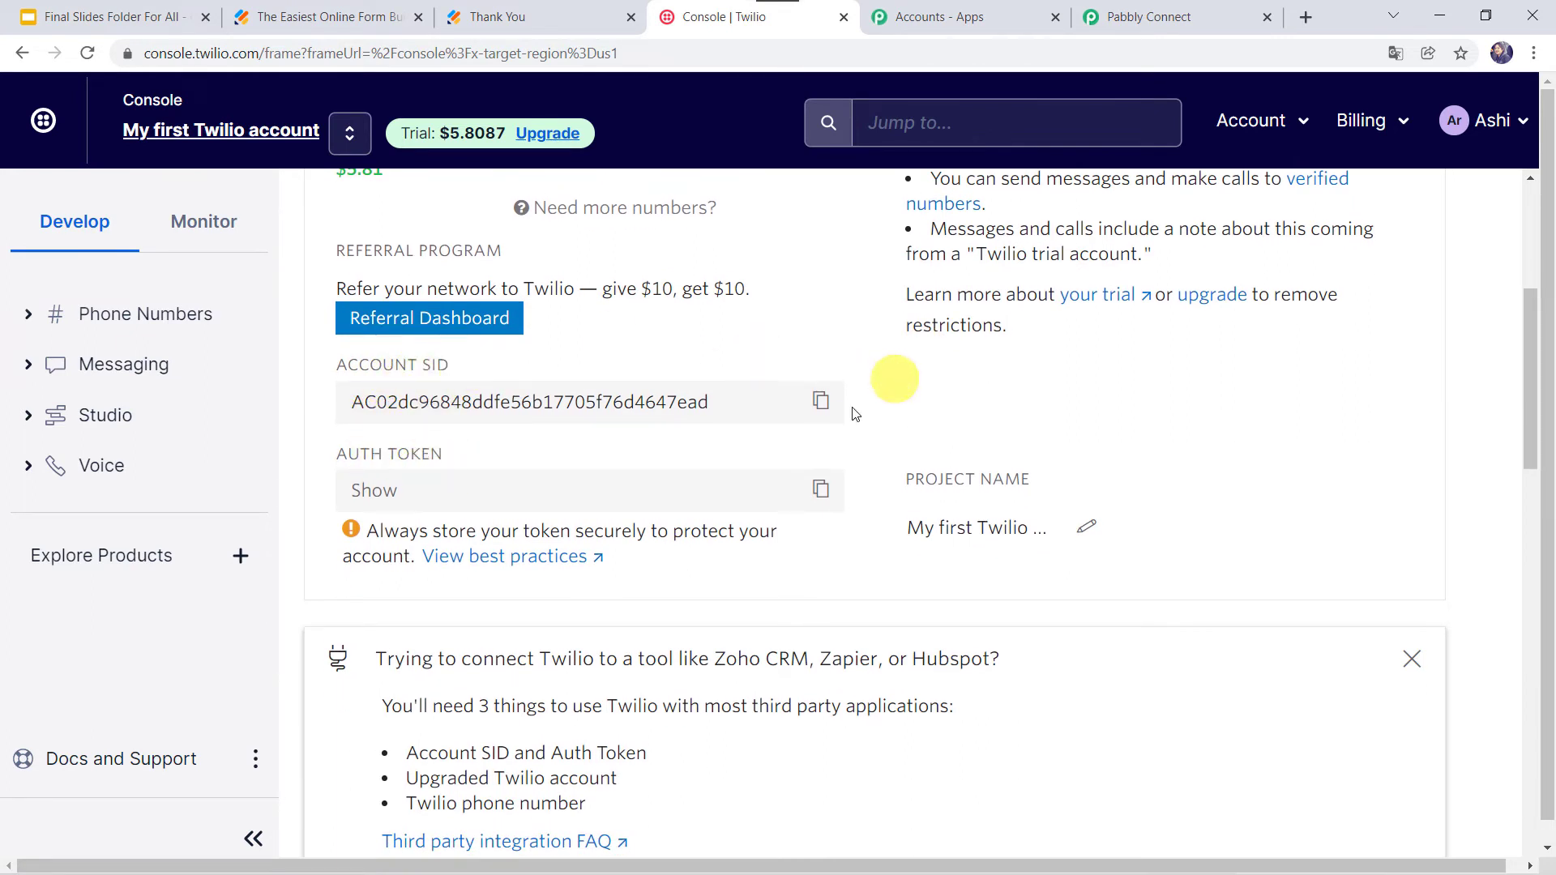
pyautogui.click(820, 402)
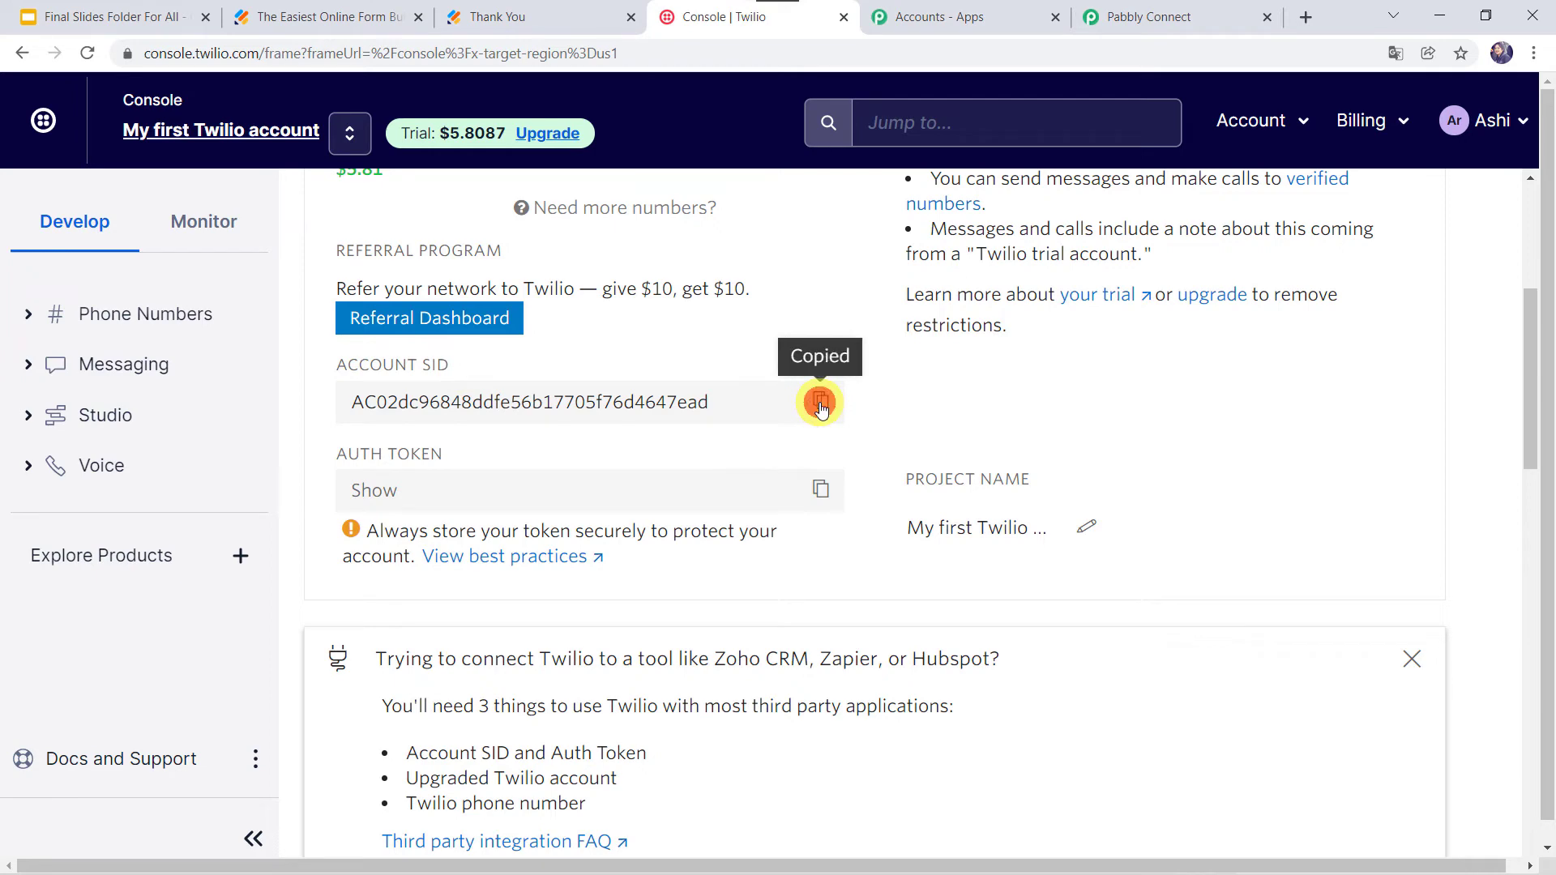
pyautogui.click(1144, 30)
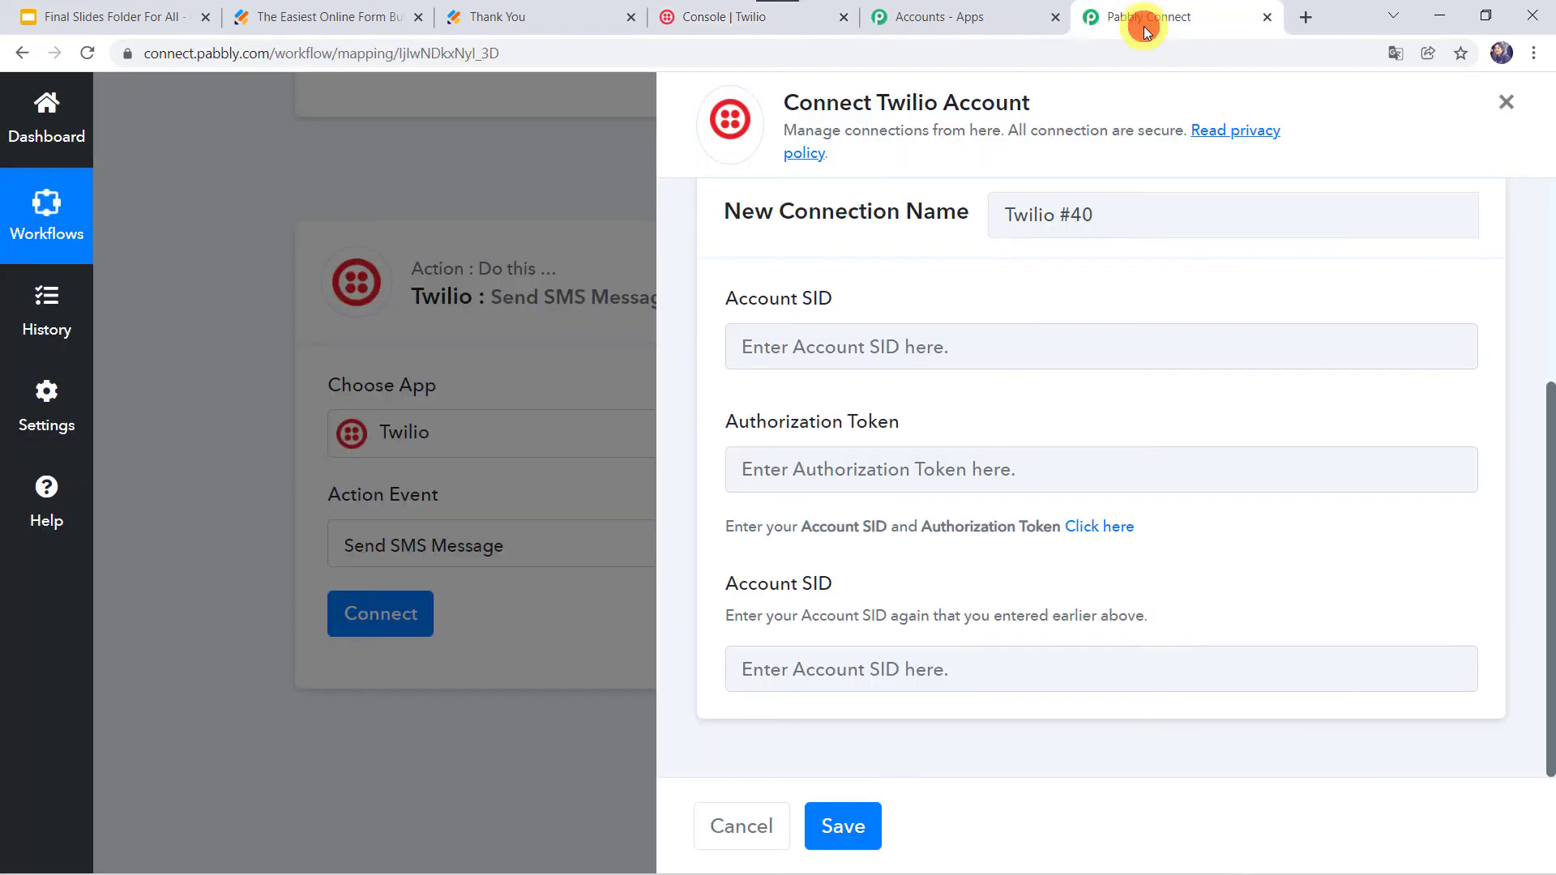
pyautogui.rightClick(808, 345)
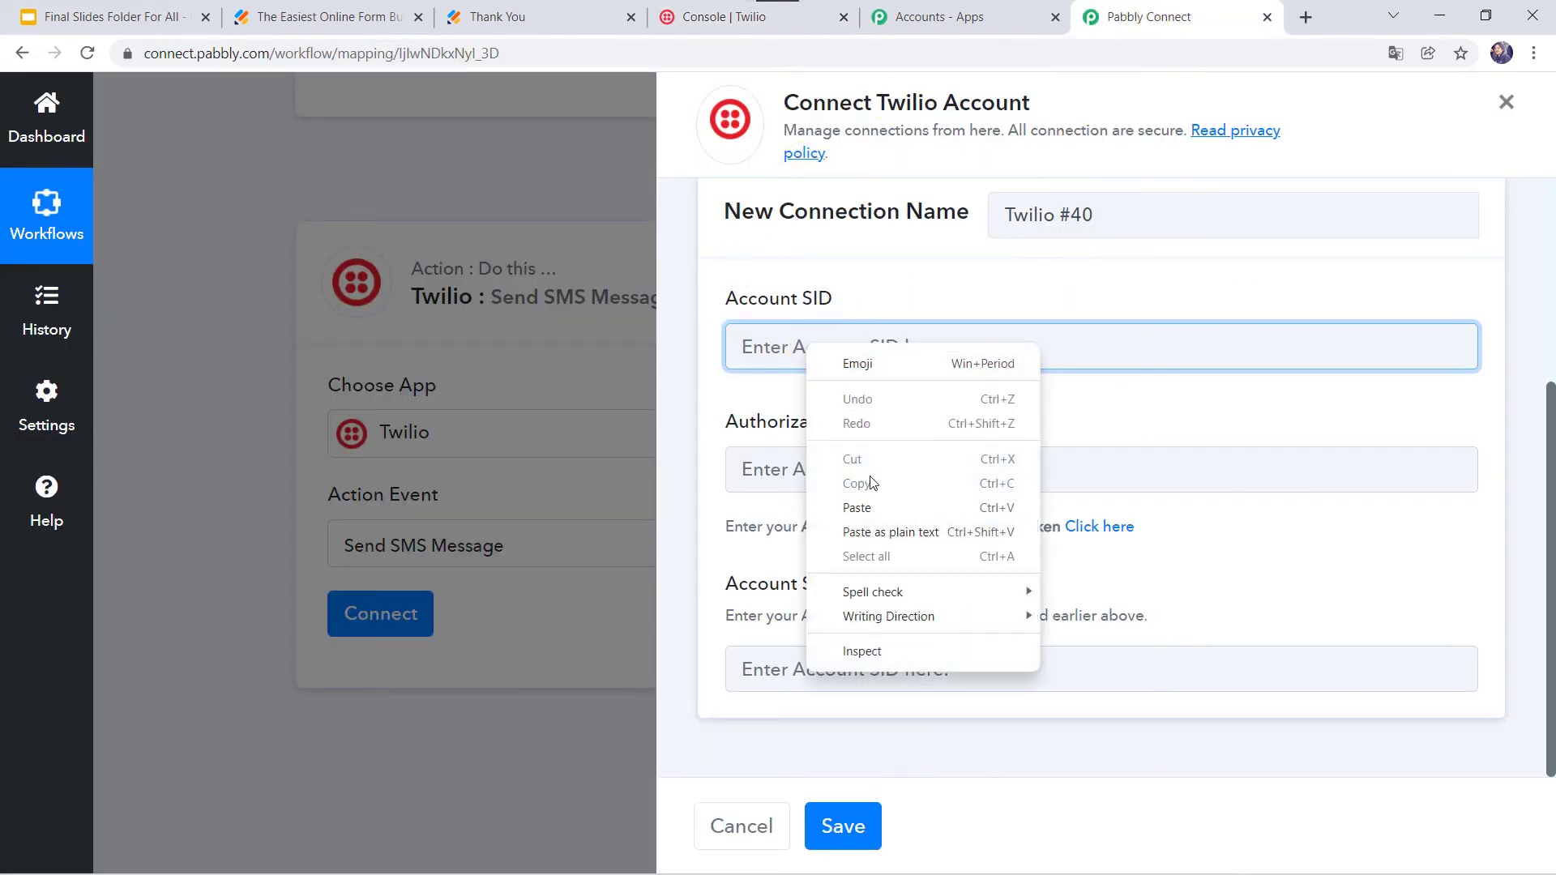
pyautogui.click(858, 508)
pyautogui.click(837, 671)
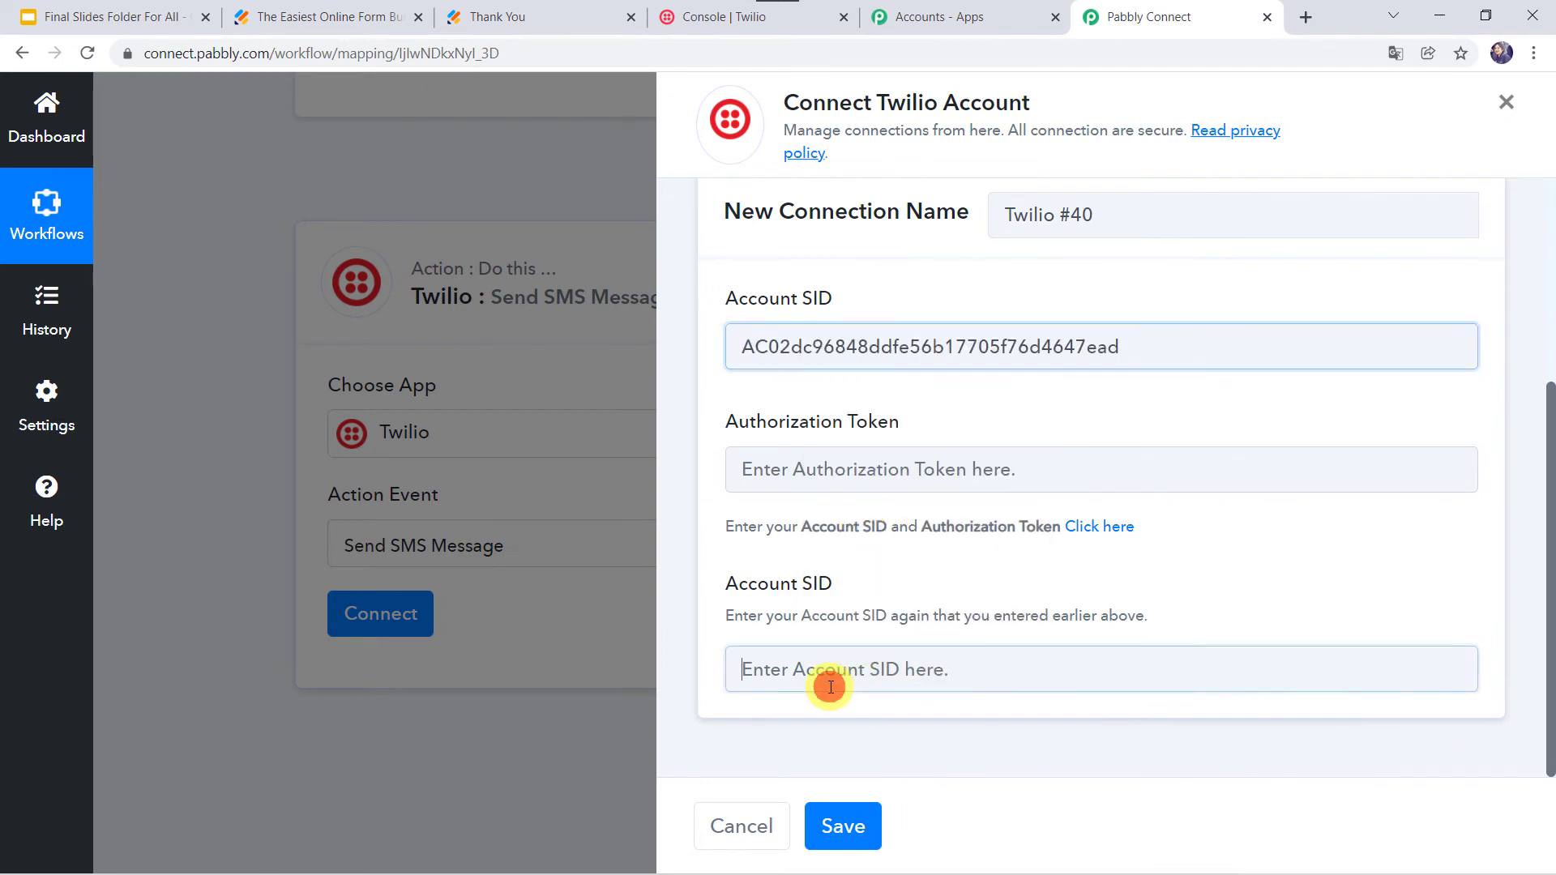
pyautogui.rightClick(829, 677)
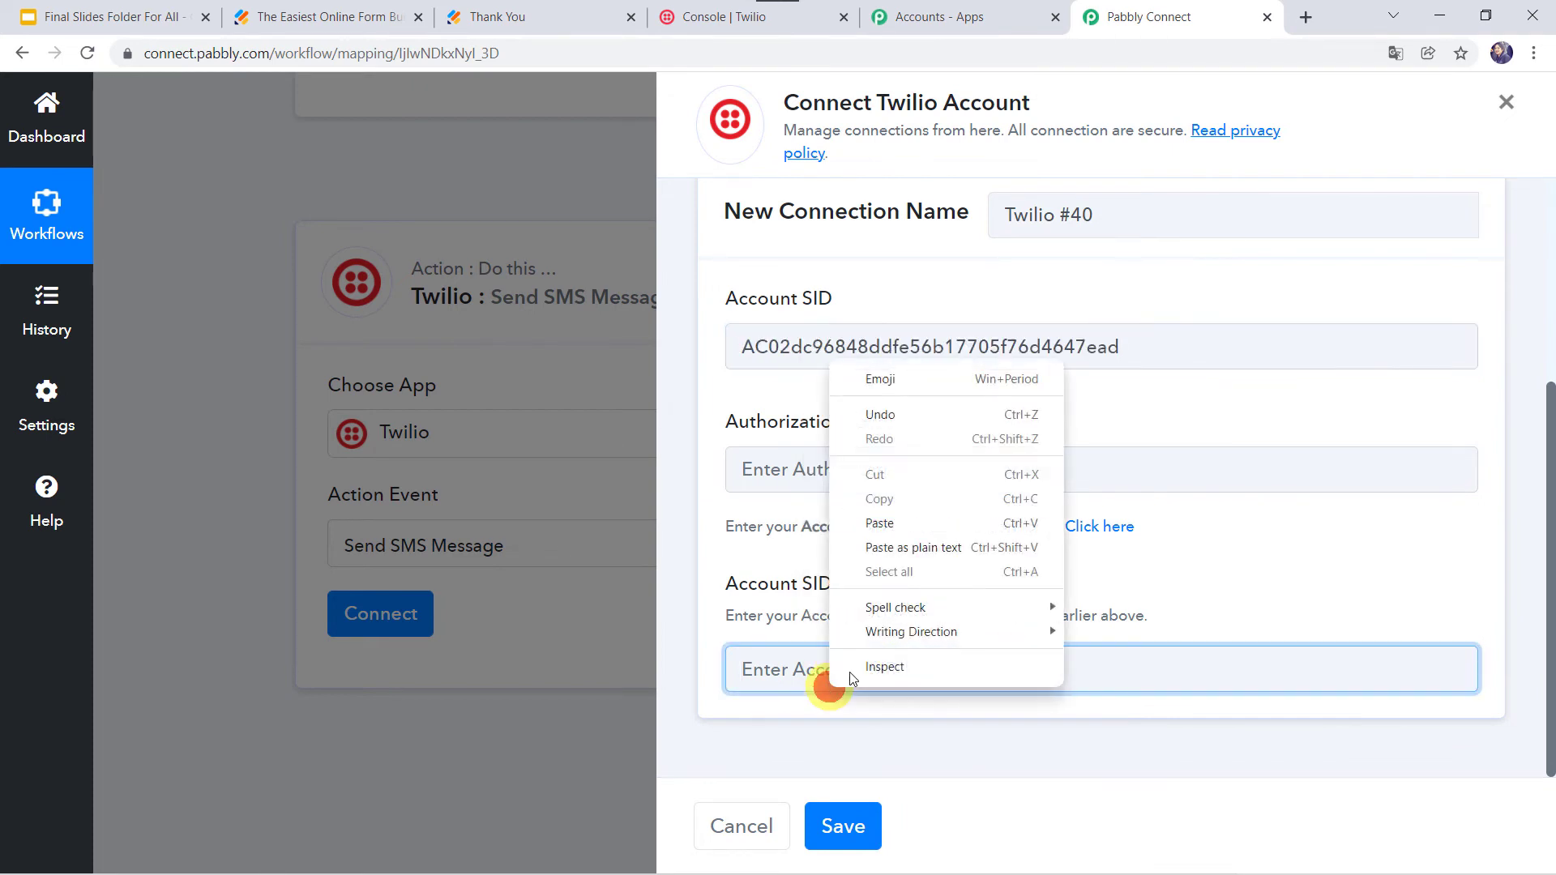
pyautogui.click(893, 521)
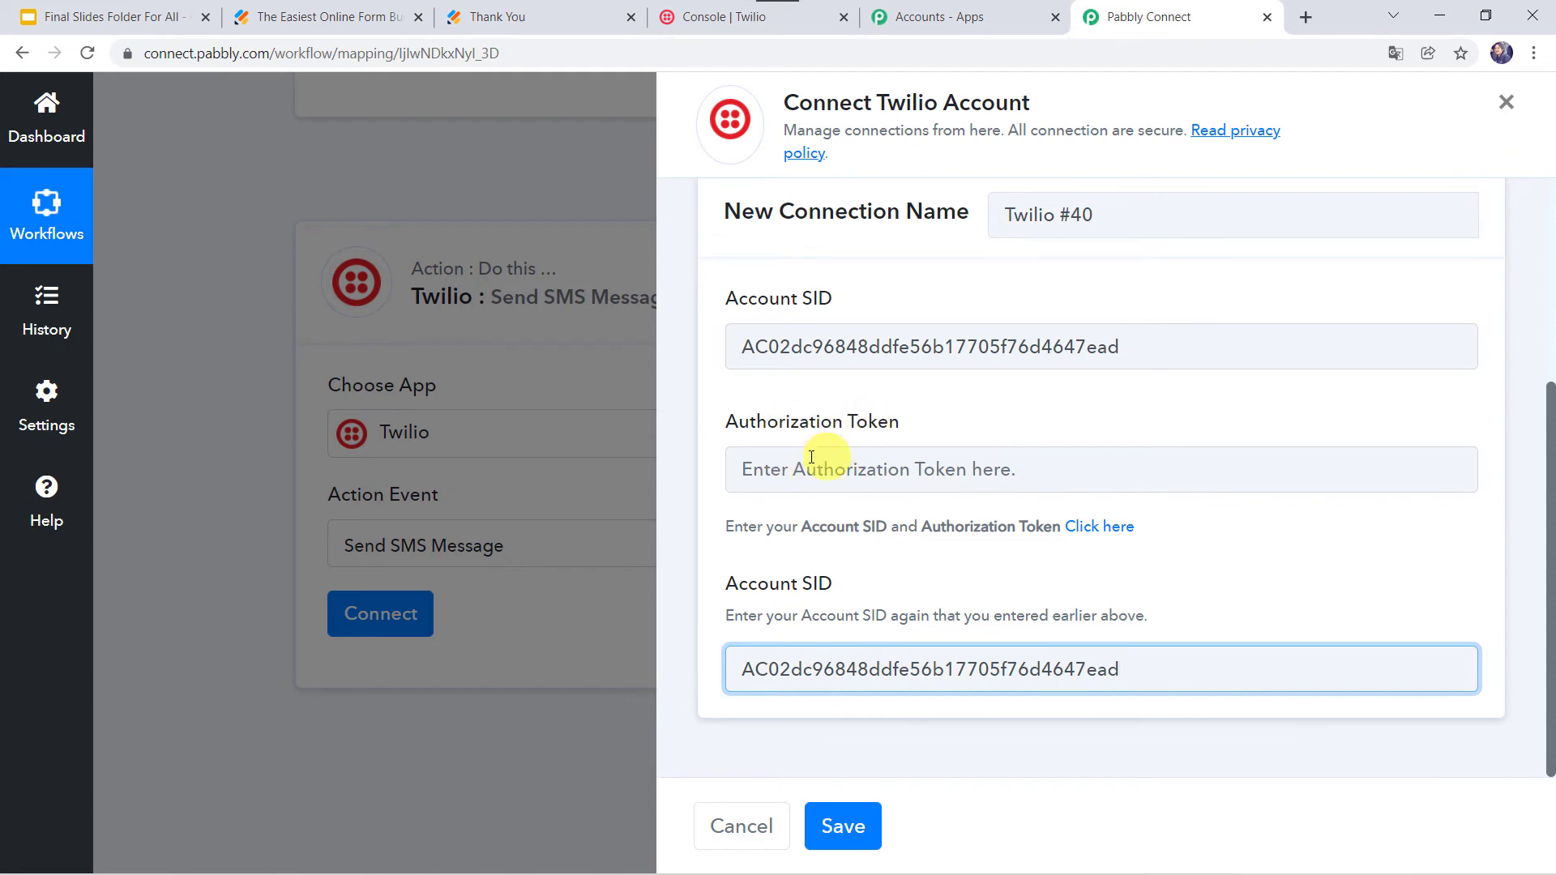
# Step: Paste the Twilio auth token into the token field and save the connection
pyautogui.click(704, 19)
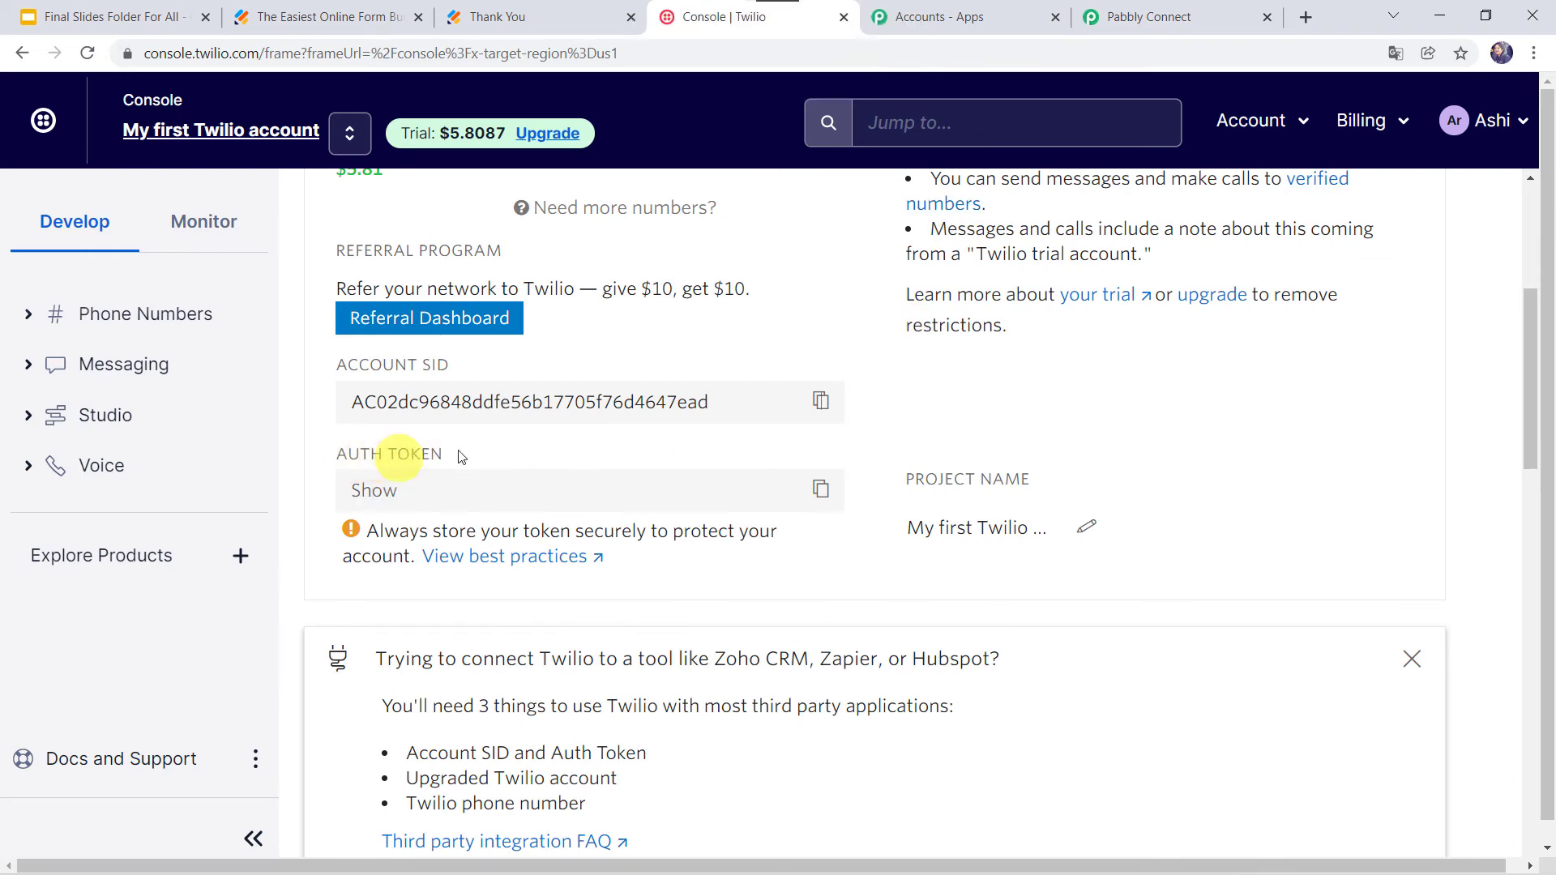
pyautogui.click(816, 489)
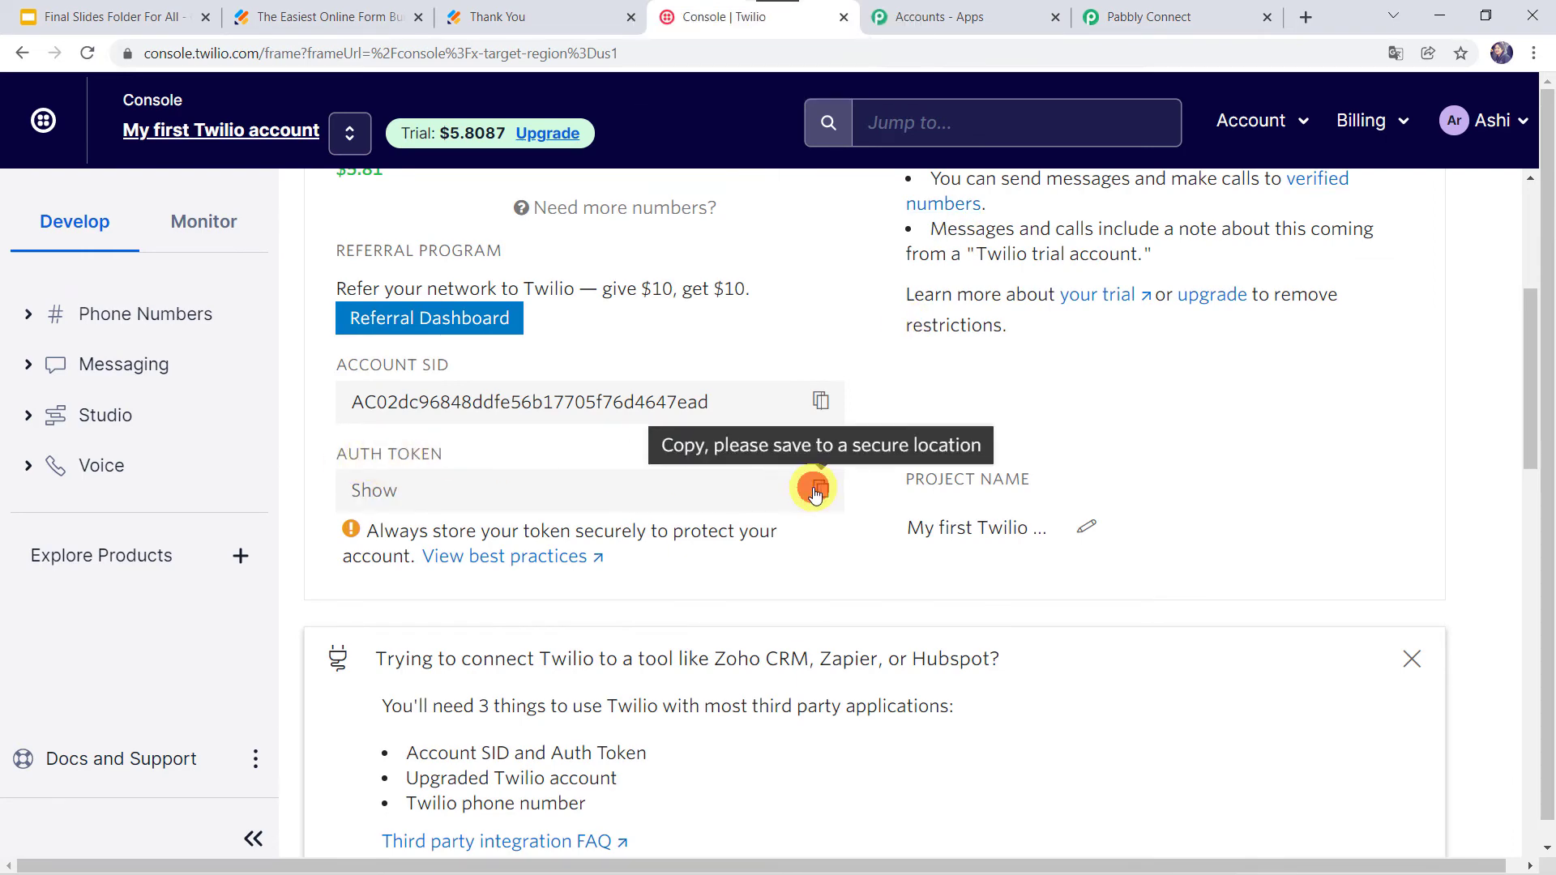
pyautogui.click(1159, 13)
pyautogui.click(850, 460)
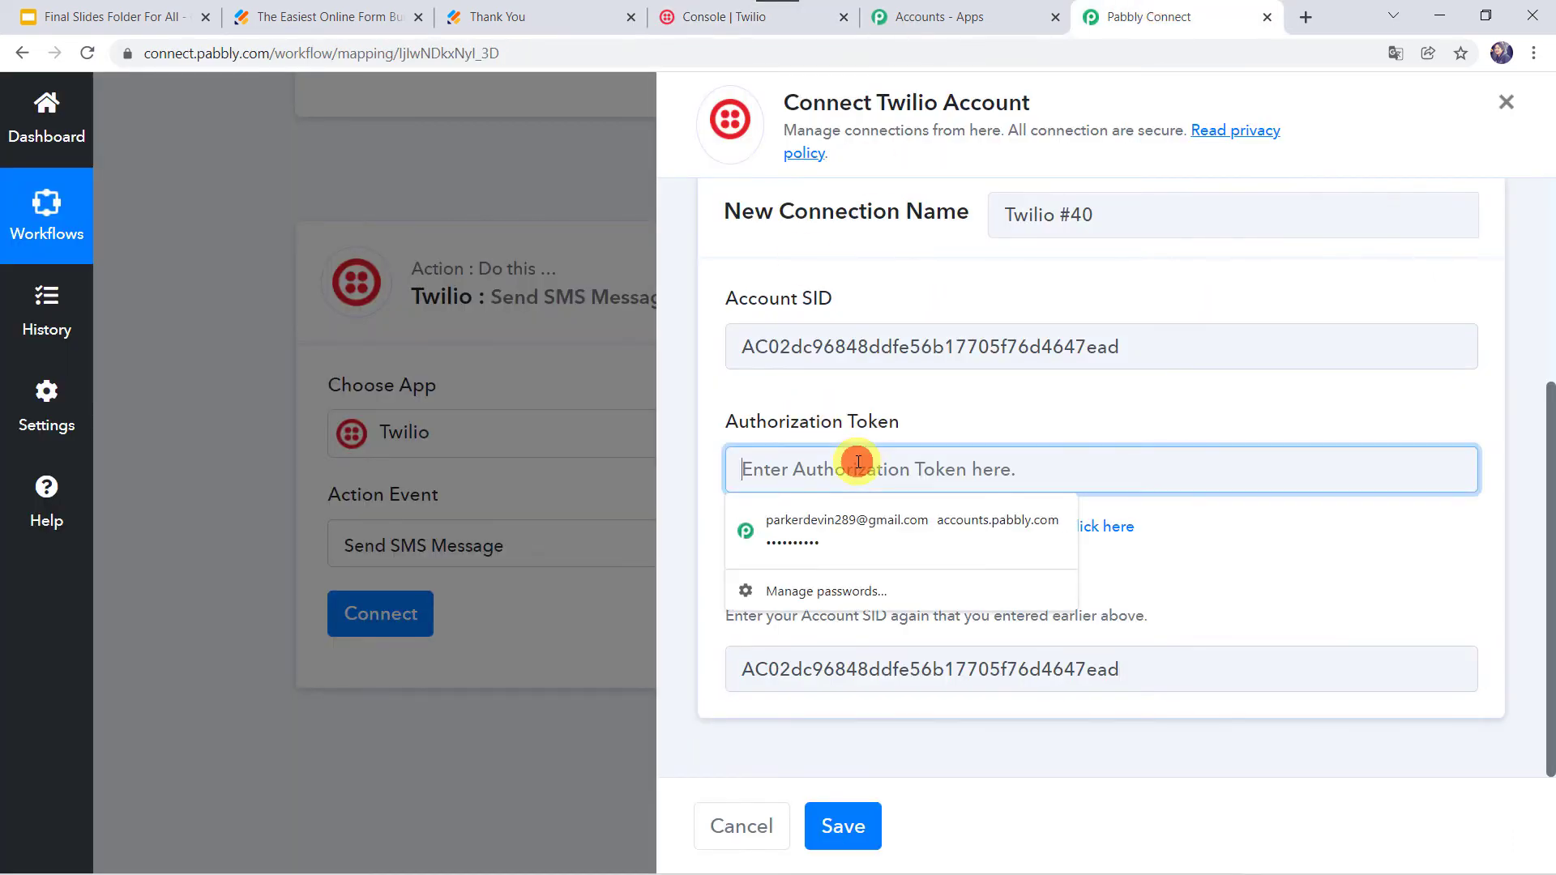
pyautogui.rightClick(856, 461)
pyautogui.click(942, 295)
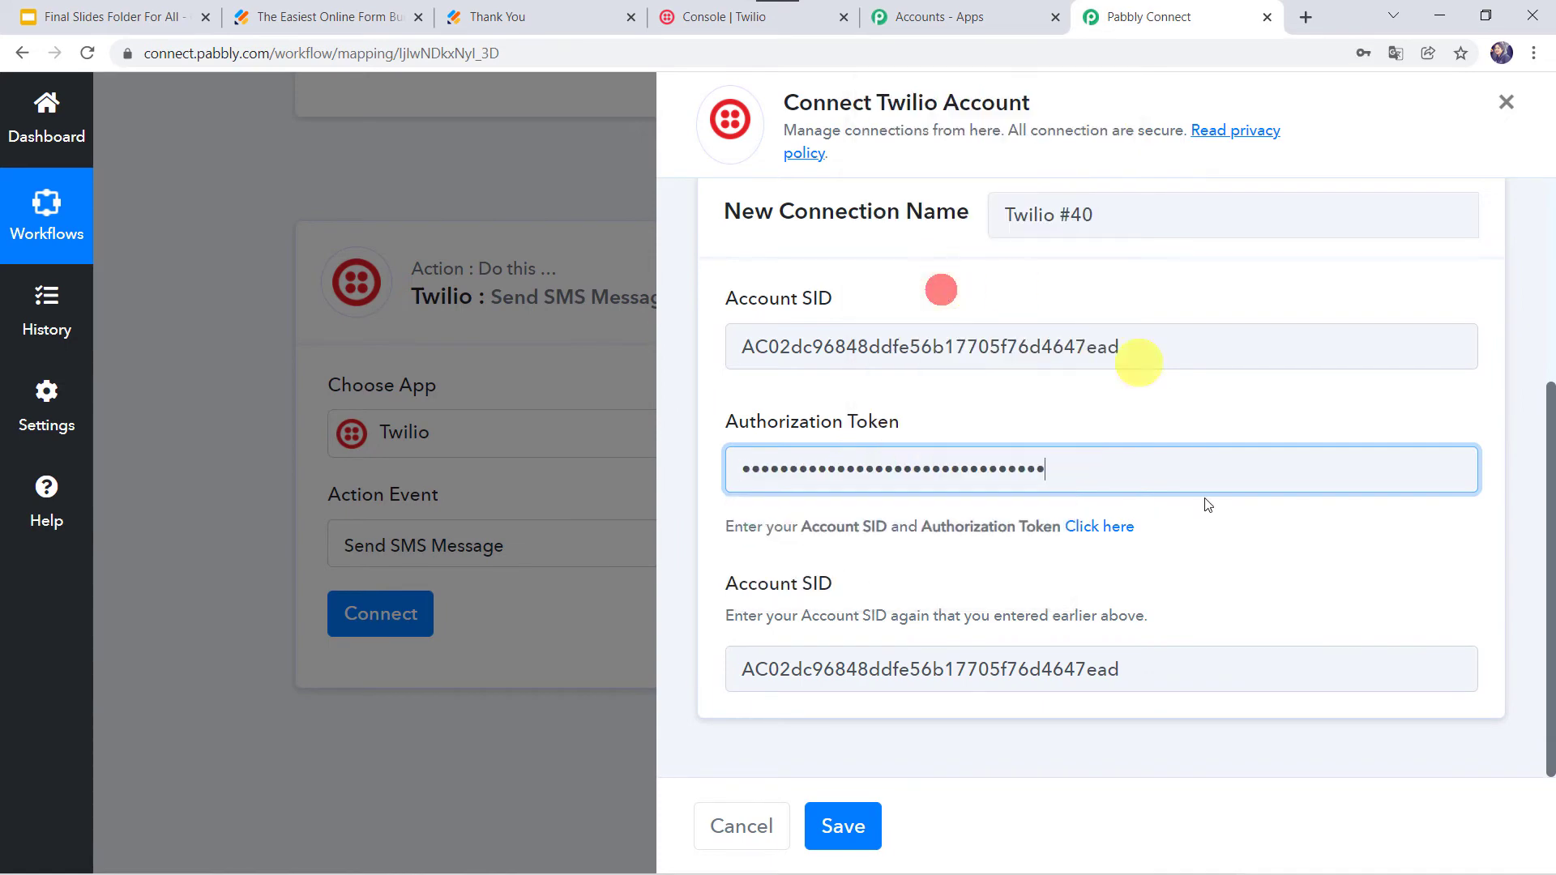
pyautogui.click(838, 830)
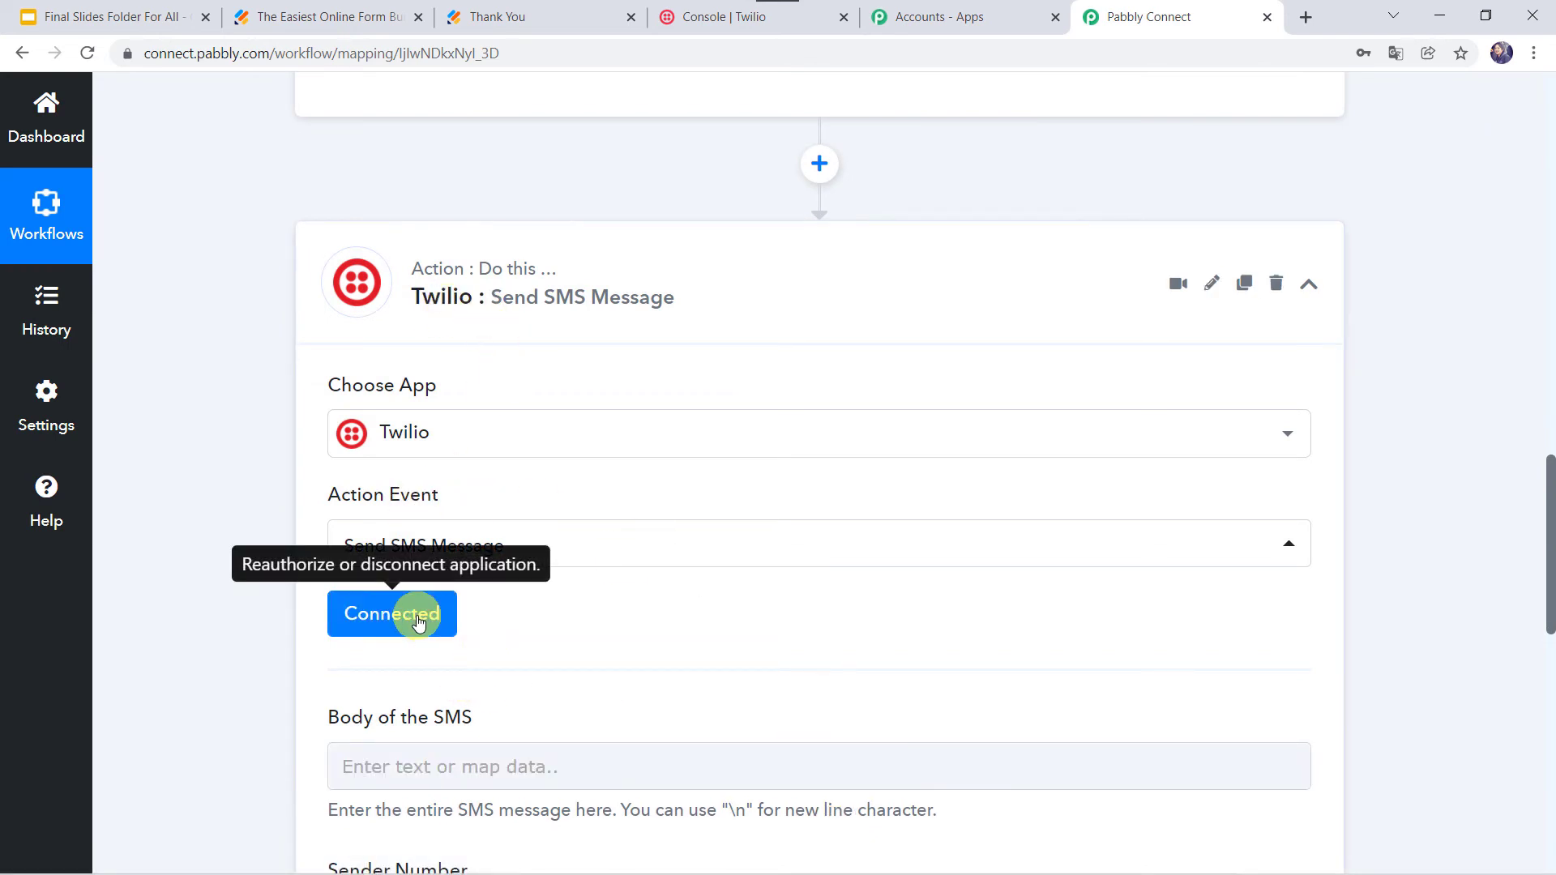
# Step: Enter 'A New Form Submission Received on Contact Form by' in the Body of the SMS
pyautogui.scroll(-2, 523, 624)
pyautogui.scroll(-3, 524, 621)
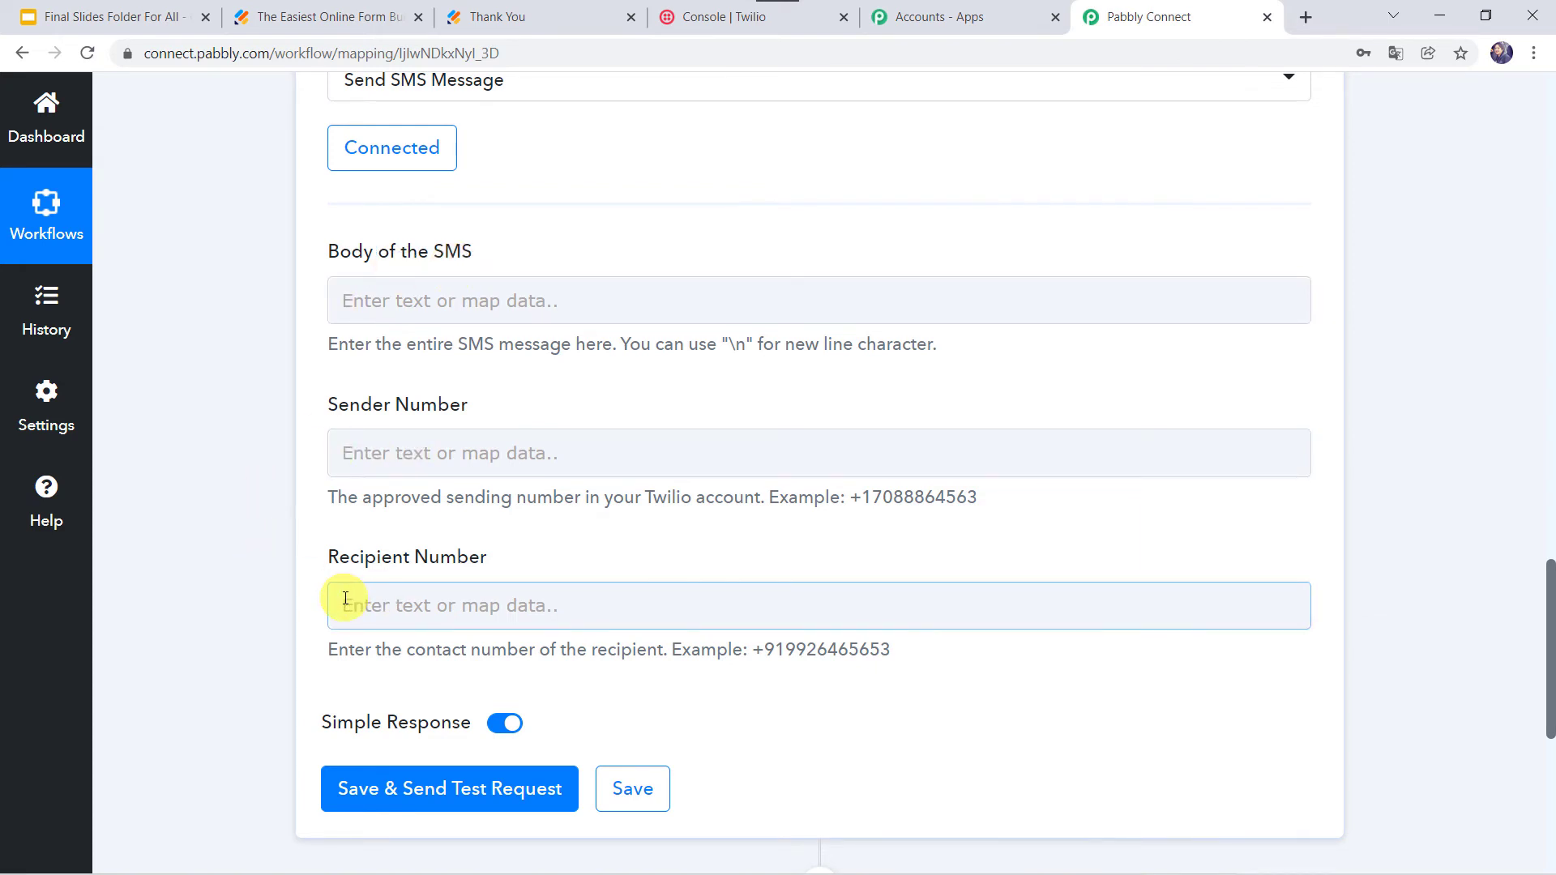
pyautogui.click(423, 309)
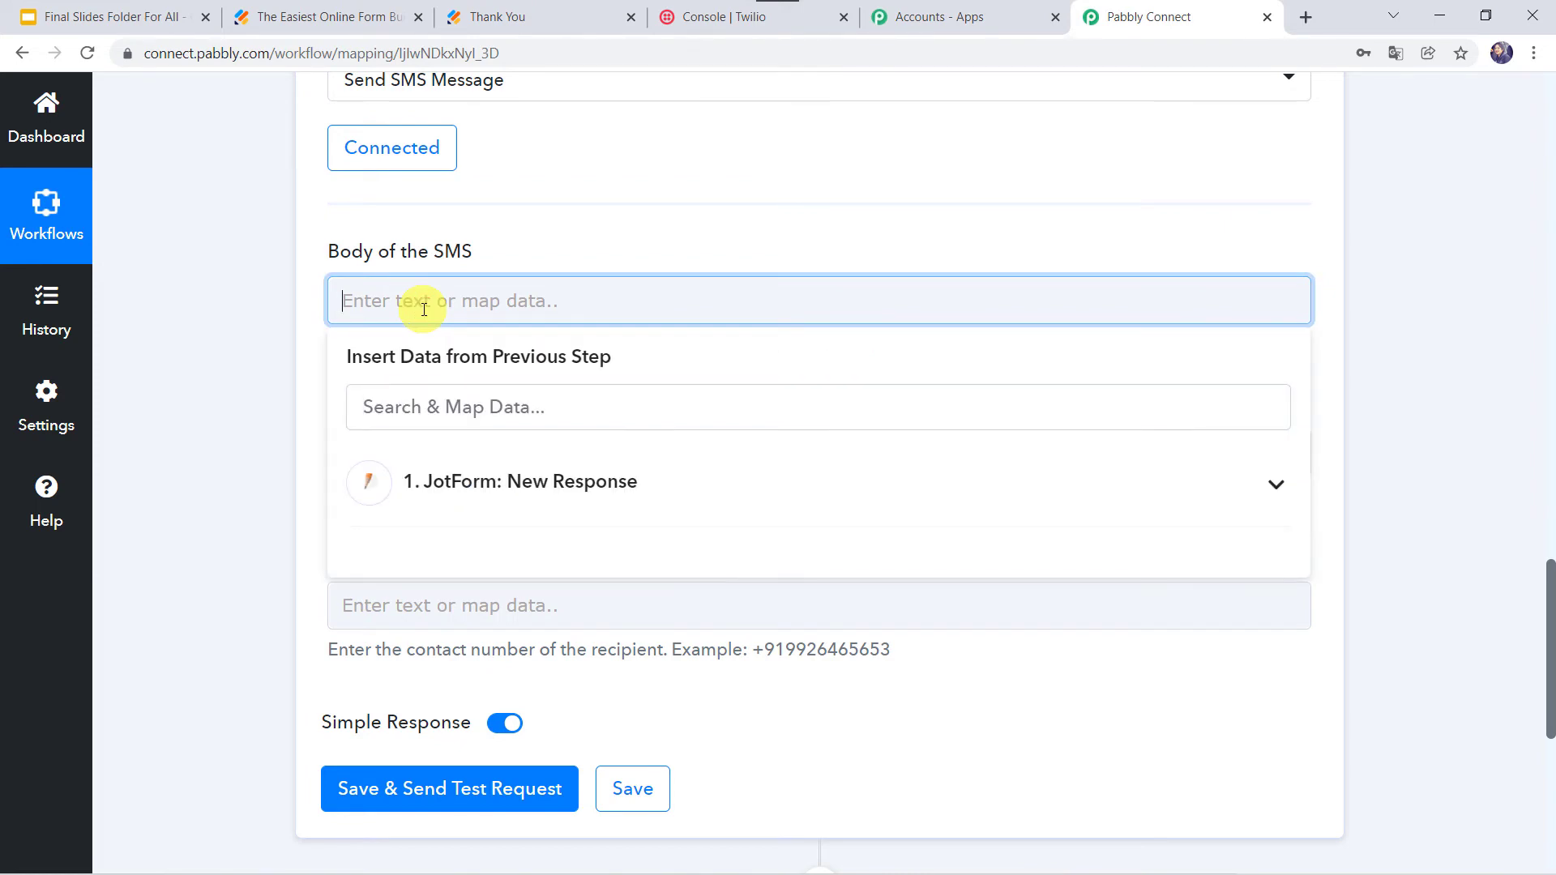
pyautogui.hotkey('ctrl', 'v')
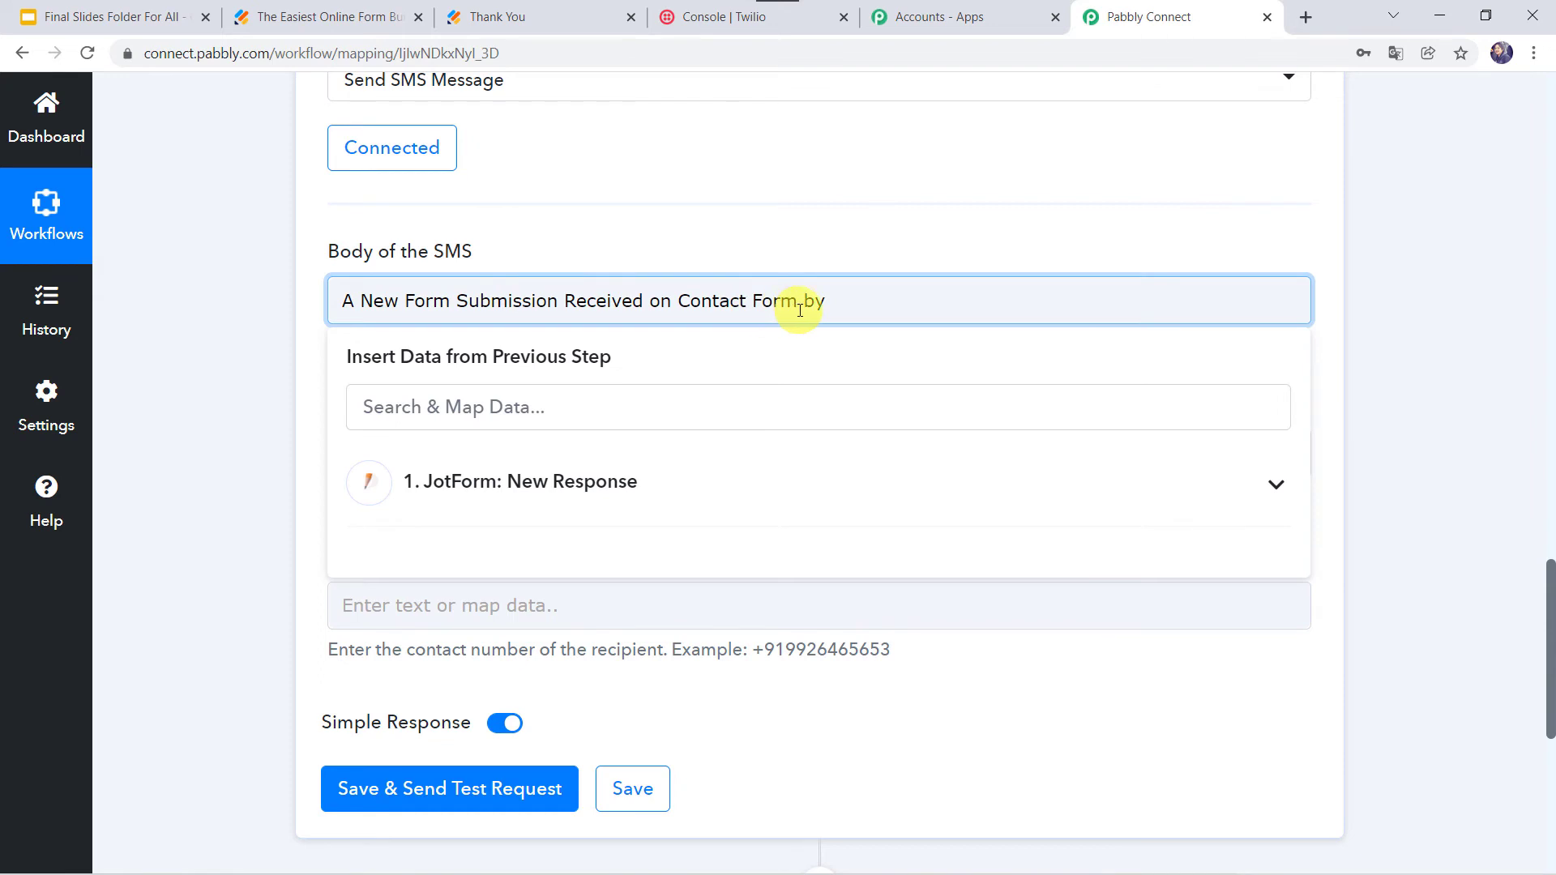
# Step: Append the JotForm FullName5 First and Last fields to the SMS body
pyautogui.click(541, 483)
pyautogui.scroll(-1, 193, 532)
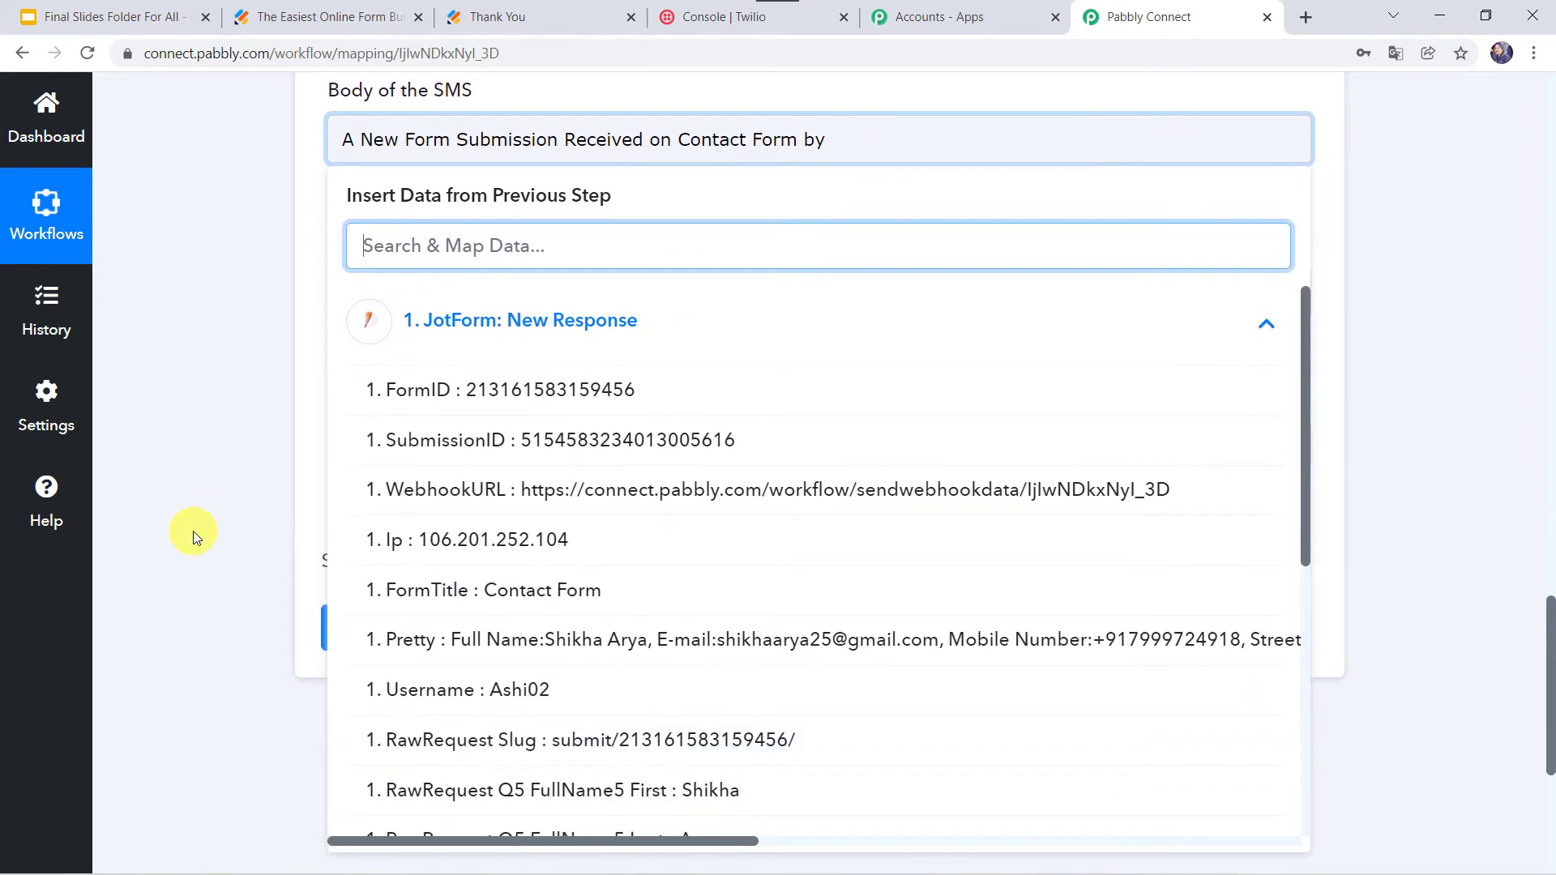
pyautogui.scroll(-3, 410, 597)
pyautogui.scroll(-1, 520, 616)
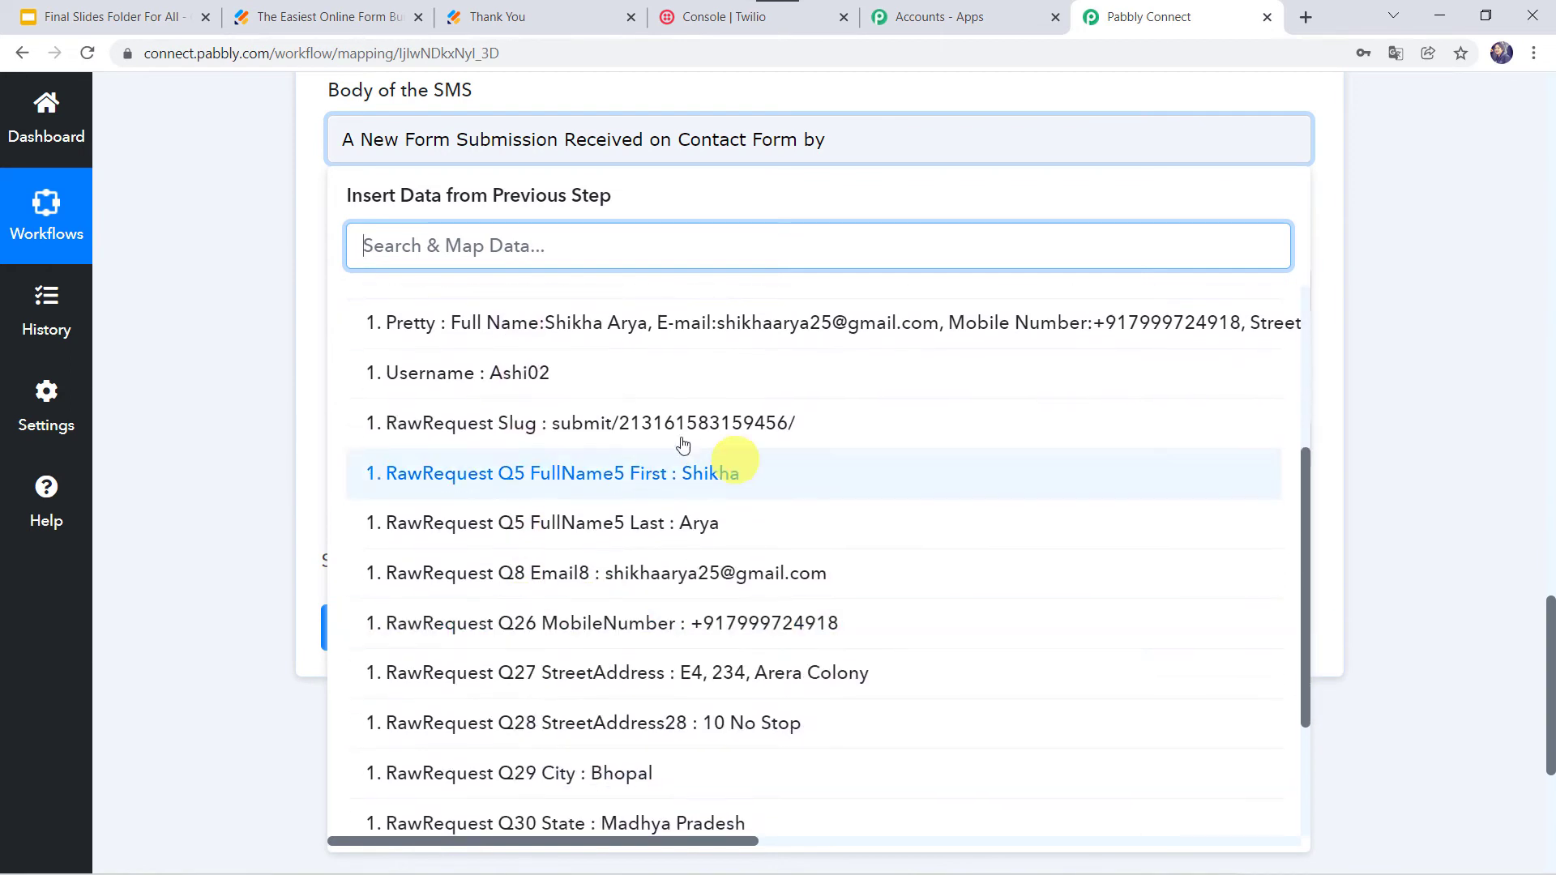
pyautogui.click(611, 470)
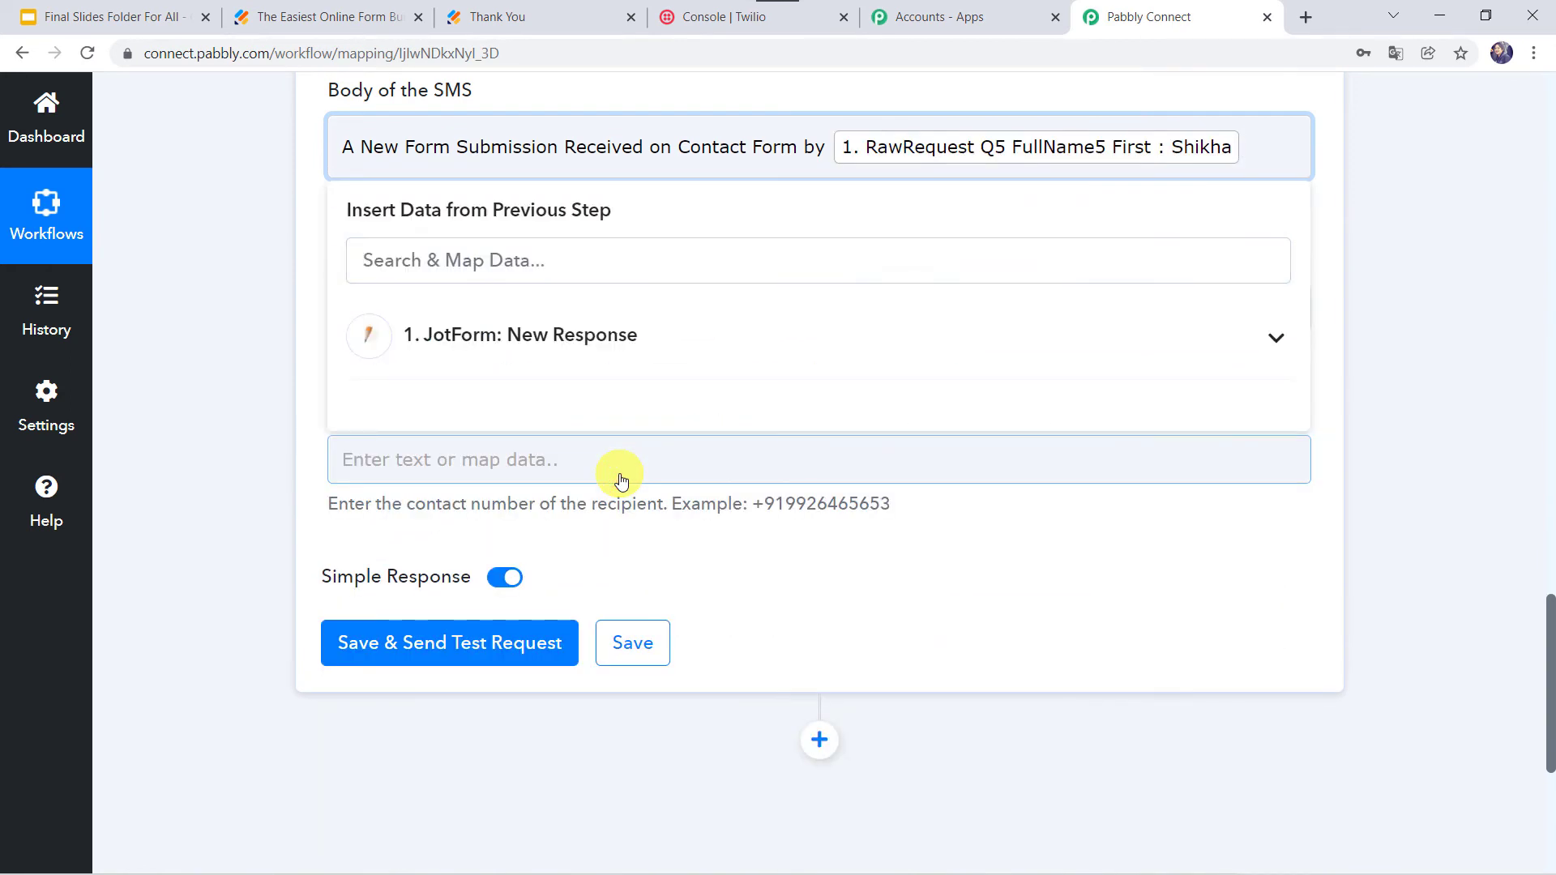
pyautogui.click(607, 335)
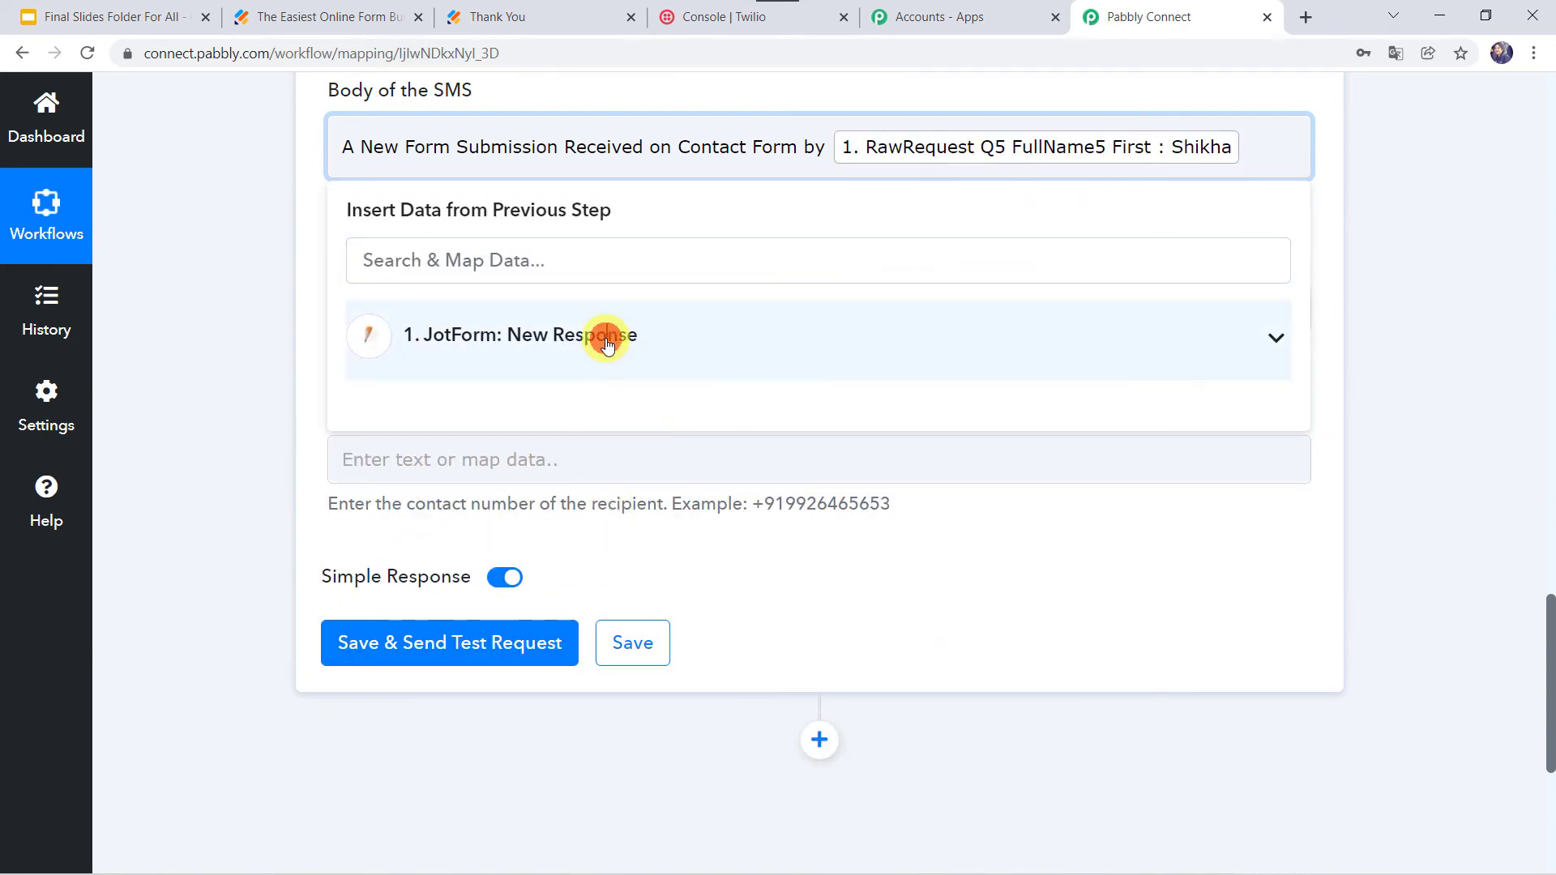
pyautogui.scroll(-1, 548, 673)
pyautogui.click(540, 633)
pyautogui.click(276, 450)
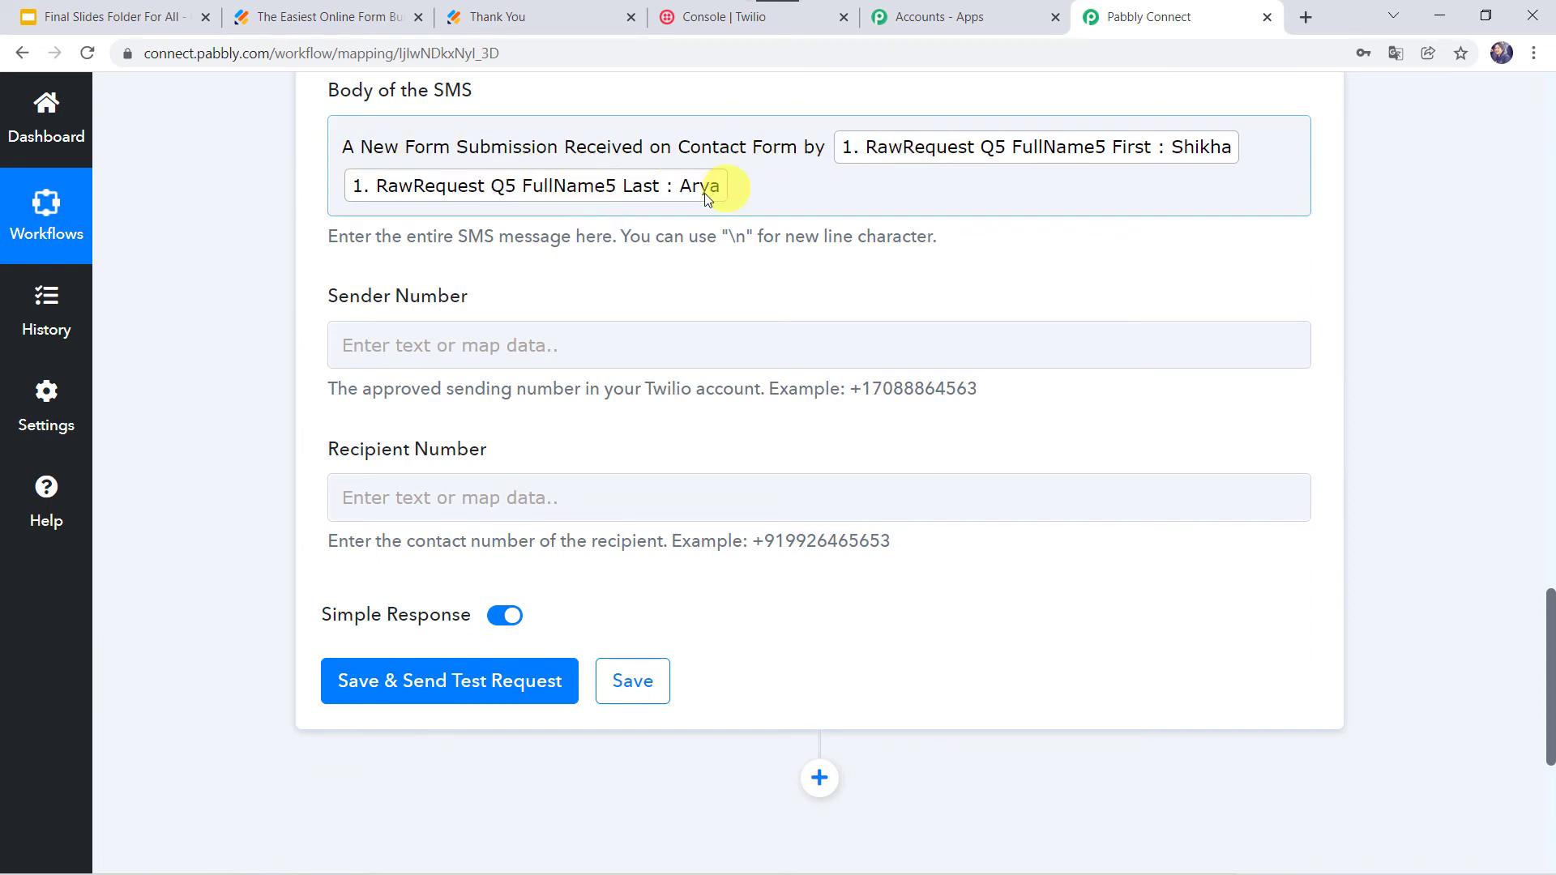
pyautogui.click(737, 179)
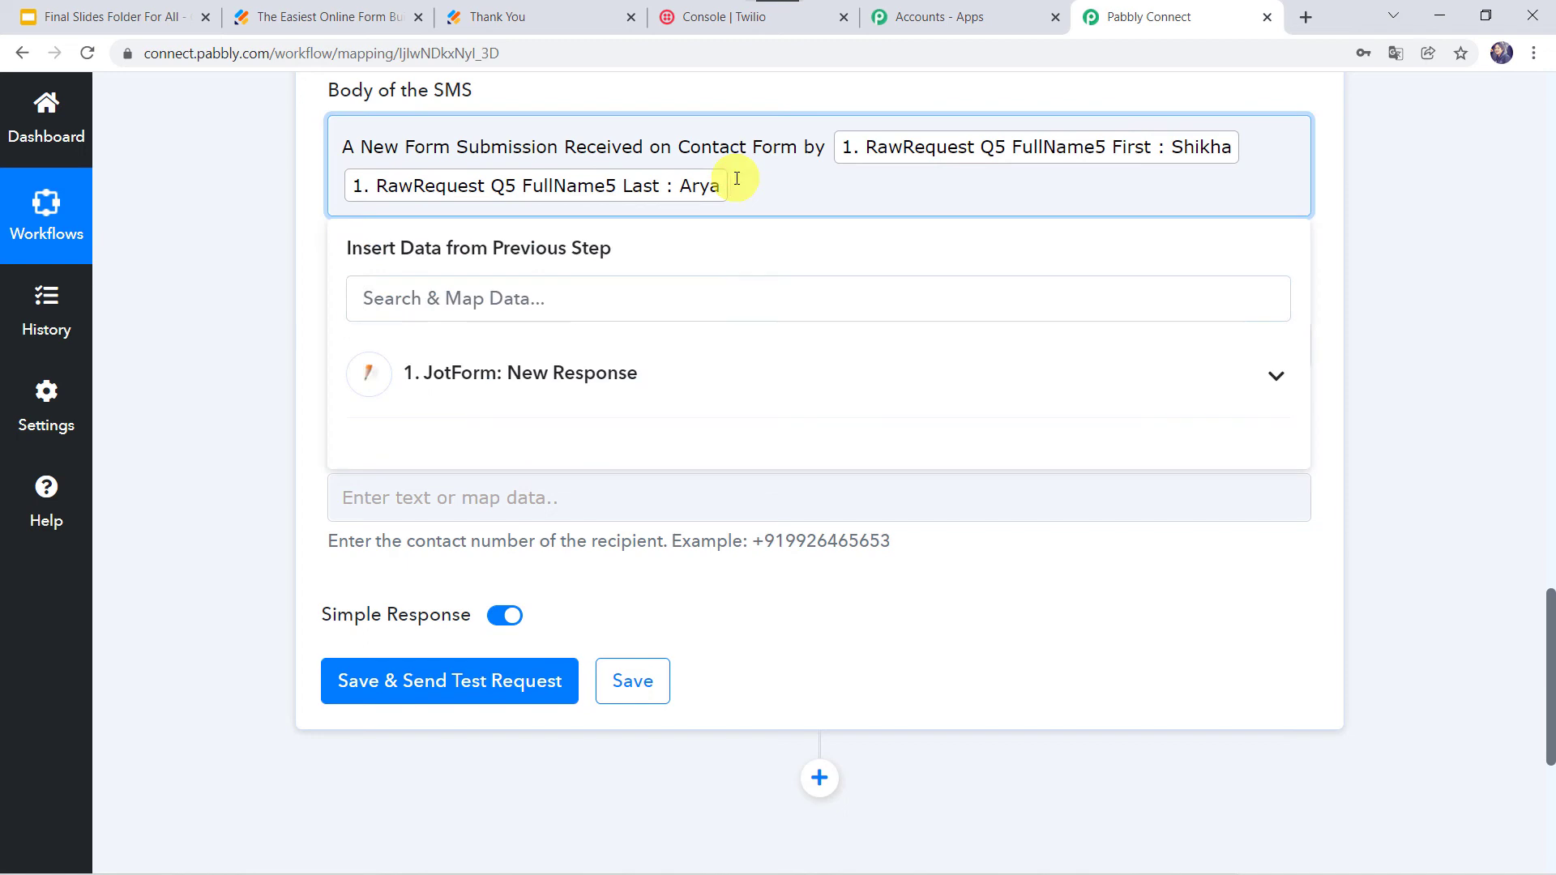
pyautogui.click(238, 305)
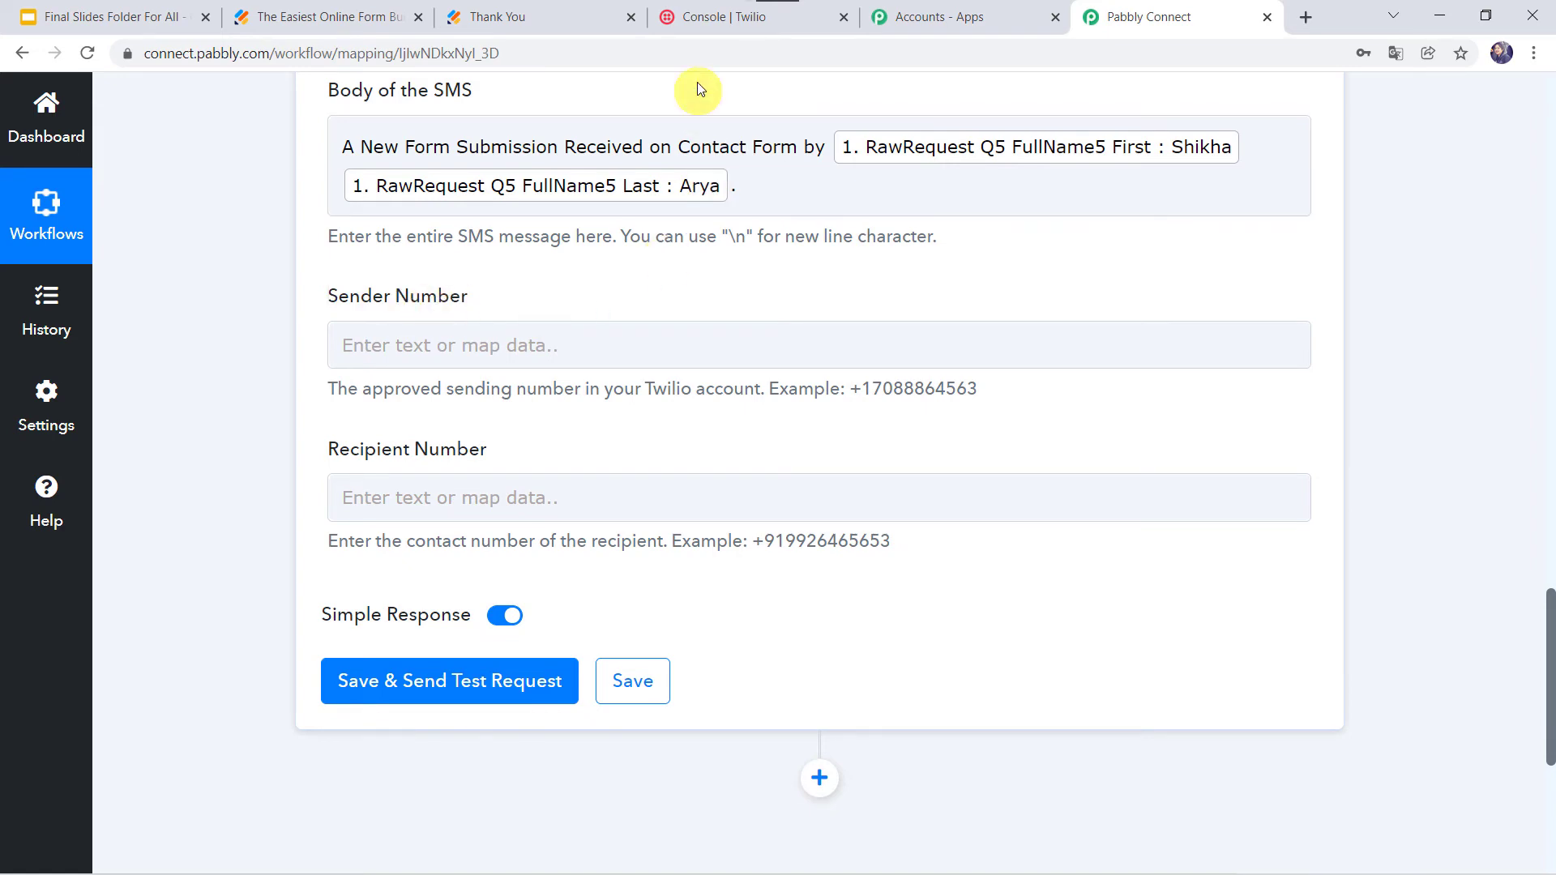
pyautogui.click(704, 23)
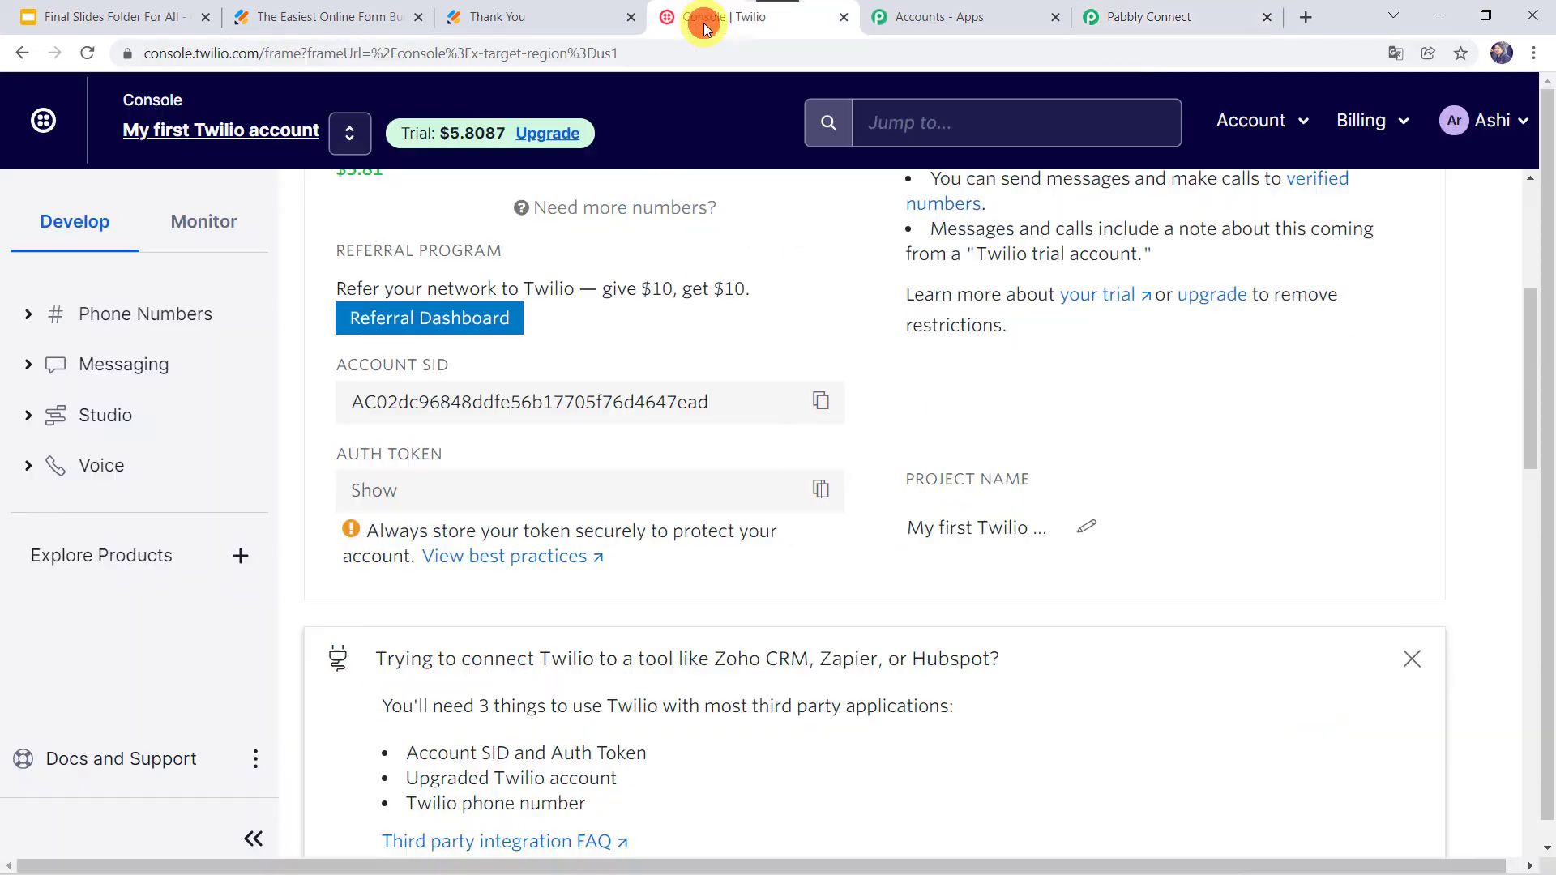
# Step: Copy the Twilio trial phone number from the Console dashboard, then return to Pabbly Connect's Sender Number field
pyautogui.scroll(5, 603, 316)
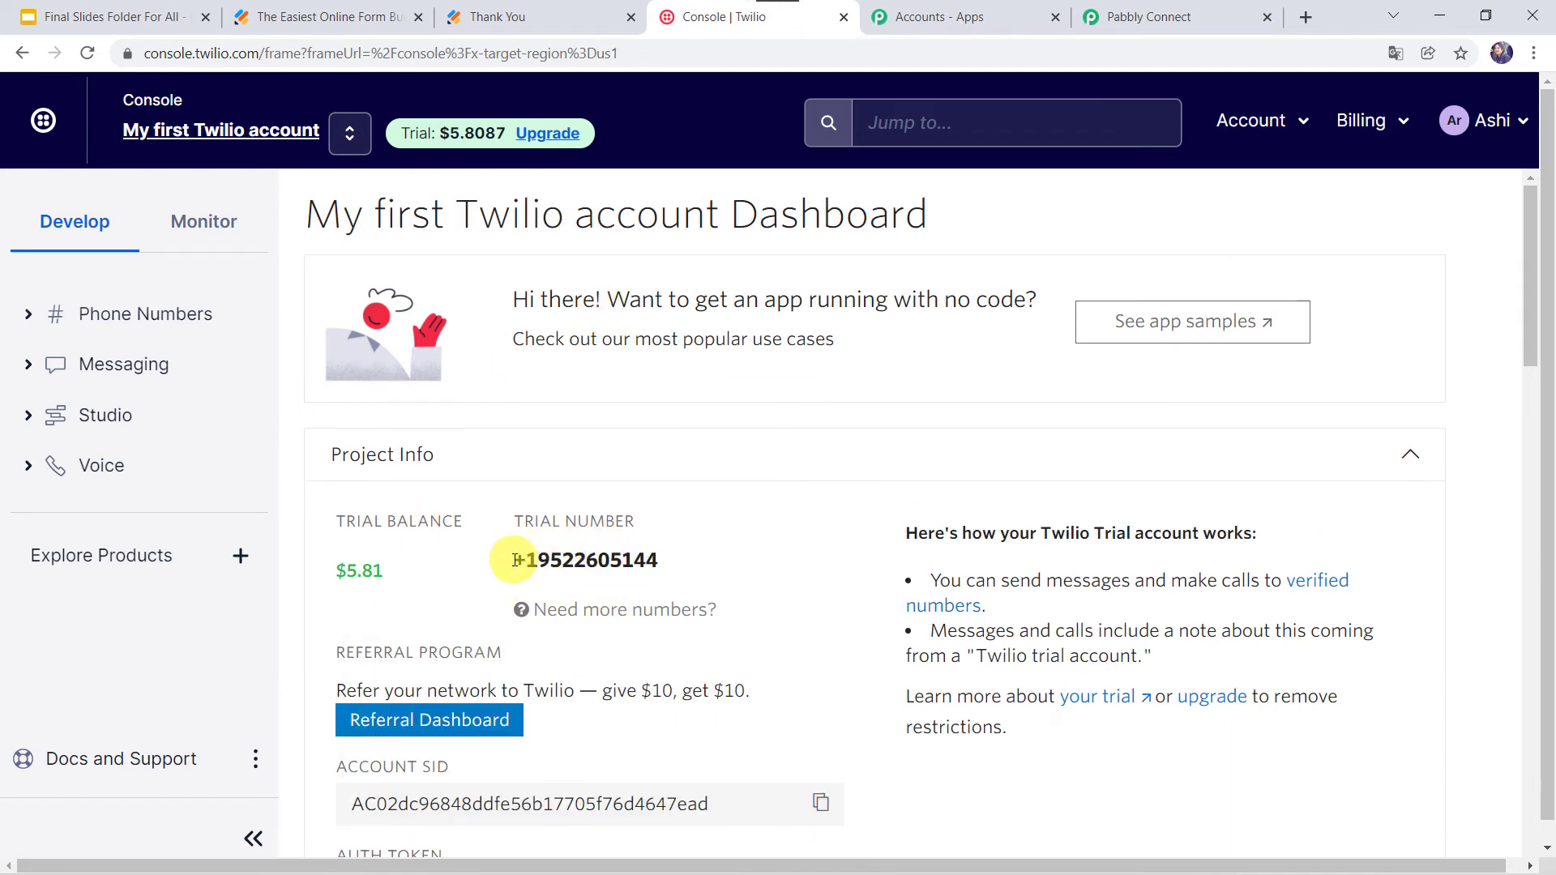
pyautogui.moveTo(514, 560); pyautogui.dragTo(663, 547)
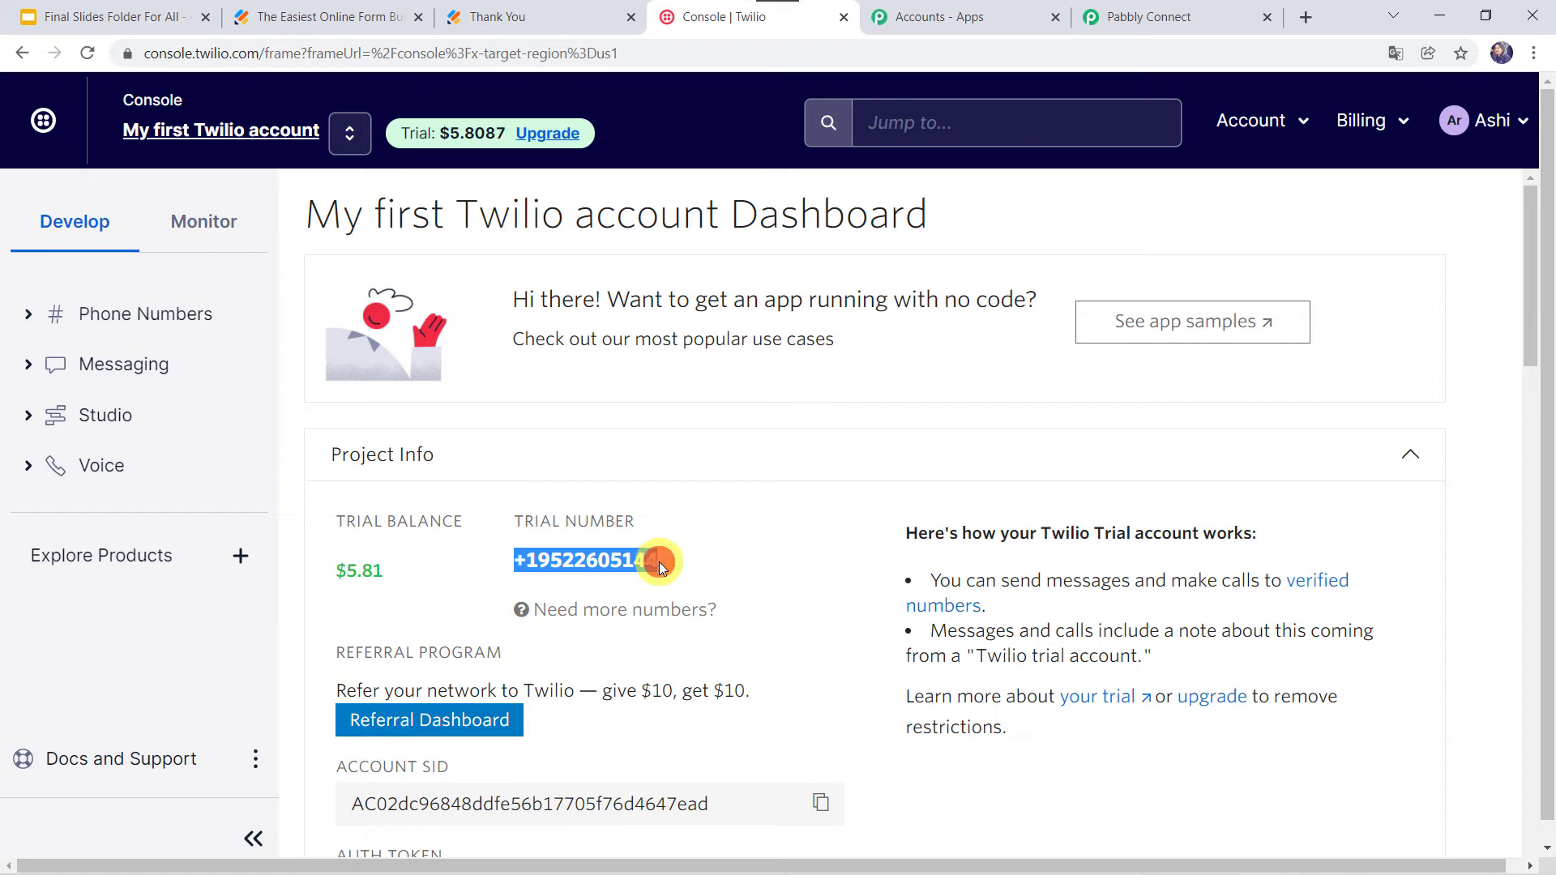
pyautogui.rightClick(659, 561)
pyautogui.click(717, 580)
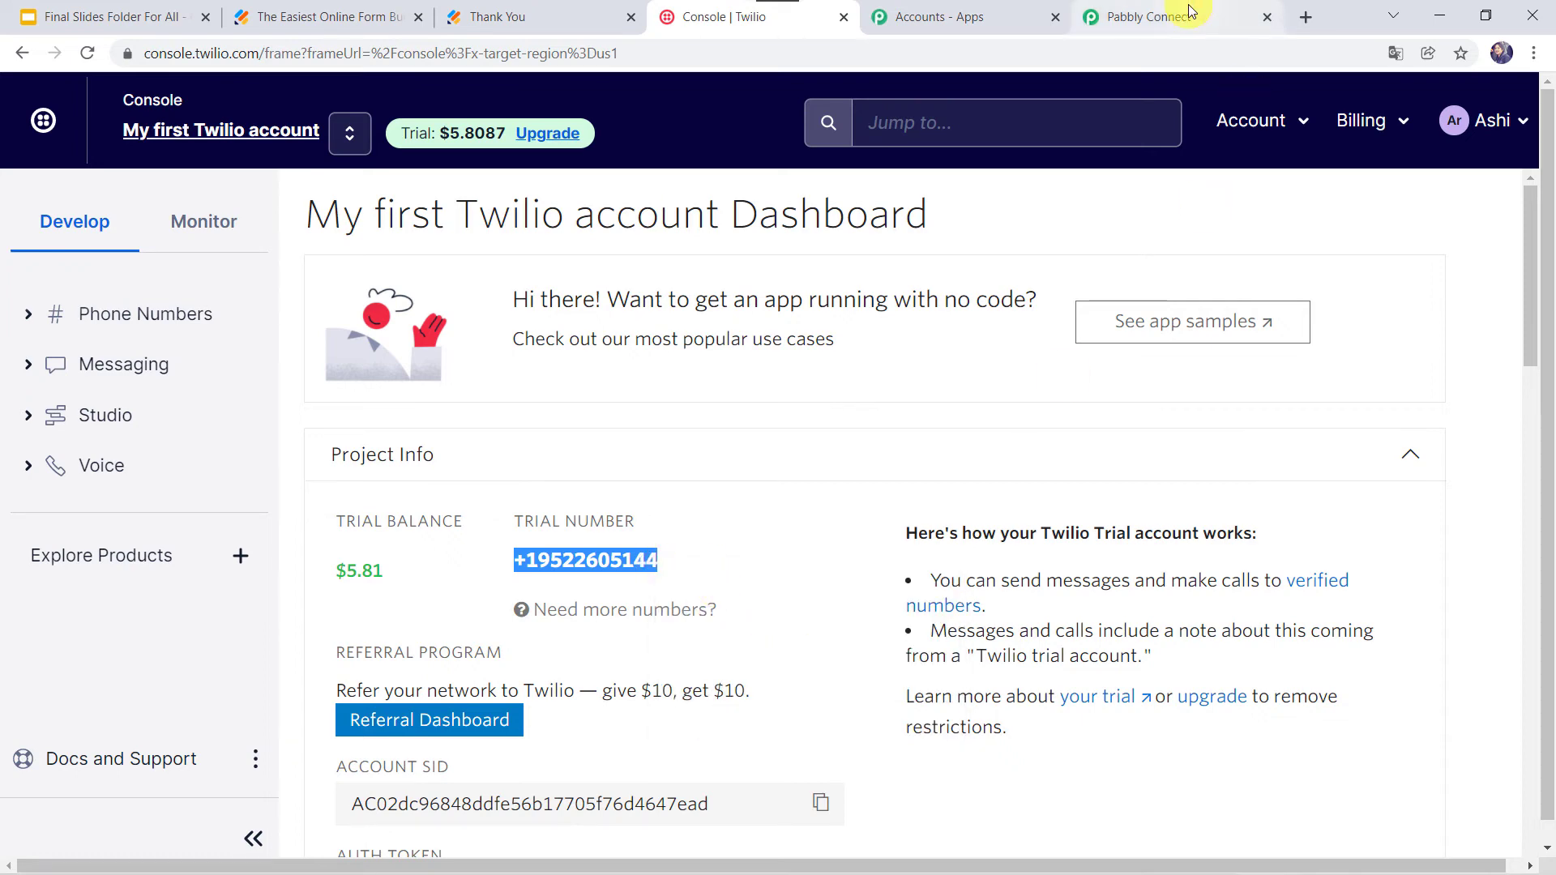
pyautogui.click(1175, 15)
pyautogui.click(414, 328)
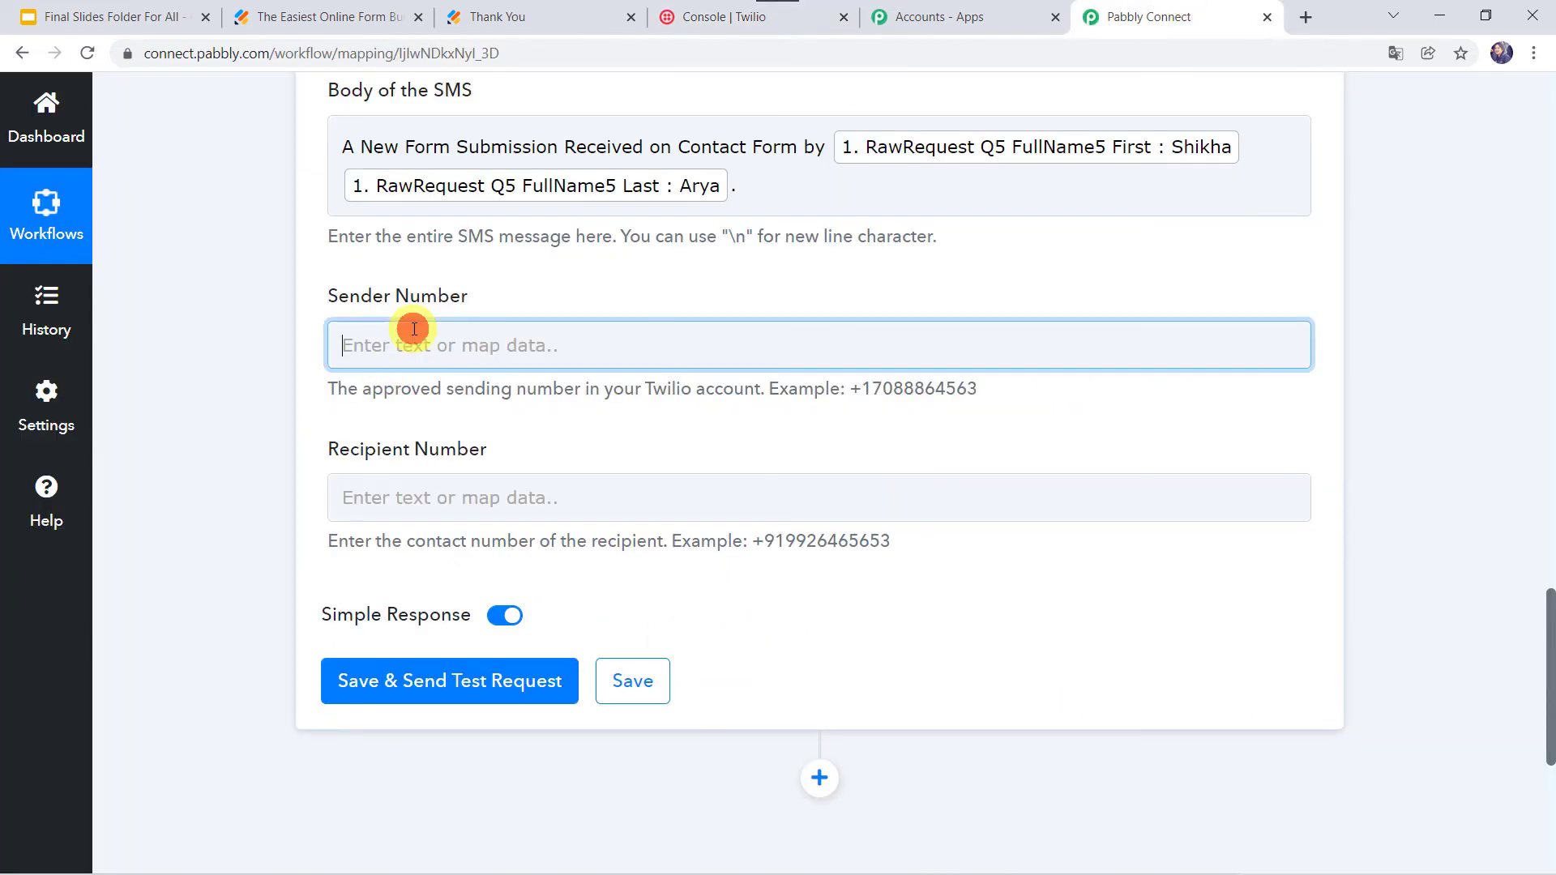
# Step: Paste the trial number as Sender Number, enter the recipient's mobile number, and send a test request
pyautogui.rightClick(414, 329)
pyautogui.click(451, 494)
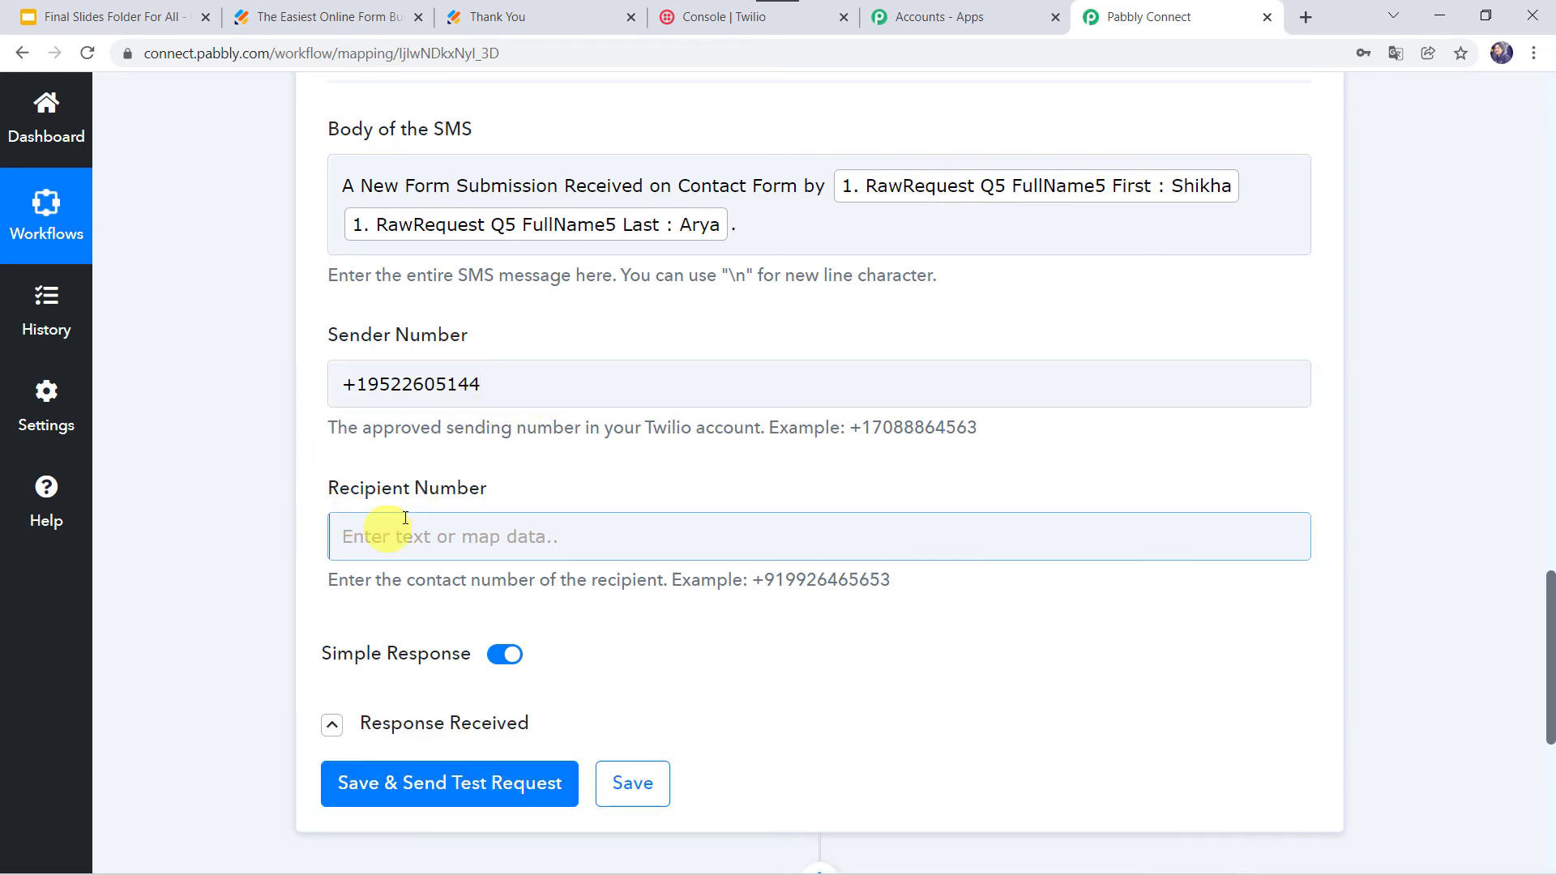
pyautogui.click(368, 531)
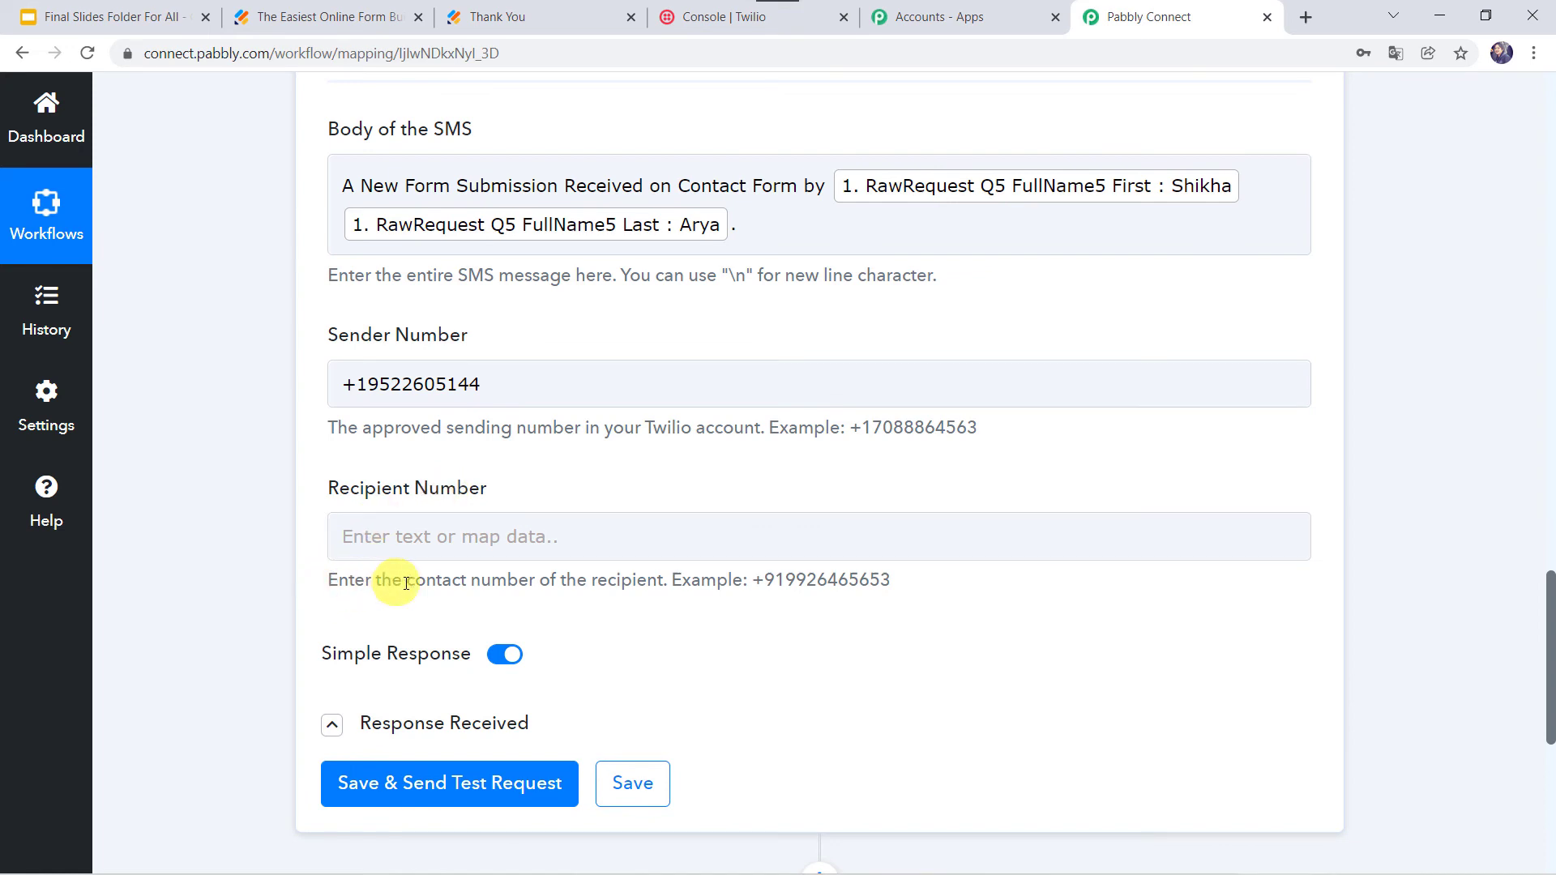
pyautogui.click(594, 533)
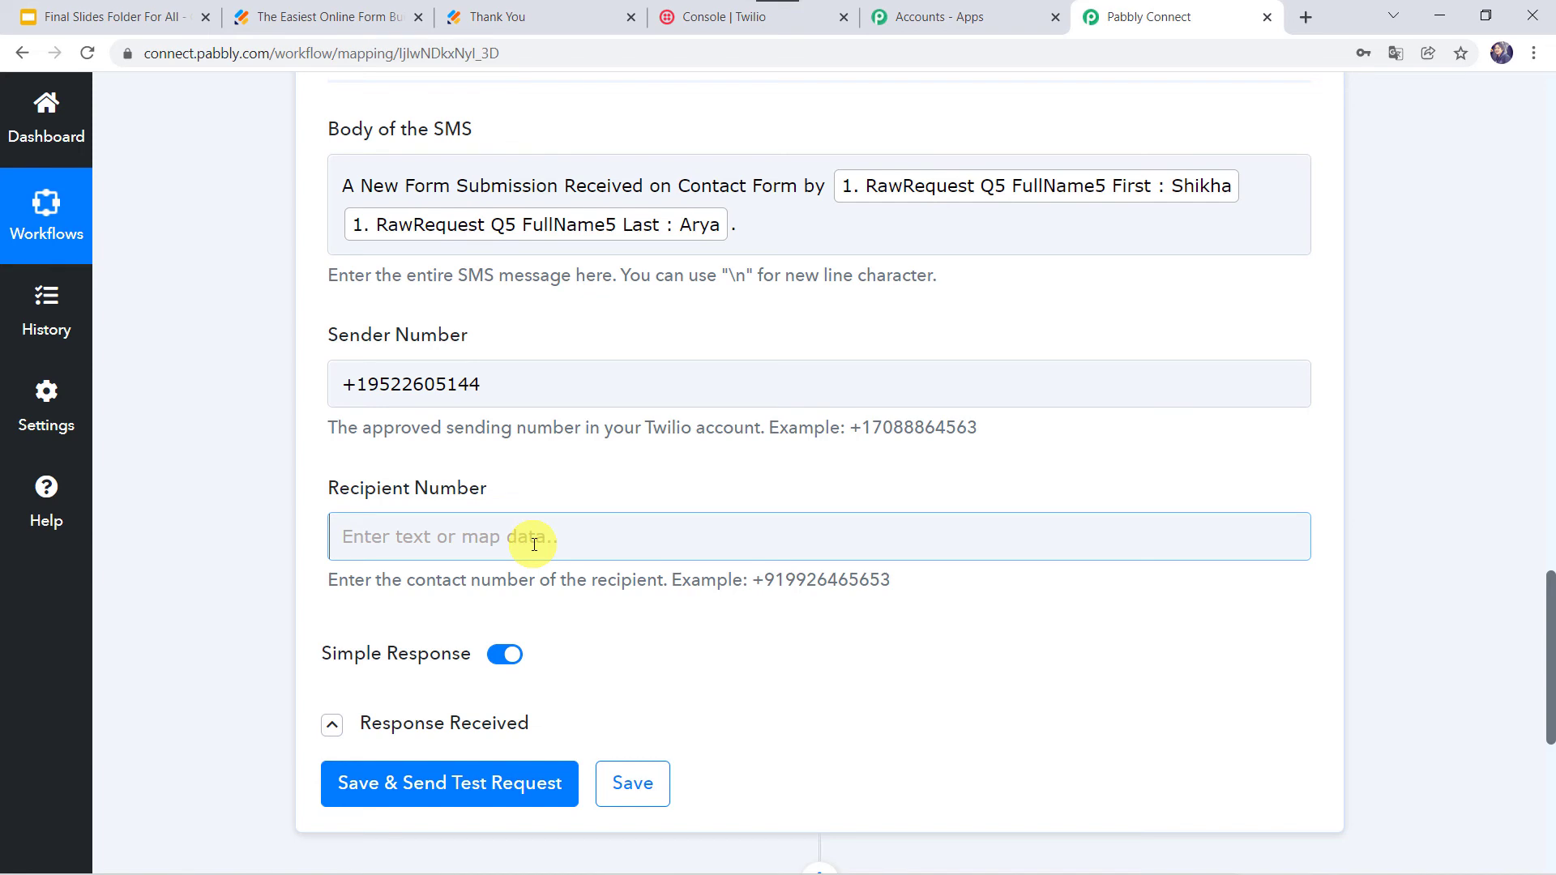
pyautogui.click(663, 567)
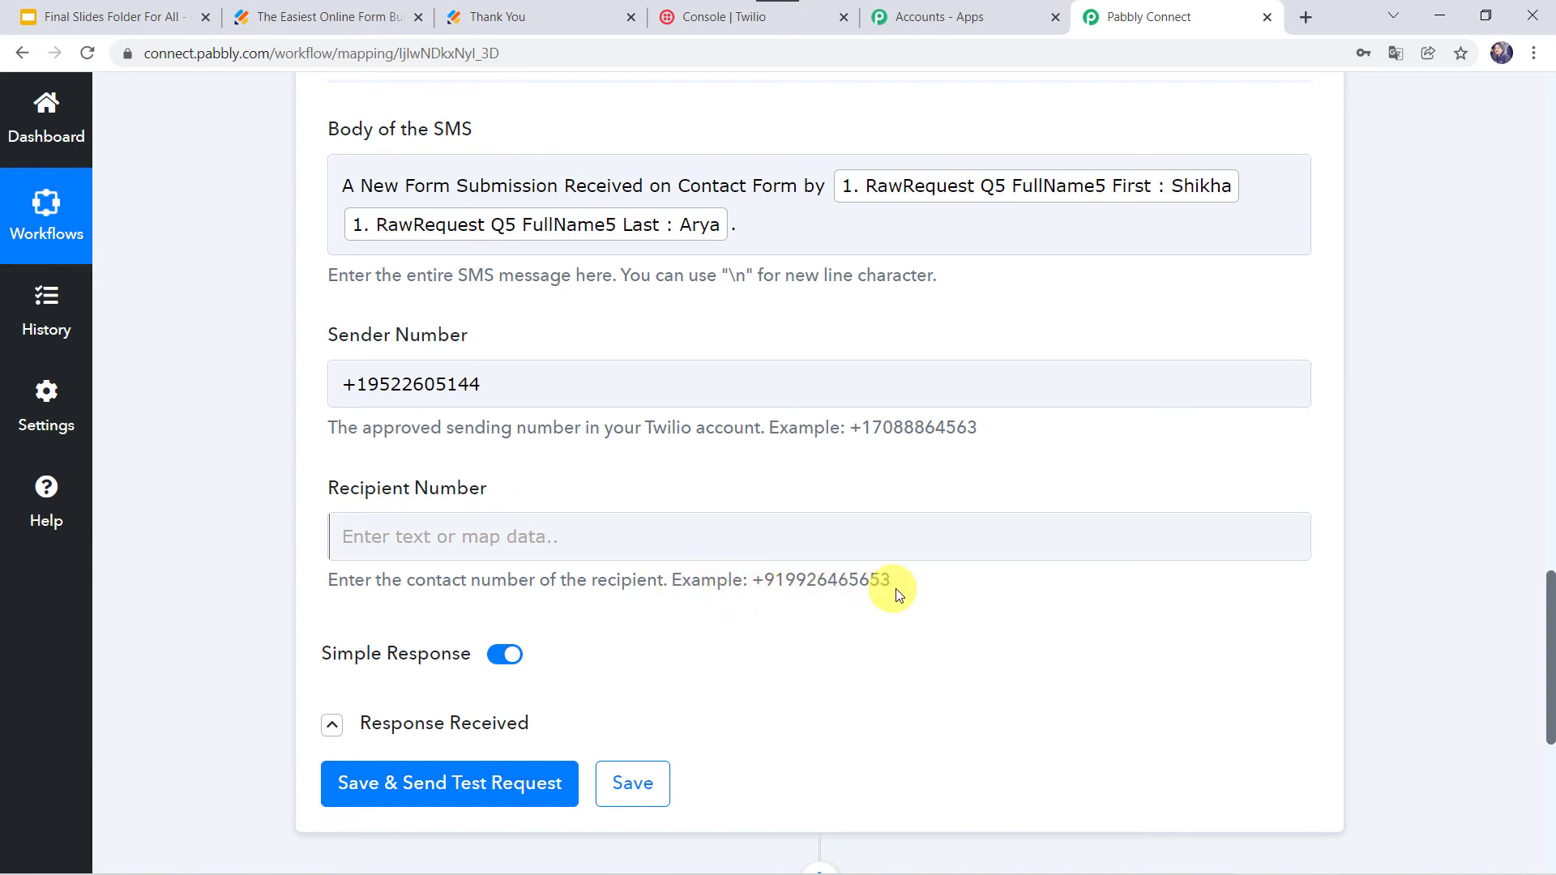
pyautogui.click(430, 551)
pyautogui.click(417, 535)
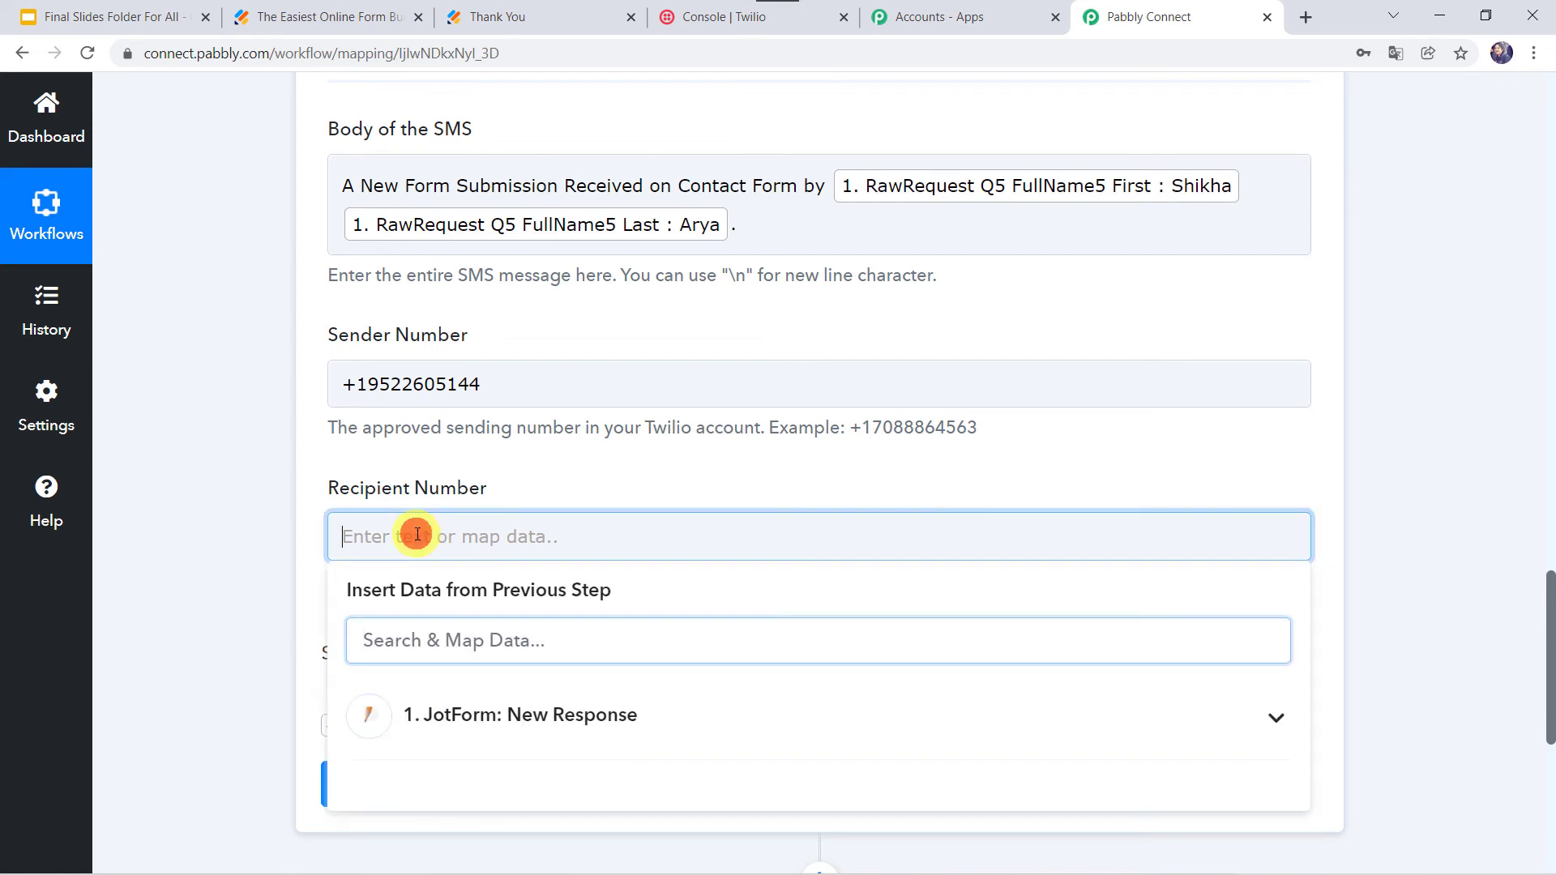
pyautogui.write('+')
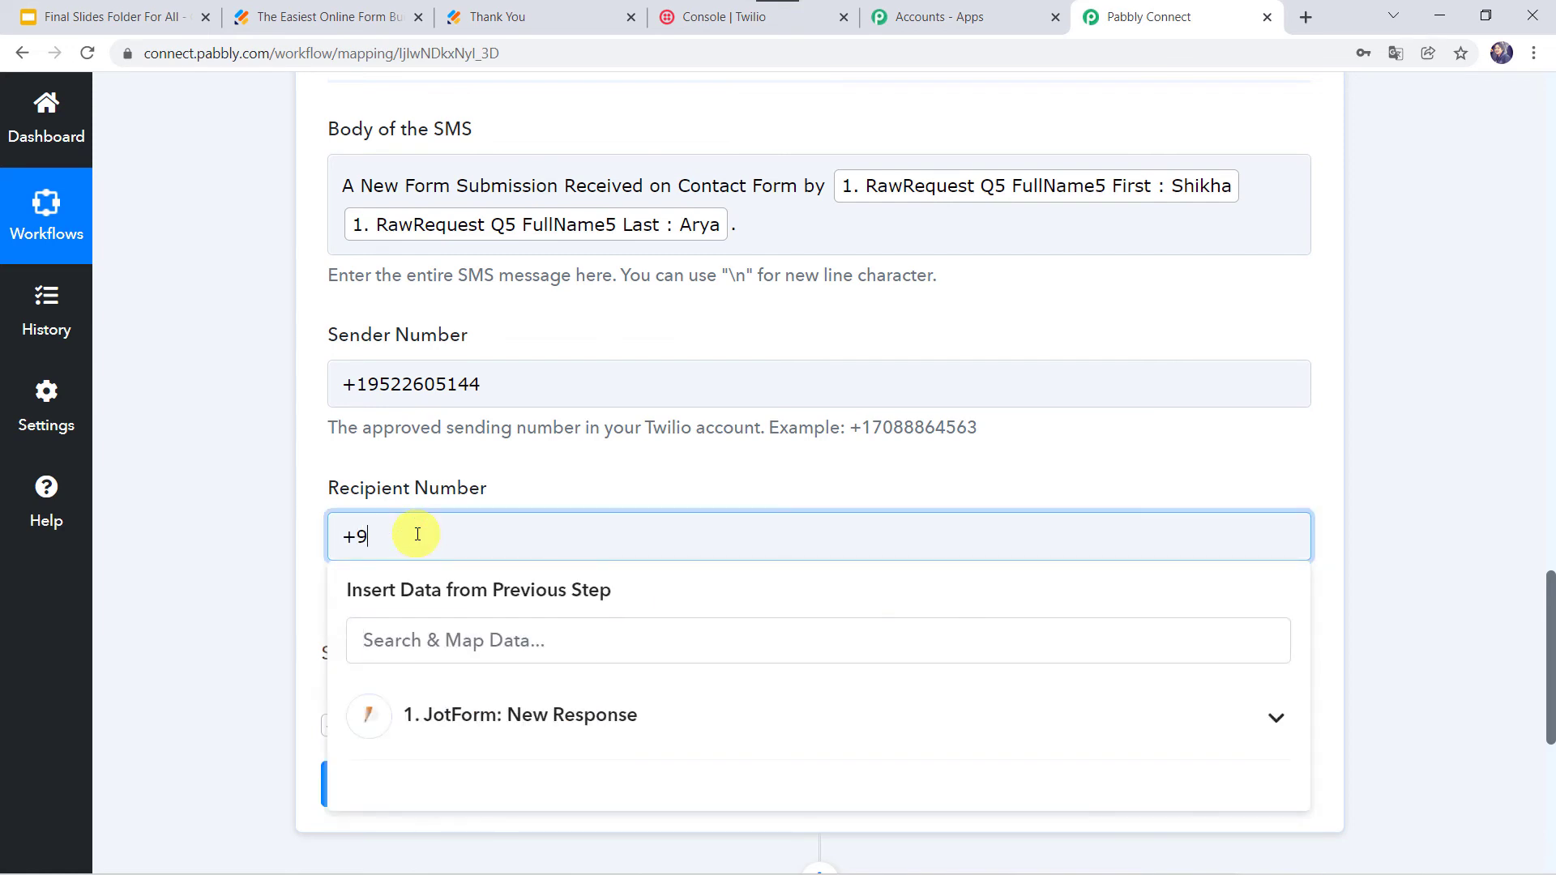
pyautogui.write('917999724')
pyautogui.click(209, 600)
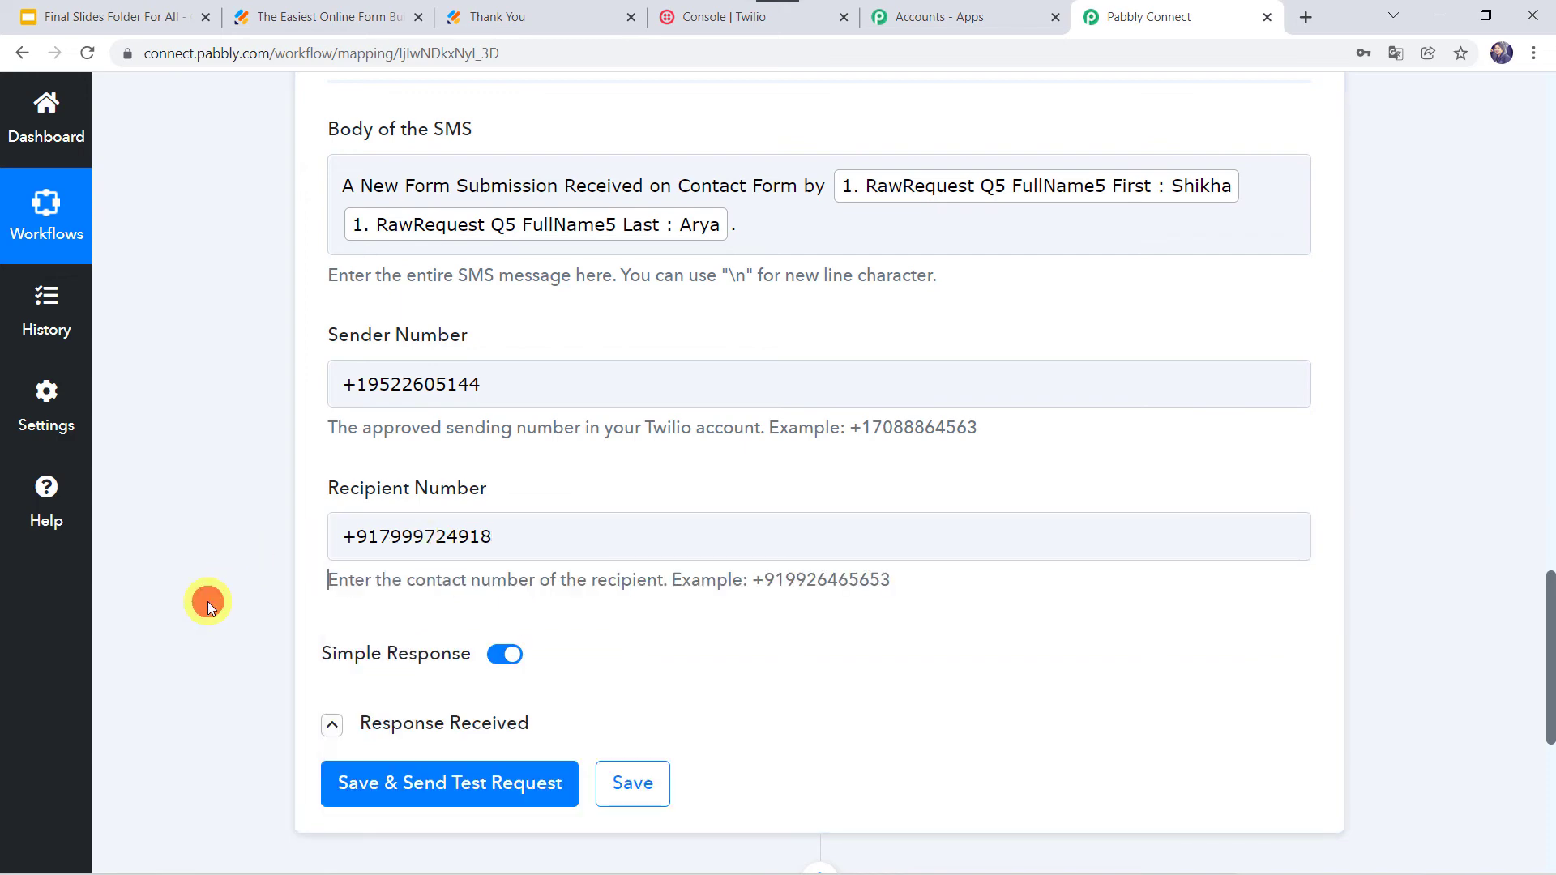
pyautogui.scroll(-3, 208, 600)
pyautogui.click(389, 564)
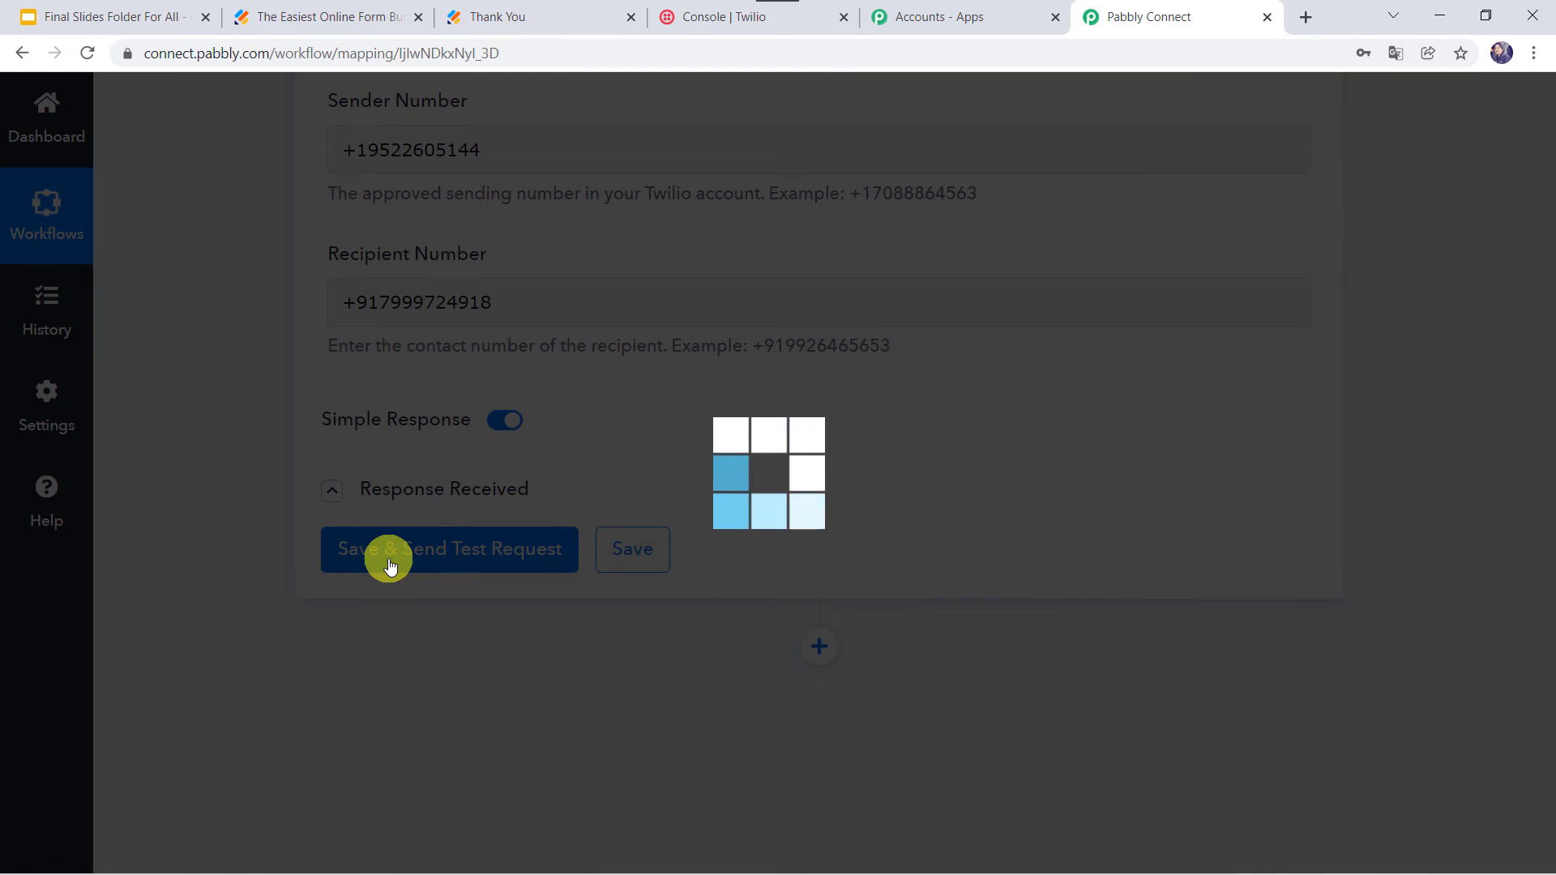
# Step: Confirm on the mirrored phone that the queued Twilio test SMS arrived
pyautogui.scroll(-2, 237, 644)
pyautogui.scroll(-4, 842, 685)
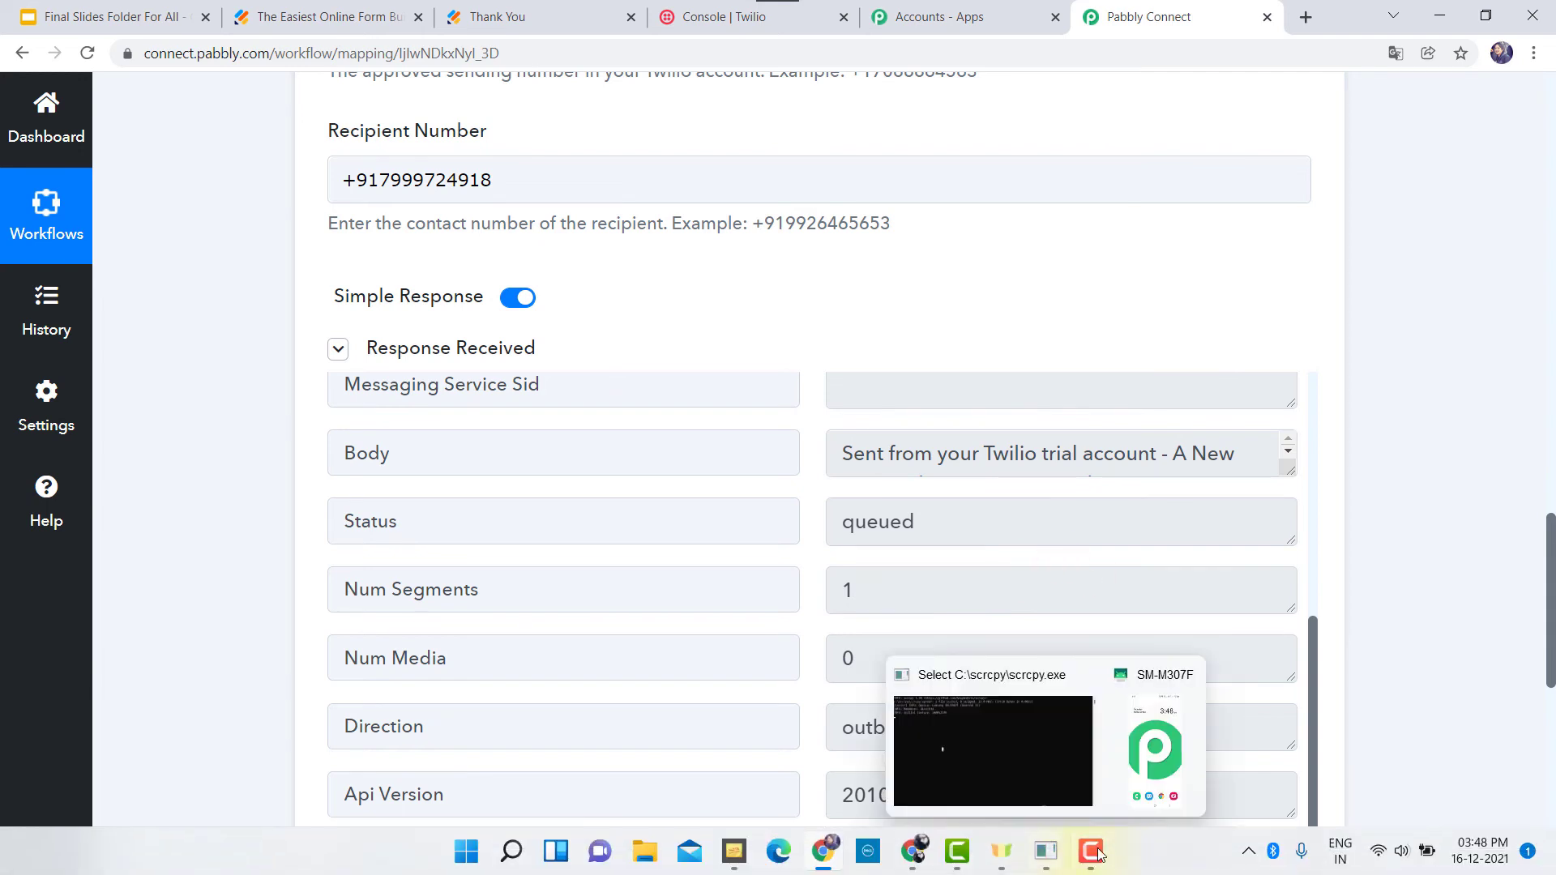
pyautogui.moveTo(1054, 859)
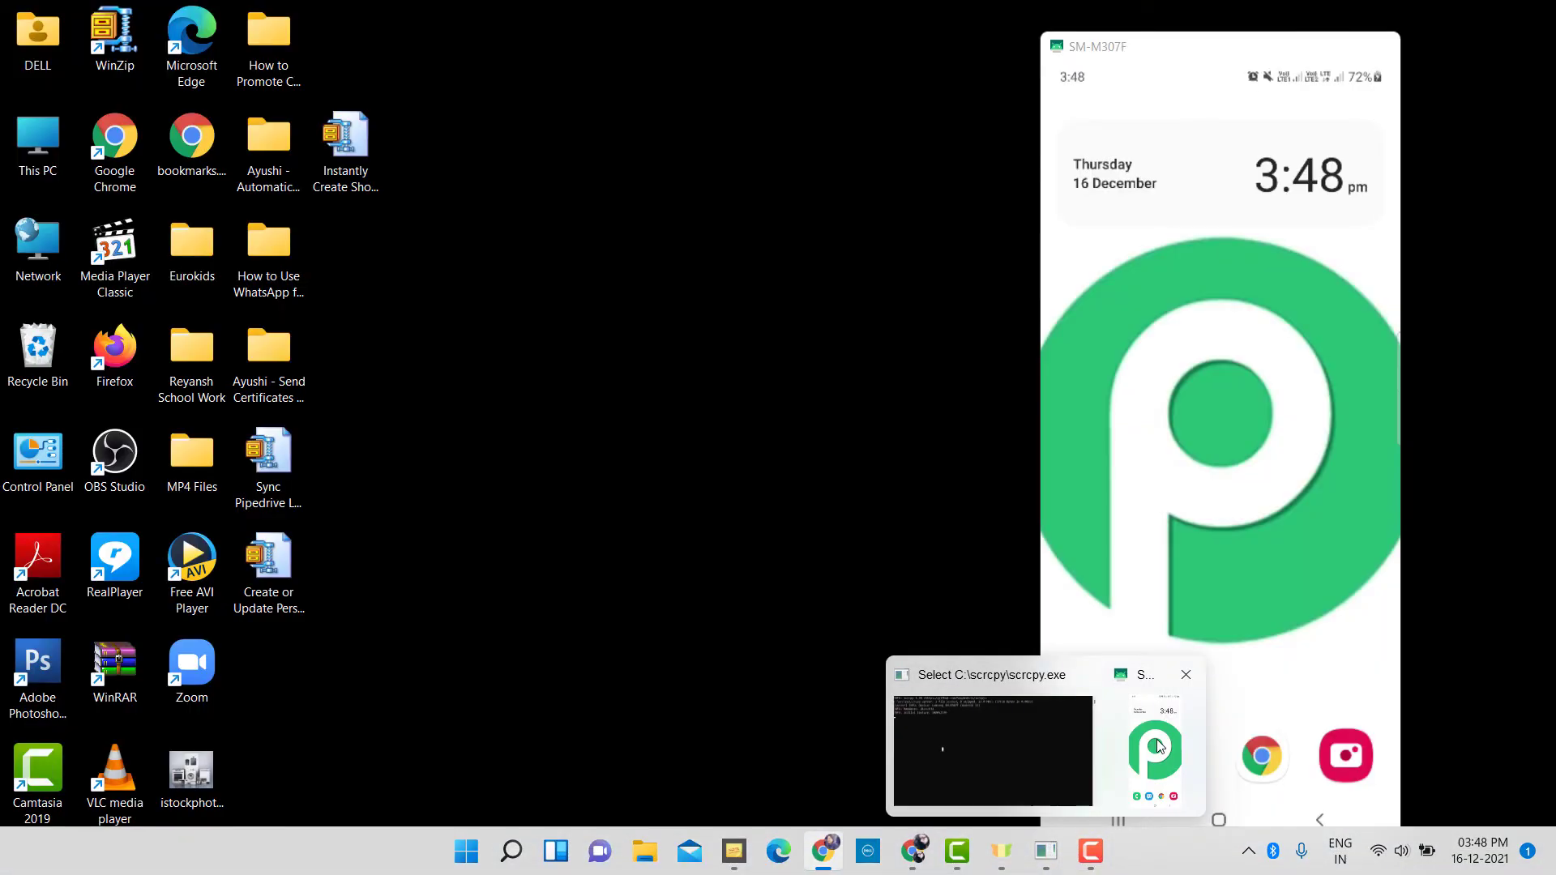
pyautogui.click(1155, 739)
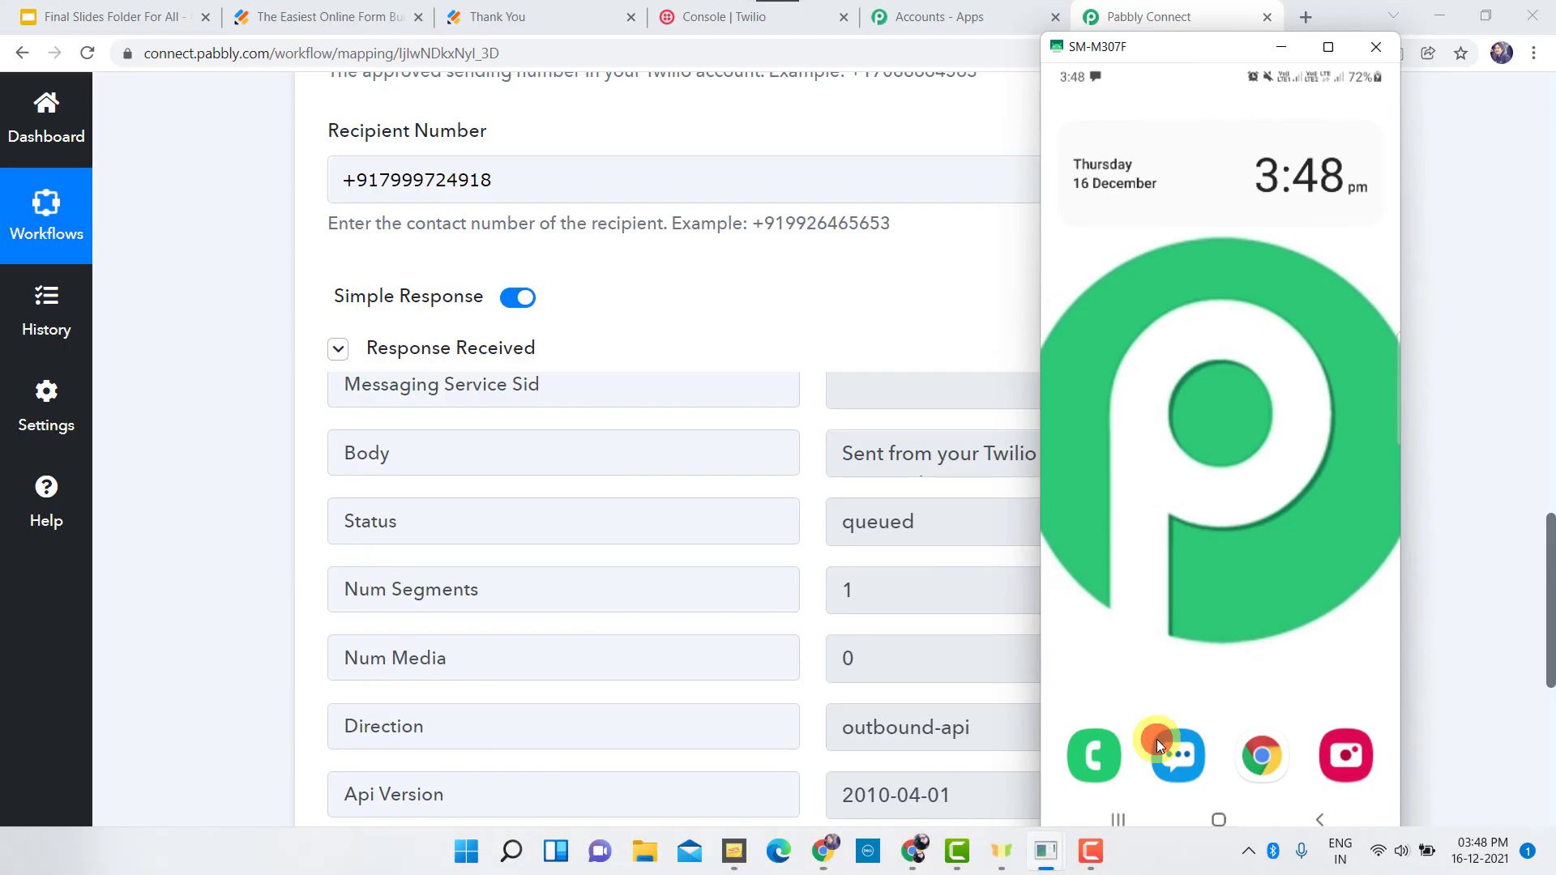
pyautogui.click(1093, 76)
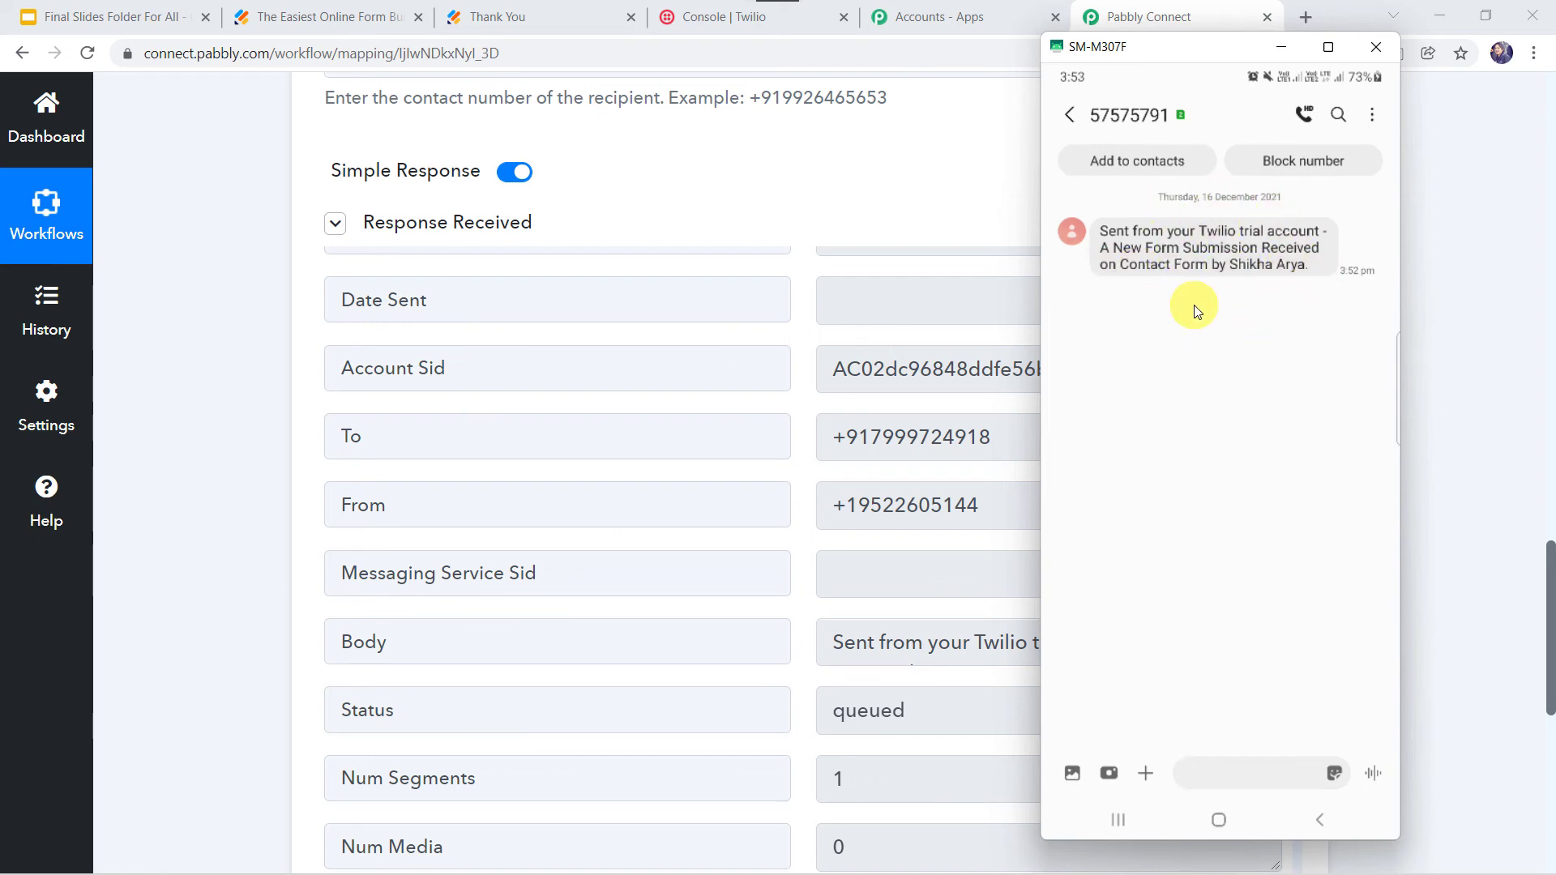
pyautogui.click(1285, 49)
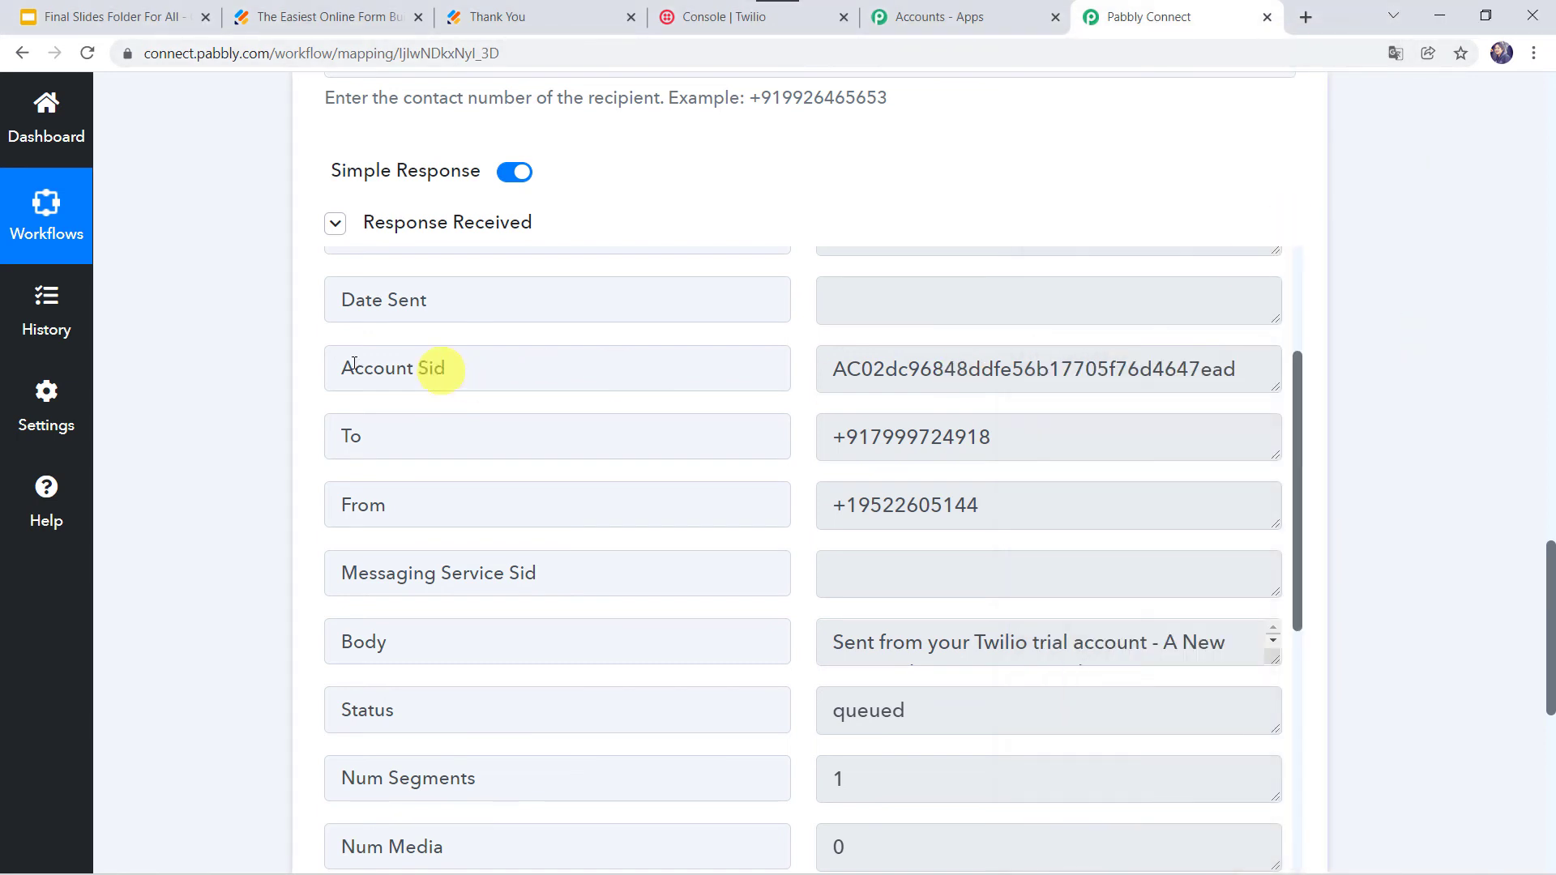
# Step: Save the Twilio Send SMS action and dismiss the 'Data Saved Successfully' confirmation
pyautogui.scroll(-6, 202, 551)
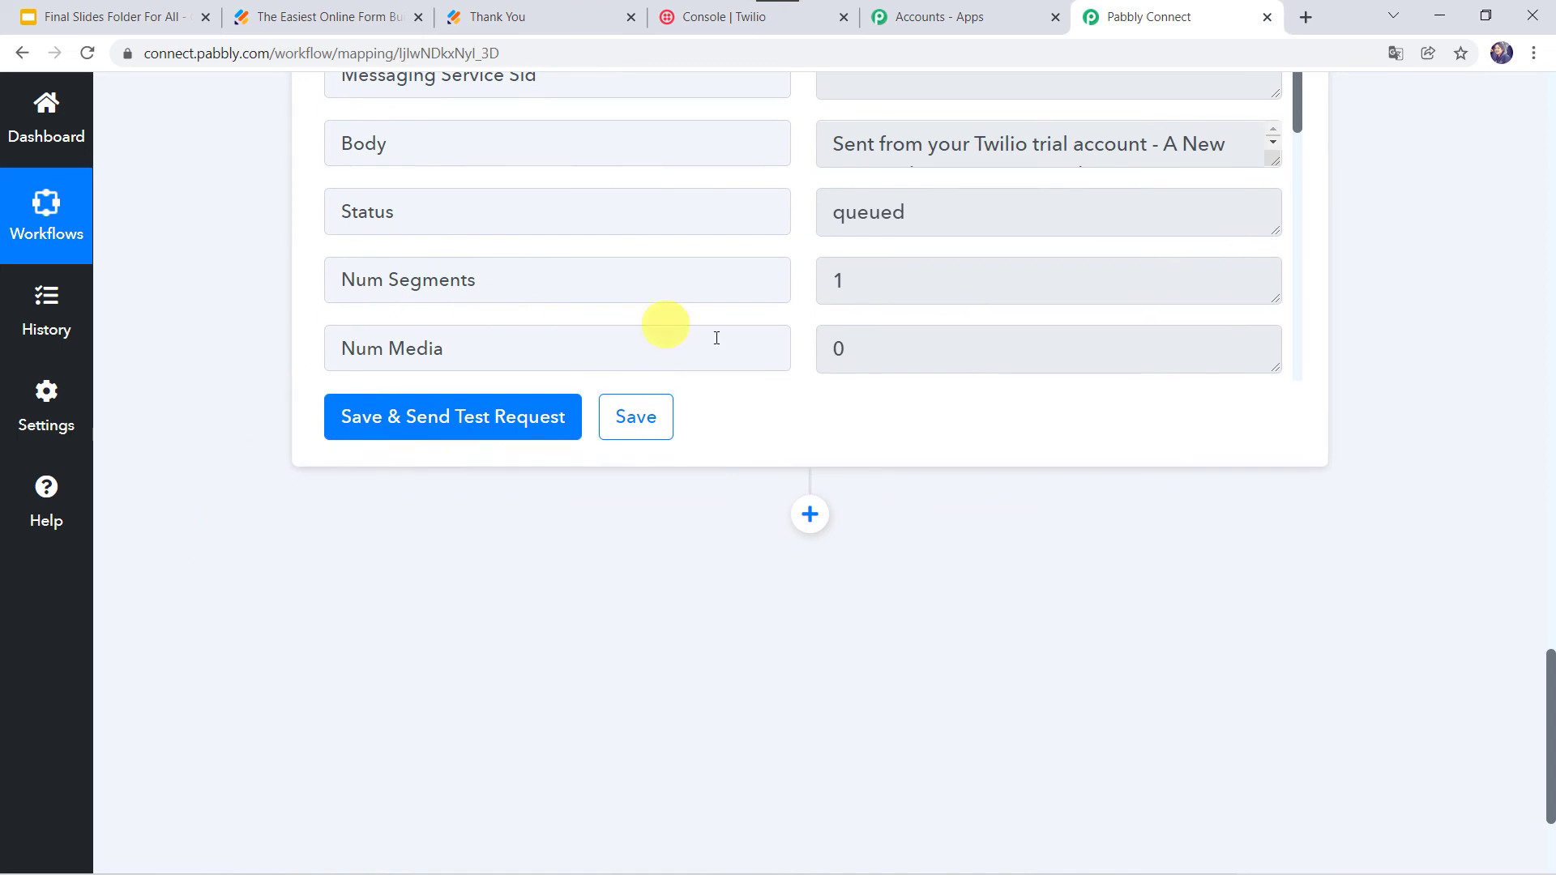
pyautogui.click(647, 419)
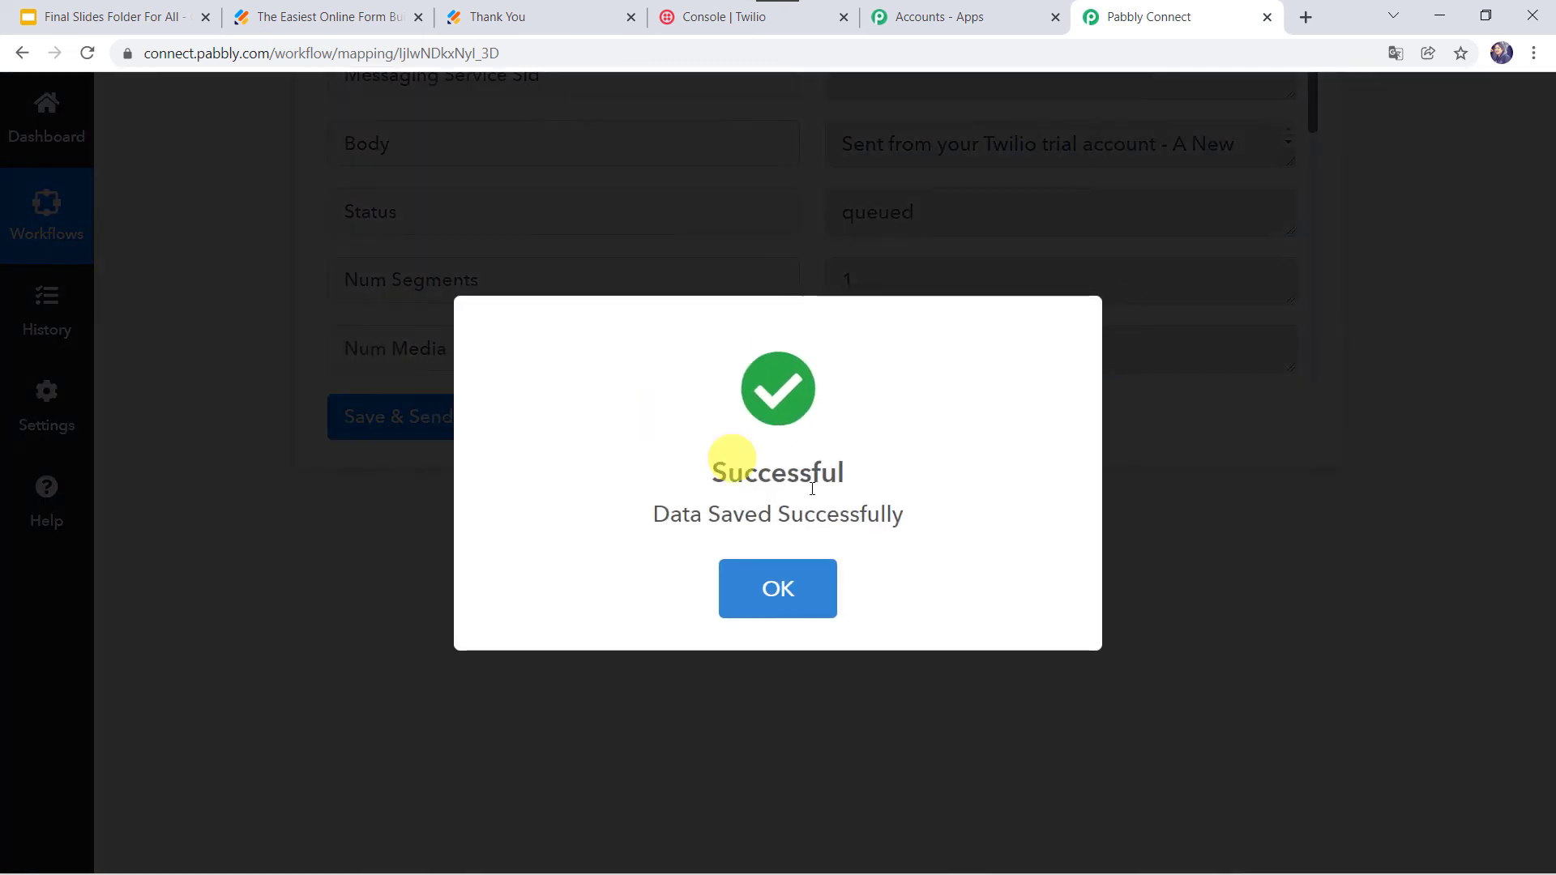
pyautogui.click(802, 577)
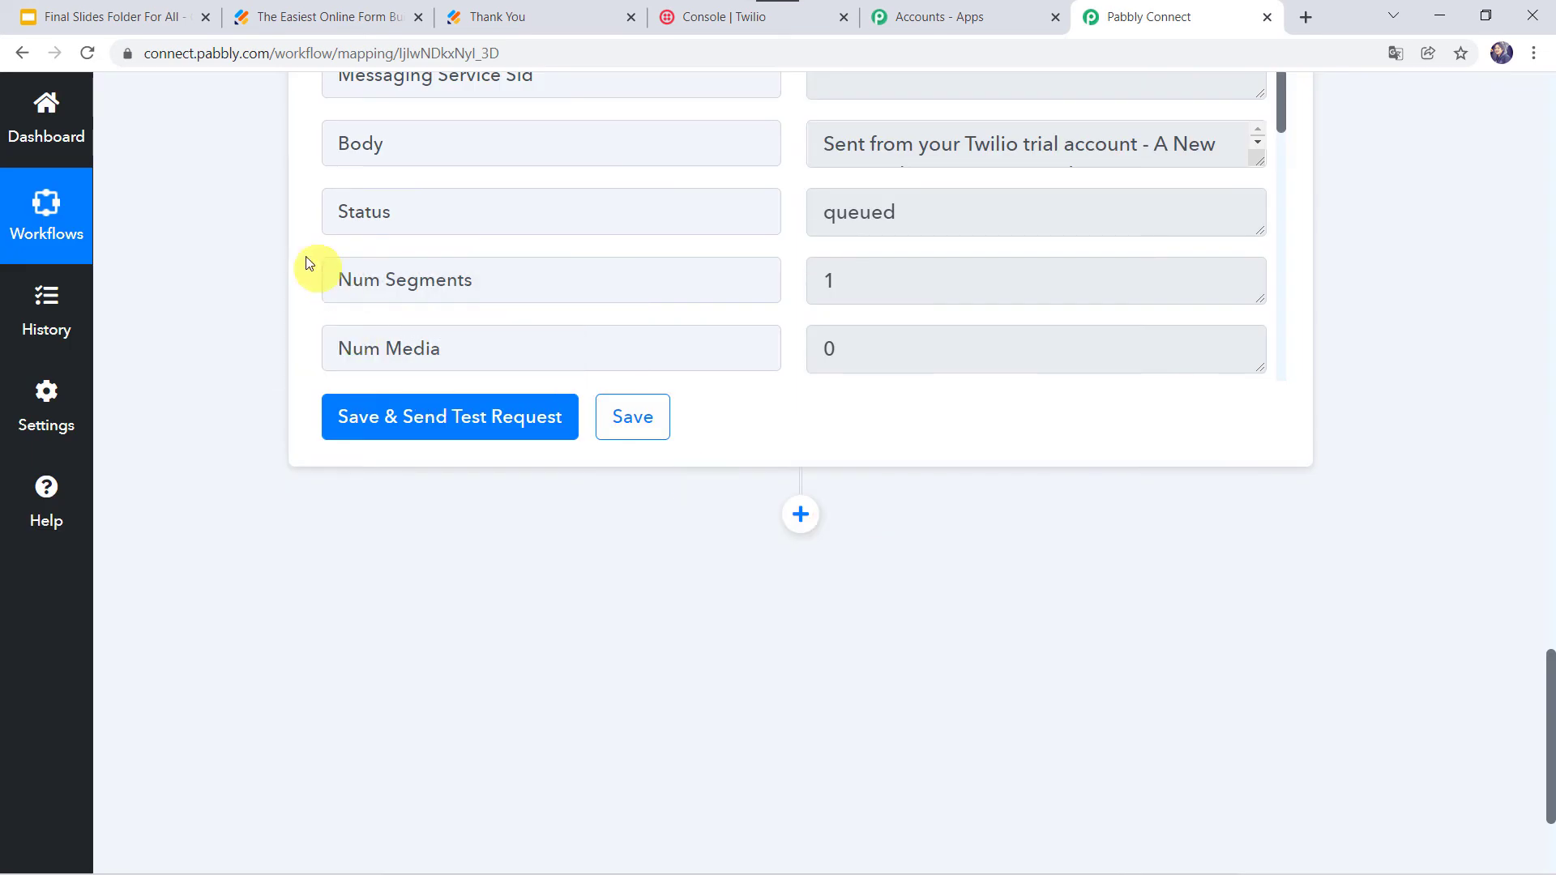
pyautogui.scroll(5, 292, 325)
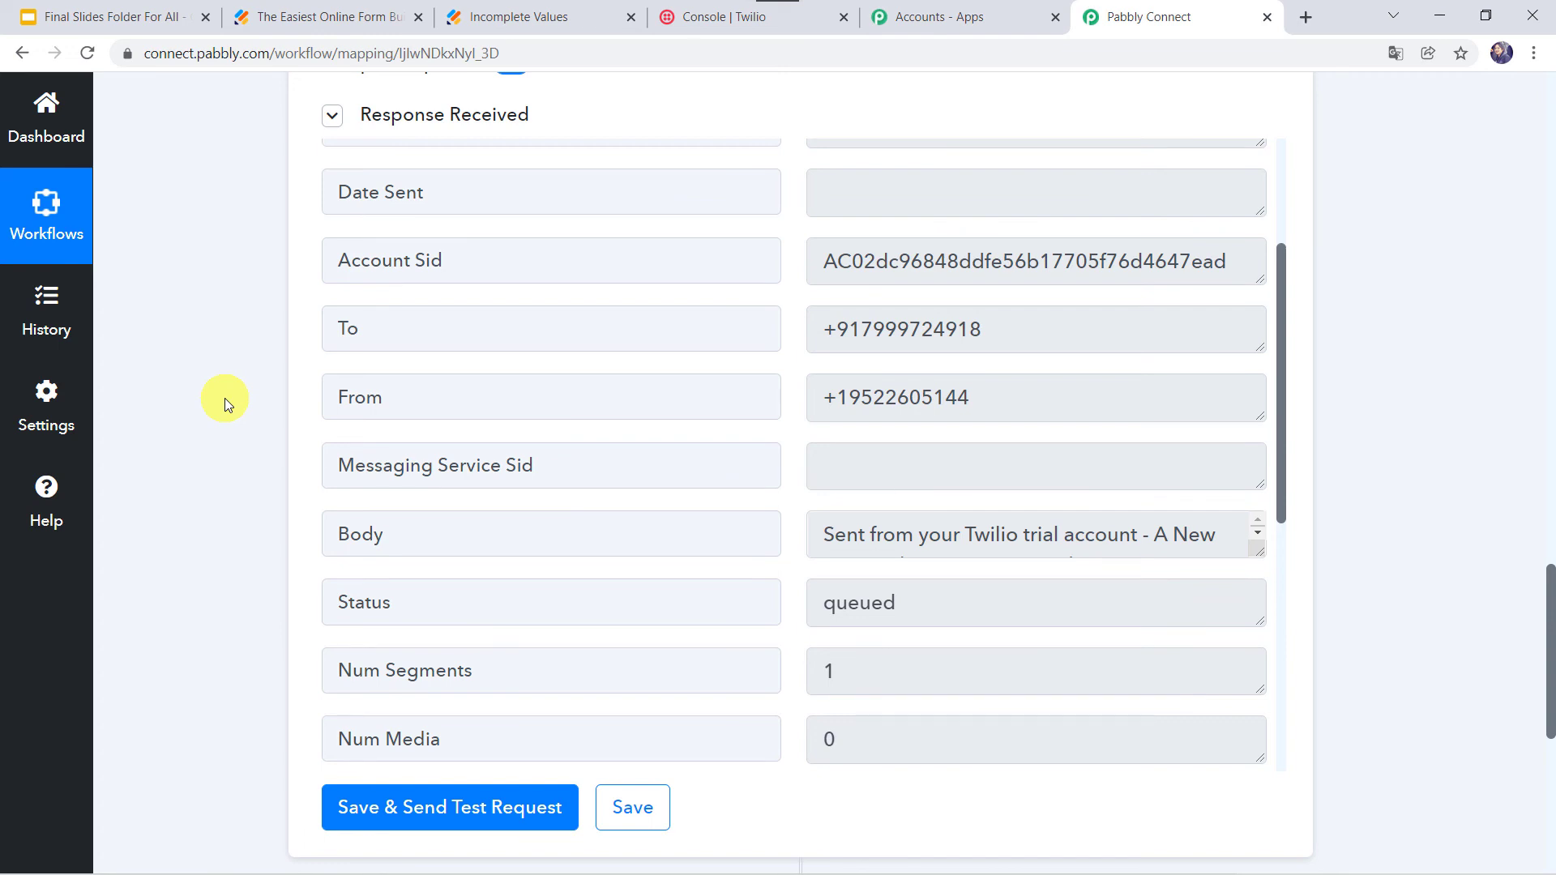
# Step: Open the live Contact Form and enter the test contact's first and last name, e-mail and mobile number
pyautogui.click(337, 10)
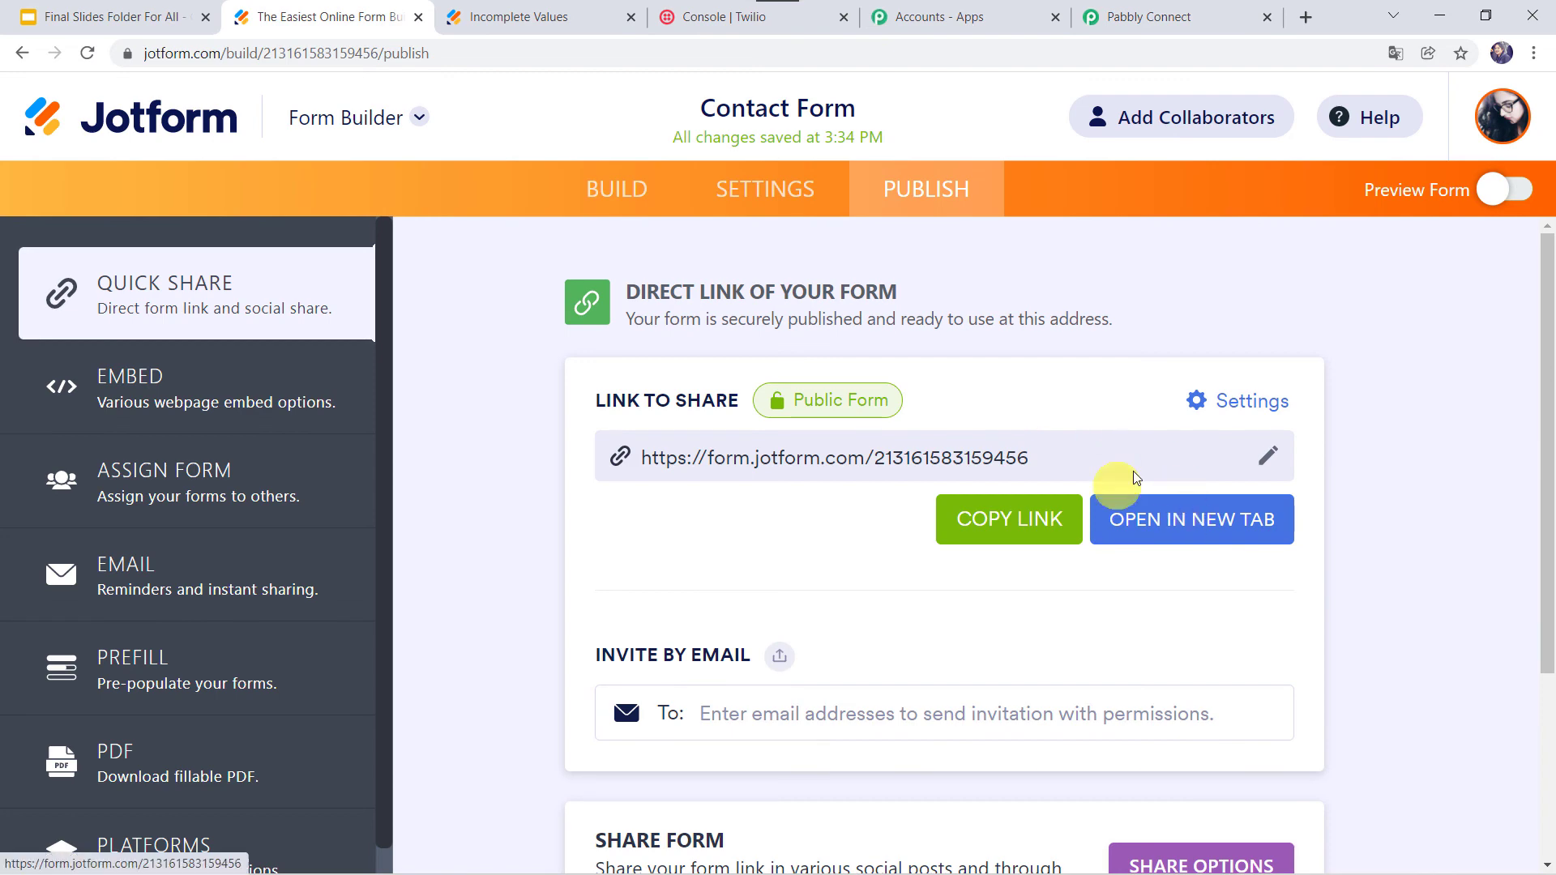
pyautogui.click(1190, 522)
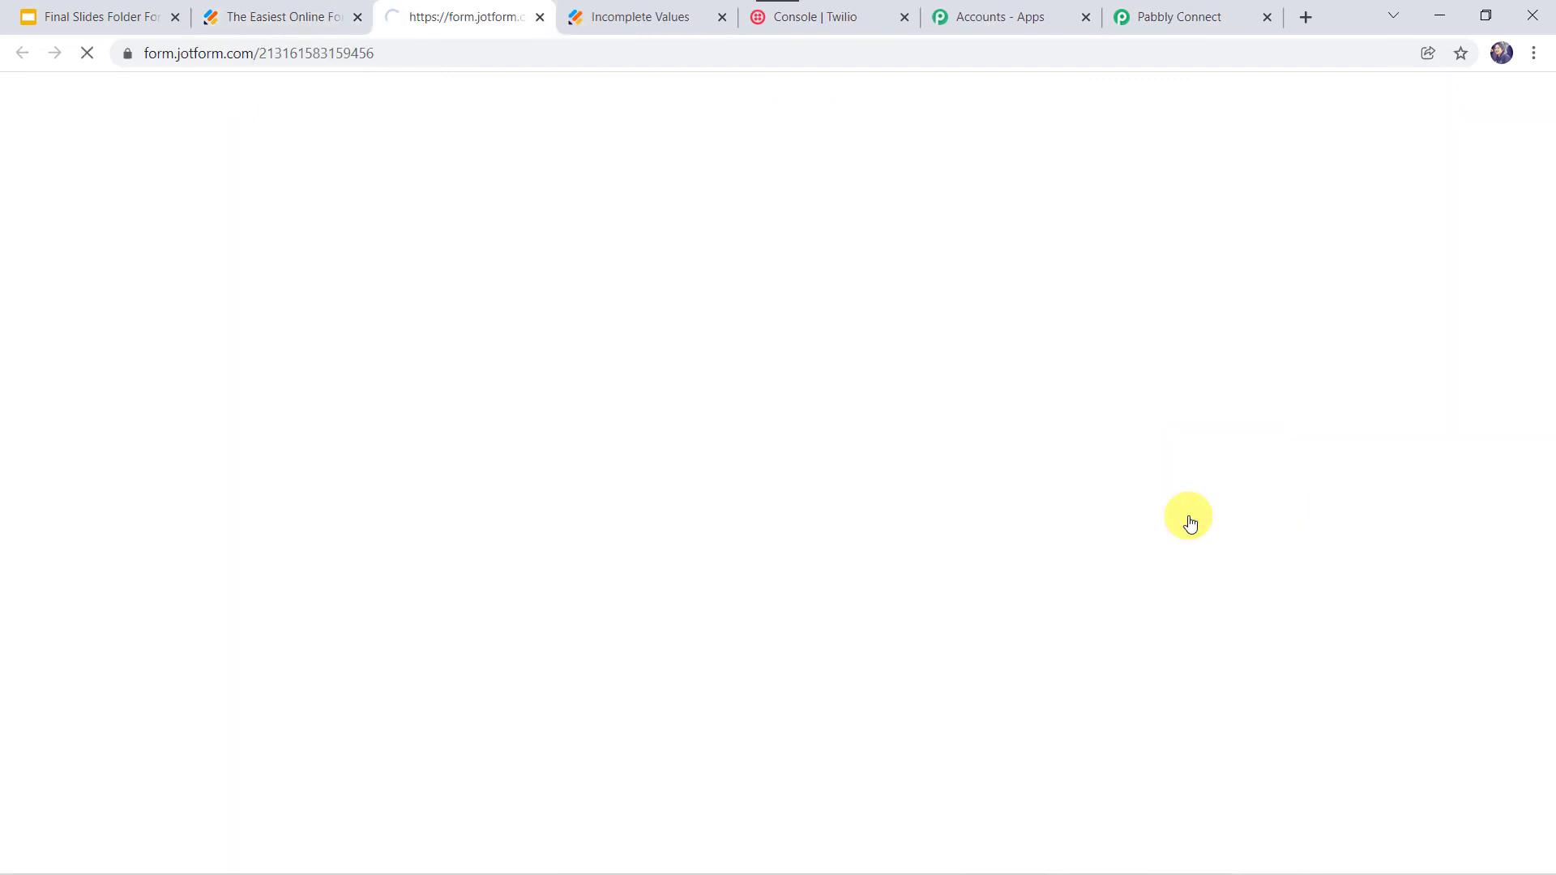
pyautogui.scroll(-3, 646, 378)
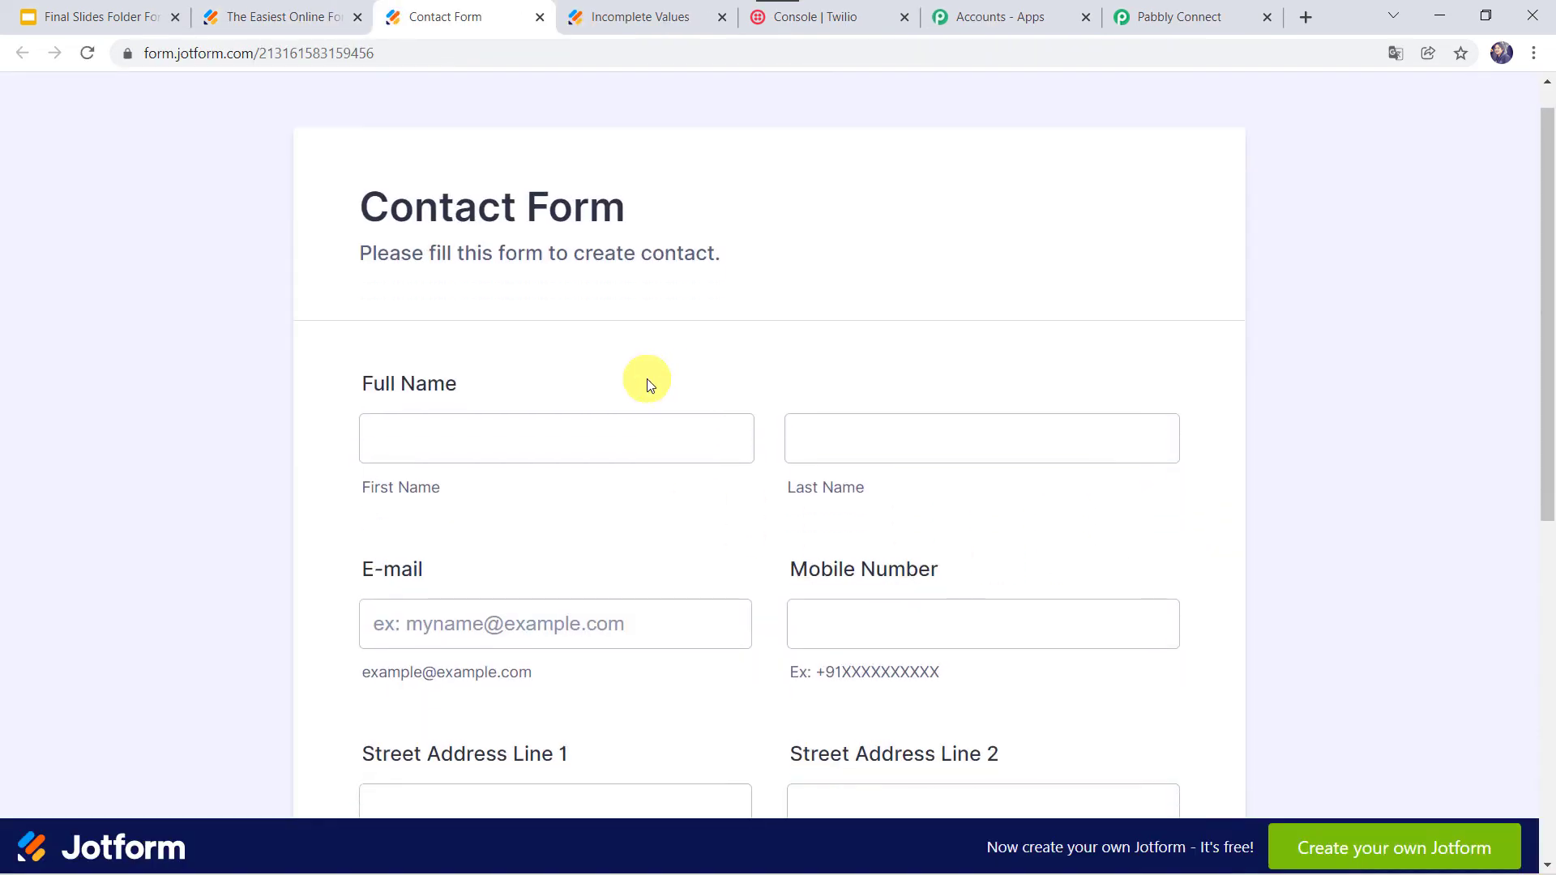
pyautogui.click(539, 228)
pyautogui.press('Tab')
pyautogui.press('Tab')
pyautogui.press('Tab')
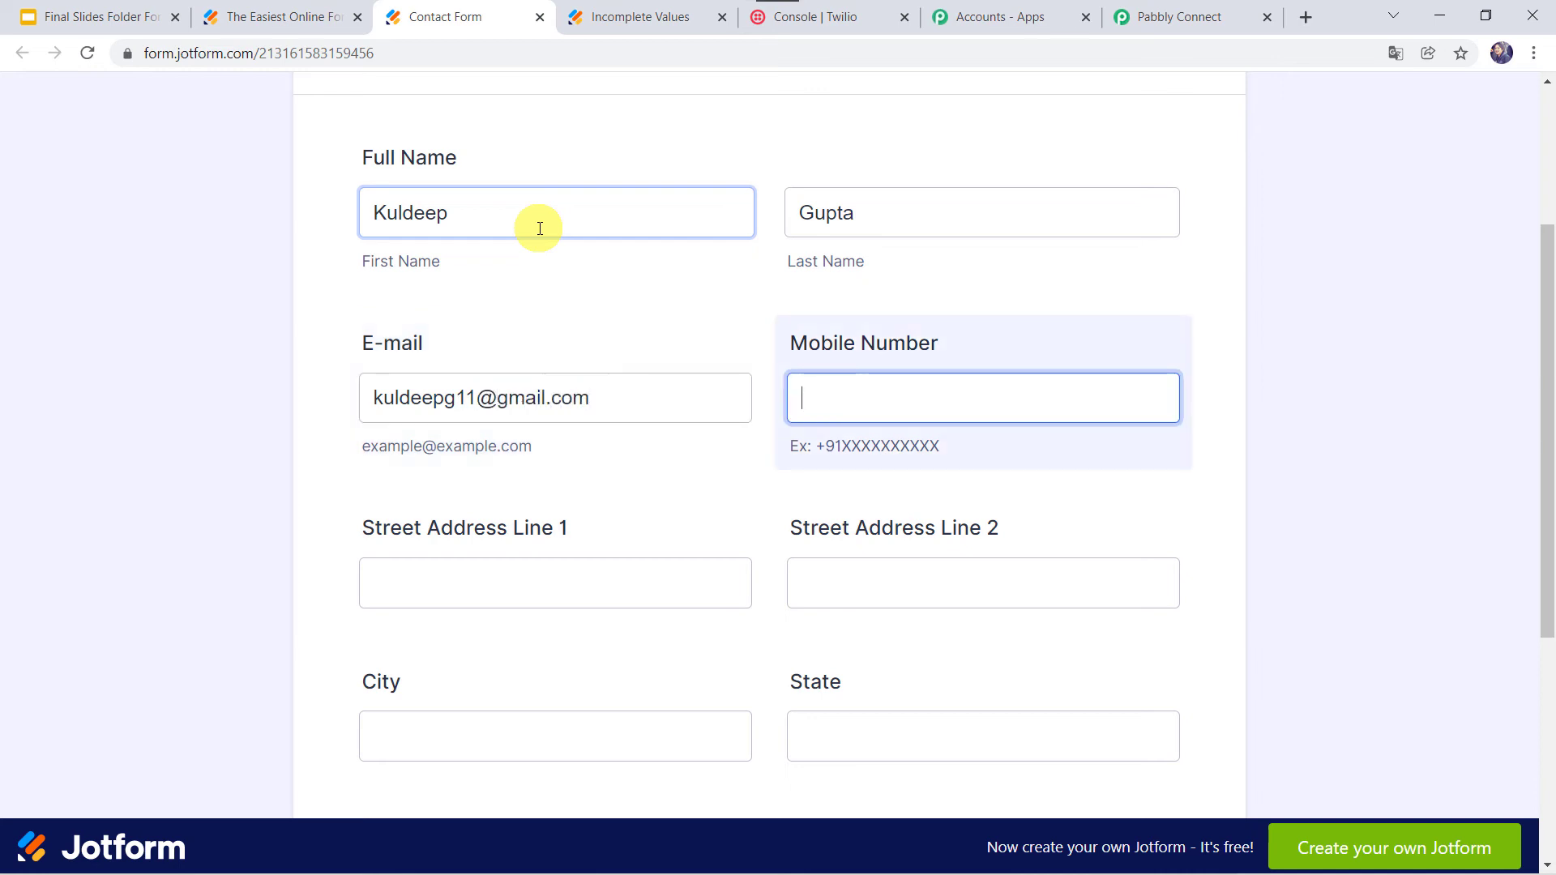
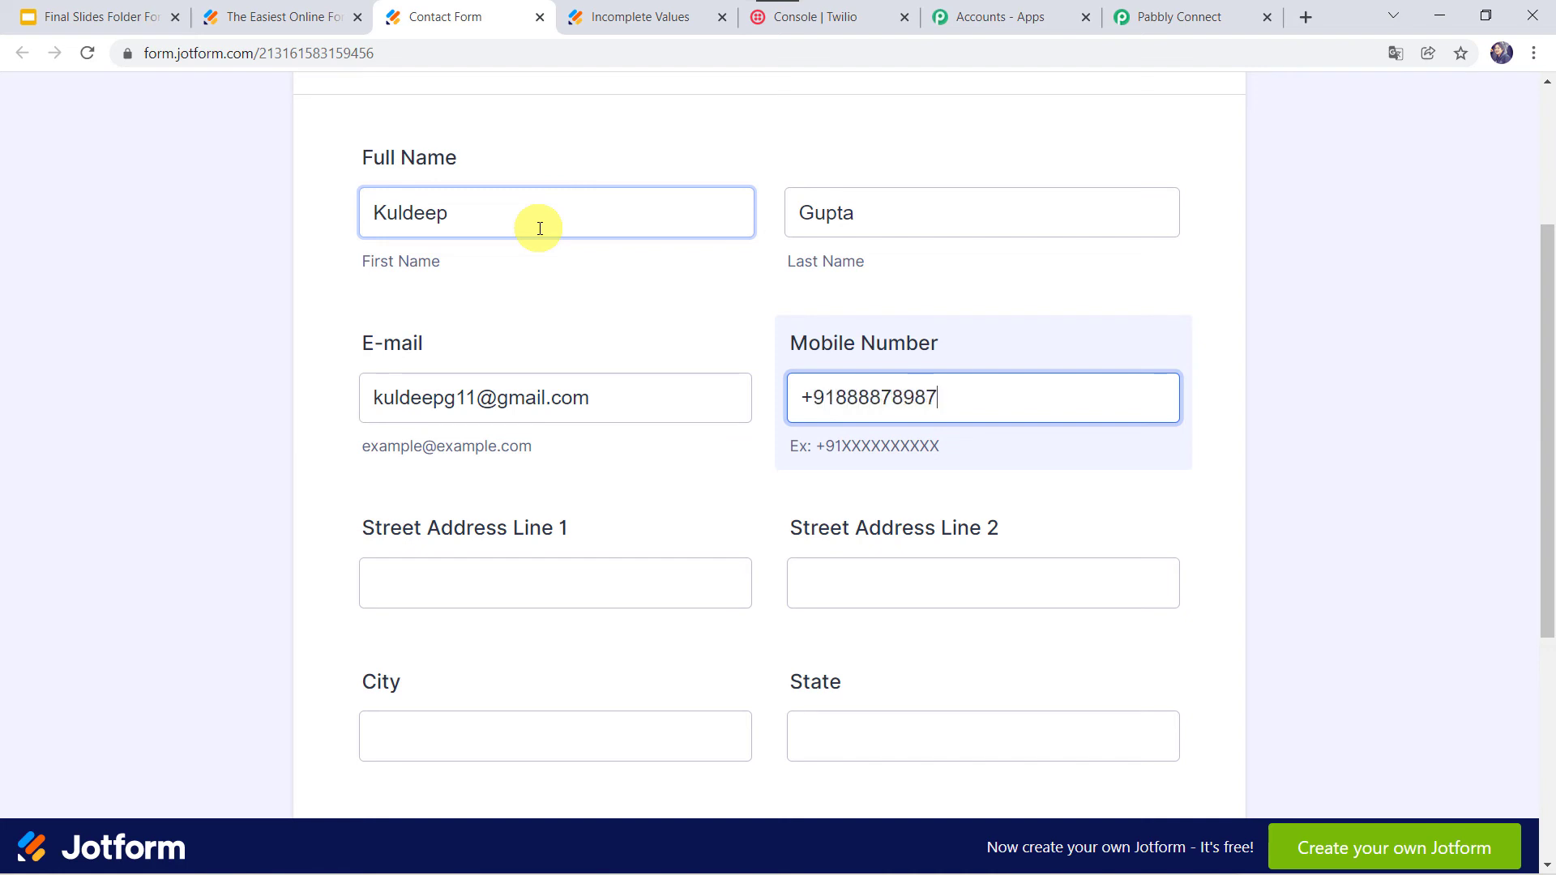
# Step: Fill in the contact's full postal address with country IND and submit the form
pyautogui.click(491, 596)
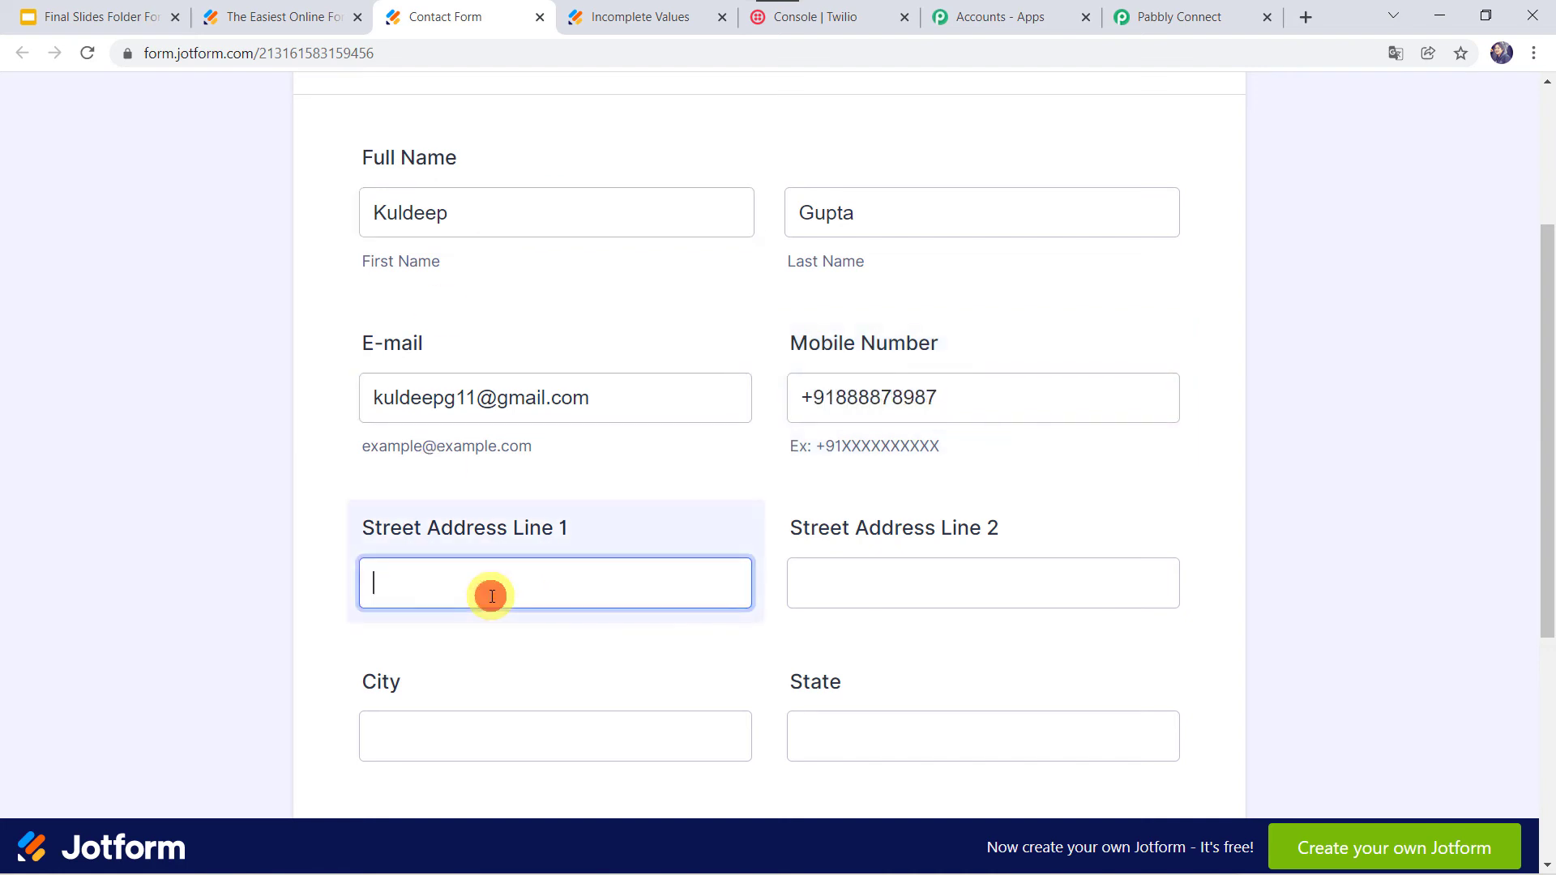
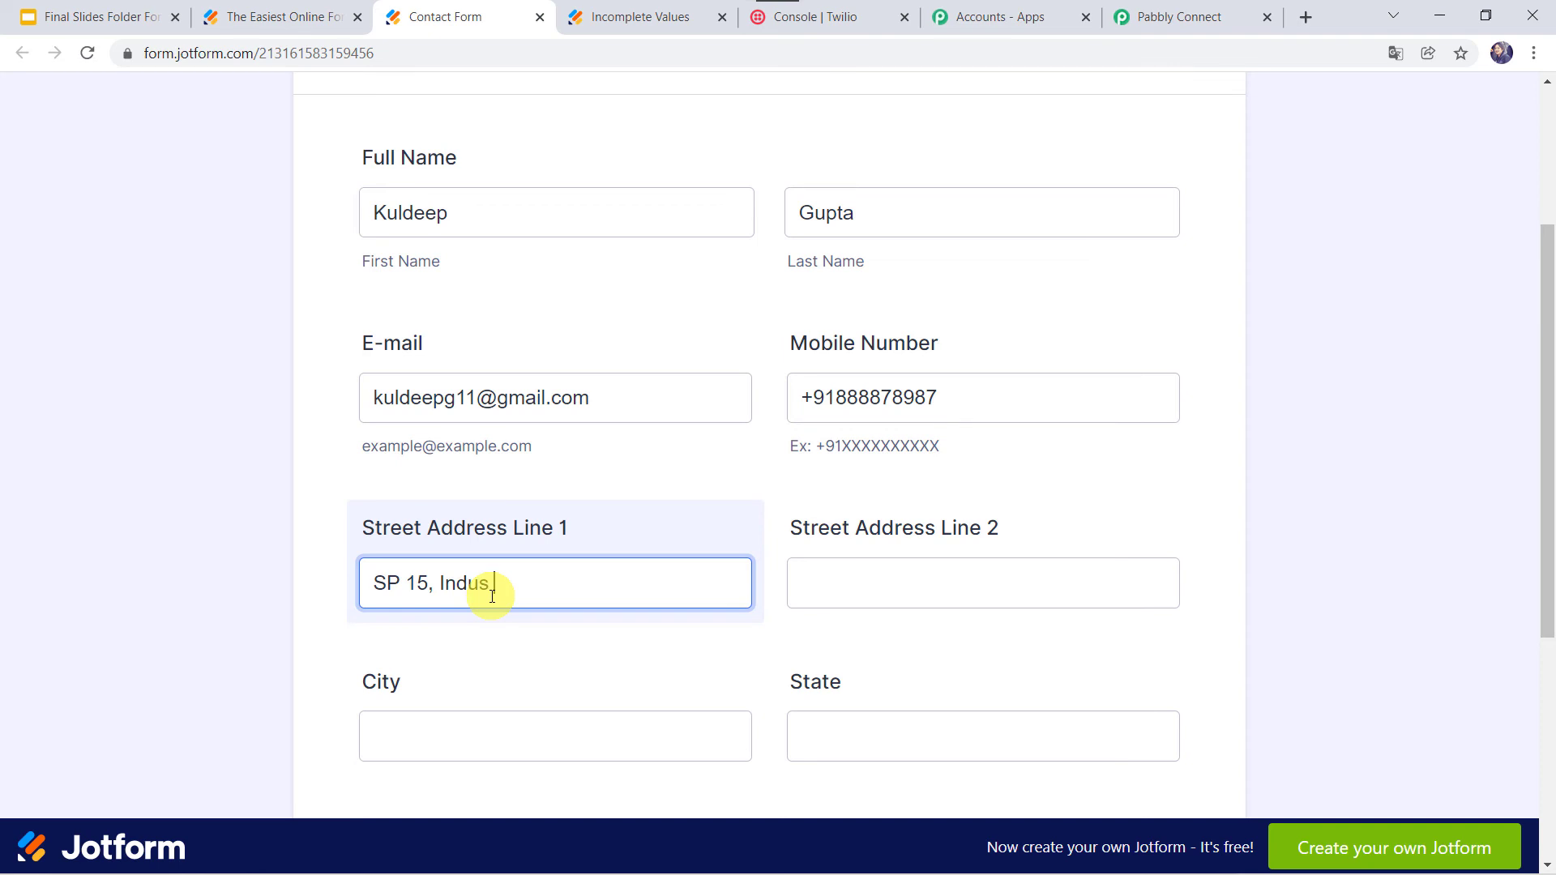
pyautogui.press('Tab')
pyautogui.write('New Market')
pyautogui.press('Tab')
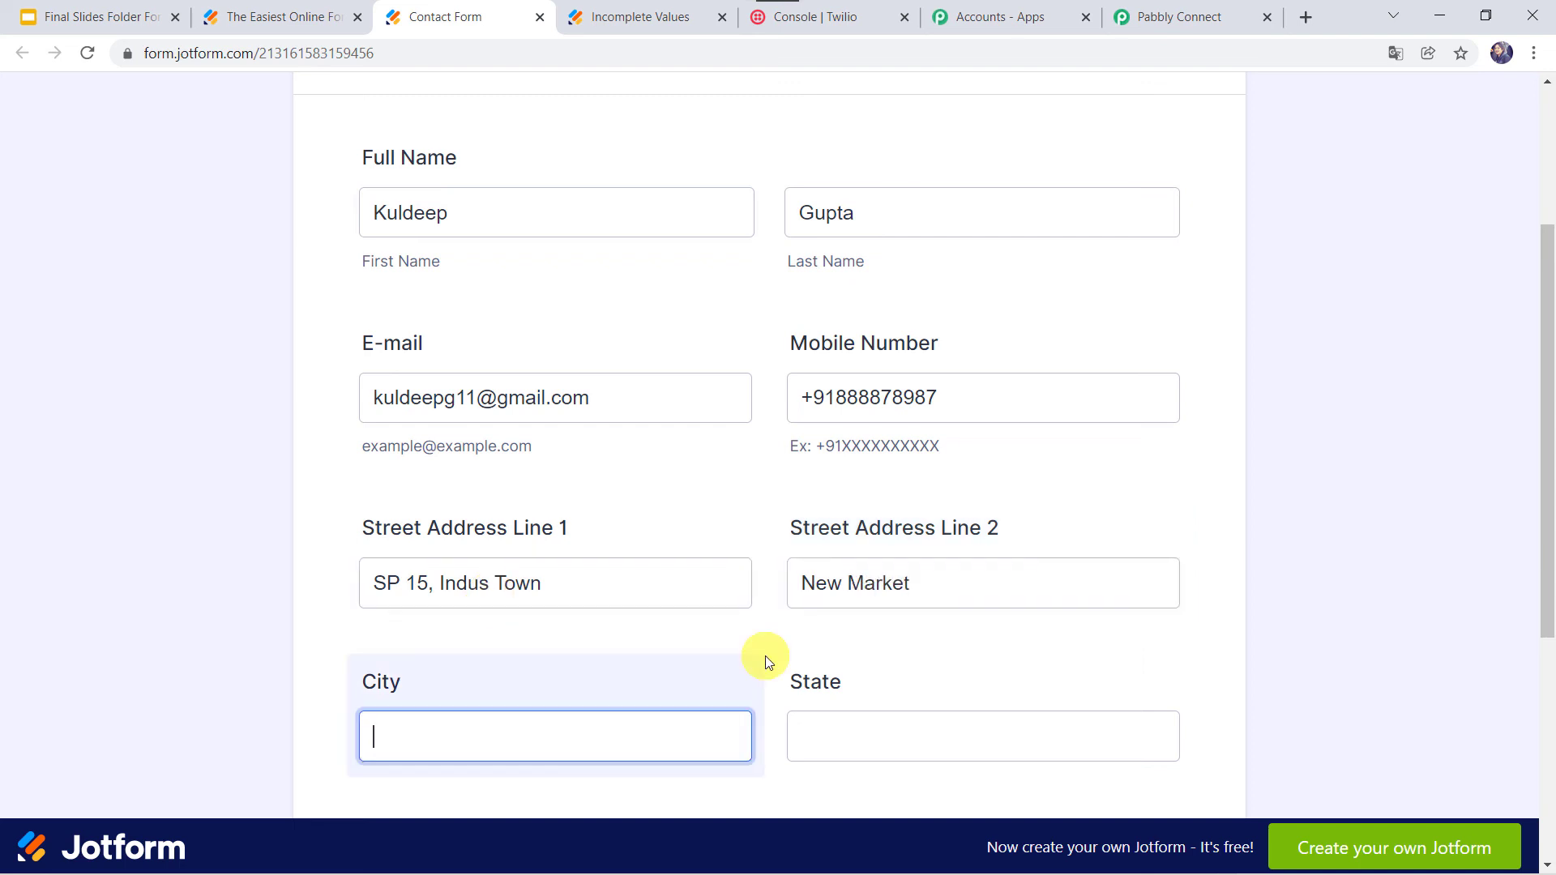
pyautogui.write('Bhopal')
pyautogui.press('Tab')
pyautogui.write('MP')
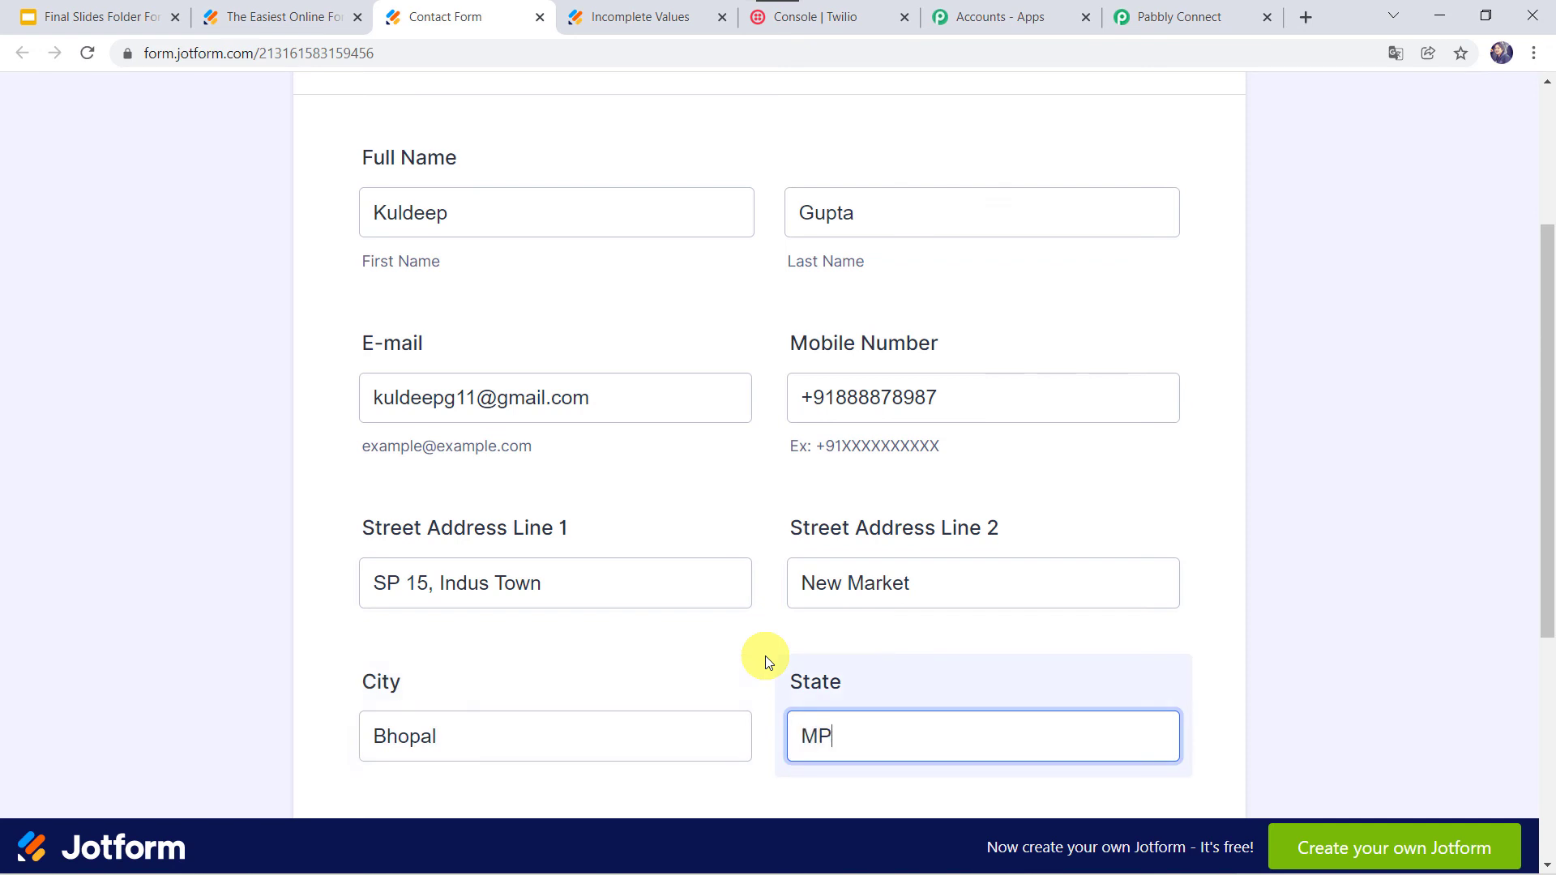
pyautogui.scroll(-4, 191, 624)
pyautogui.click(387, 543)
pyautogui.write('462025')
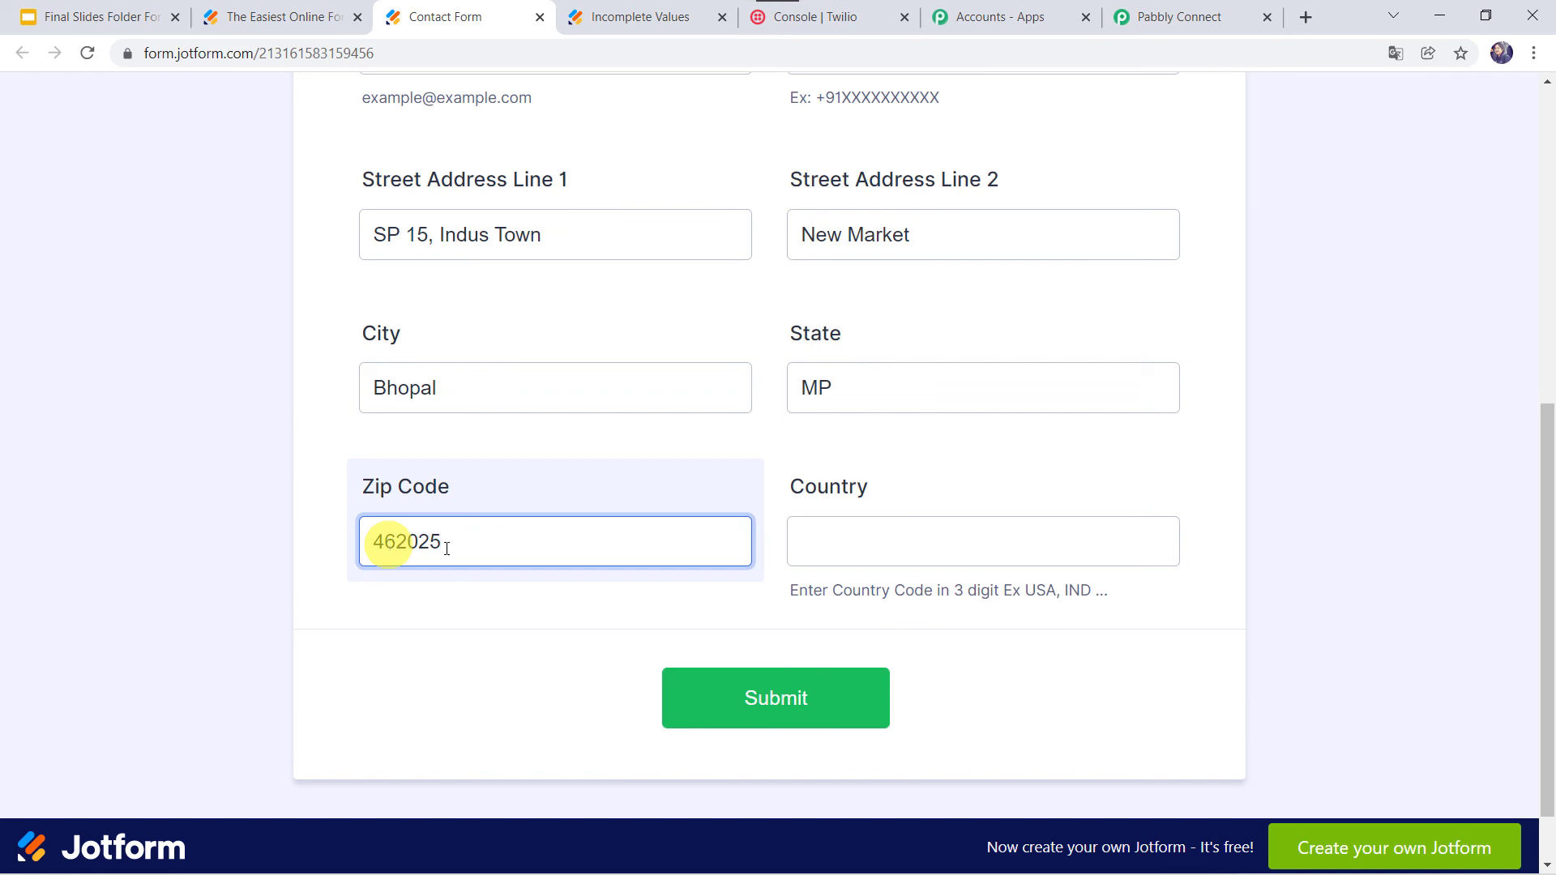
pyautogui.click(865, 543)
pyautogui.write('IND')
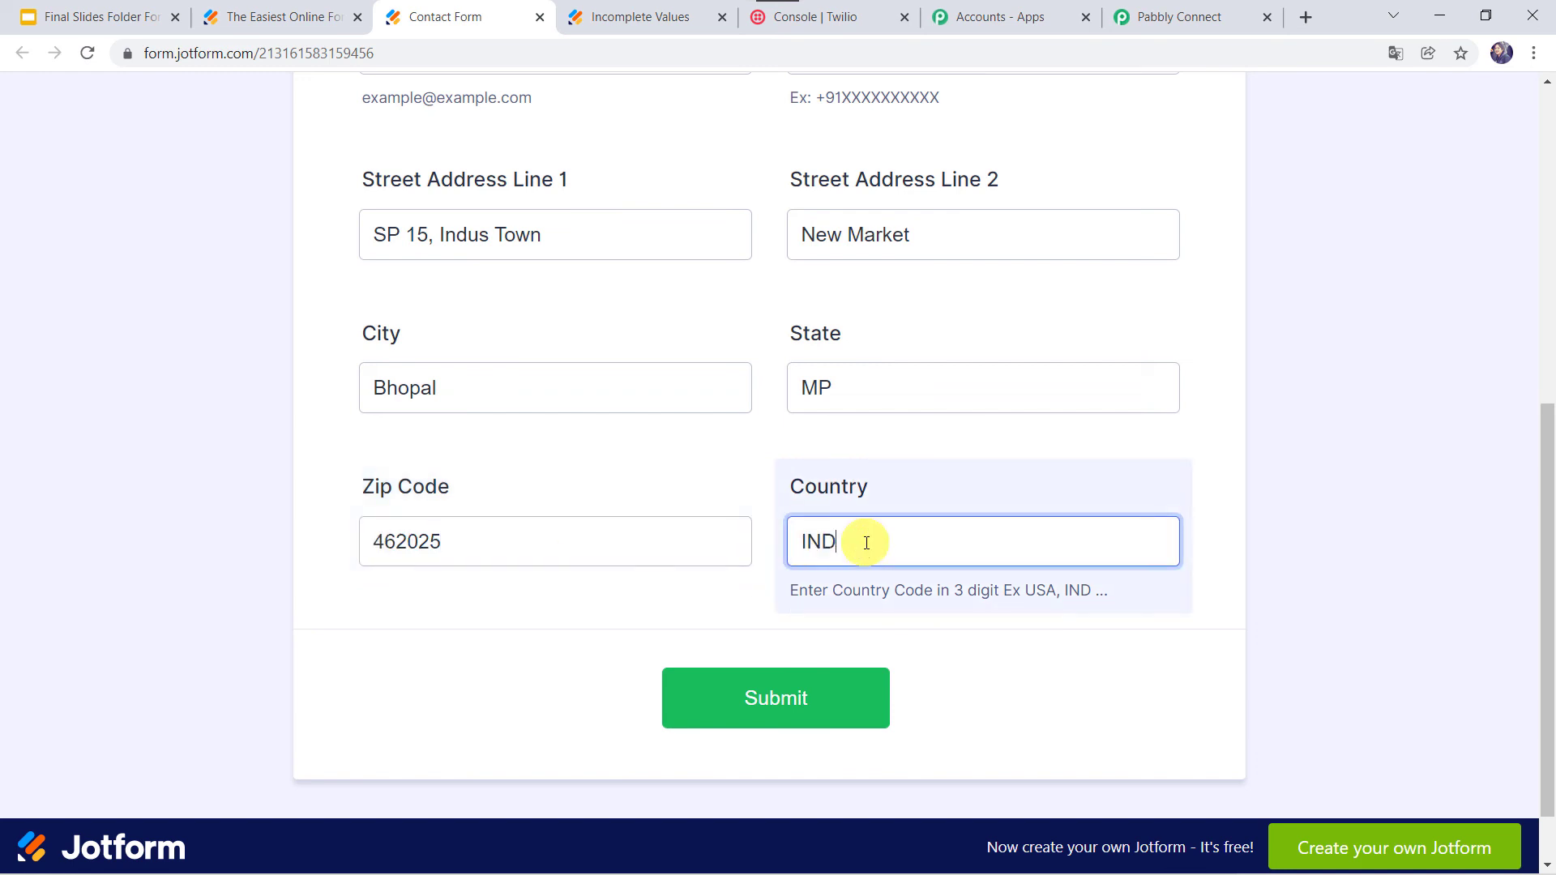
pyautogui.click(774, 700)
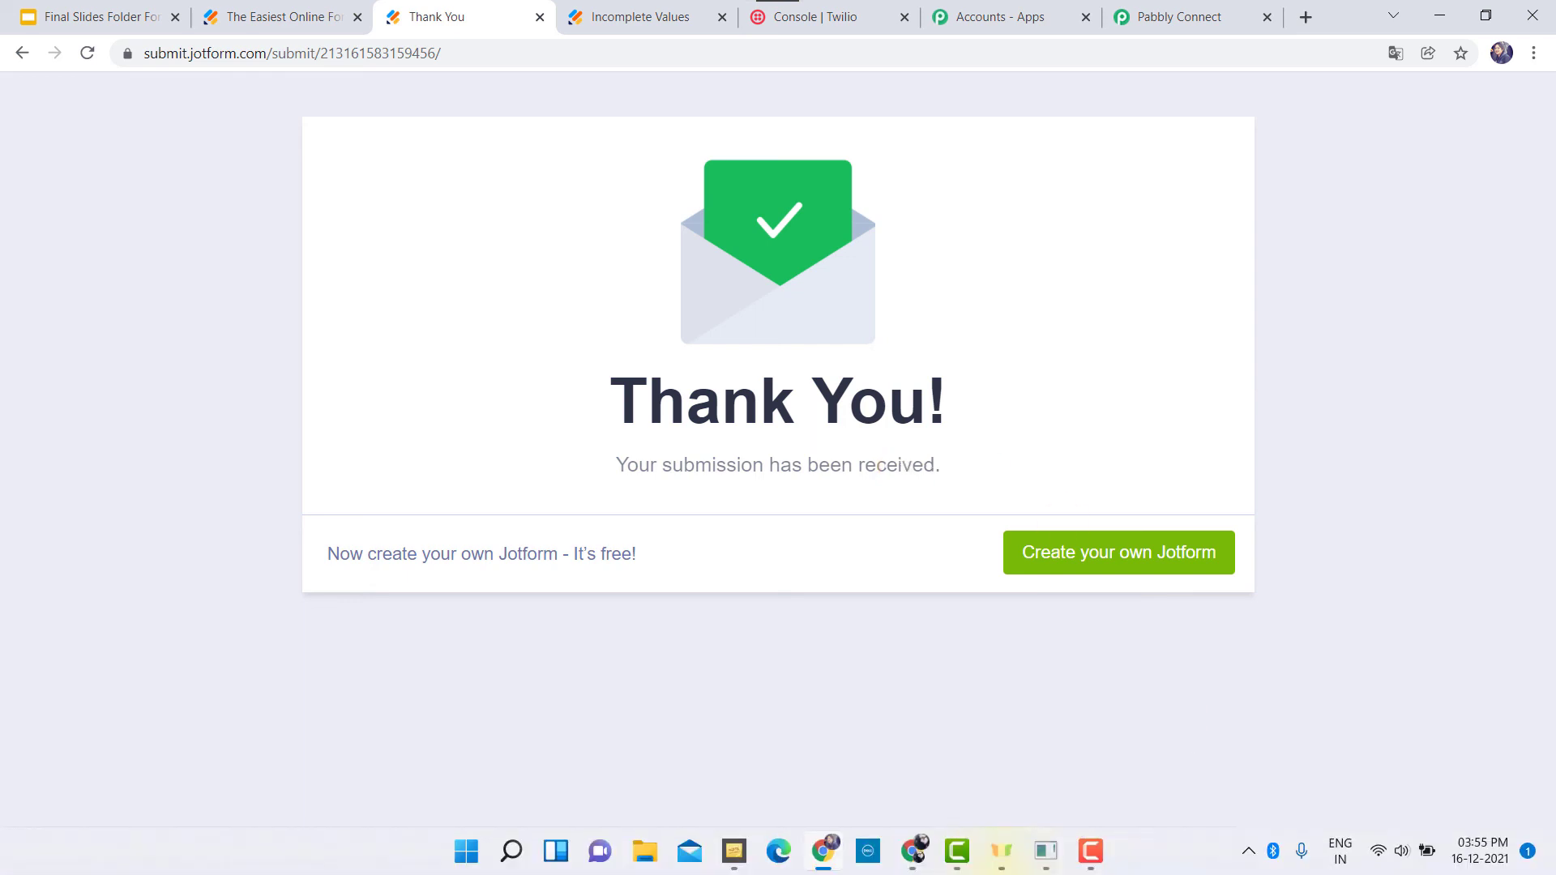
pyautogui.moveTo(1040, 861)
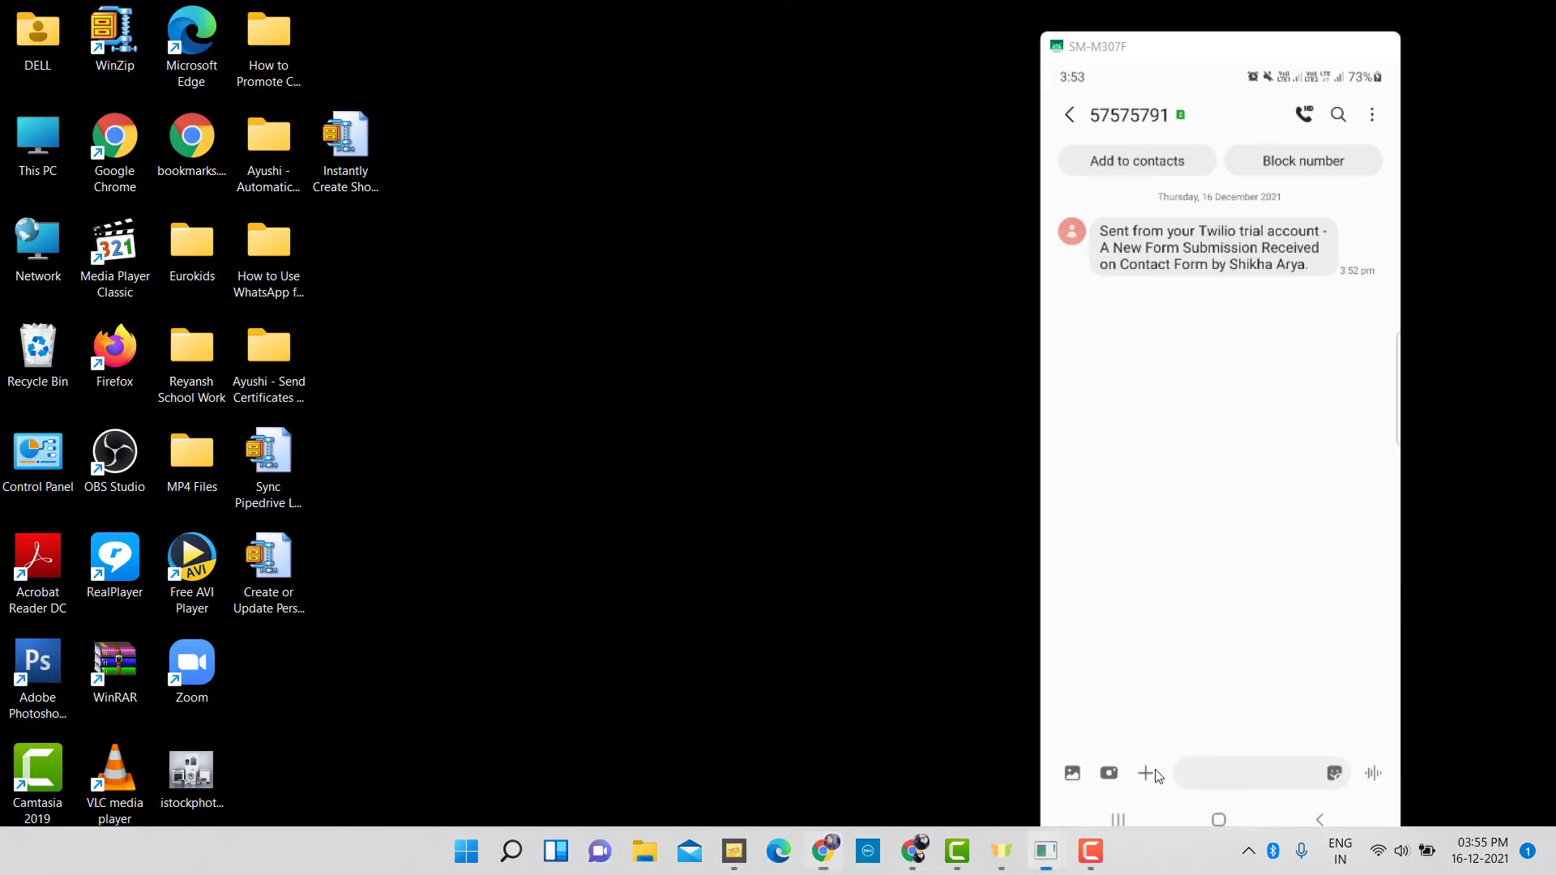
pyautogui.click(1155, 742)
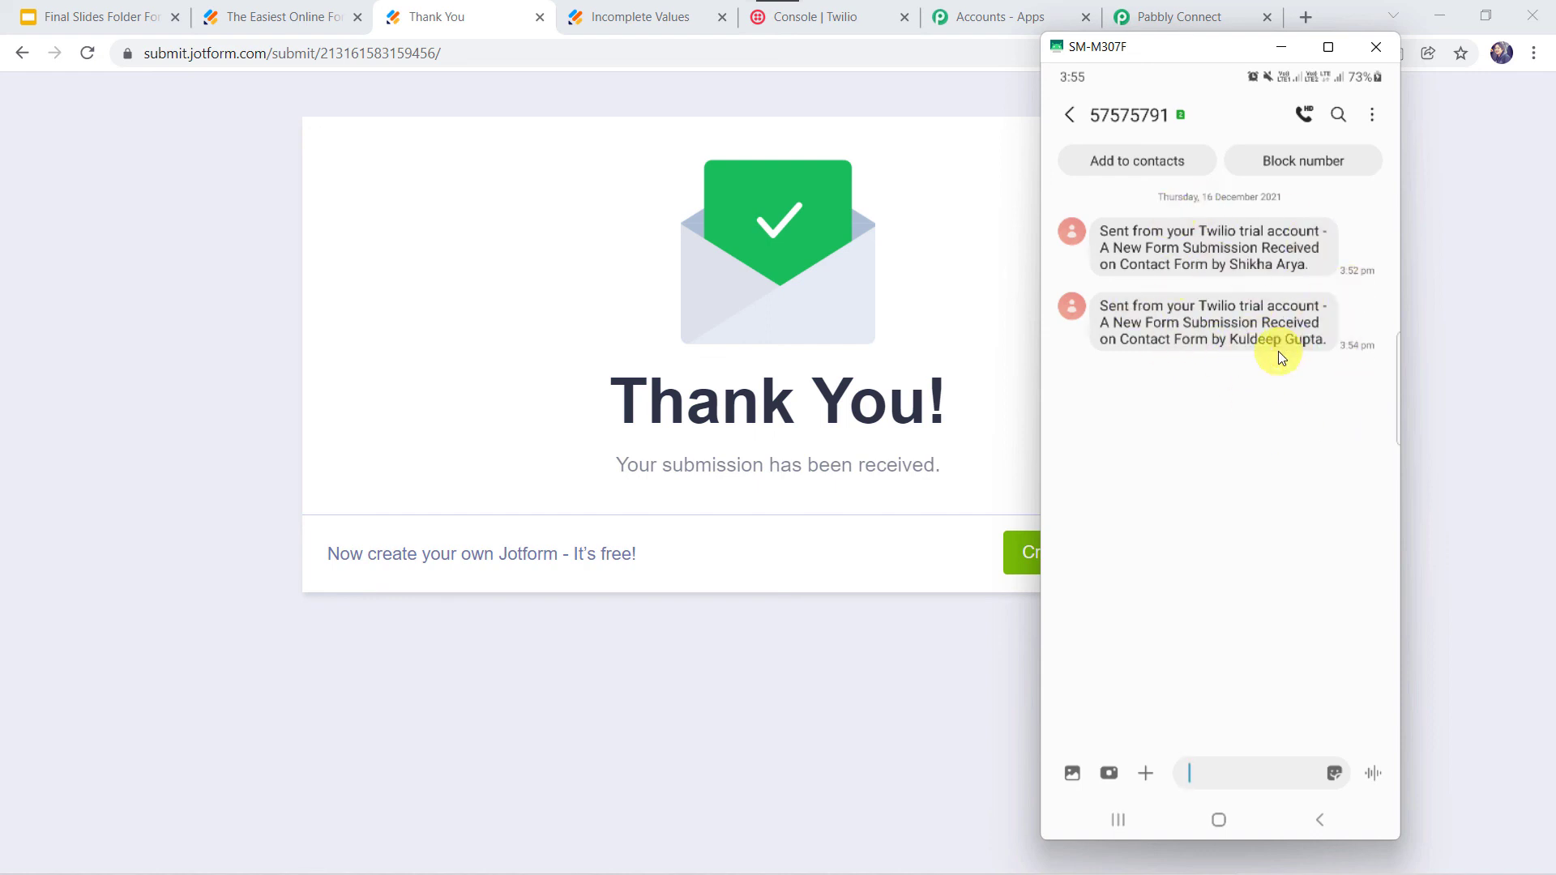
pyautogui.click(1281, 48)
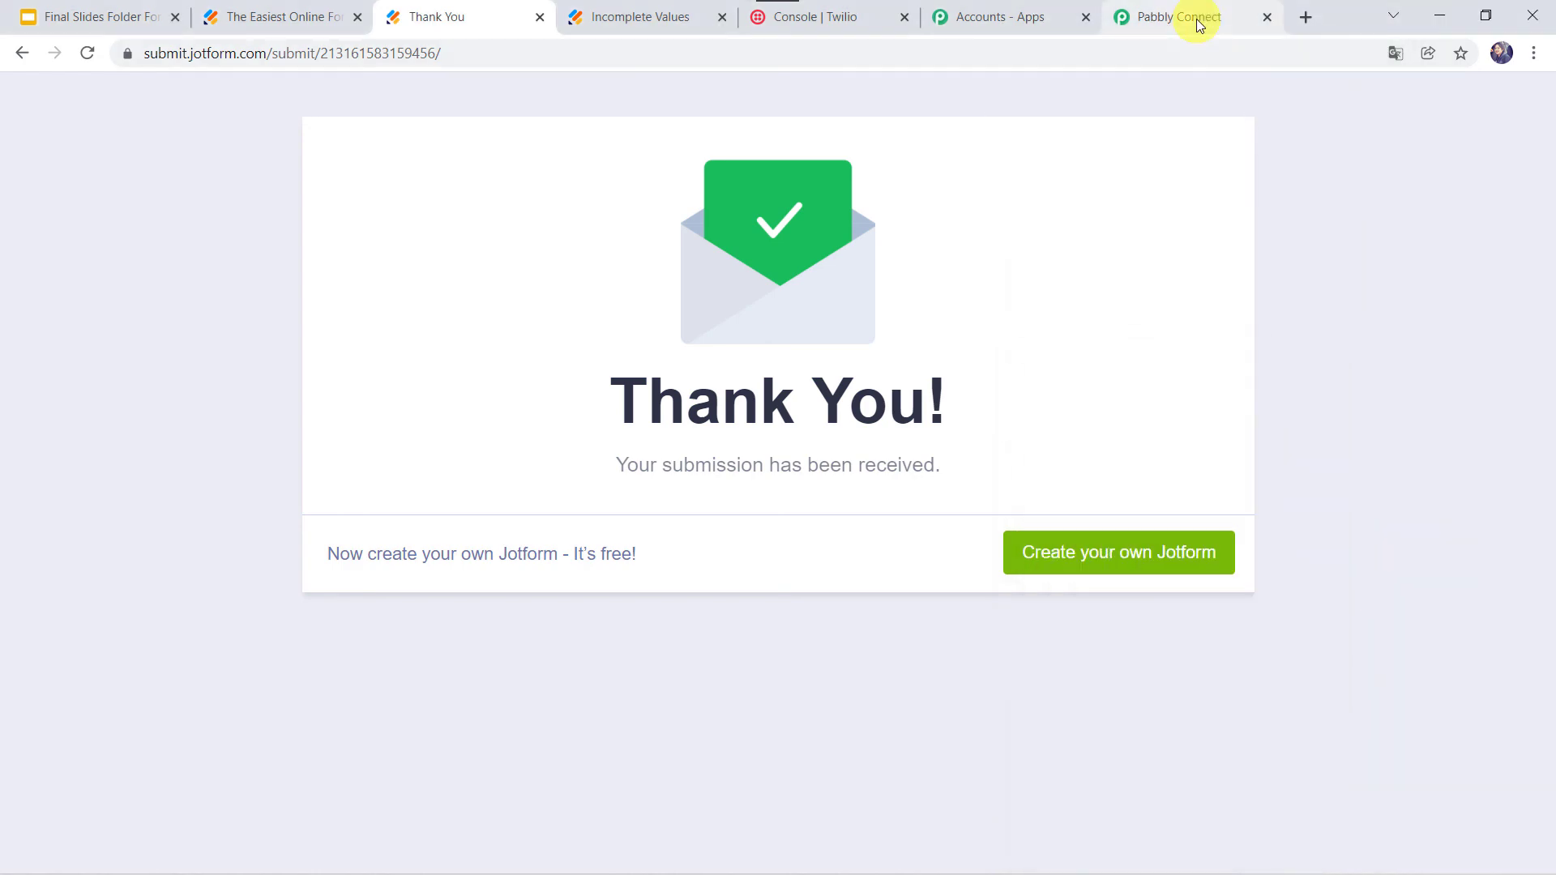
# Step: Collapse the Twilio Send SMS and JotForm New Response cards in the 'JotForm to Twilio' workflow
pyautogui.click(1196, 18)
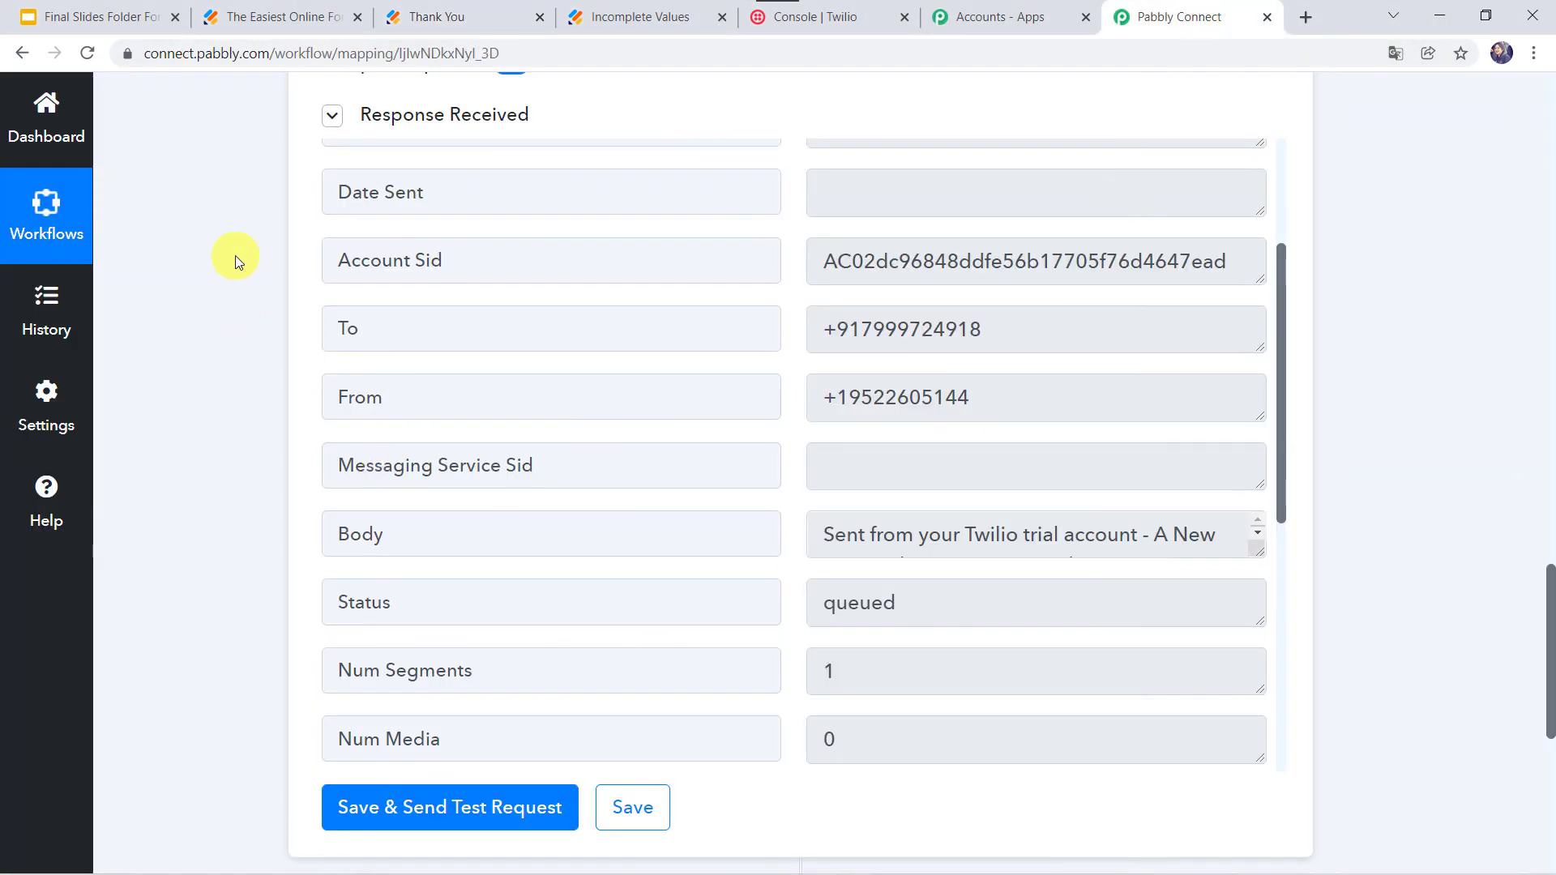
pyautogui.scroll(10, 235, 255)
pyautogui.scroll(5, 235, 255)
pyautogui.click(728, 451)
pyautogui.scroll(8, 216, 295)
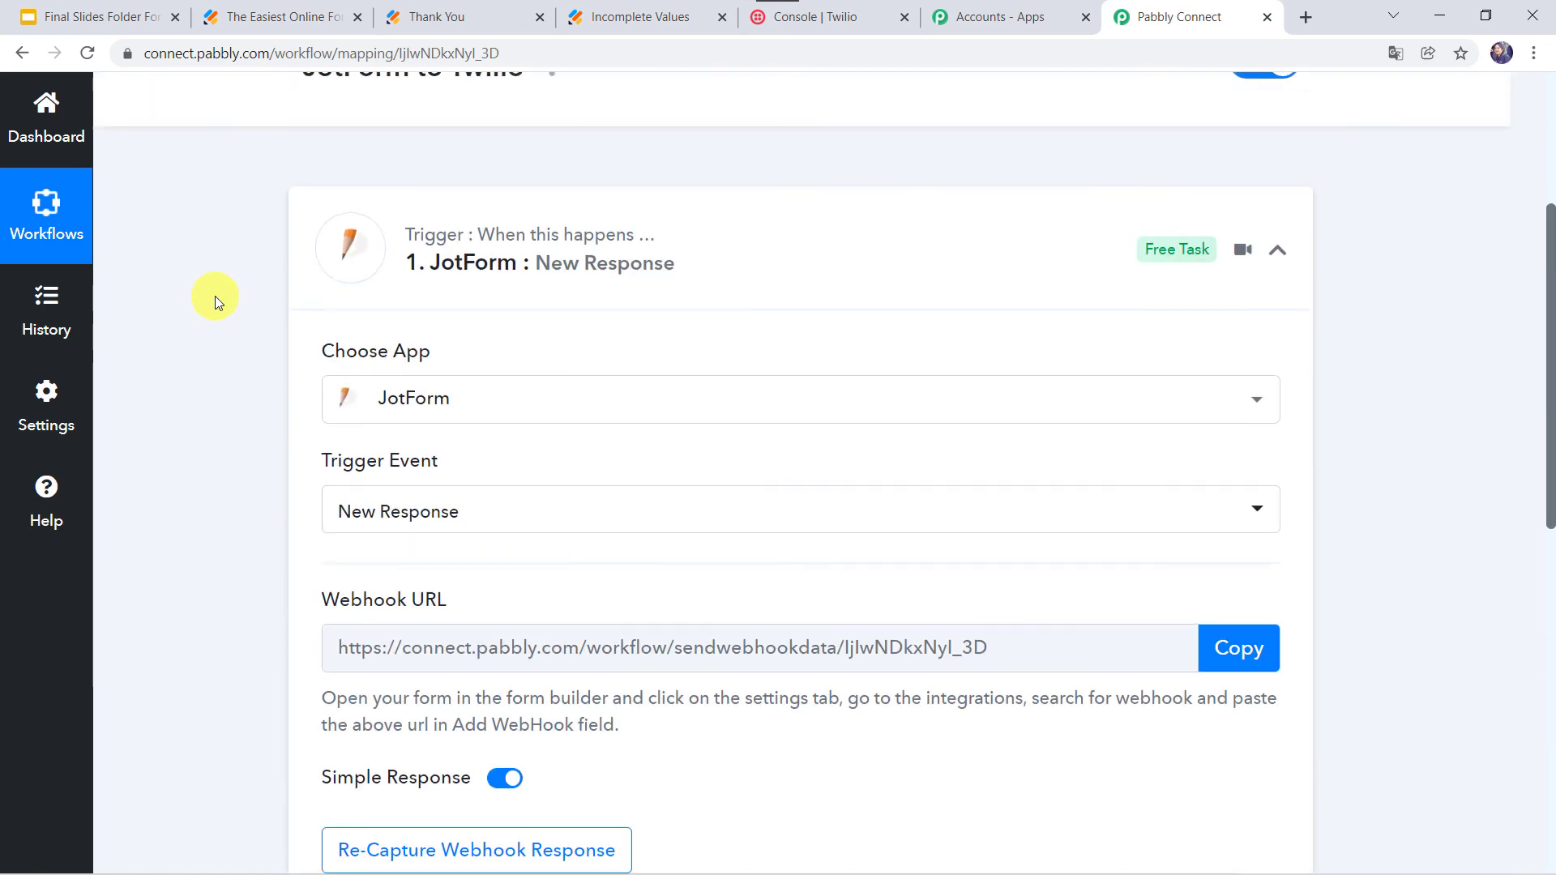
pyautogui.click(654, 408)
pyautogui.click(655, 408)
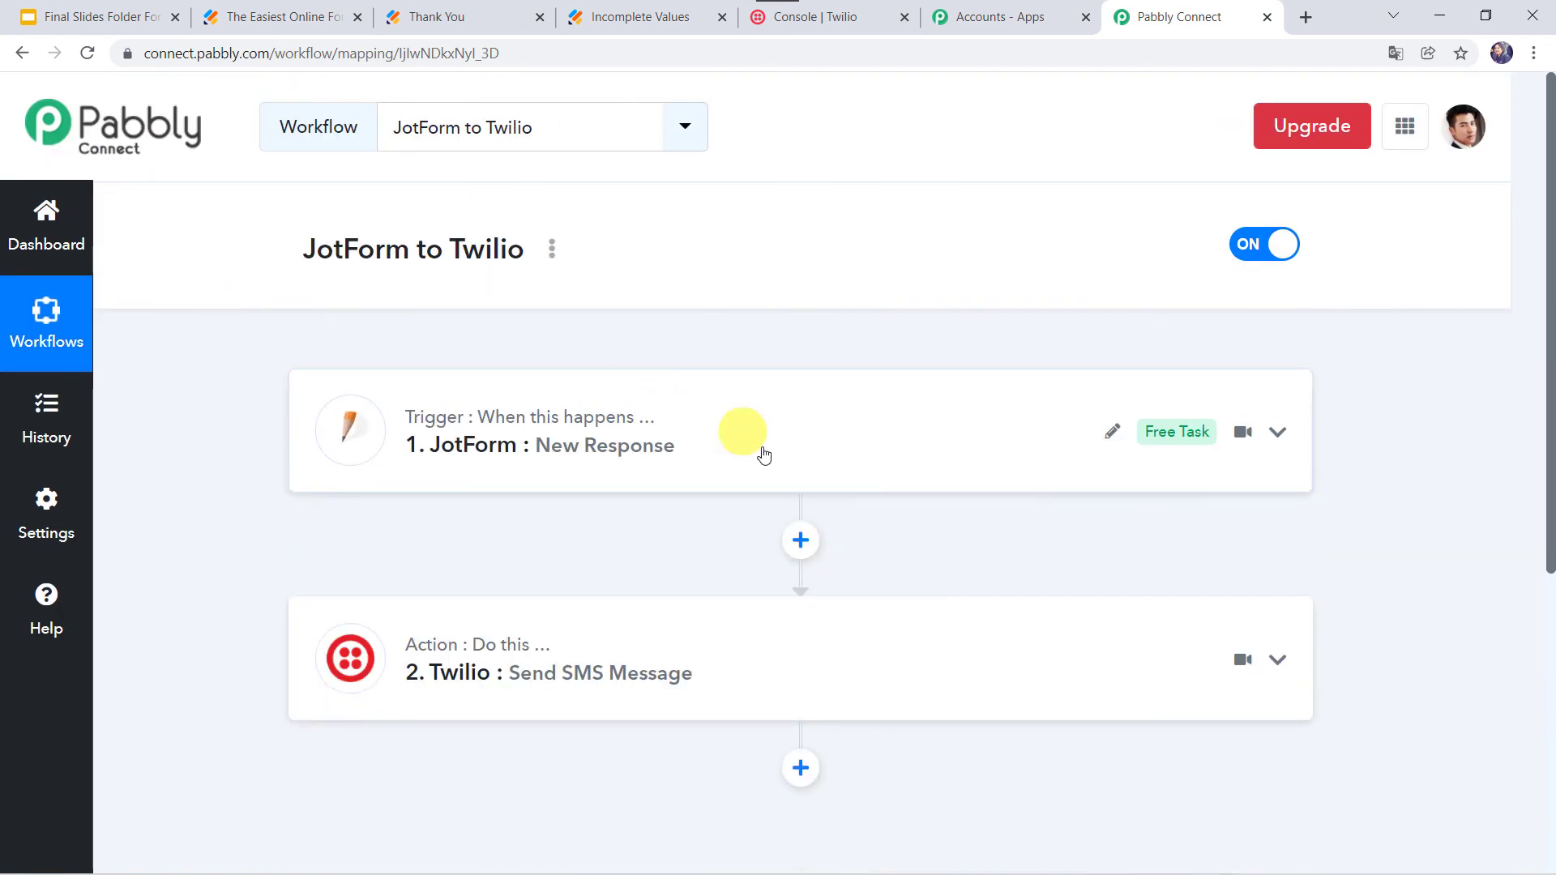
pyautogui.scroll(-1, 154, 511)
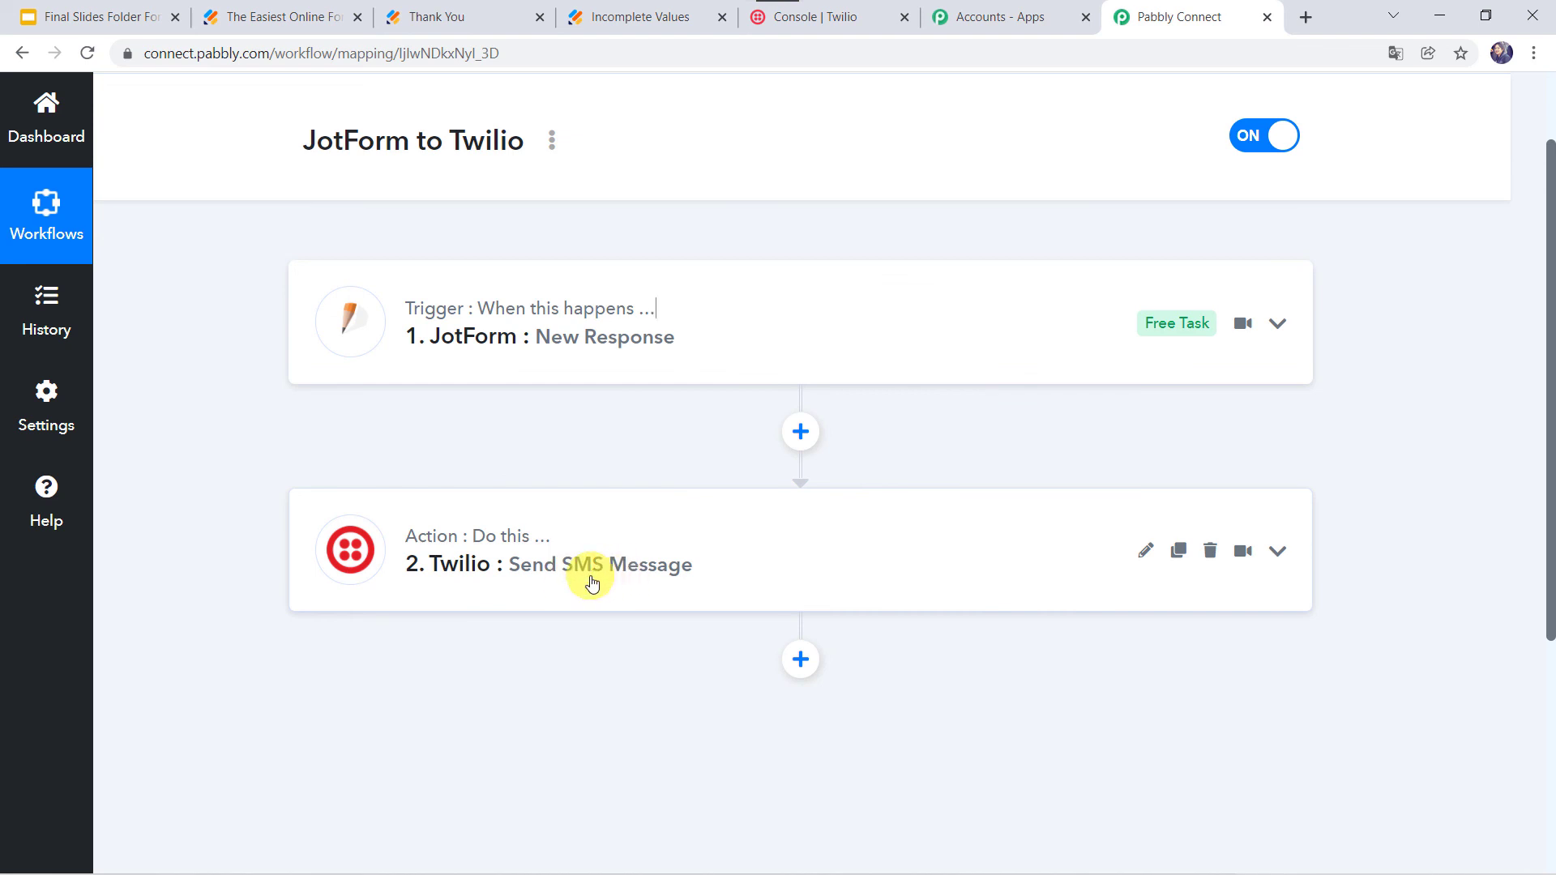
pyautogui.scroll(2, 173, 377)
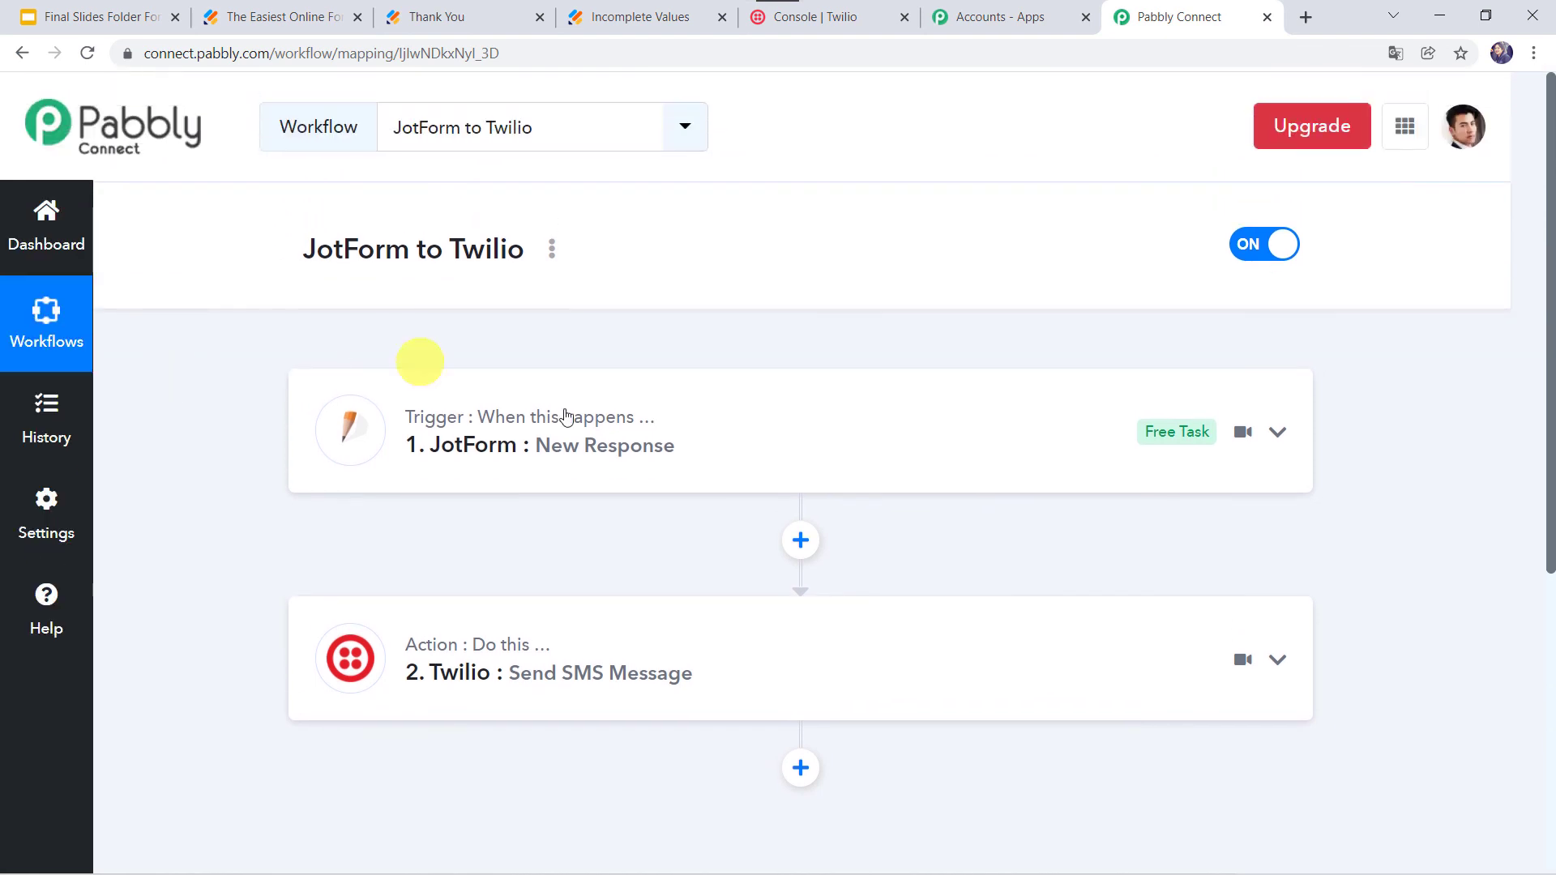